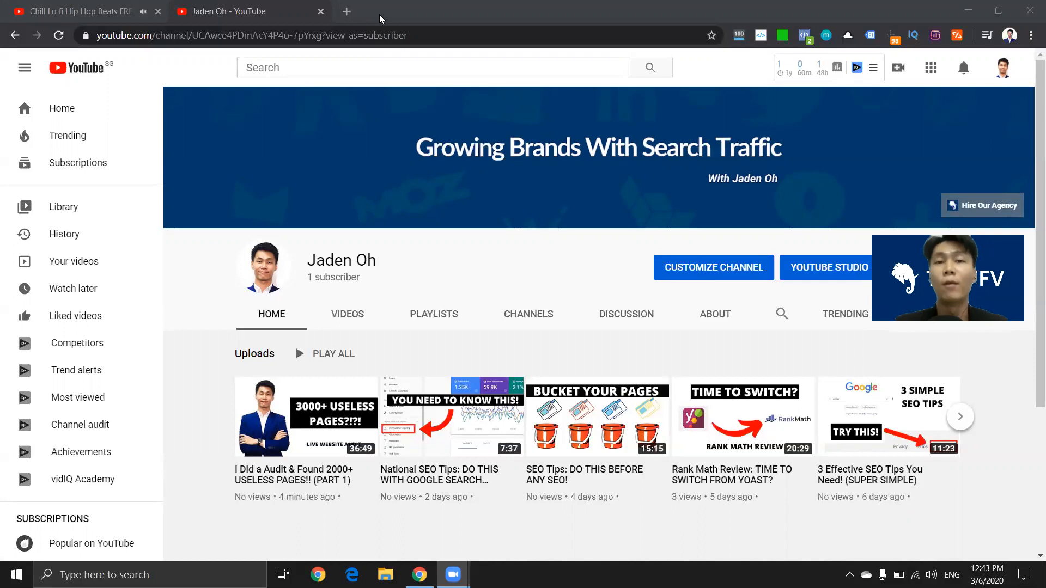
Step: Open Facebook in a new browser tab and open the most recent Messenger conversation
left_click(343, 17)
type("face")
key("Return")
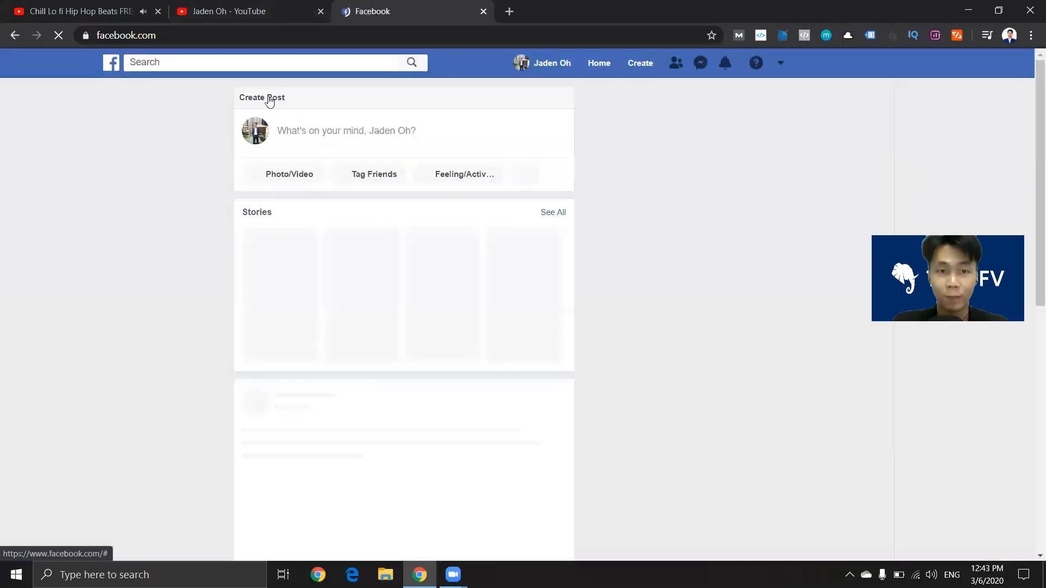
left_click(701, 63)
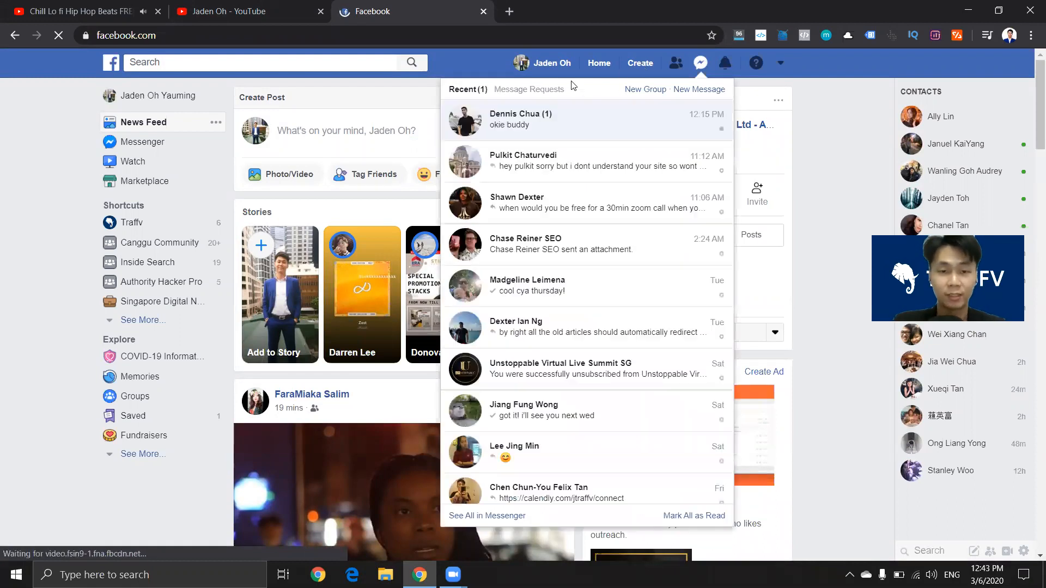
left_click(635, 123)
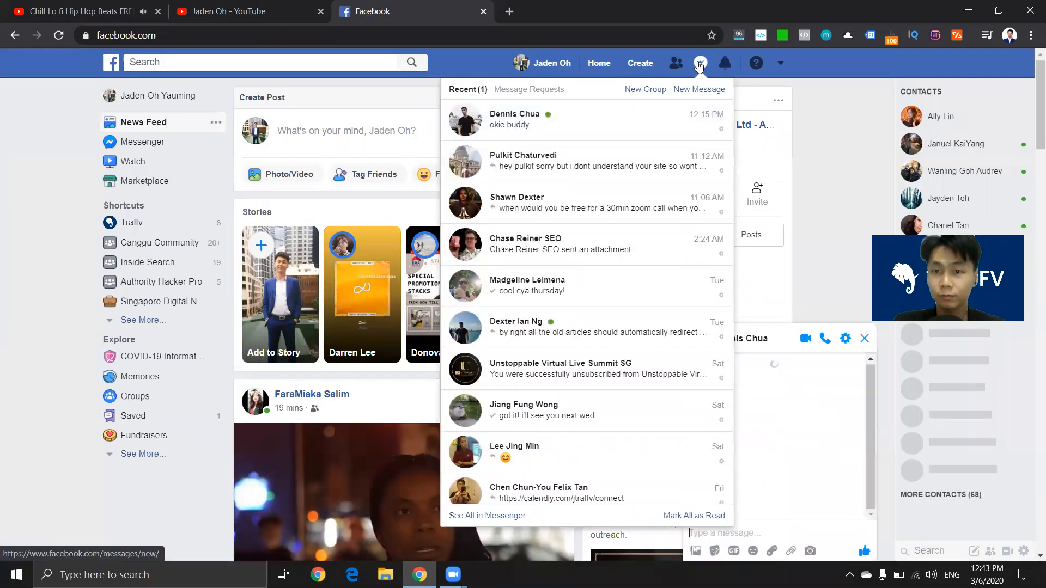
Step: Read through the chat messages for the audit request, the website address and the proposed call time
left_click(785, 425)
scroll(754, 438, "up", 4)
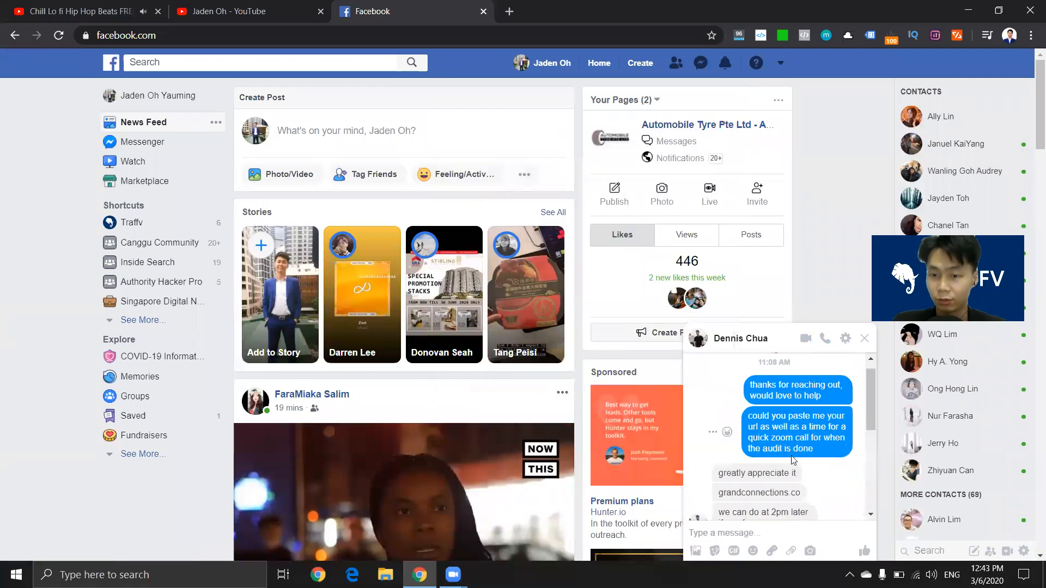
scroll(809, 453, "up", 4)
scroll(815, 451, "down", 4)
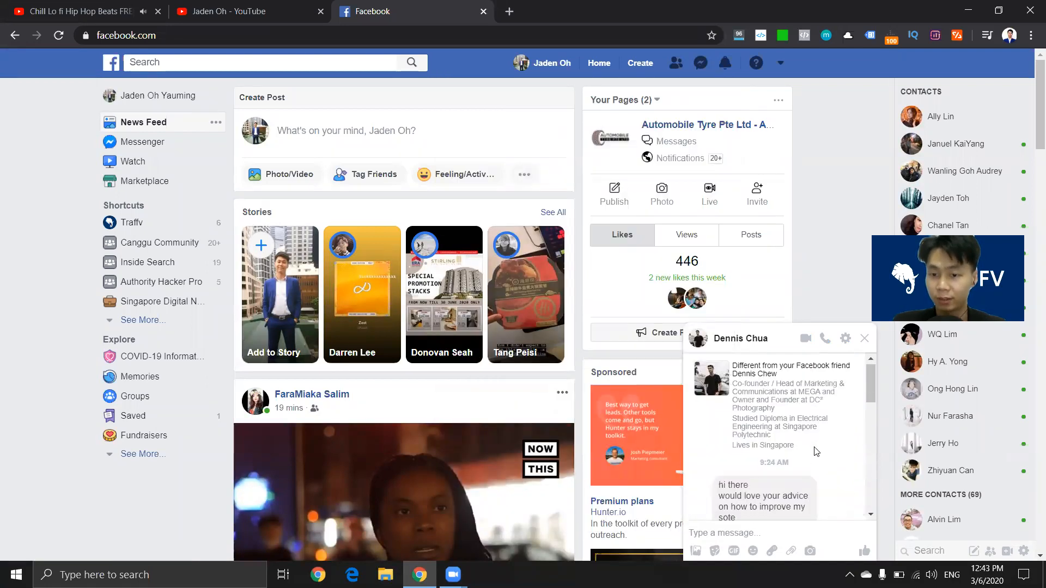
scroll(815, 426, "down", 5)
scroll(815, 435, "up", 8)
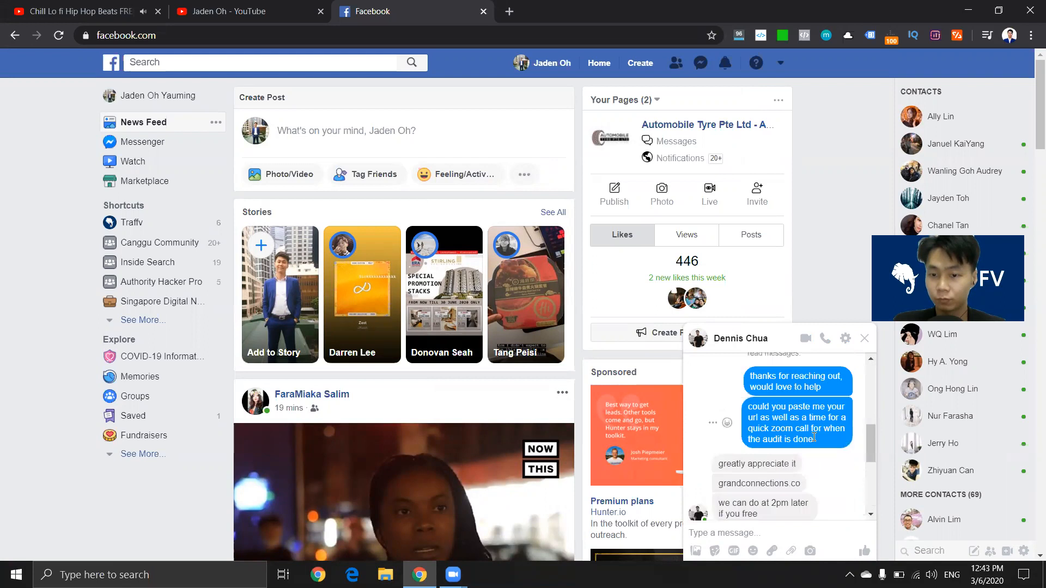
scroll(816, 439, "up", 2)
scroll(800, 439, "down", 5)
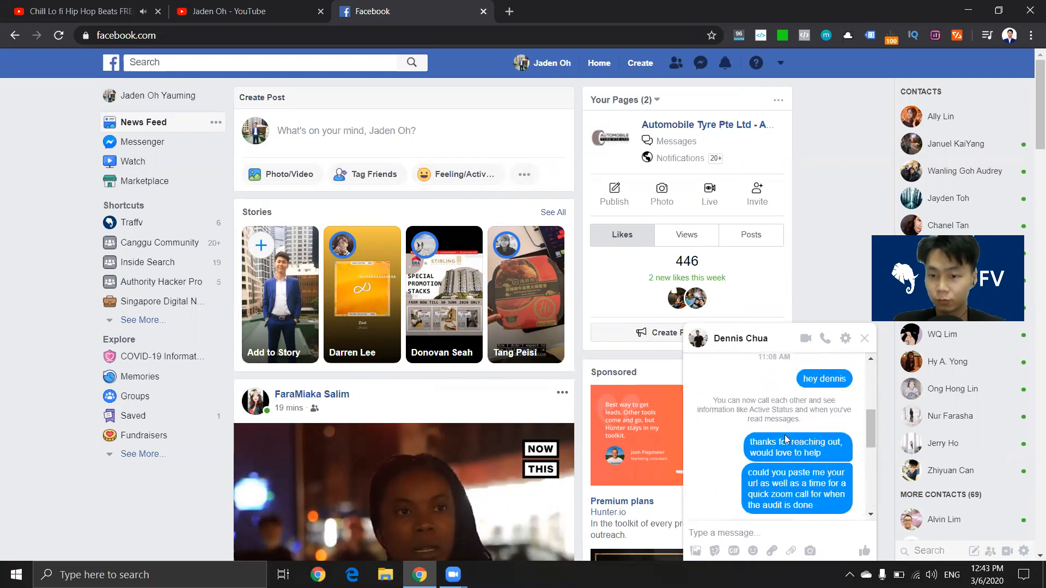
scroll(786, 439, "down", 1)
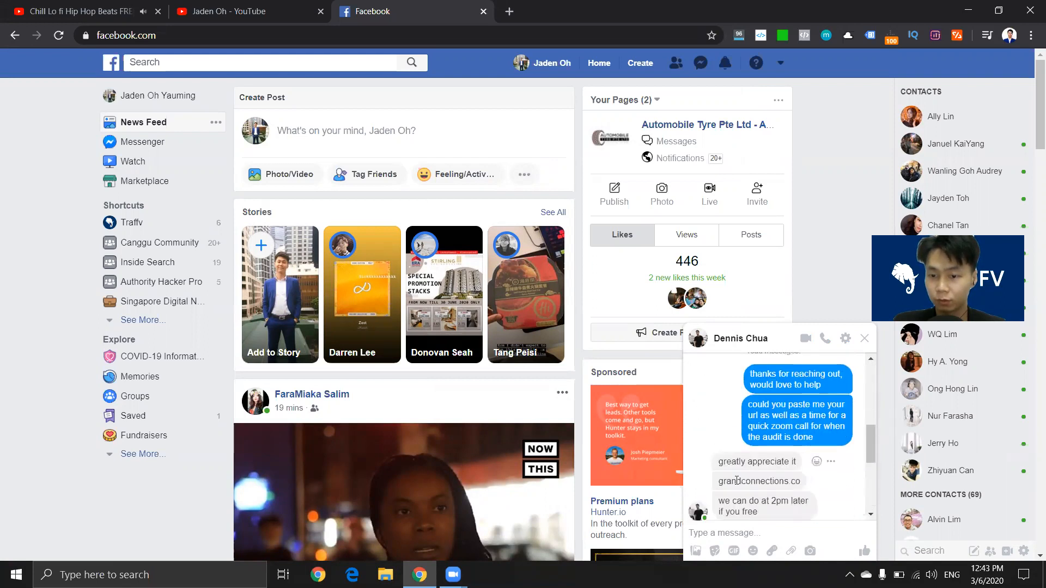
Step: Copy grandconnections.co from the chat, load it in a new browser tab and close Facebook
left_click_drag(721, 481, 802, 482)
key("ctrl+c")
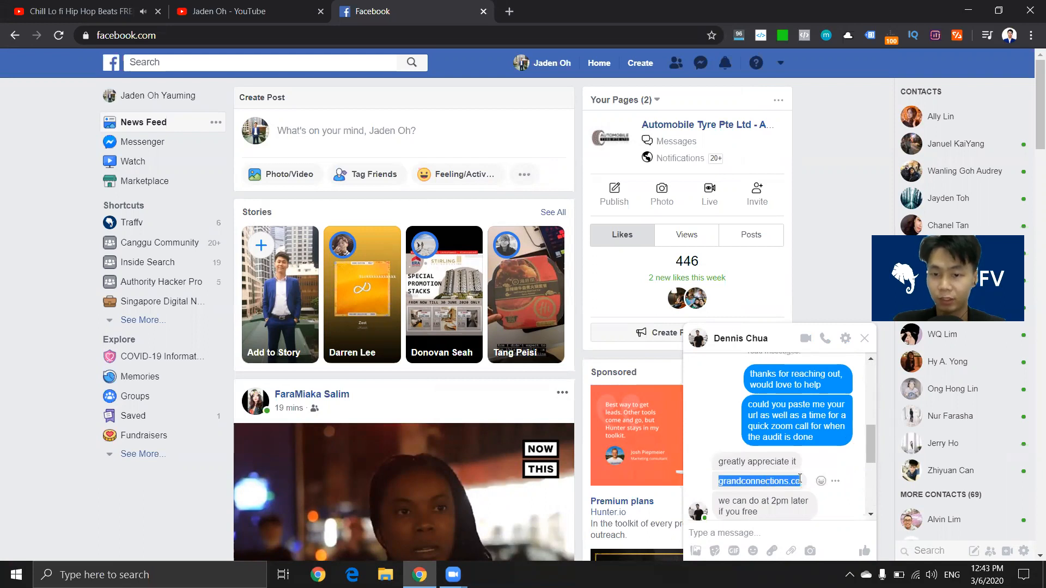
left_click(510, 12)
key("ctrl+v")
key("Return")
left_click(467, 18)
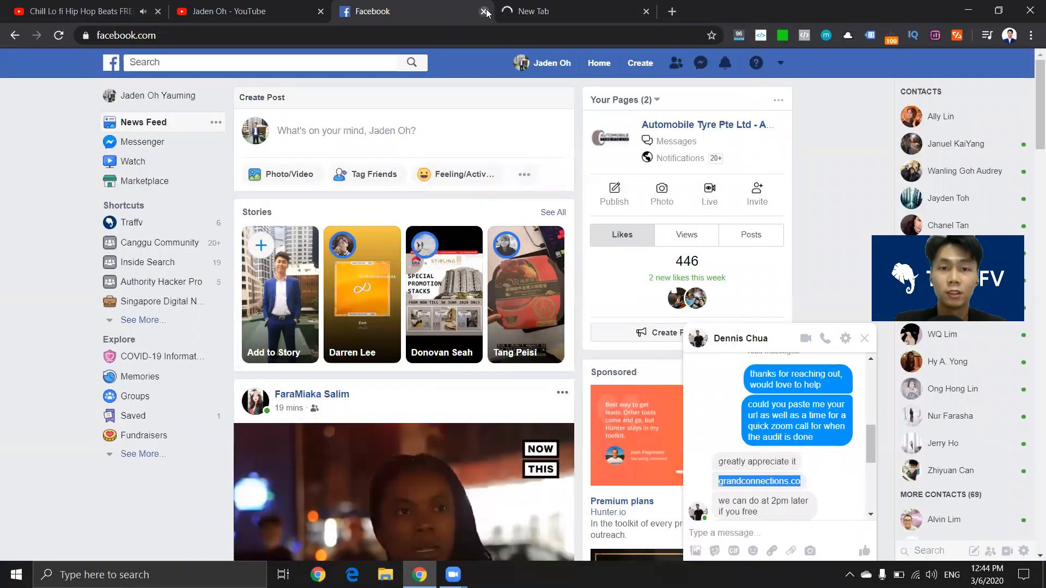
left_click(483, 11)
left_click(484, 6)
Step: Search Google for "googledrive" in a new tab, open My Drive and close the leftover Google Drive landing page
left_click(509, 12)
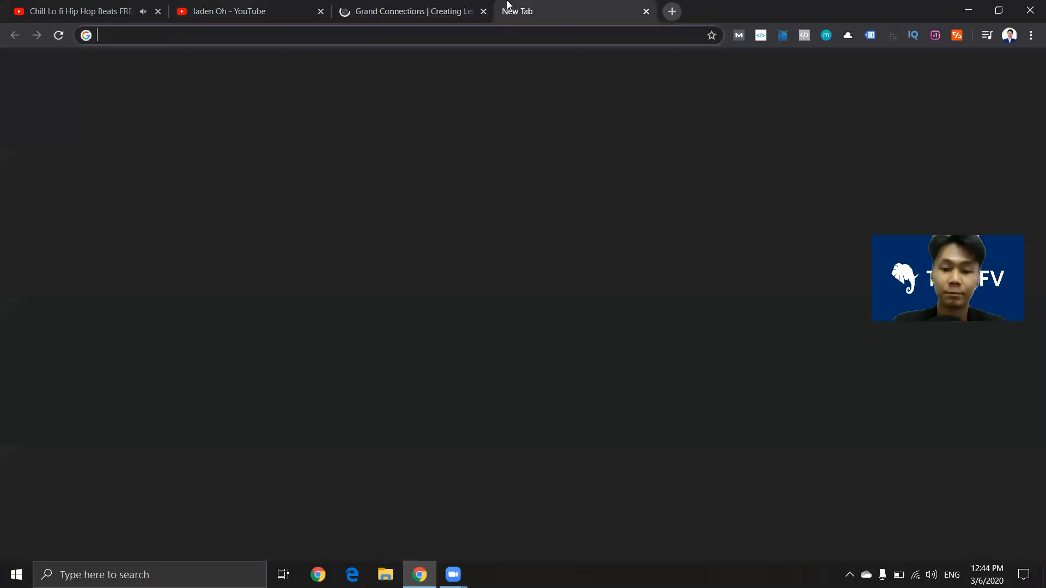
type("googledrive")
key("Return")
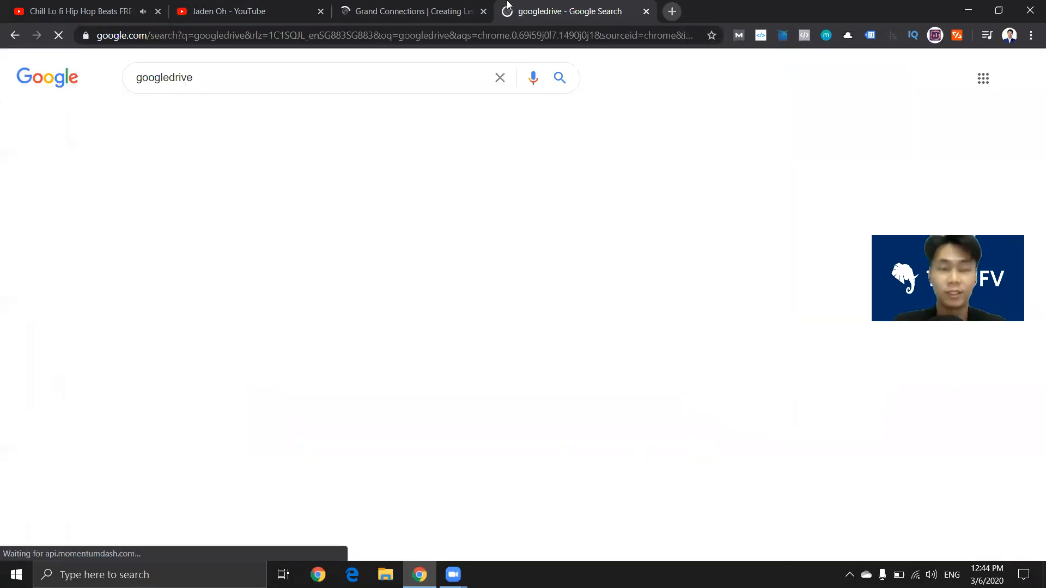
left_click(327, 415)
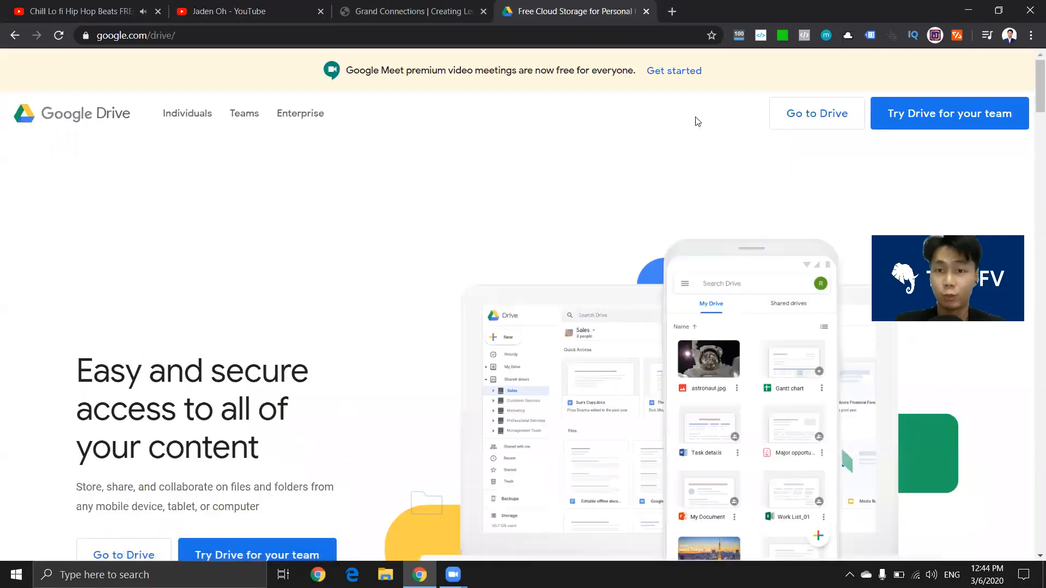
left_click(780, 112)
left_click(608, 6)
left_click(689, 5)
left_click(576, 8)
left_click(646, 11)
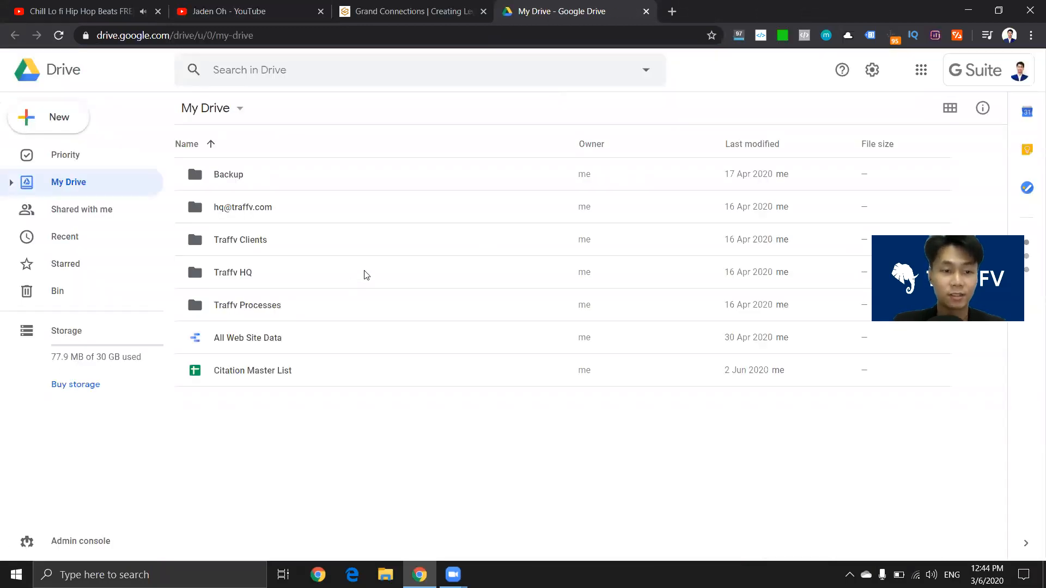
Step: Open the "Copy This For New Client" folder inside Traffv Clients and look over its template files
double_click(262, 245)
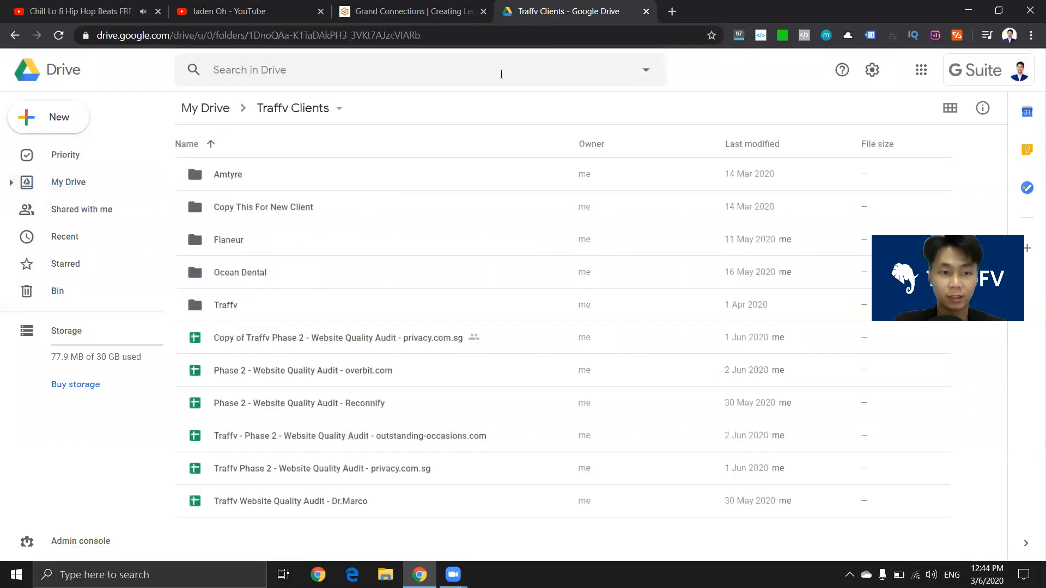
double_click(304, 211)
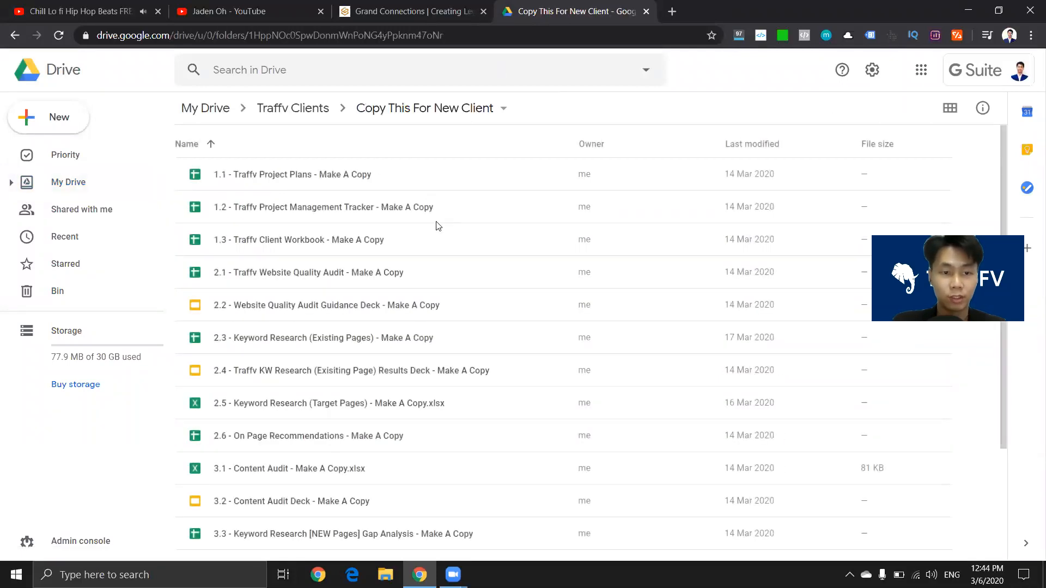
scroll(456, 411, "down", 3)
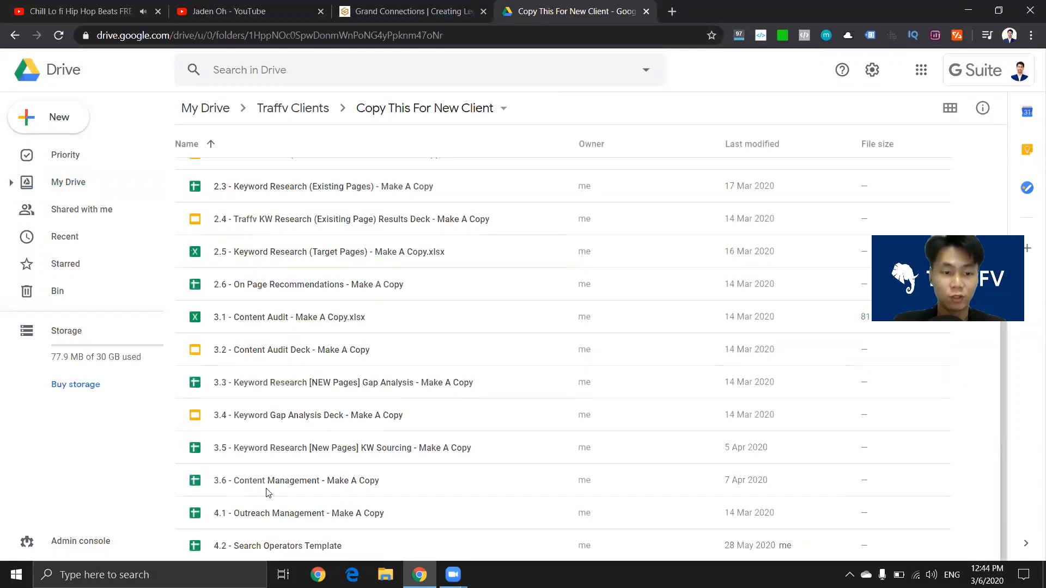
scroll(387, 393, "up", 3)
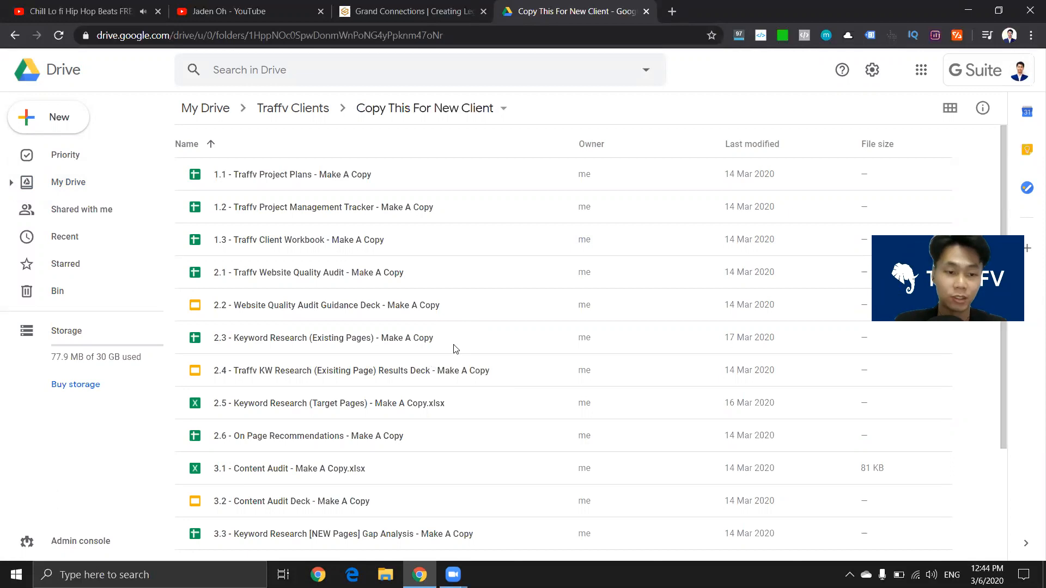
Step: Make a copy of the "2.1 - Traffv Website Quality Audit - Make A Copy" spreadsheet
left_click(389, 308)
left_click(397, 272)
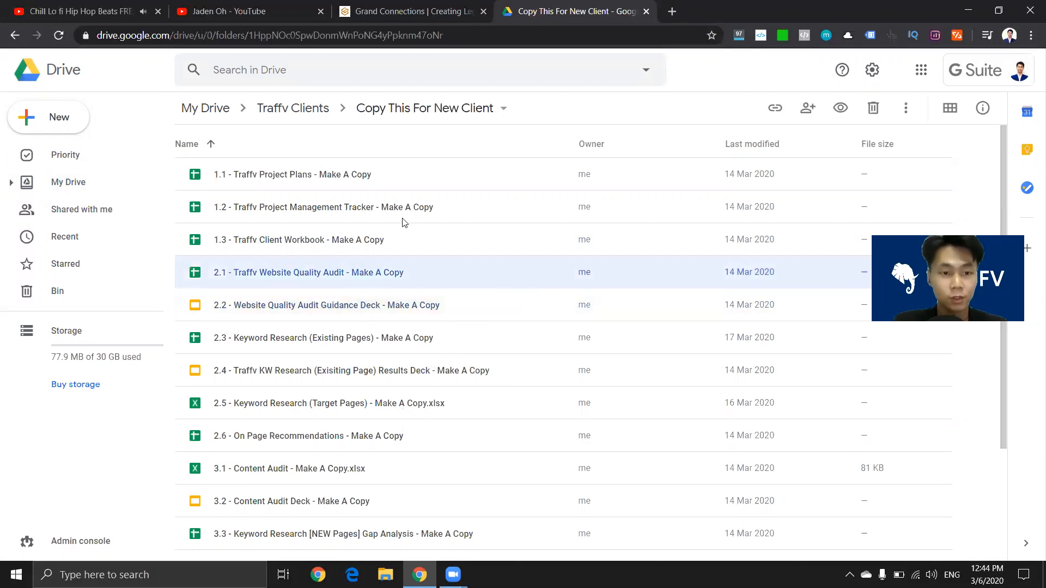
left_click(469, 252)
left_click(460, 282)
right_click(432, 278)
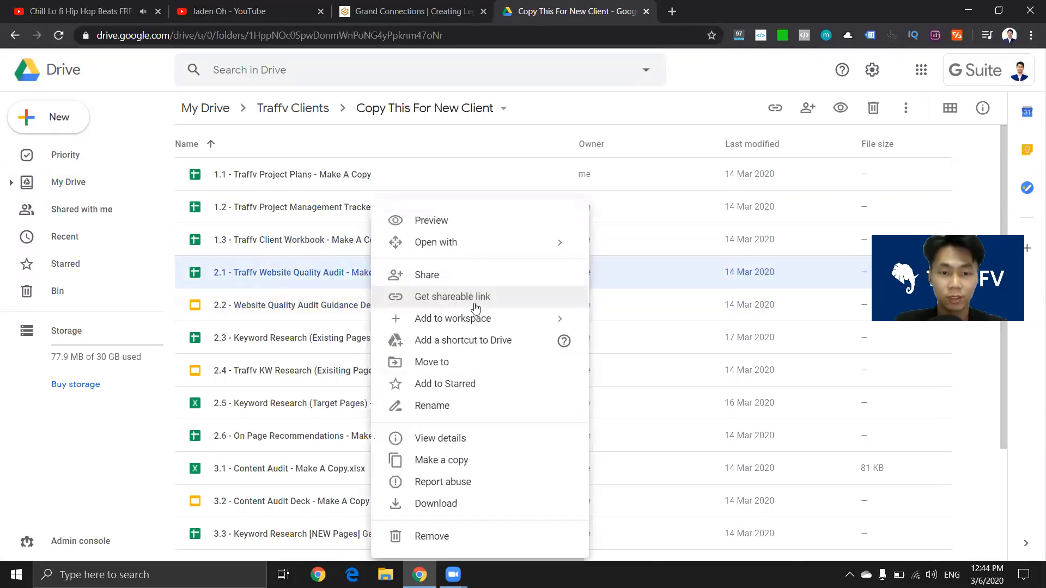
left_click(492, 461)
left_click(423, 8)
left_click(603, 4)
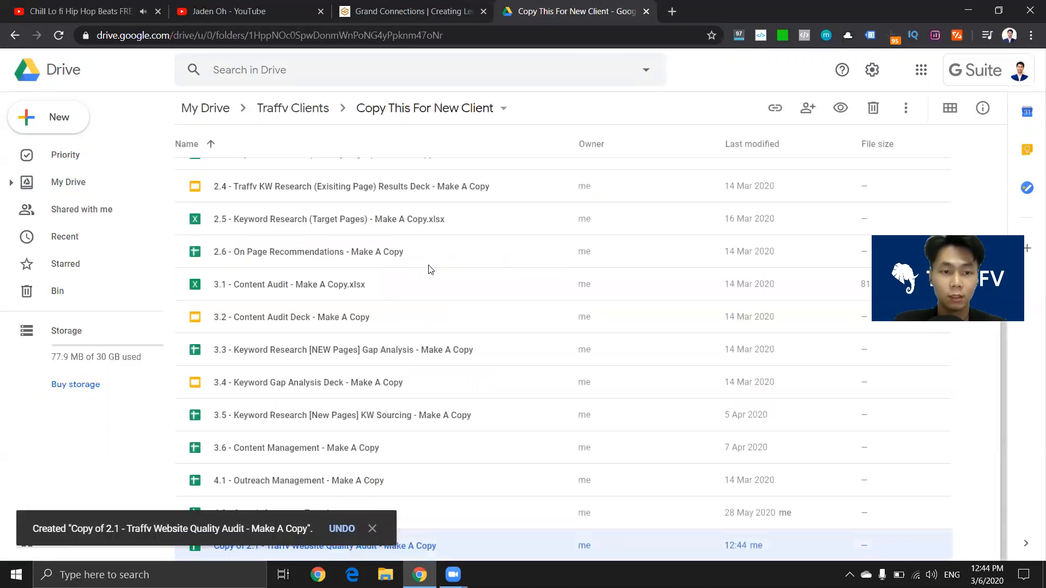
Step: Move the copied audit spreadsheet into the Traffv Clients folder and open it from there
left_click_drag(443, 545, 305, 118)
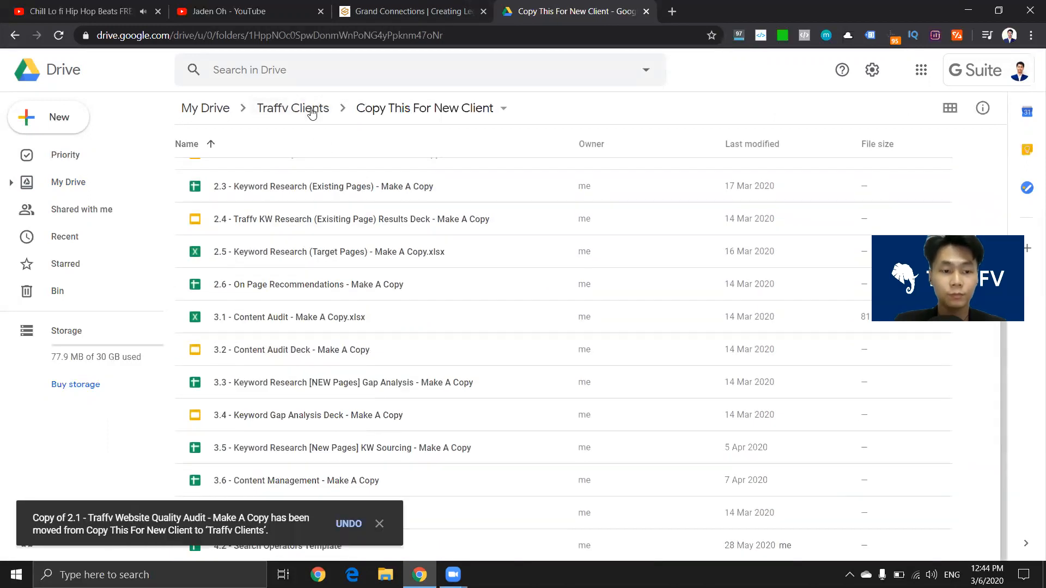
left_click(309, 110)
right_click(410, 333)
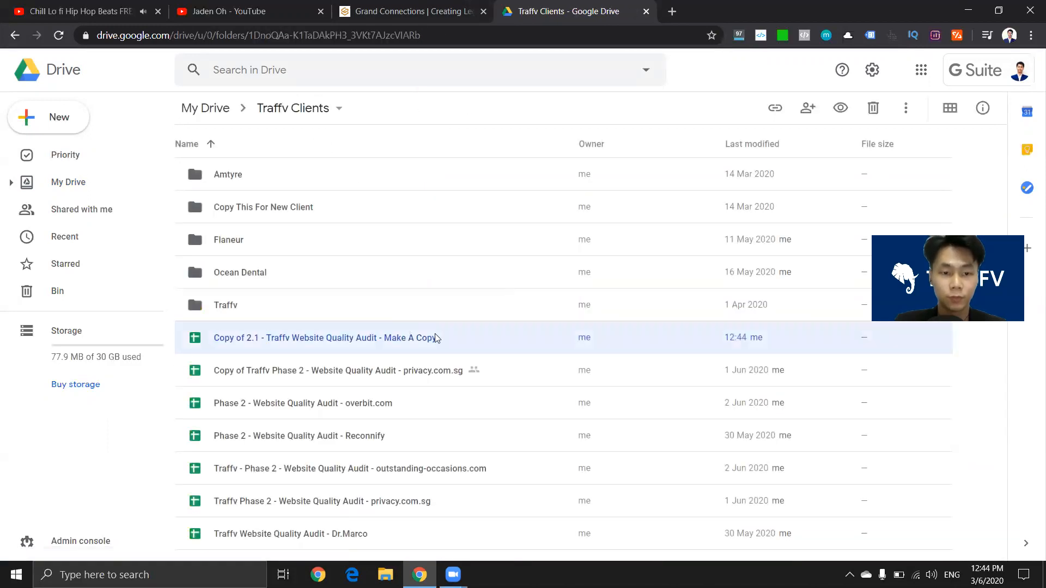
double_click(296, 337)
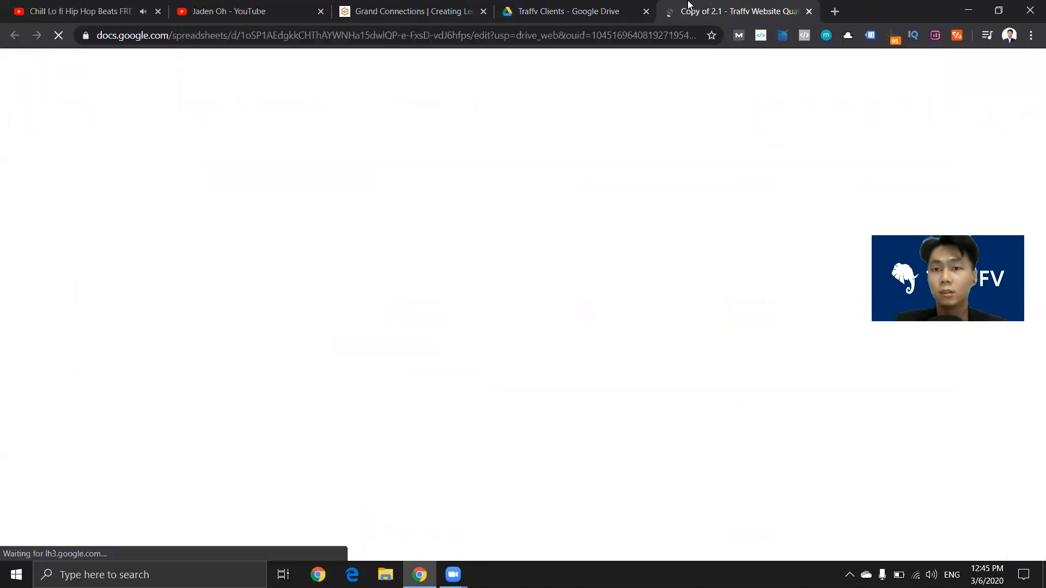
left_click_drag(688, 4, 525, 6)
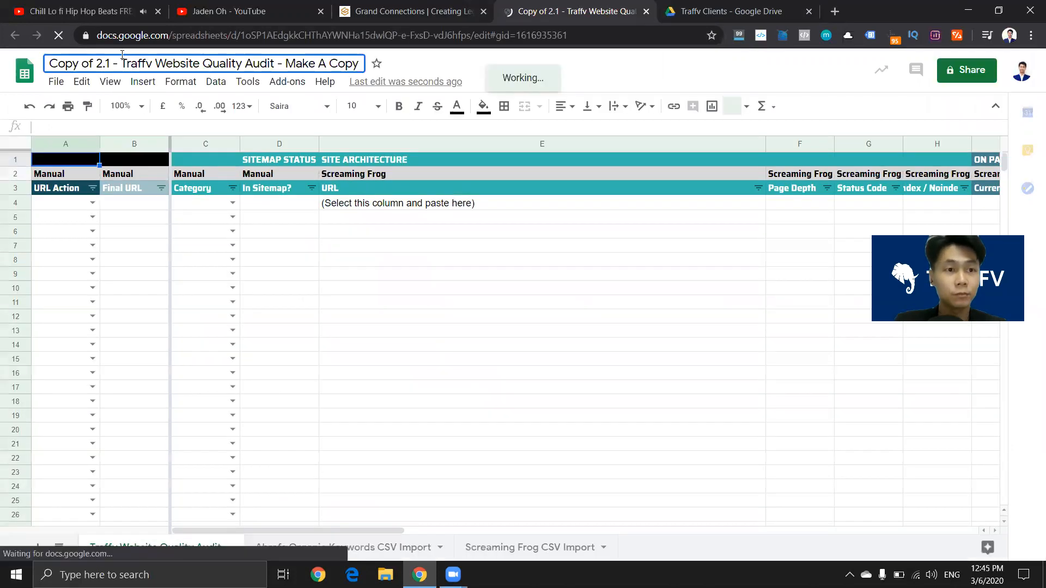
Step: Change the spreadsheet's title to "Traffv - Phase 2 - Website Quality Audit - ", removing the copy prefix and the "Make A Copy" ending
left_click_drag(121, 61, 52, 61)
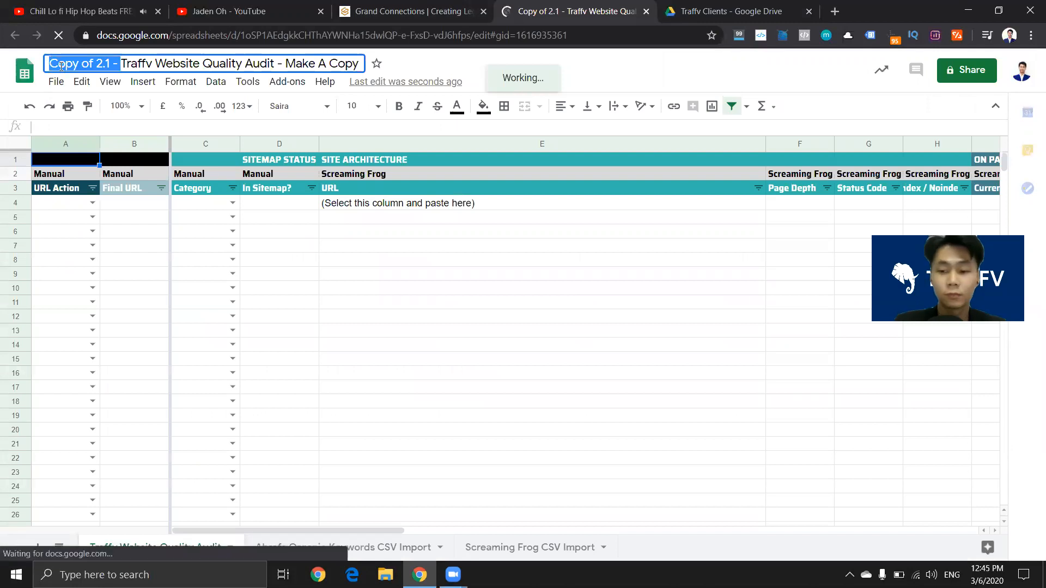
key("BackSpace")
left_click(86, 64)
type("- Phase ")
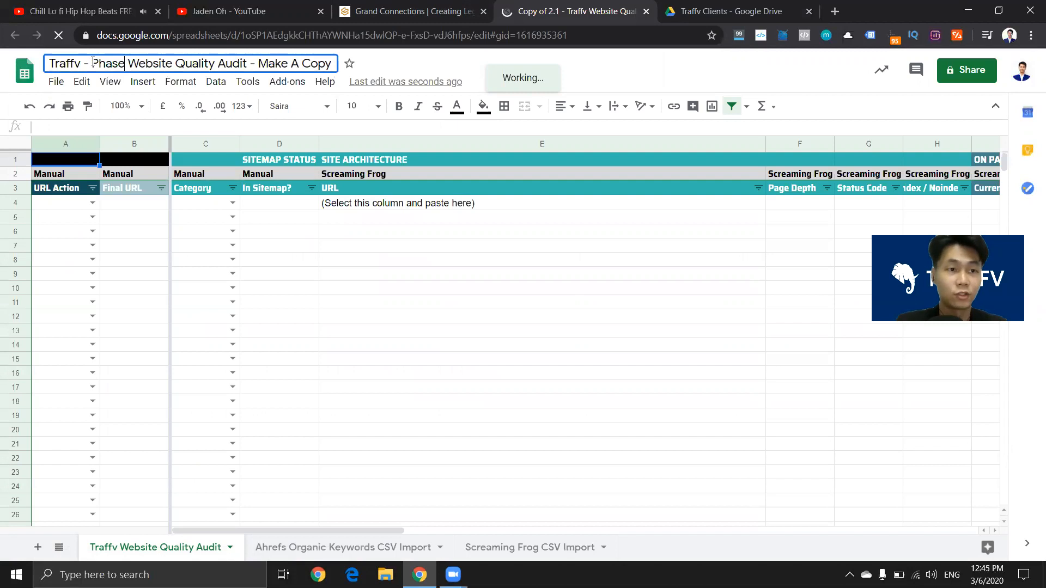
type("2 -")
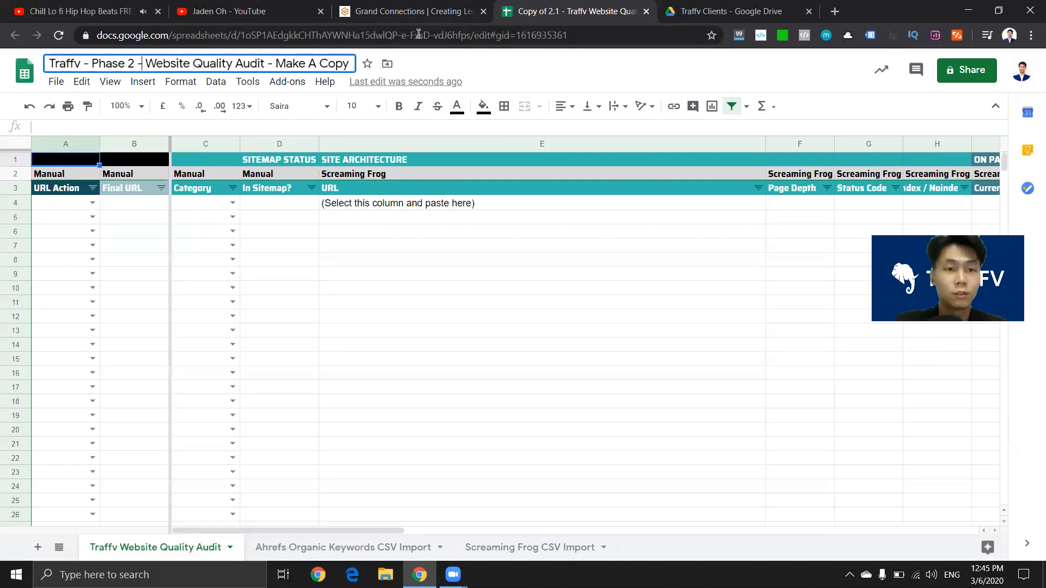
left_click_drag(275, 64, 388, 62)
key("BackSpace")
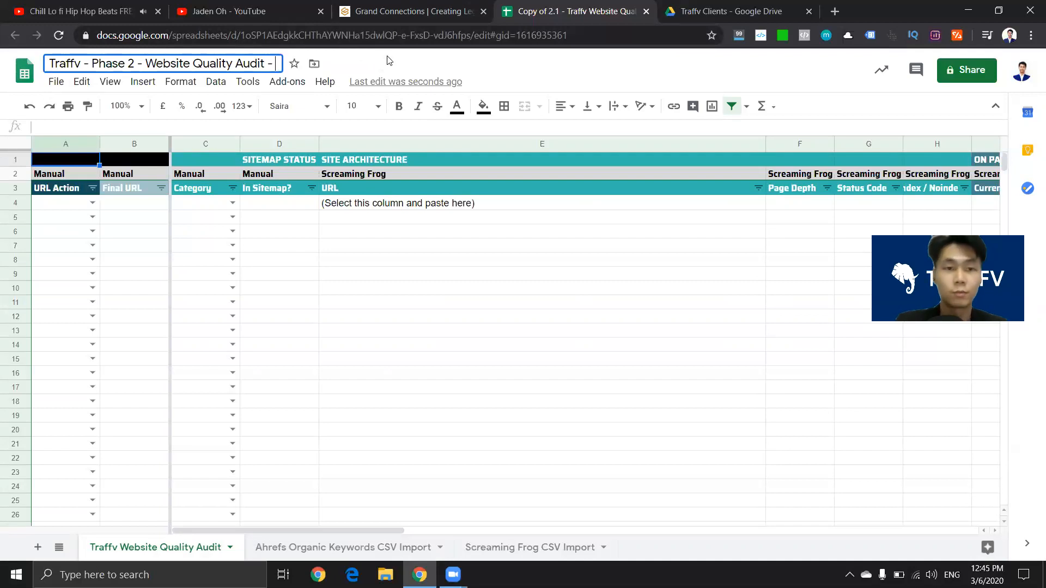
Step: Check the client's domain on its website and complete the spreadsheet title with "Grandconnections.co"
left_click(403, 10)
left_click(325, 35)
left_click(325, 35)
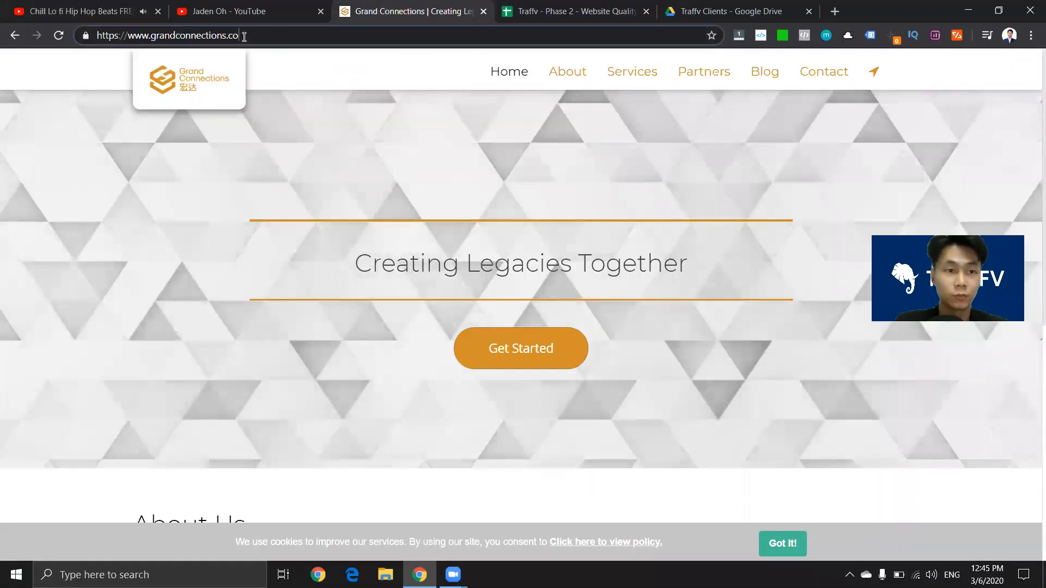
key("ctrl+a")
key("ctrl+Tab")
left_click(279, 61)
type("grandconnections.co")
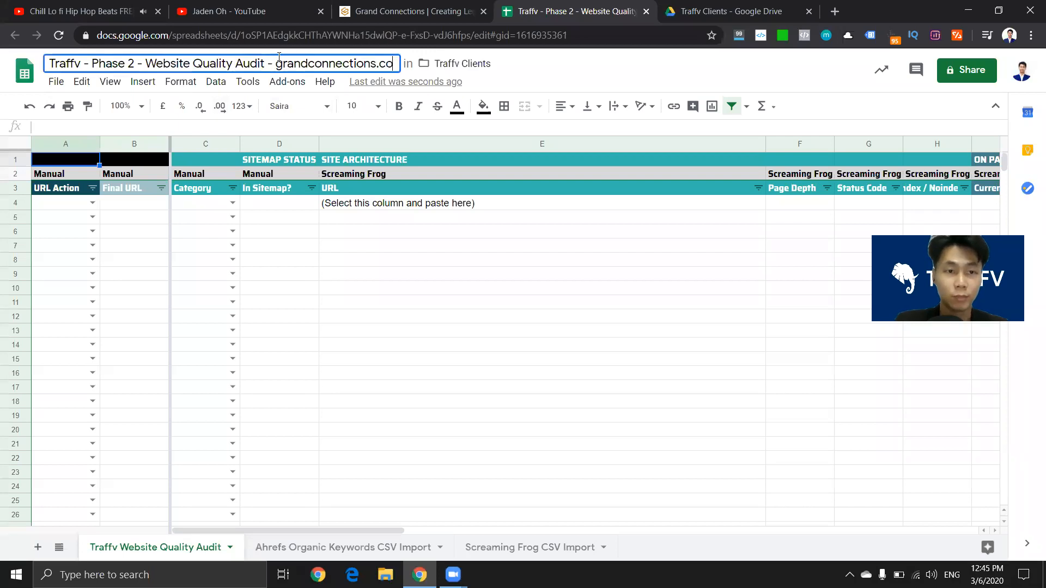
left_click(279, 65)
key("Delete")
type("G")
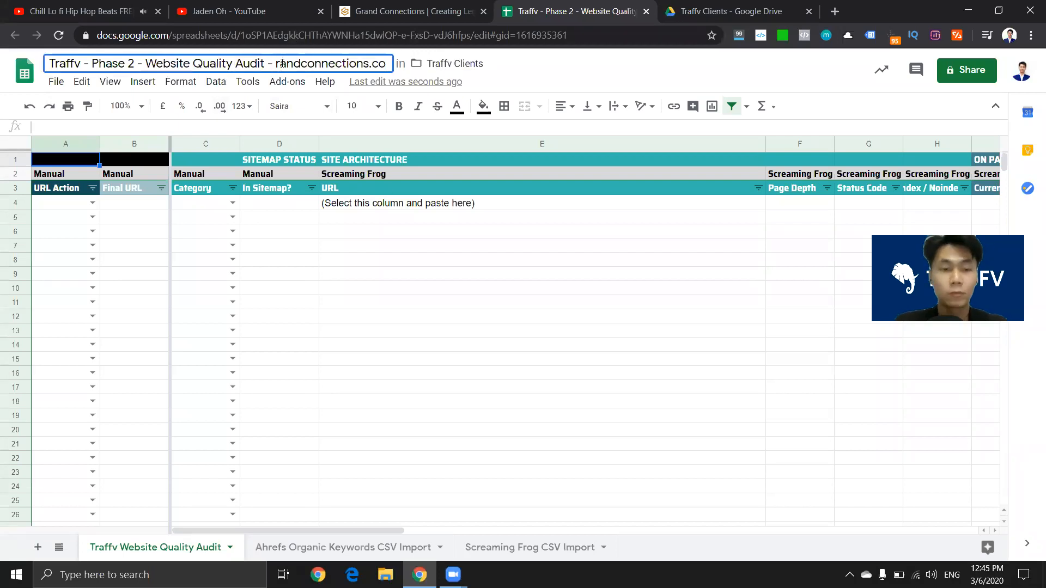
key("Return")
left_click(388, 217)
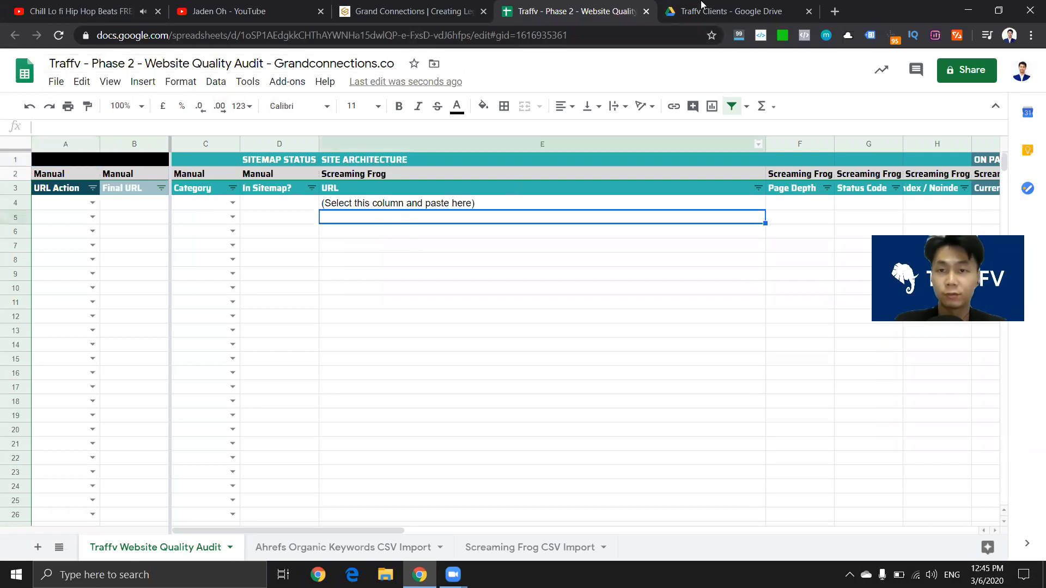
Step: Close the Google Drive tab and place the audit spreadsheet's tab ahead of the Grand Connections website tab
left_click(768, 12)
left_click(808, 11)
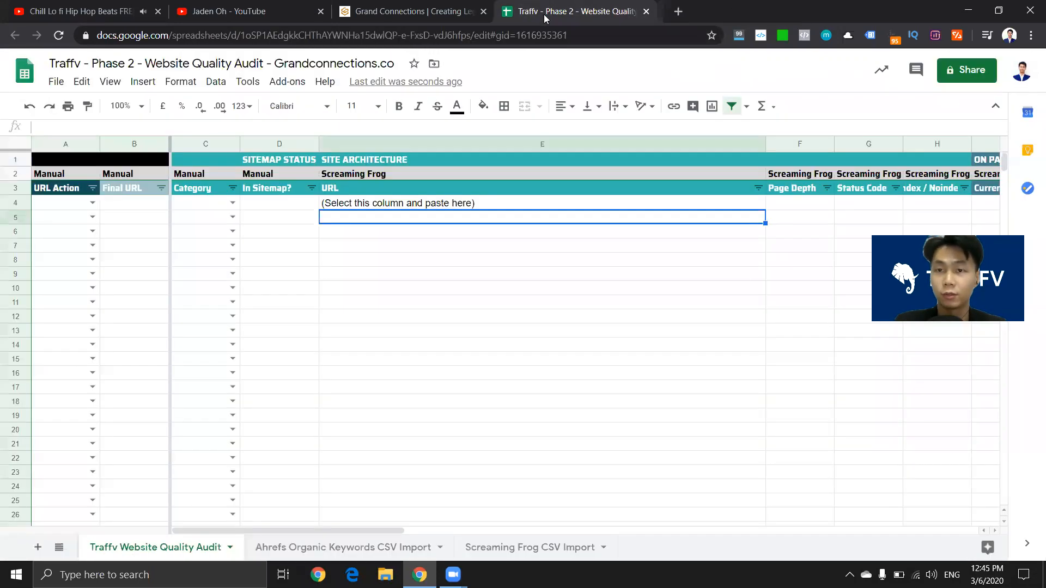
left_click_drag(463, 11, 577, 10)
left_click(409, 11)
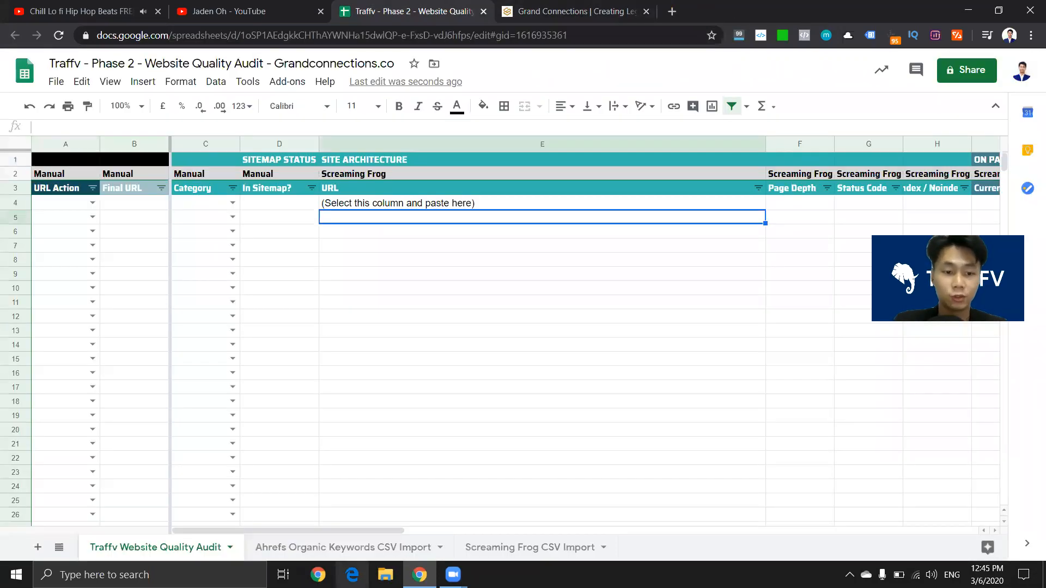
left_click(377, 550)
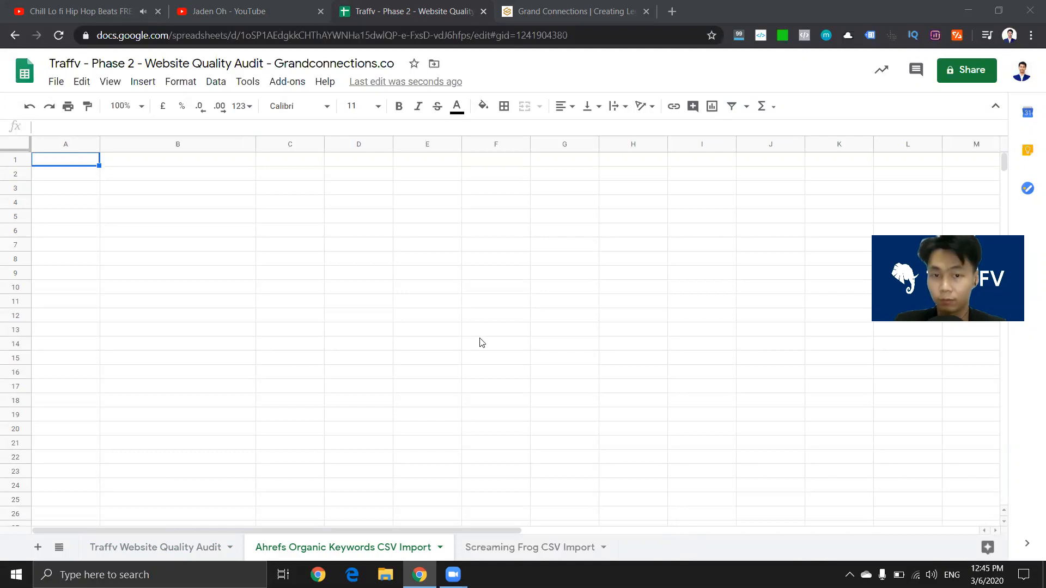
left_click(217, 462)
left_click(675, 467)
left_click(338, 468)
Step: Delete the Screaming Frog CSV Import sheet from the audit spreadsheet
left_click(530, 547)
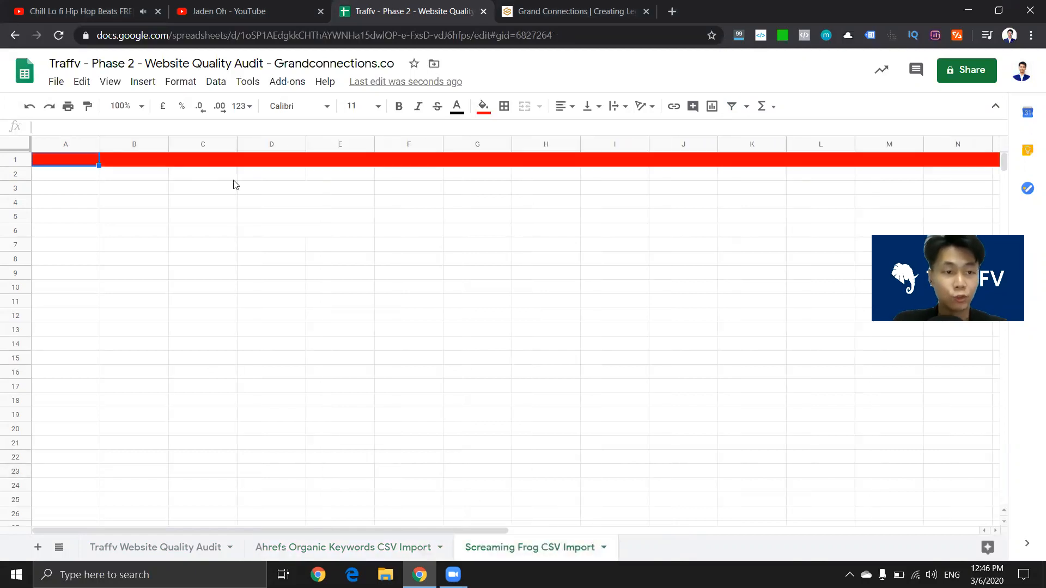
left_click(16, 145)
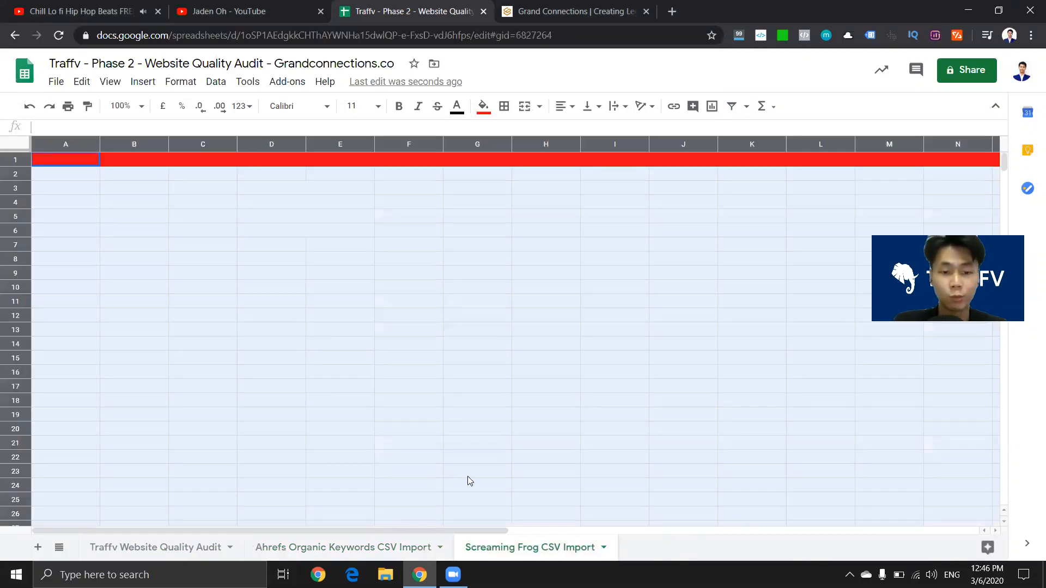
left_click(603, 547)
left_click(533, 312)
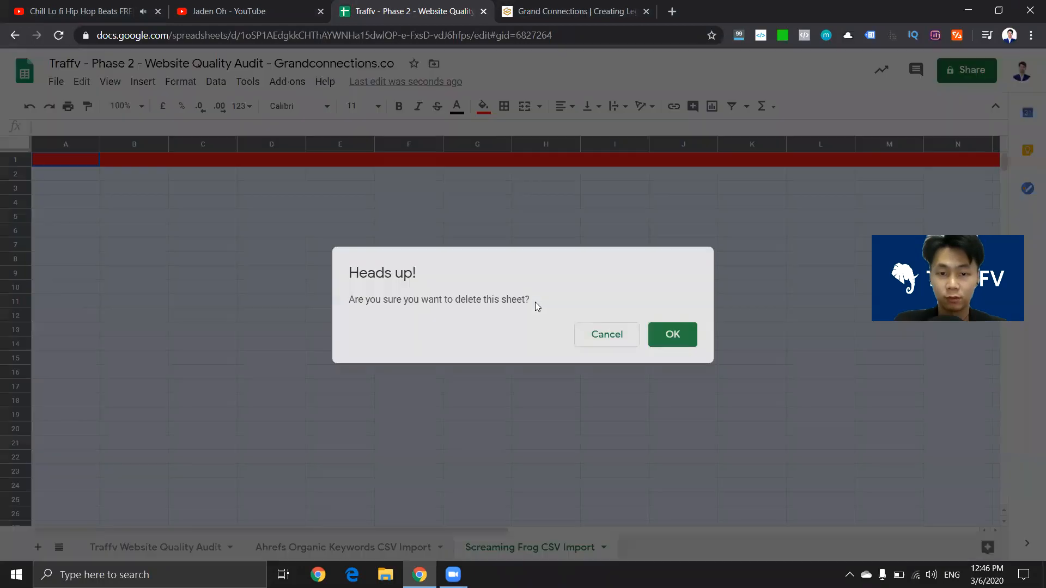
left_click(685, 339)
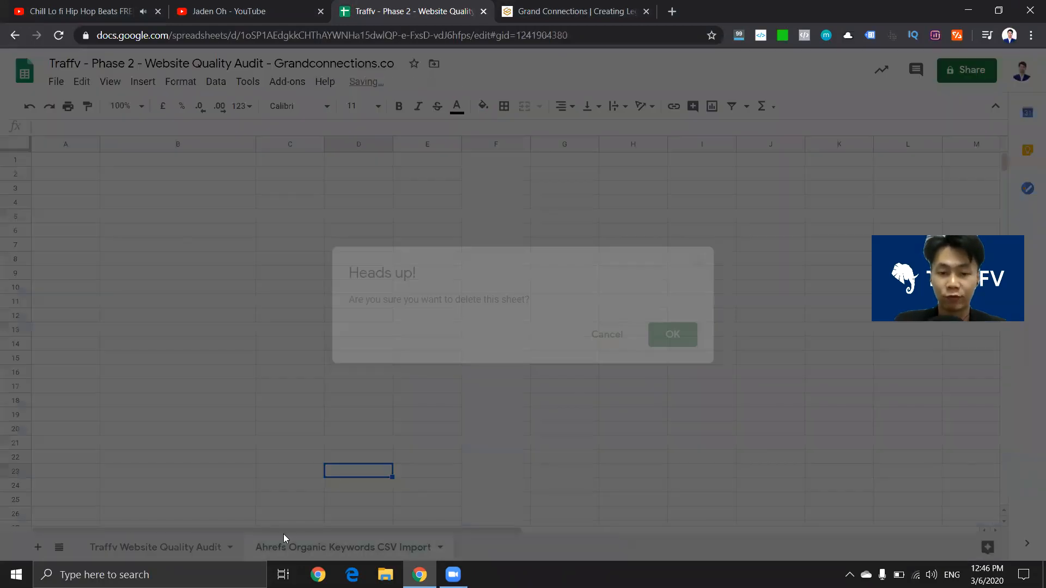
Step: Add a new blank sheet after the Ahrefs import sheet and name it "Export"
left_click(37, 547)
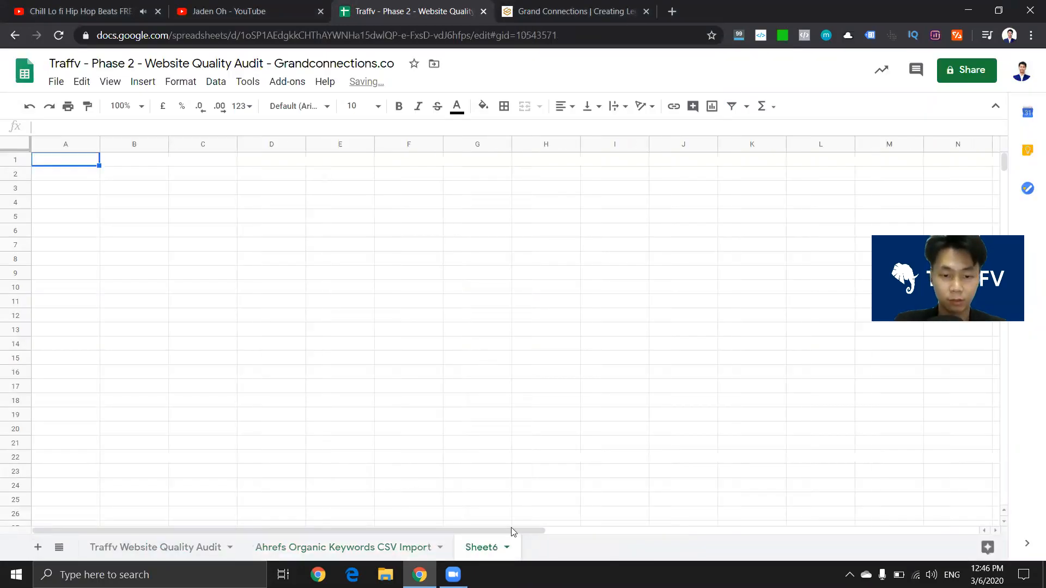
left_click(507, 547)
left_click(487, 376)
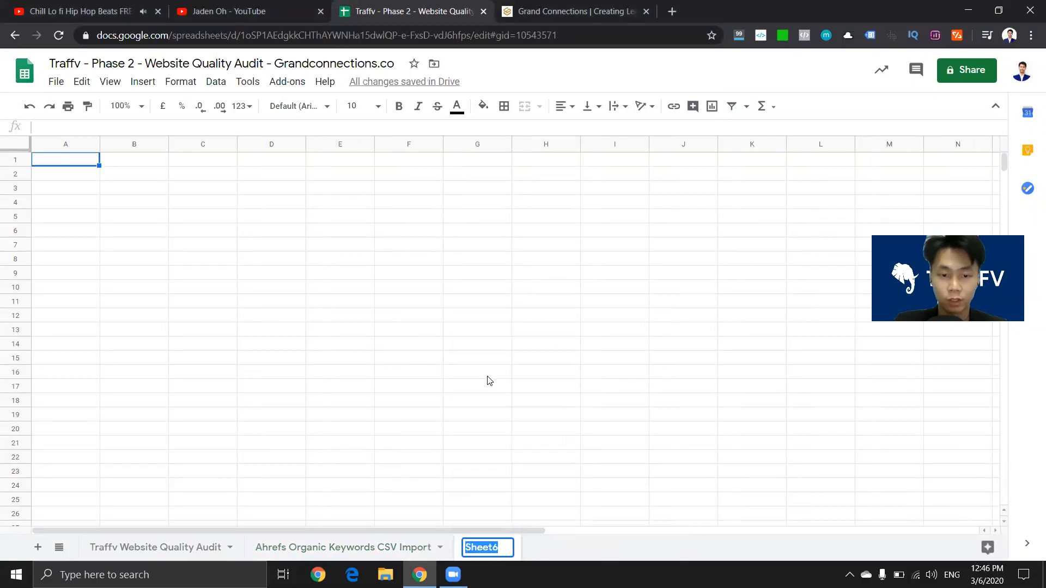
type("Export")
key("Return")
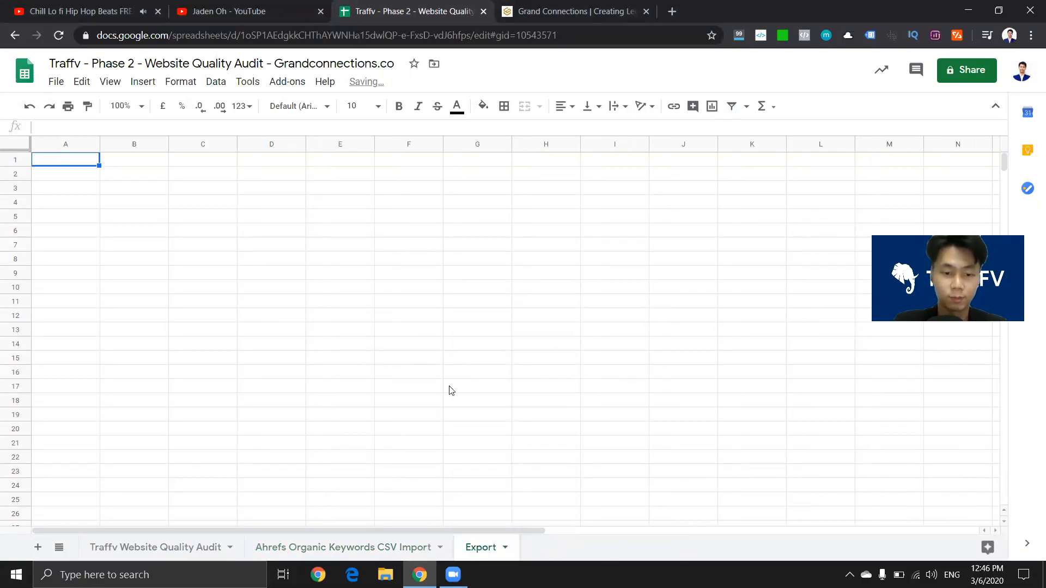
left_click(293, 549)
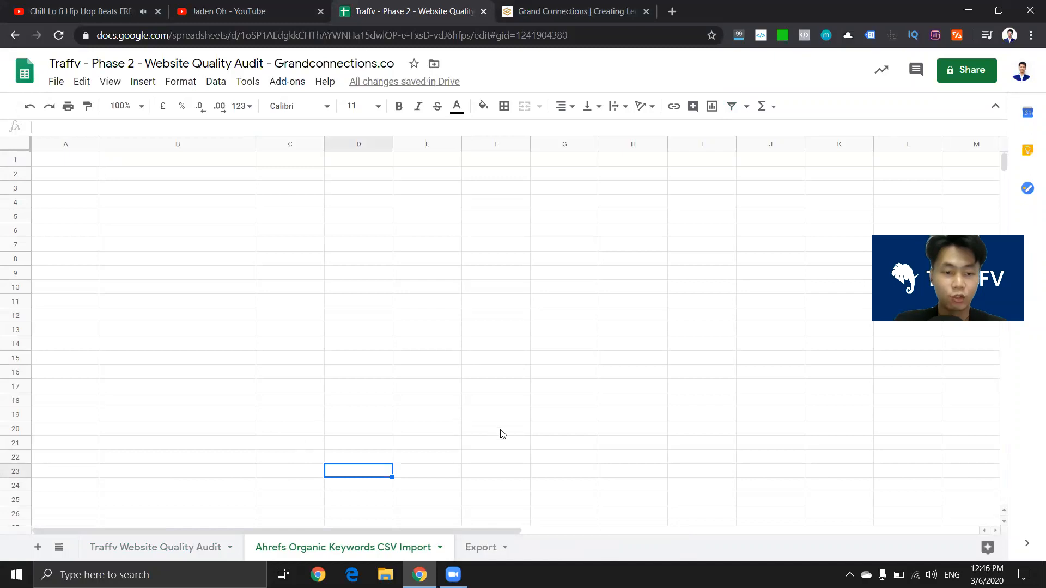
left_click_drag(500, 432, 103, 206)
left_click(430, 275)
left_click(15, 145)
left_click(183, 201)
left_click(104, 163)
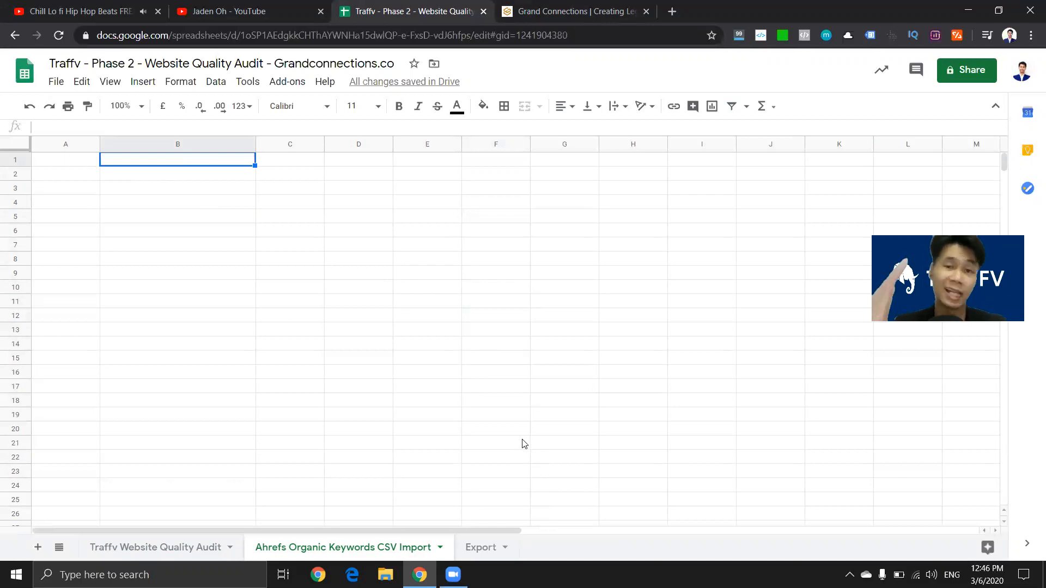
left_click(599, 9)
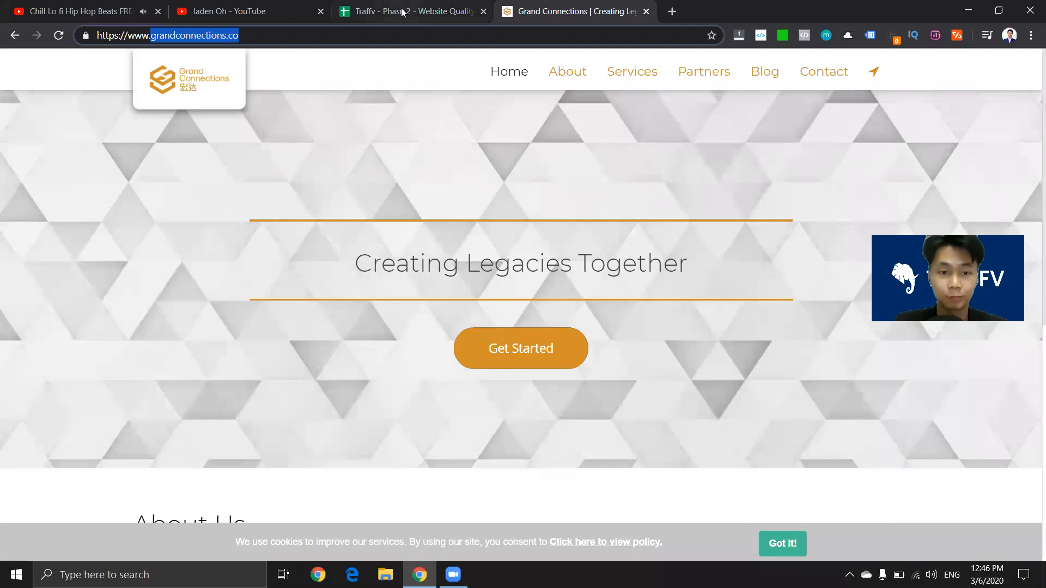
left_click(365, 6)
Step: Add a new sheet named "Quick Notes" and move it ahead of all the other sheets
left_click(36, 547)
left_click(506, 547)
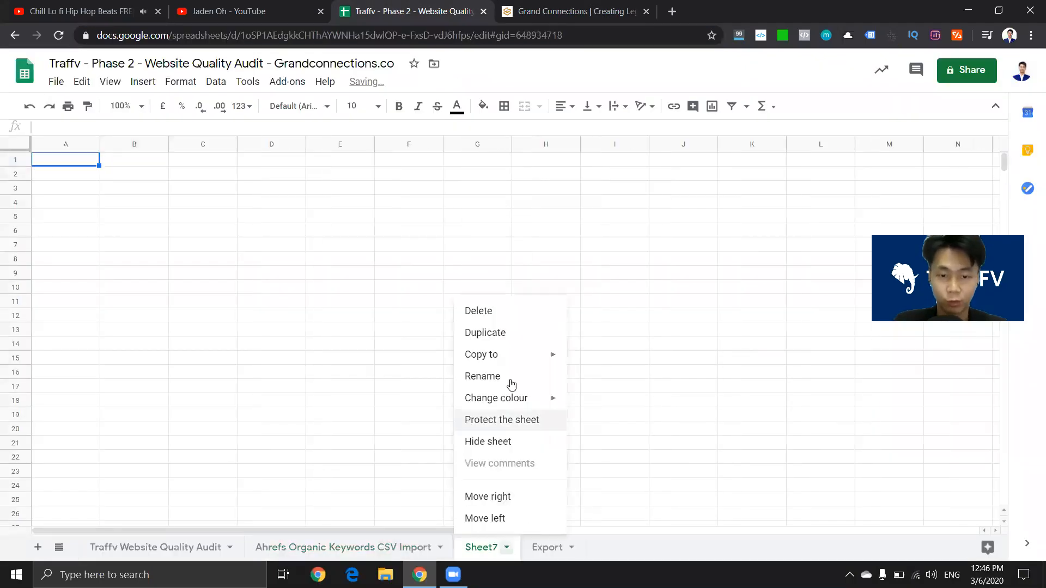
left_click(484, 376)
type("Notes")
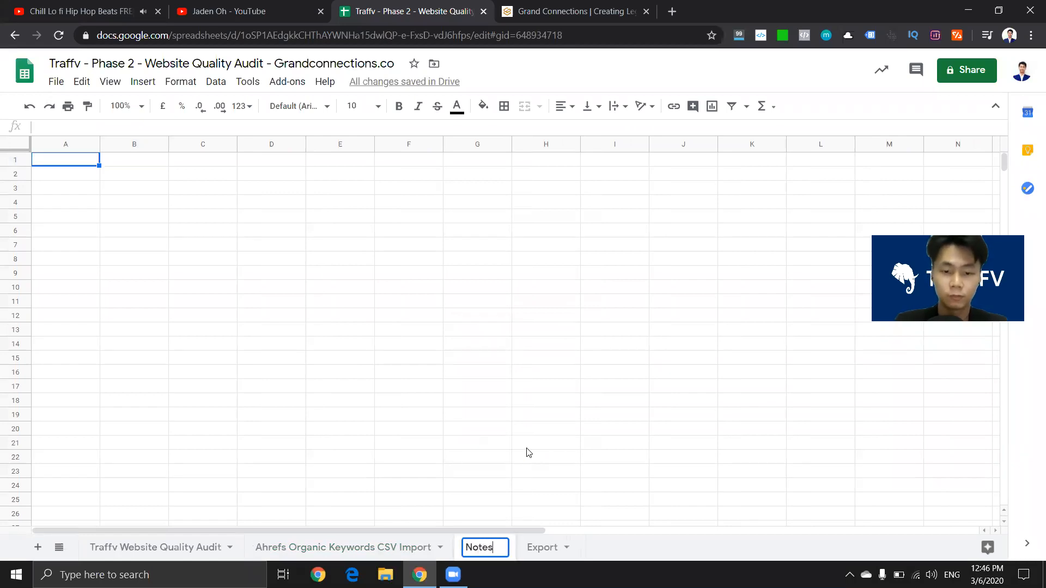
key("BackSpace")
key("BackSpace")
key("BackSpace")
key("BackSpace")
key("BackSpace")
type("Quick")
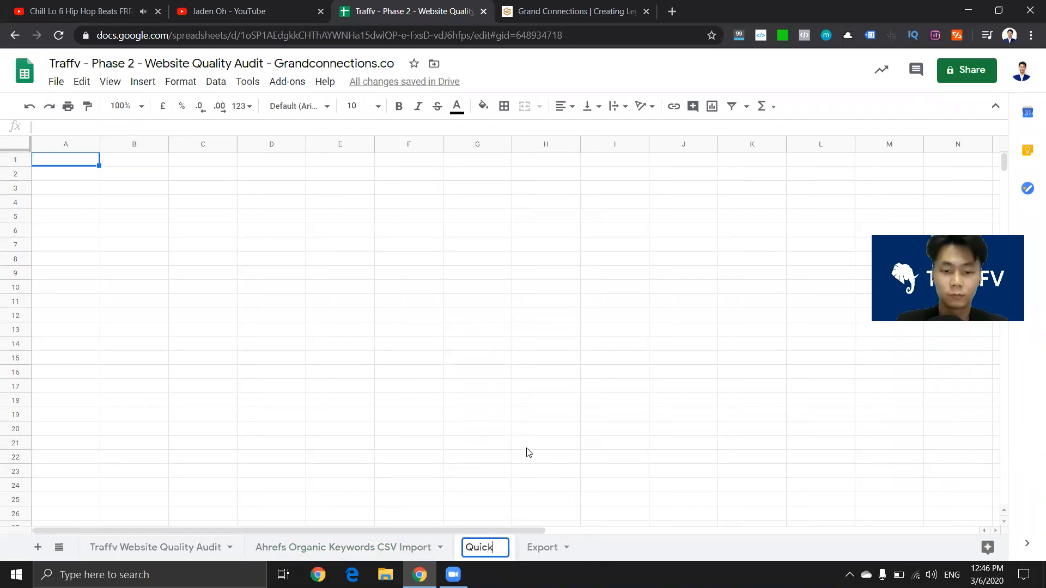
type(" Notes")
key("Return")
left_click_drag(504, 547, 109, 545)
Step: Enter the heading "Notes" in cell A1 of the Quick Notes sheet
type("N")
key("BackSpace")
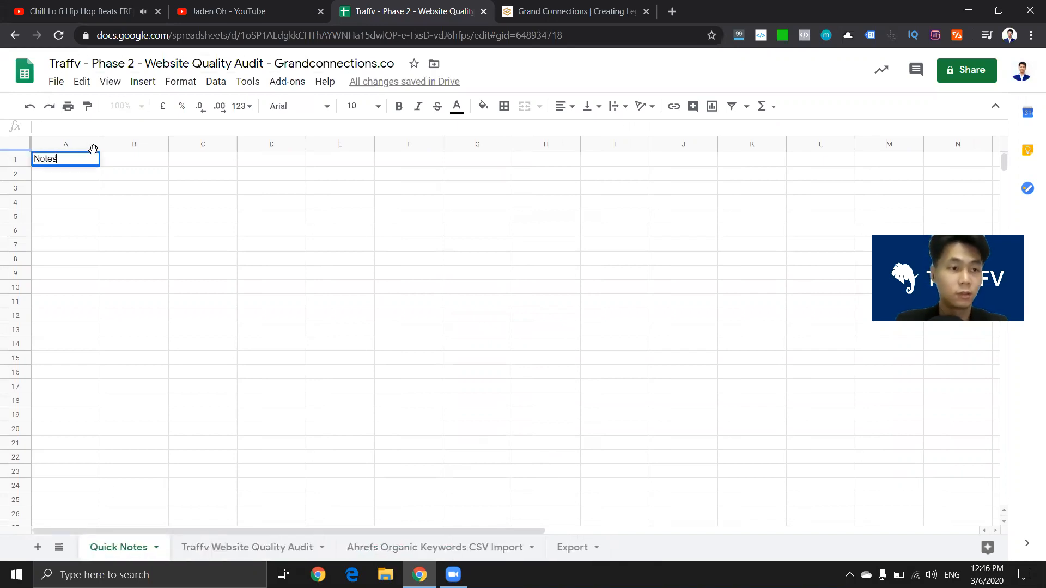
key("Return")
key("Up")
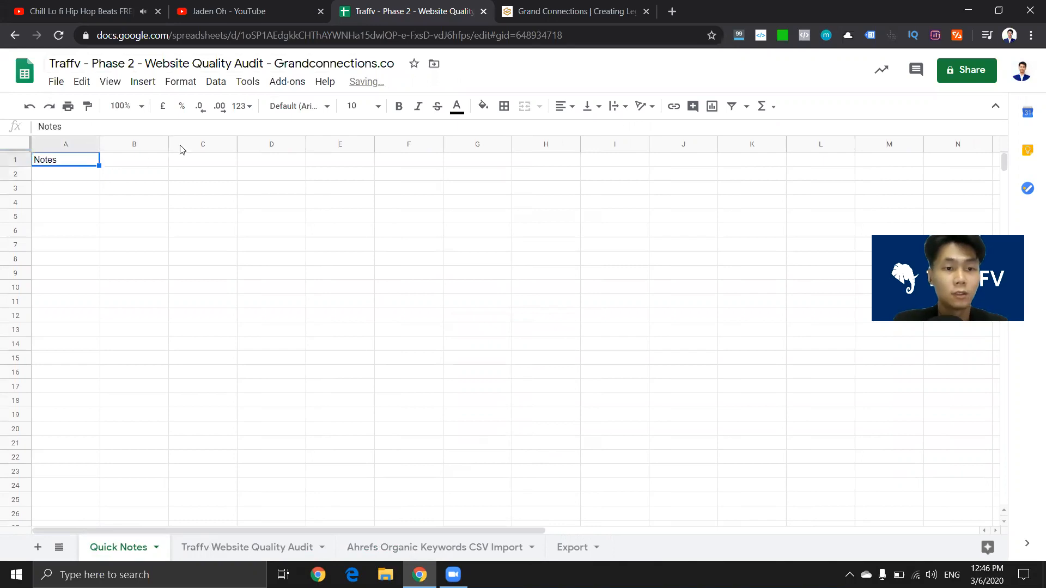
Step: Set the font of the "Notes" heading in A1 to Saira, size 11
left_click(284, 107)
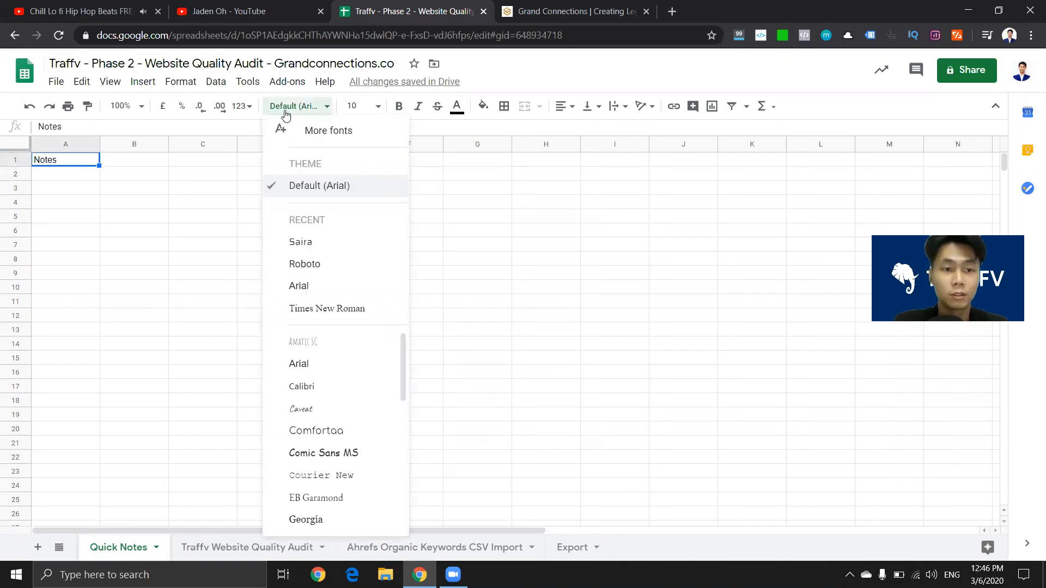
left_click(357, 242)
left_click(360, 107)
left_click(364, 242)
left_click(23, 144)
left_click(129, 189)
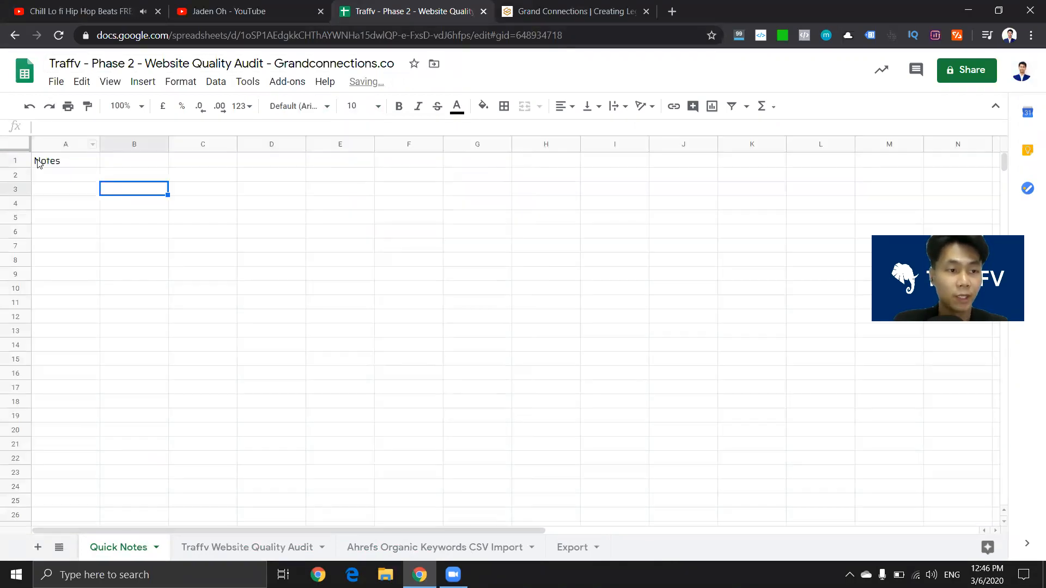
Step: Format the "Notes" heading cell with bold white text on a grey fill
left_click(48, 165)
left_click(483, 105)
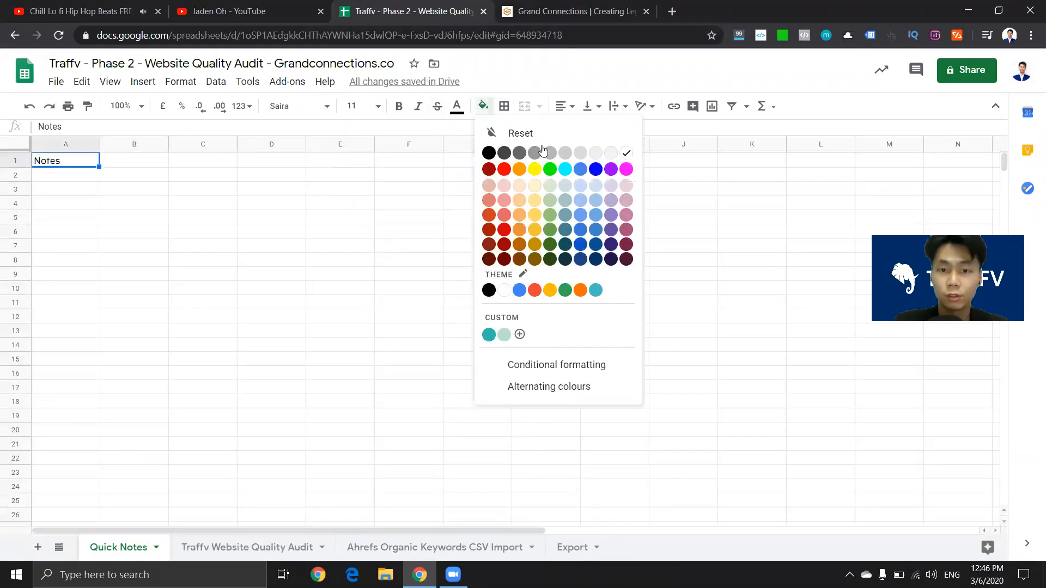
left_click(185, 178)
left_click(60, 162)
left_click(399, 105)
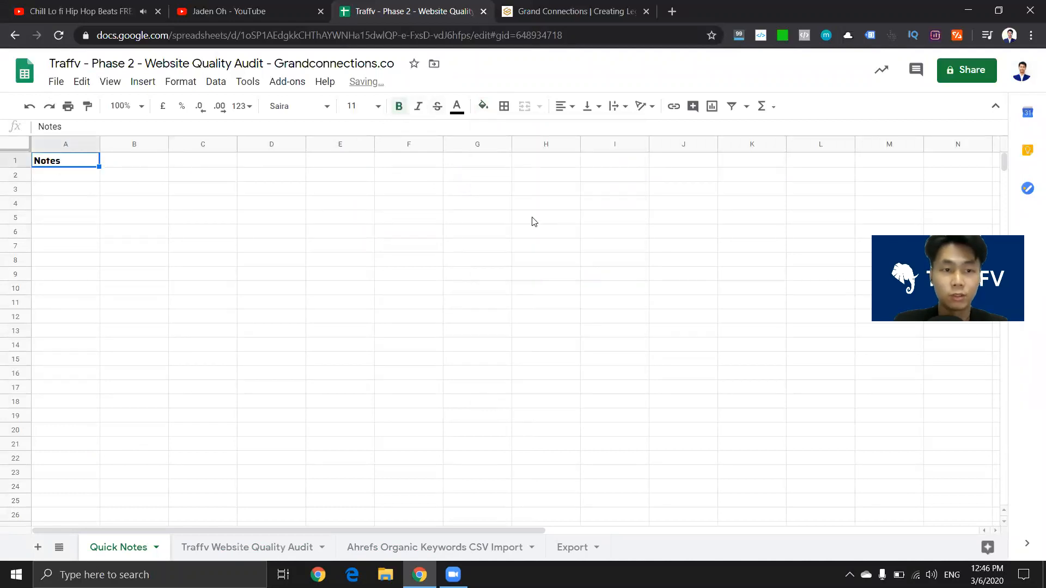
left_click(483, 106)
left_click(535, 154)
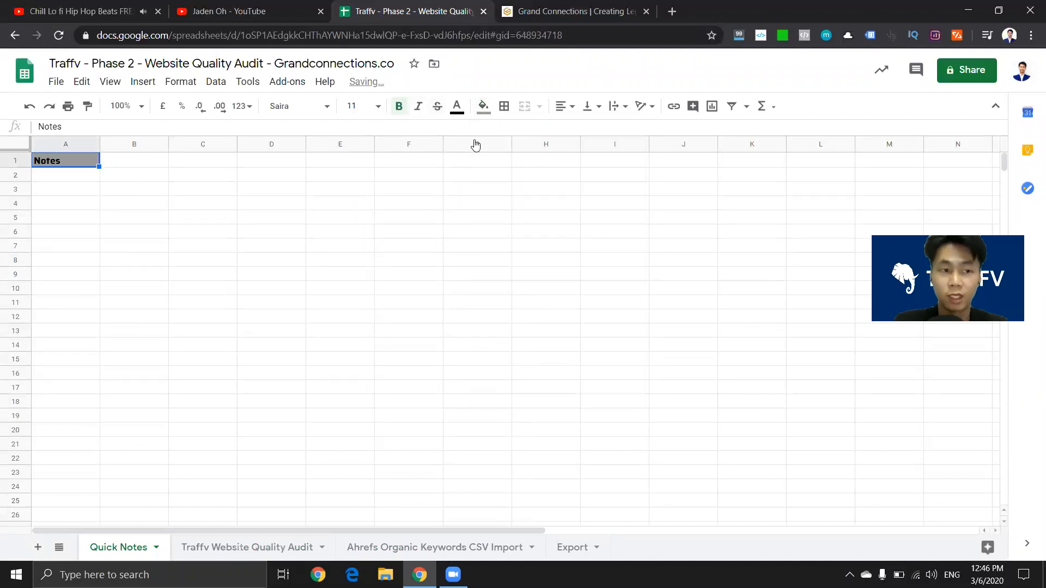
left_click(457, 107)
left_click(600, 153)
left_click(243, 248)
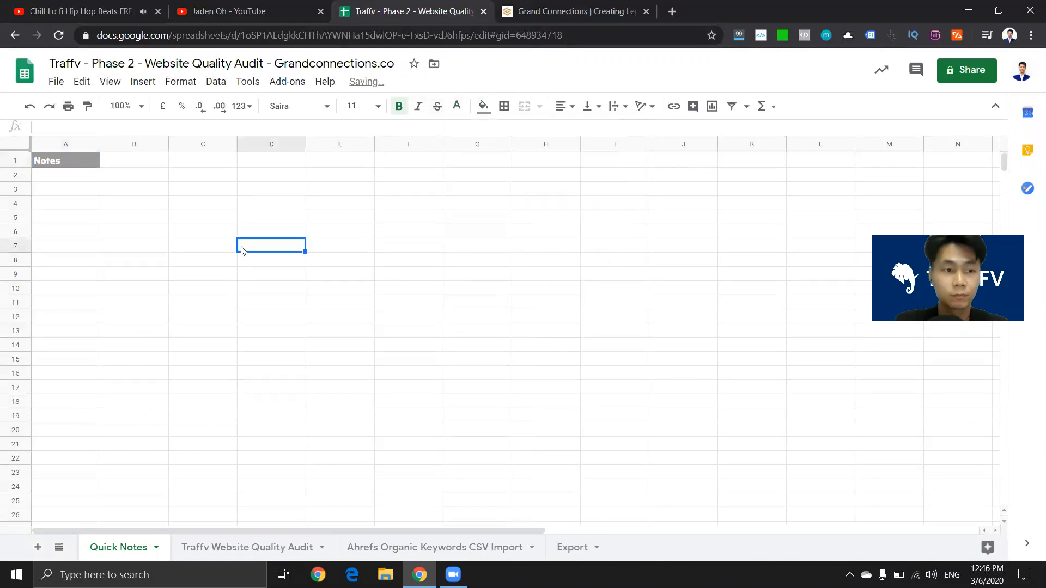
left_click(68, 162)
left_click(73, 220)
Step: Examine the Grand Connections home page, from the navigation and "Creating Legacies Together" banner down to the footer
key("ctrl+Tab")
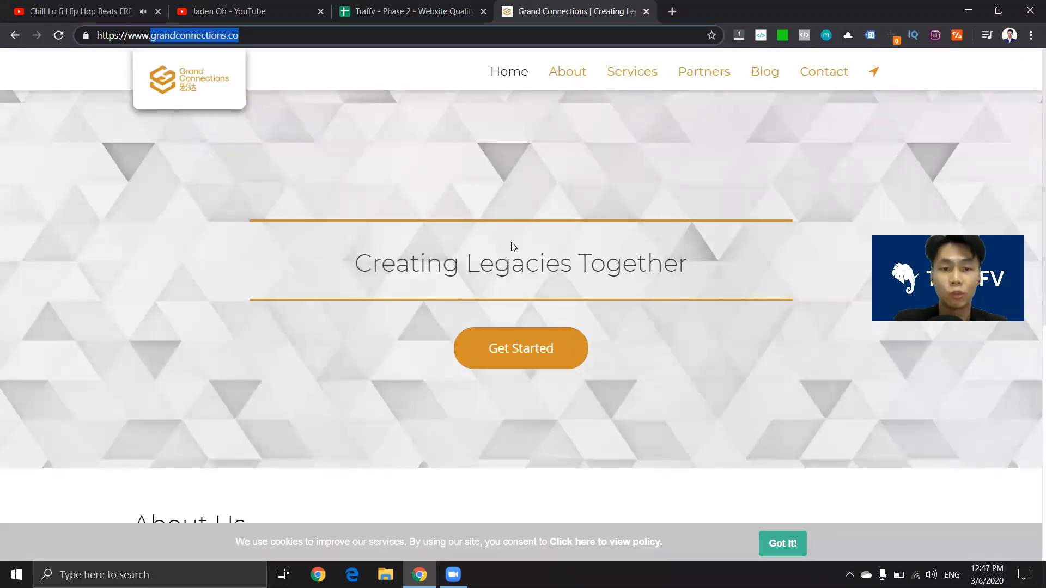
scroll(901, 168, "down", 8)
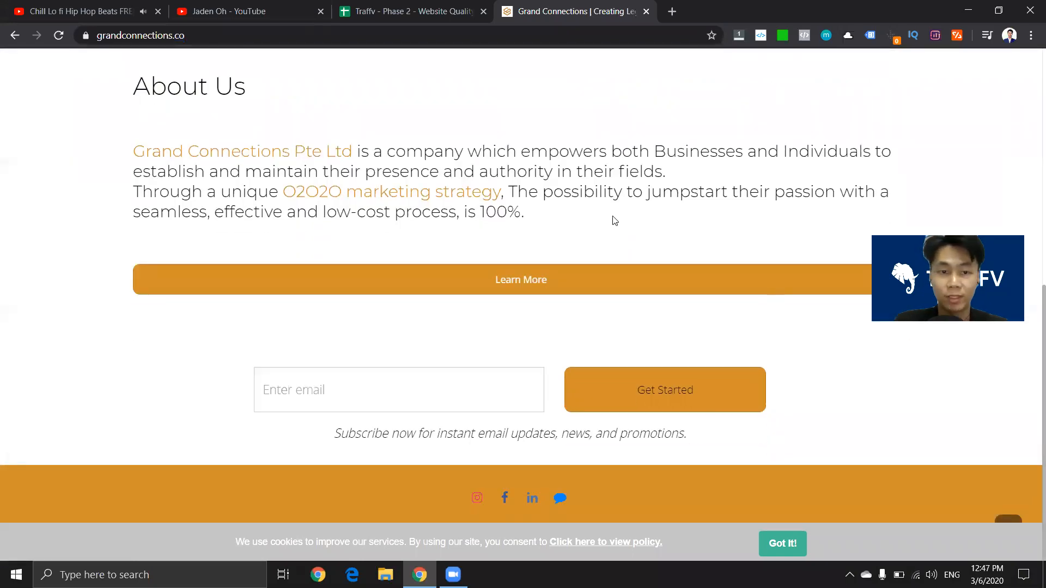
scroll(614, 222, "up", 8)
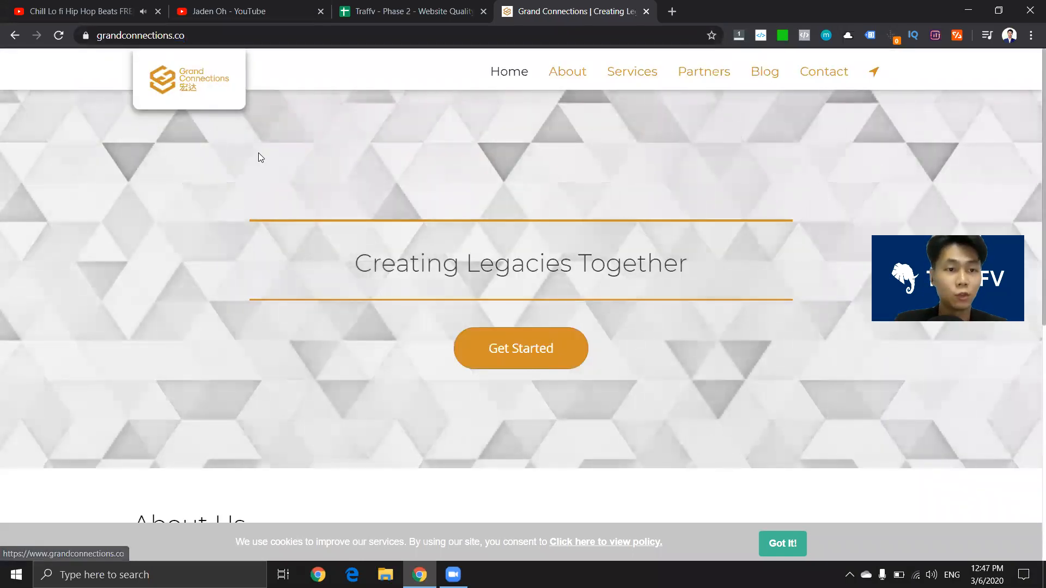
scroll(401, 194, "down", 5)
scroll(402, 194, "up", 5)
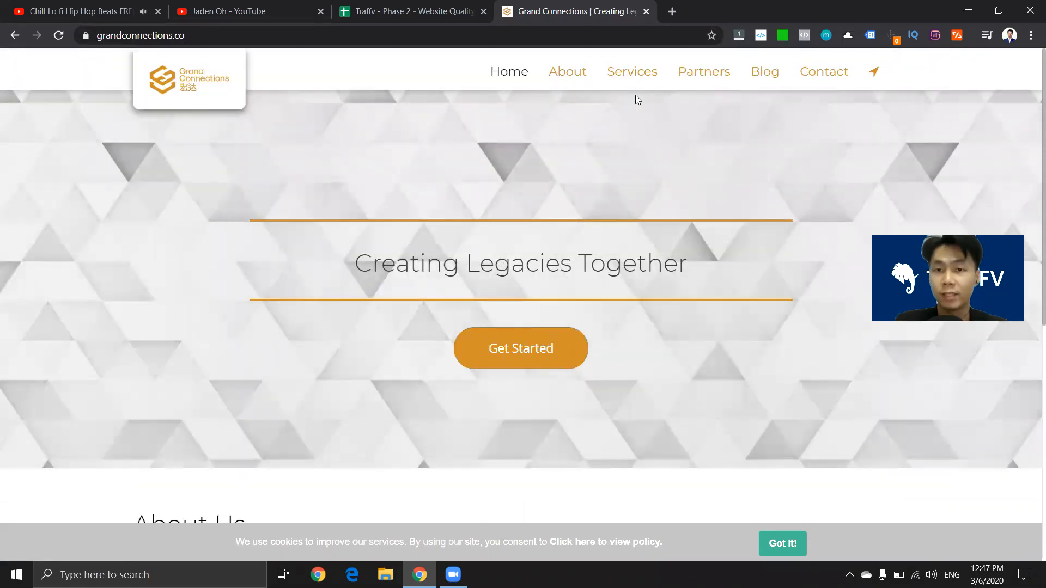
left_click_drag(353, 261, 868, 259)
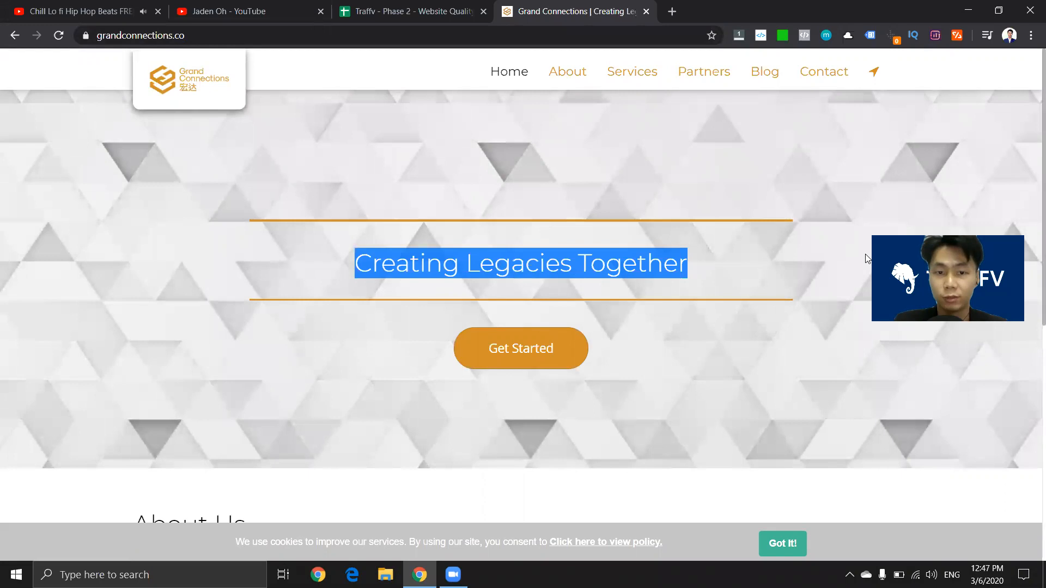
left_click(868, 259)
left_click_drag(356, 278, 688, 266)
Step: Accept the website's cookie notice and view the About Us section of the home page
left_click(785, 542)
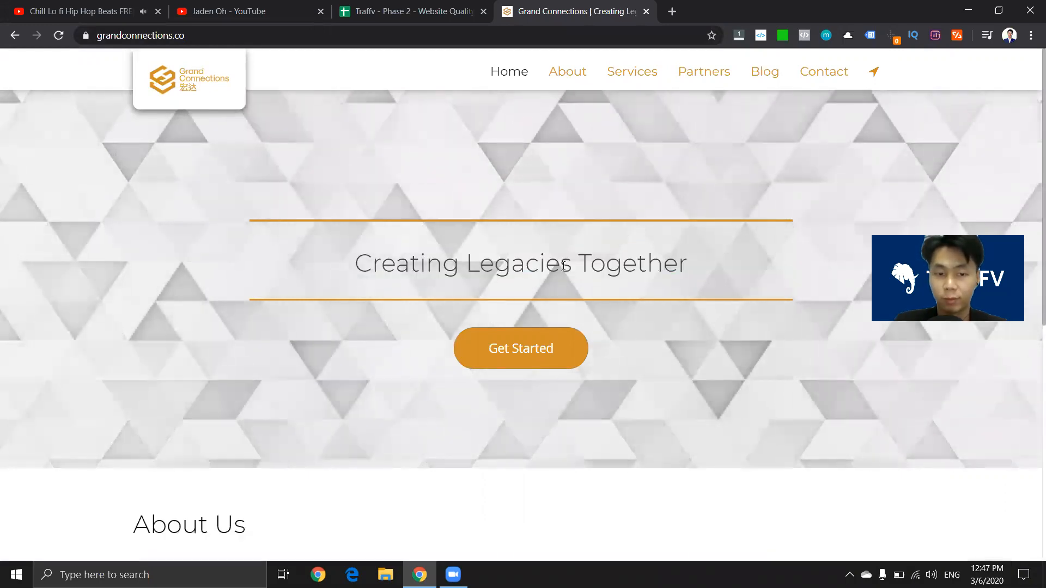
scroll(556, 370, "down", 8)
scroll(463, 296, "up", 3)
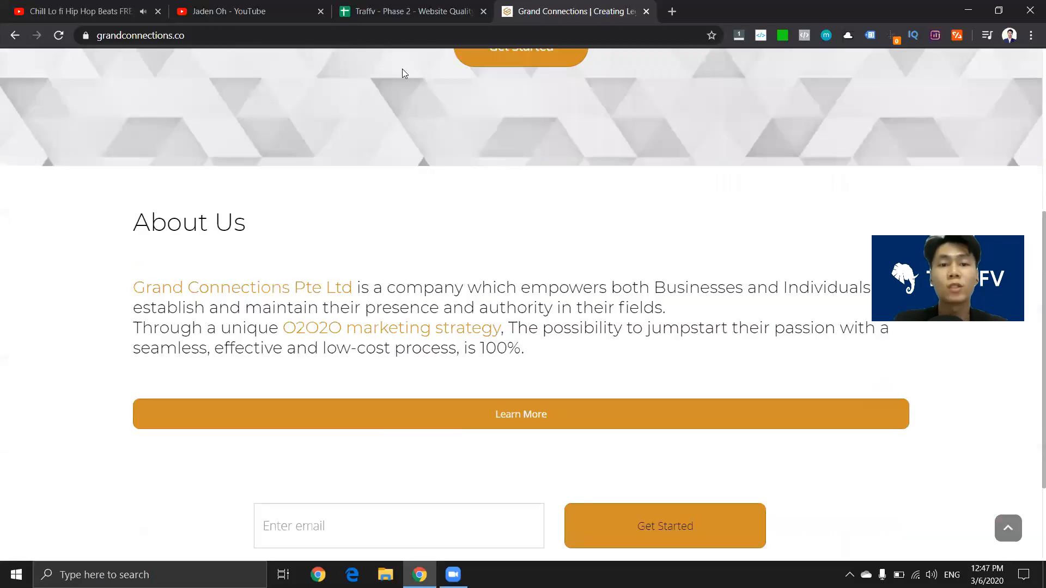
Step: Record the note "CTA on first fold" in cell A2 of the Quick Notes sheet
left_click(388, 9)
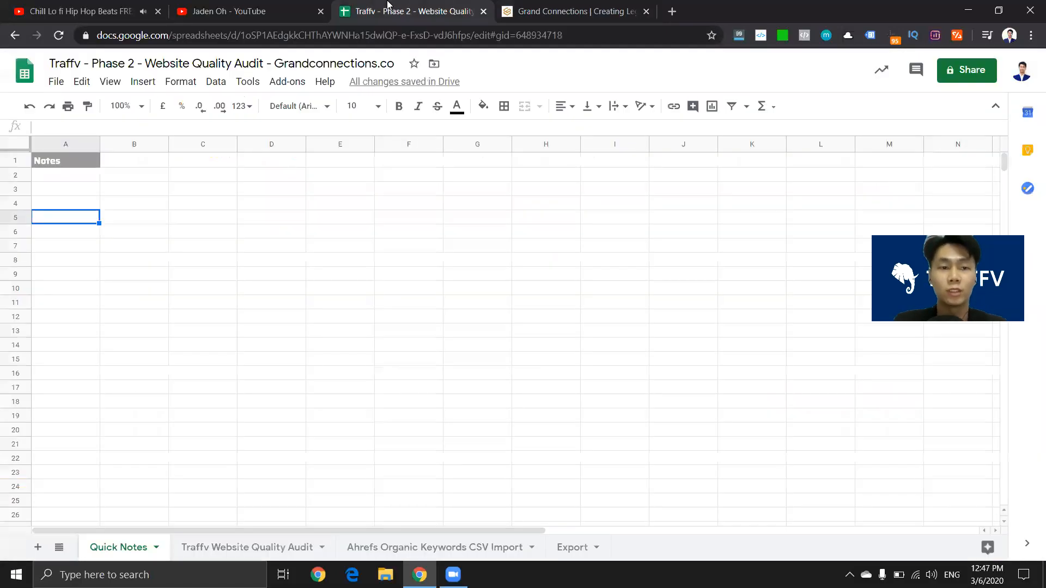
left_click(51, 159)
left_click(64, 175)
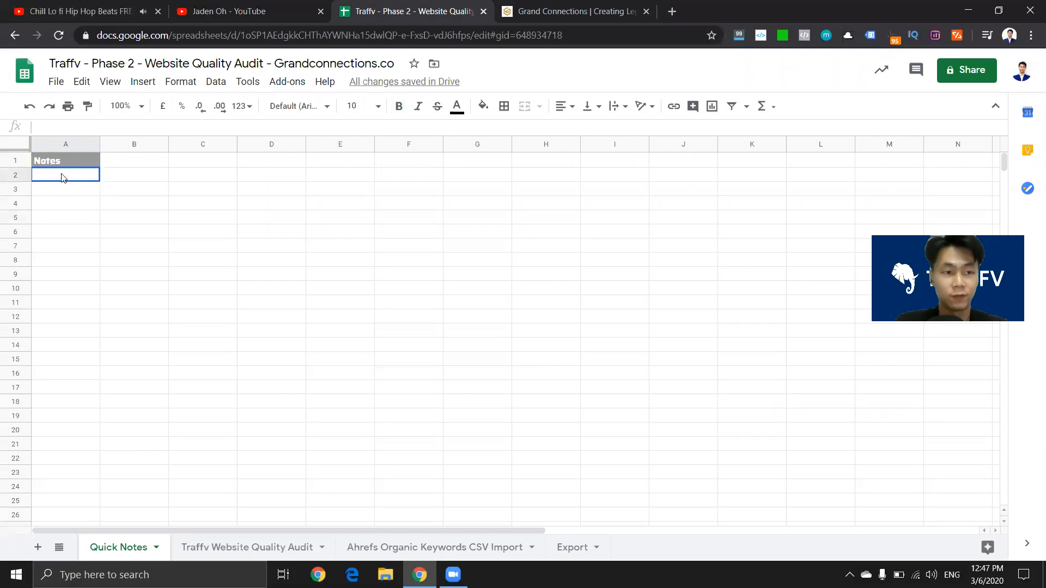
left_click(579, 4)
key("ctrl+shift+Tab")
type("CTA on ")
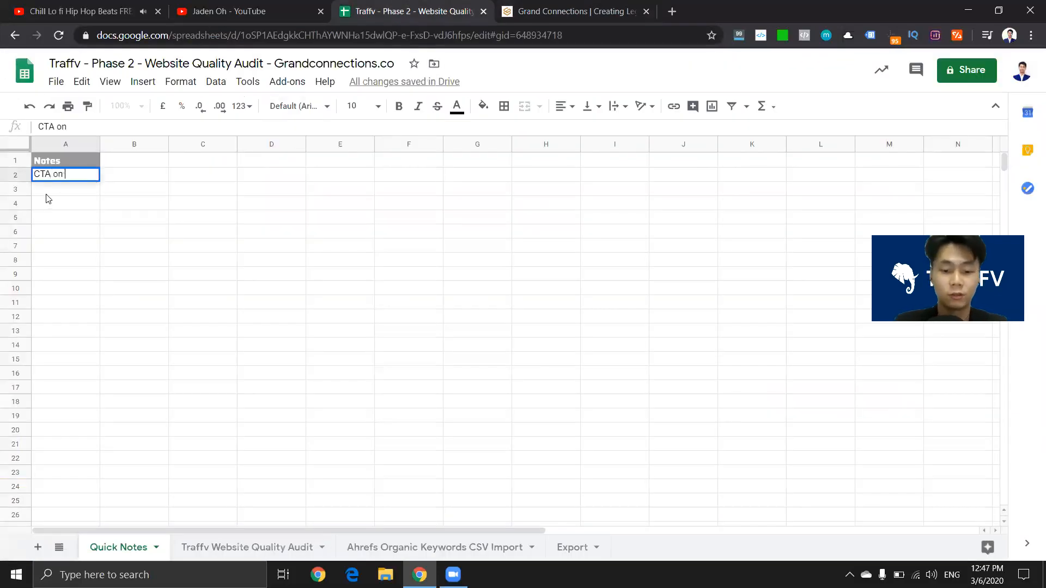
type("first fold")
key("Return")
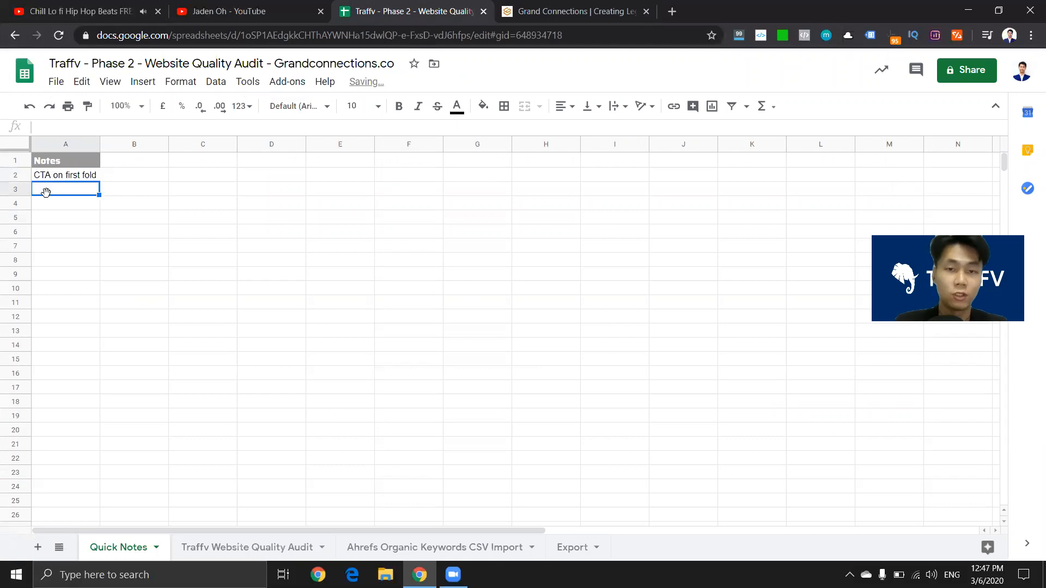
Step: Read the About Us text on the Grand Connections home page, checking how the company describes its business
left_click(530, 7)
scroll(564, 290, "down", 6)
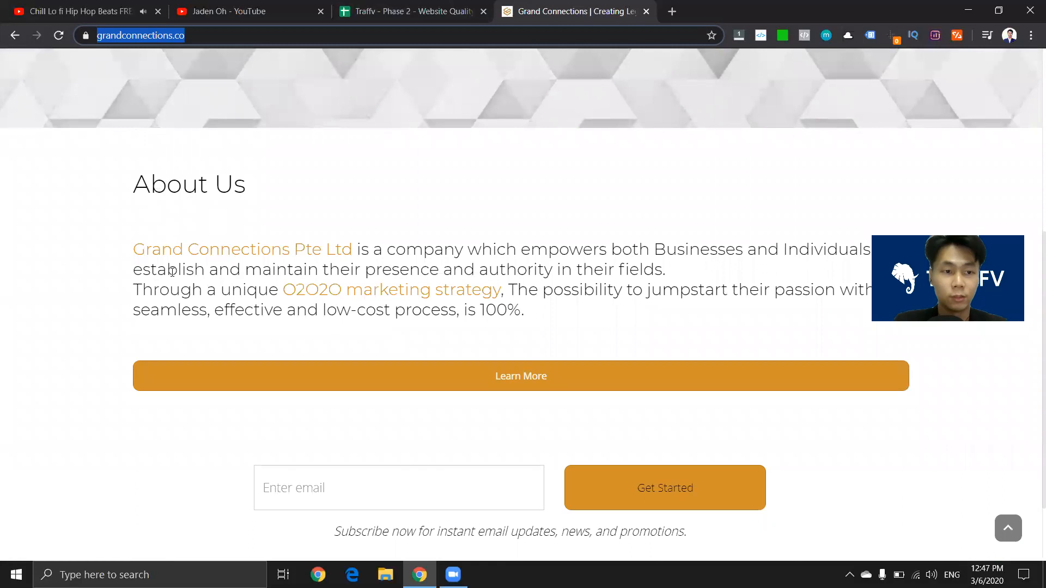
left_click_drag(137, 249, 458, 250)
left_click(161, 205)
left_click_drag(133, 249, 425, 269)
left_click(726, 266)
scroll(726, 266, "down", 1)
left_click_drag(214, 202, 440, 202)
left_click(609, 203)
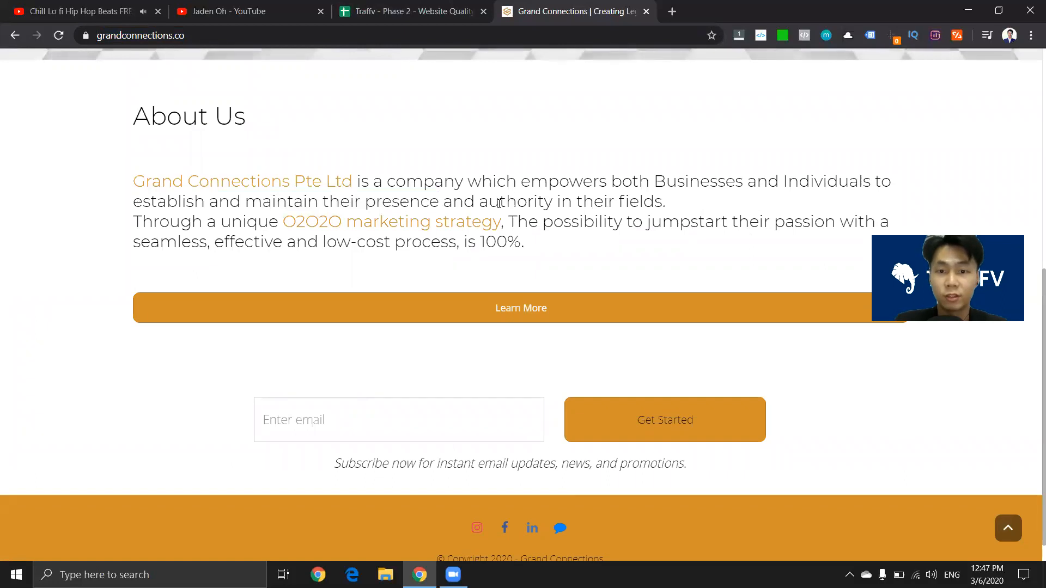
Step: Read the home page's O2O2O marketing strategy text and compare the About Us section with the "Creating Legacies Together" banner
left_click_drag(133, 221, 203, 218)
left_click(350, 218)
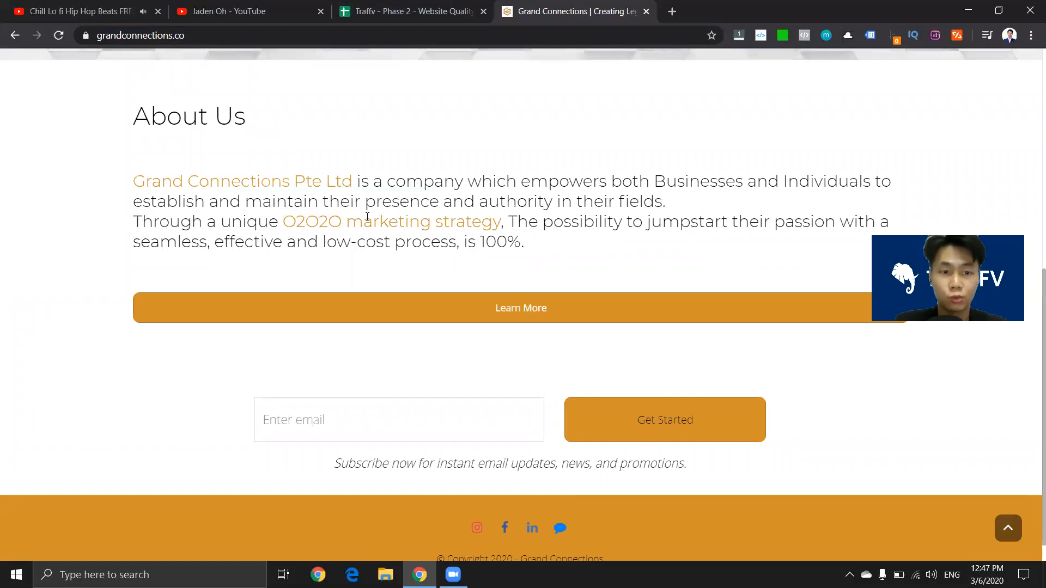
left_click_drag(457, 221, 564, 223)
left_click(636, 226)
scroll(572, 294, "down", 1)
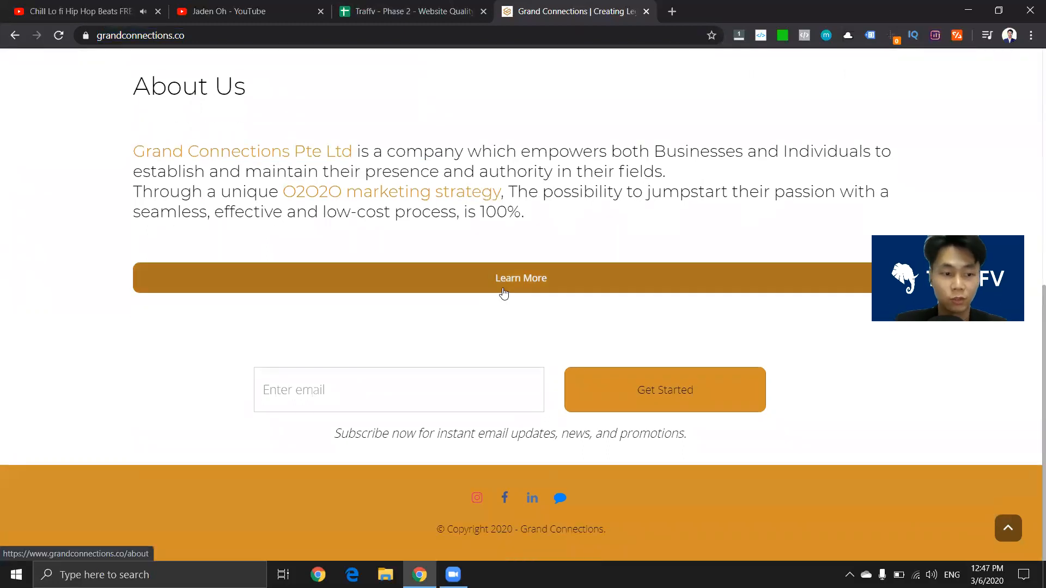
scroll(464, 319, "up", 6)
scroll(500, 264, "down", 6)
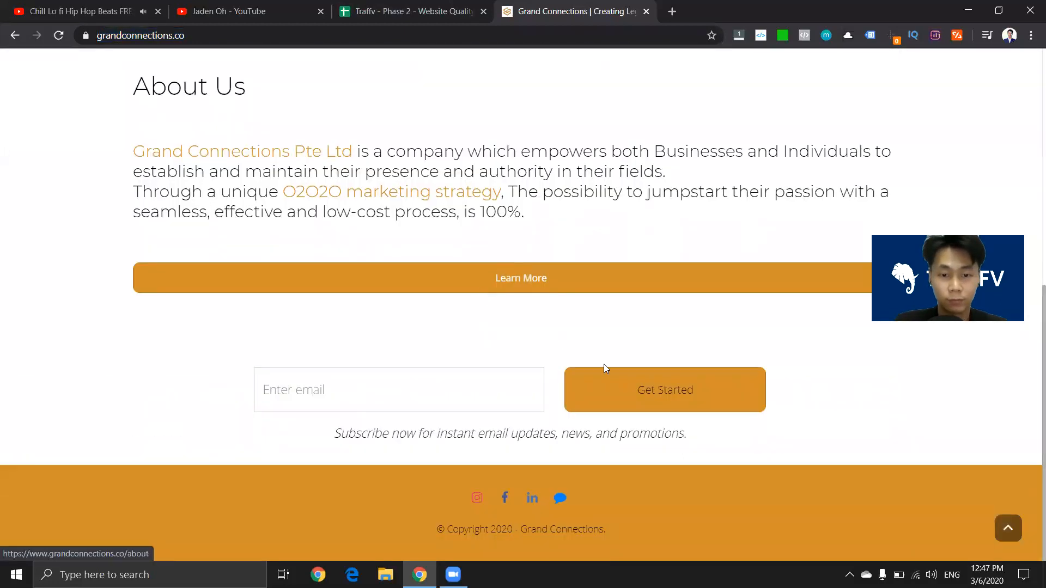
scroll(550, 354, "up", 8)
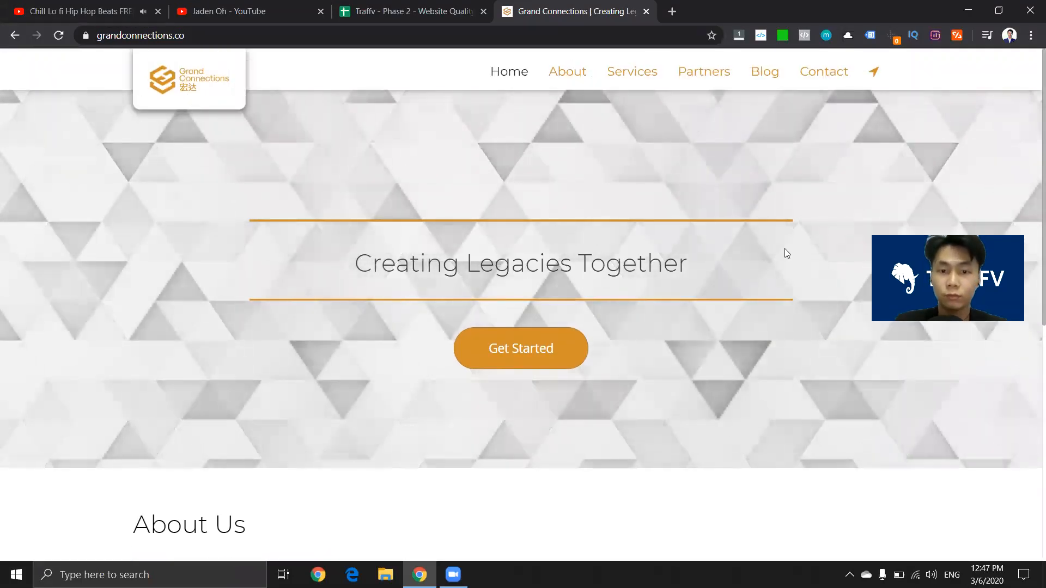
scroll(91, 255, "down", 6)
scroll(92, 255, "up", 6)
scroll(793, 296, "down", 8)
scroll(793, 296, "up", 8)
Step: Record the note "Copy can be better" in cell A3 of the Quick Notes sheet
left_click(427, 7)
left_click(604, 5)
left_click(407, 4)
type("Copy ")
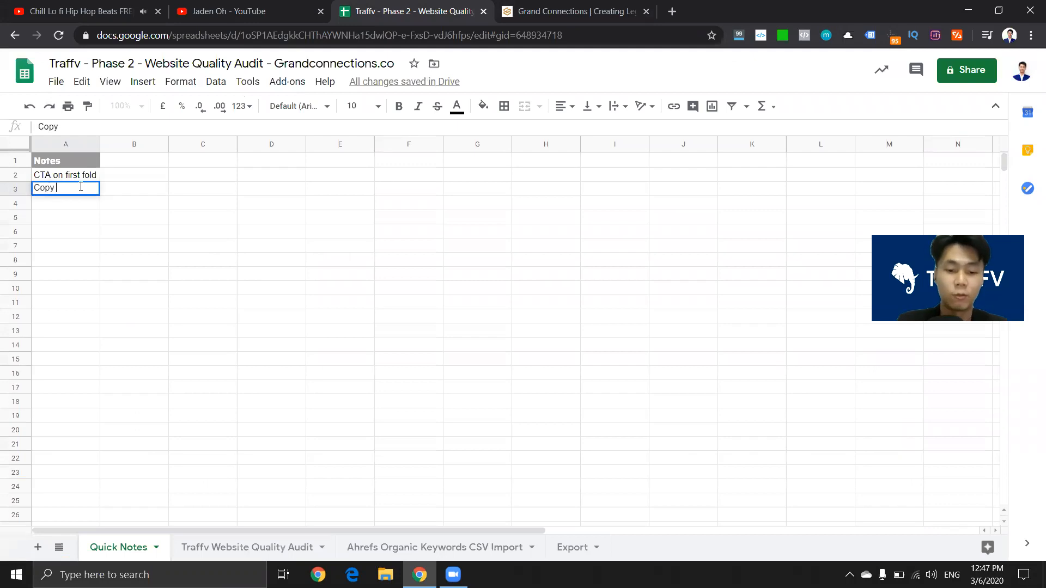
type("can be better")
key("Return")
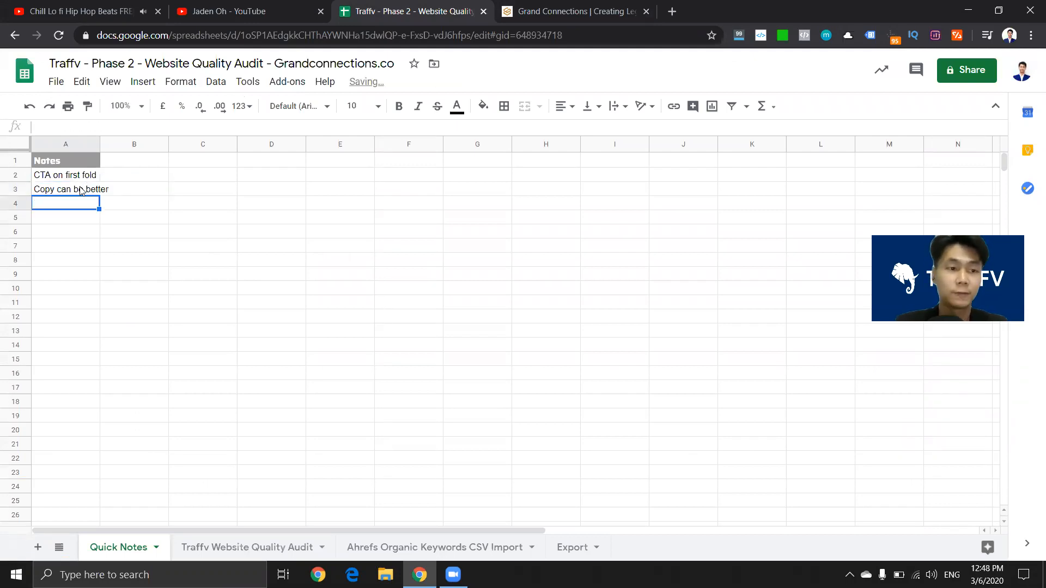
Step: Open the Grand Connections About page and examine its banner, the "We Deliver PROFITS" section and the team introduction
left_click(517, 7)
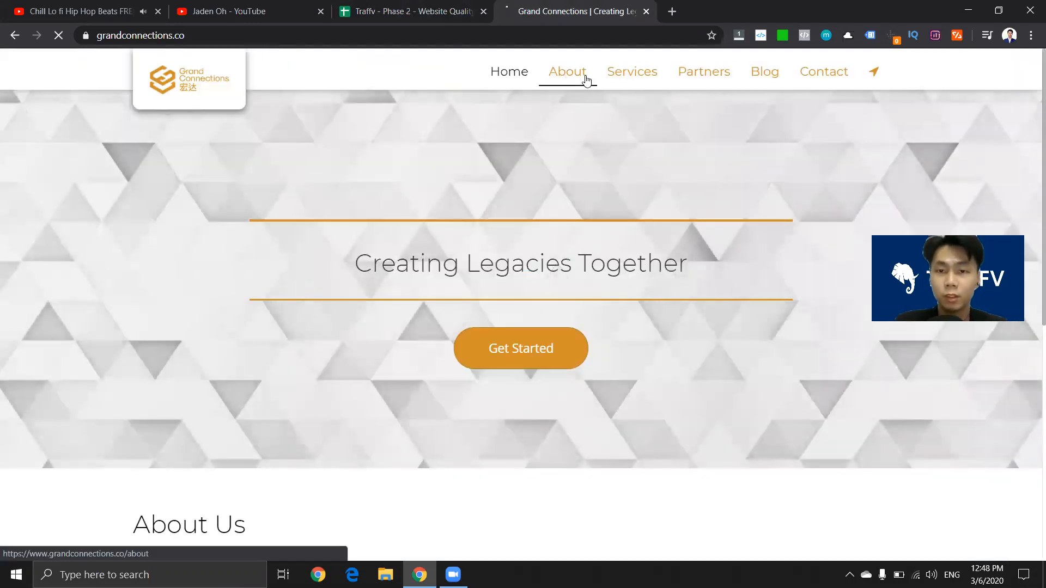
left_click(577, 81)
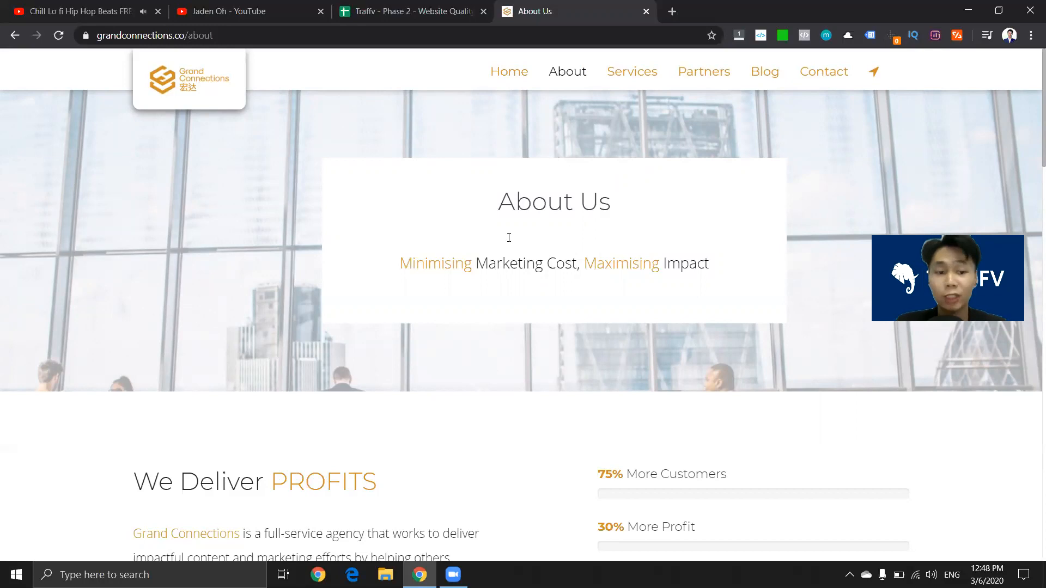
scroll(469, 306, "down", 5)
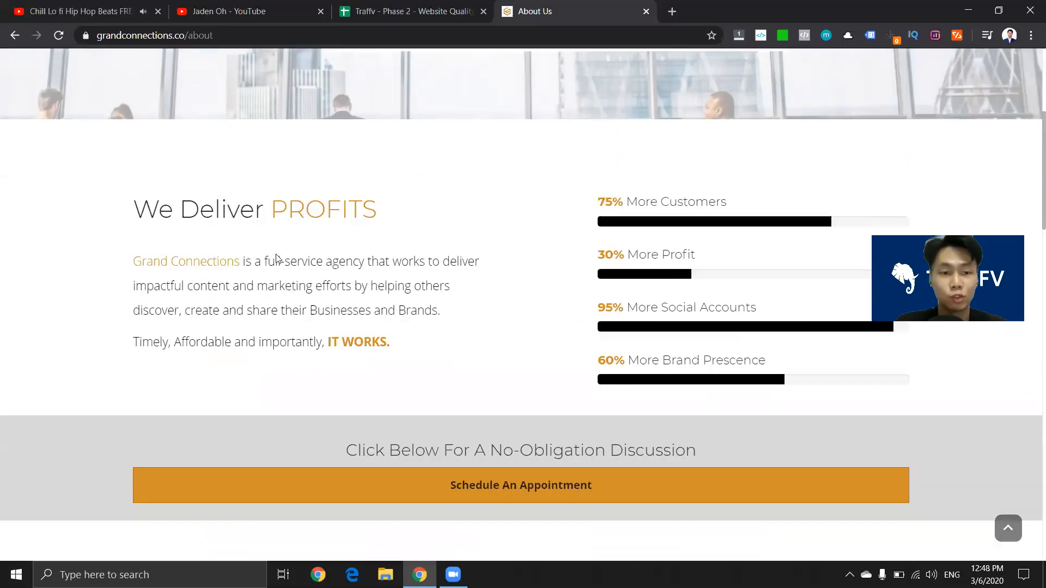
double_click(139, 211)
double_click(191, 211)
double_click(158, 211)
left_click(199, 212)
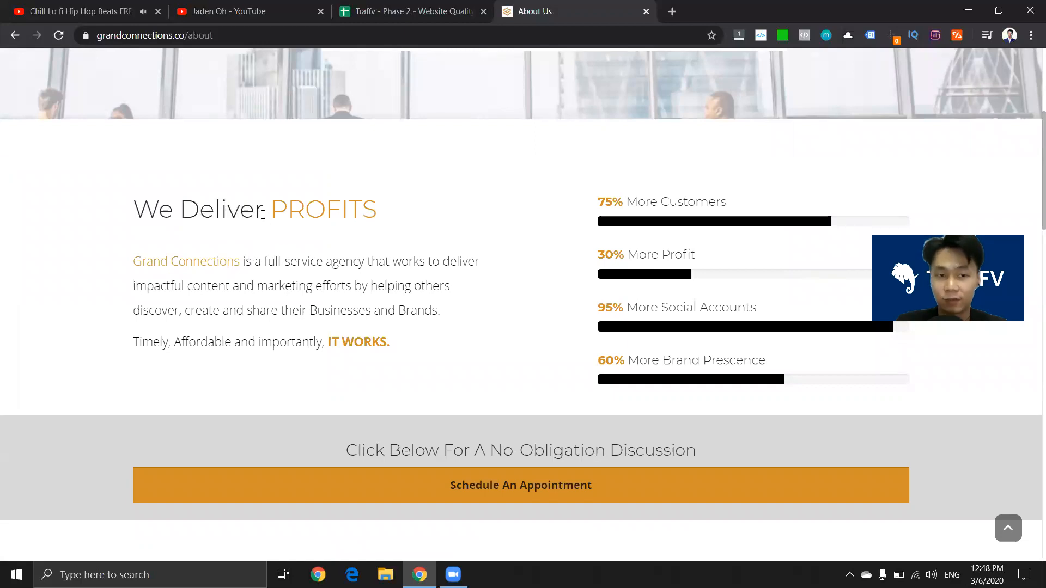
left_click_drag(271, 211, 349, 207)
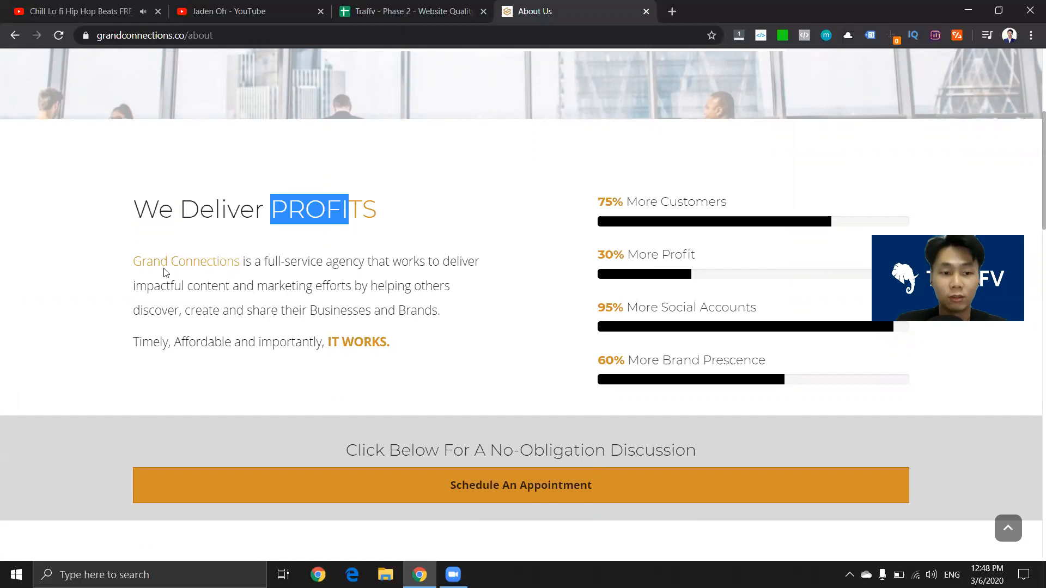
scroll(585, 327, "down", 5)
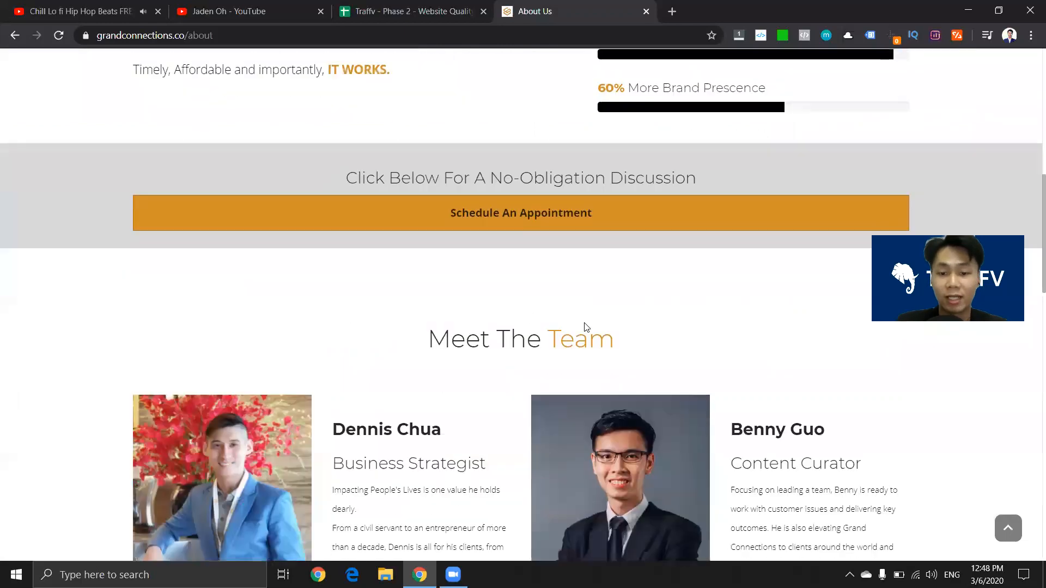
scroll(642, 332, "down", 1)
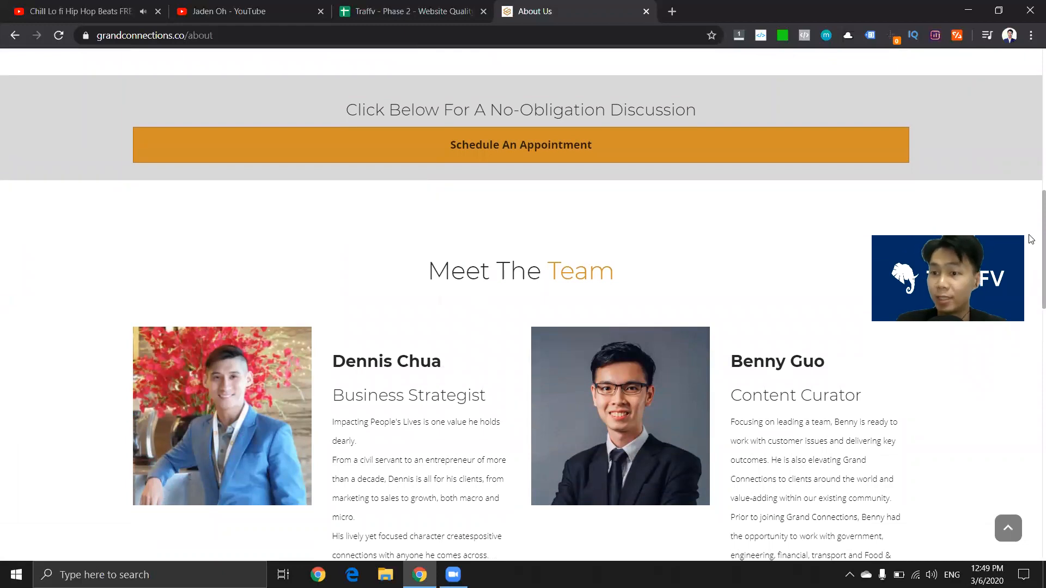
scroll(516, 301, "up", 8)
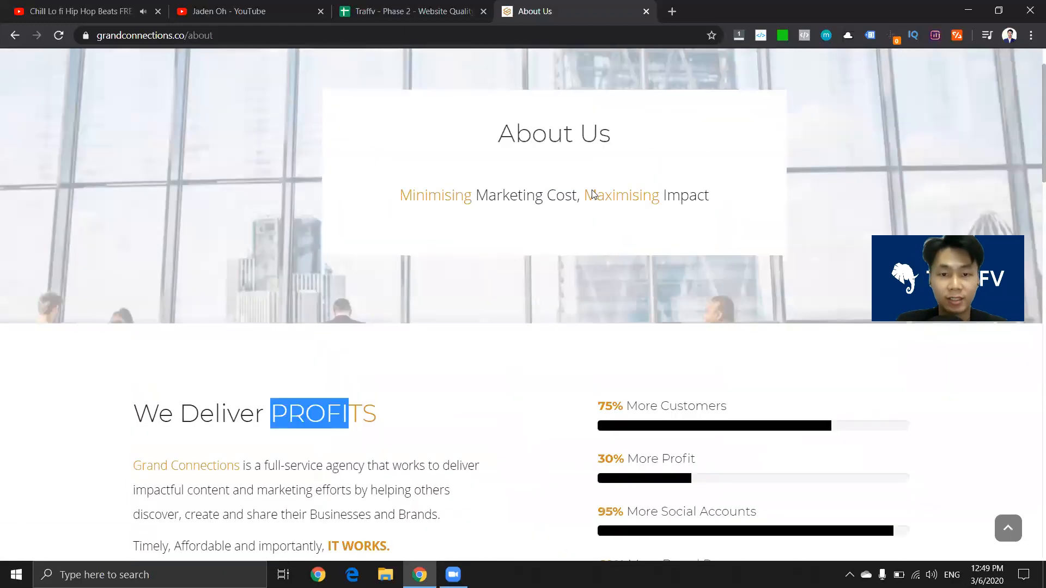
scroll(593, 195, "down", 3)
left_click(425, 302)
Step: Record the note "About Page is superb" in cell A4 of the Quick Notes sheet
left_click(382, 7)
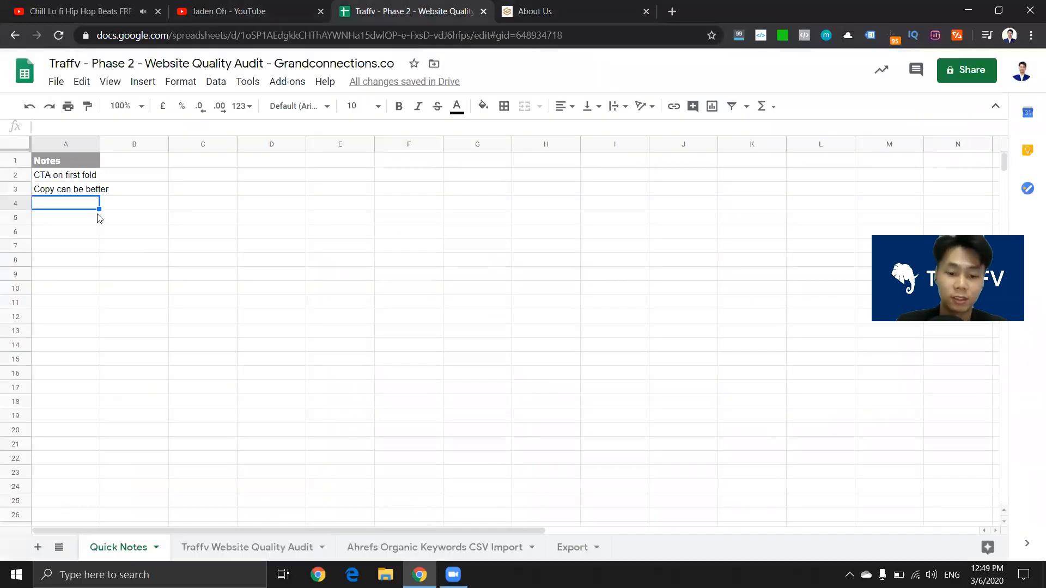
type("About Page is super")
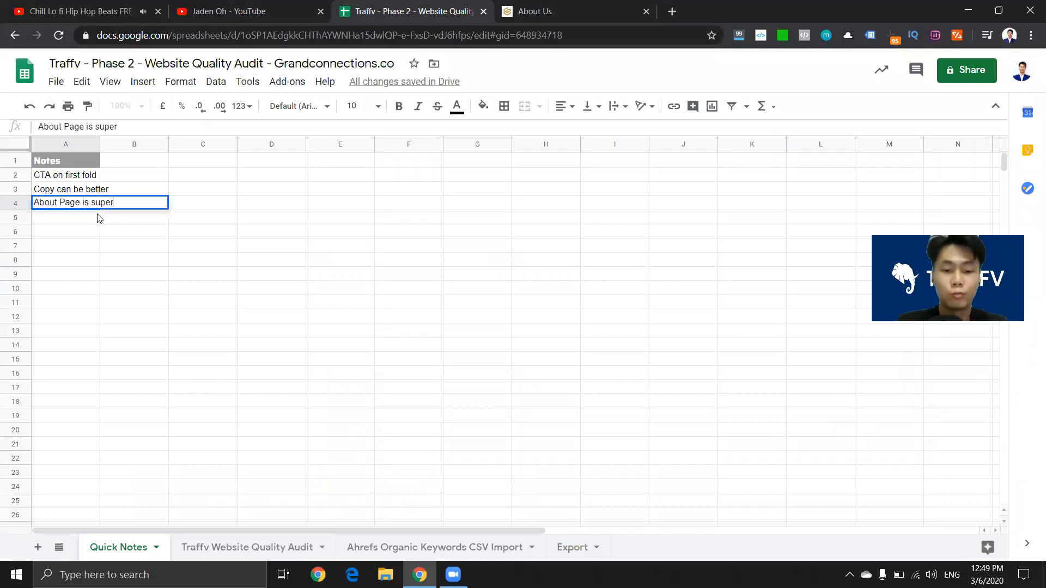
type("b")
key("Return")
Step: Copy the note "Copy can be better" from A3 into cell B2, beside the "CTA on first fold" note
left_click(93, 189)
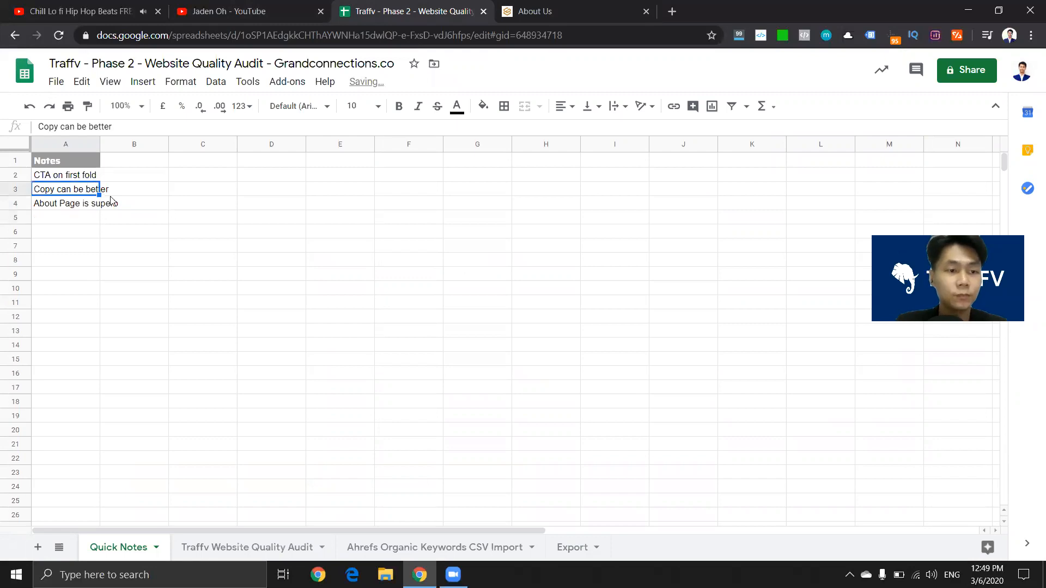
key("ctrl+c")
left_click(130, 189)
left_click(129, 176)
key("ctrl+v")
Step: Move the note "About Page is superb" up from A4 to A3, replacing the note there and clearing A4
key("Up")
key("Left")
key("Right")
key("Down")
key("Left")
key("Down")
key("Down")
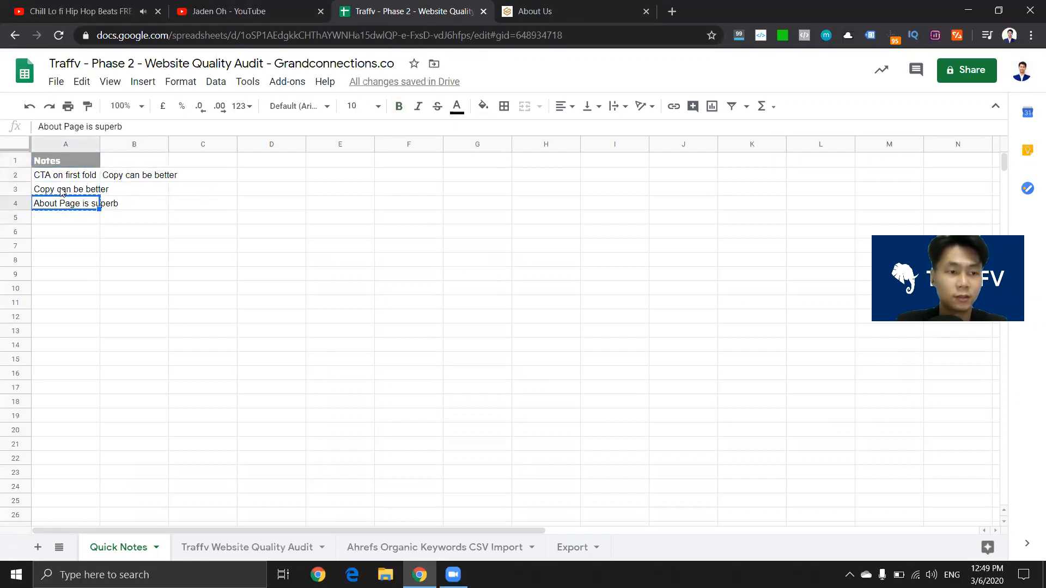
key("ctrl+c")
key("Up")
key("ctrl+v")
left_click(63, 205)
key("Delete")
left_click(129, 202)
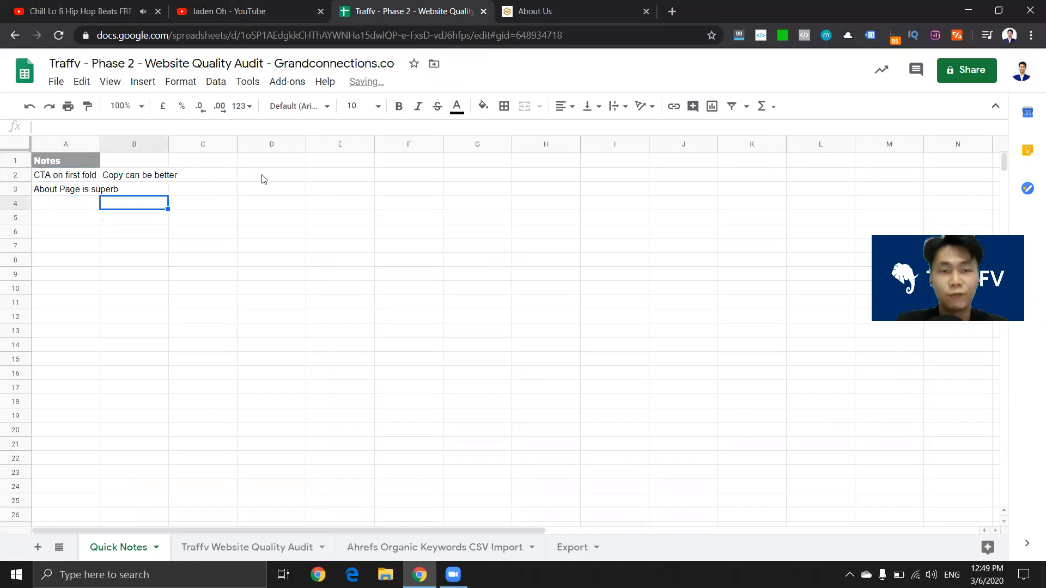
Step: Return to the website's About page and reread its banner tagline, "We Deliver PROFITS" headline and percentage bars
left_click(588, 7)
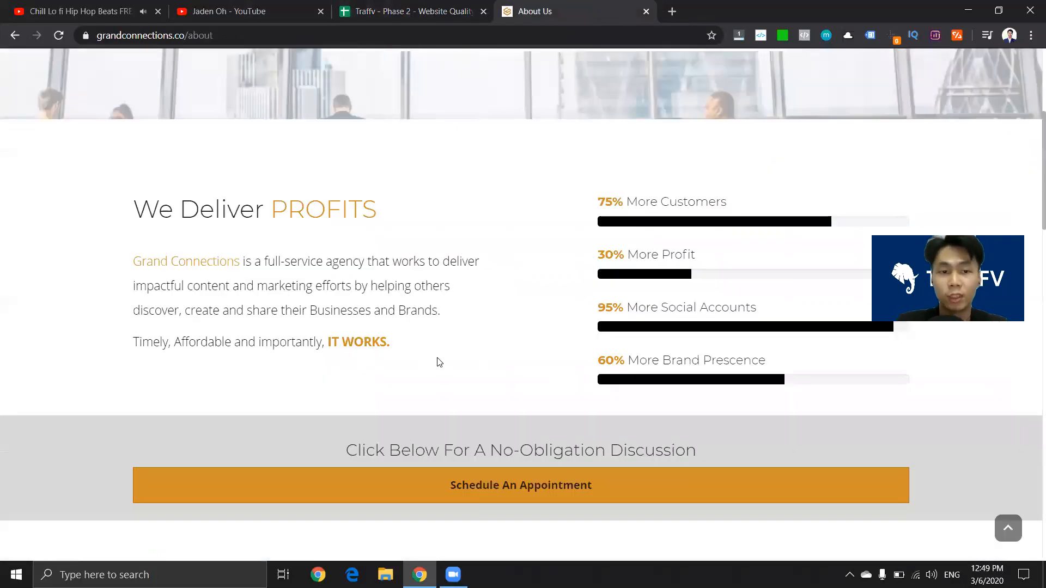
scroll(440, 362, "up", 5)
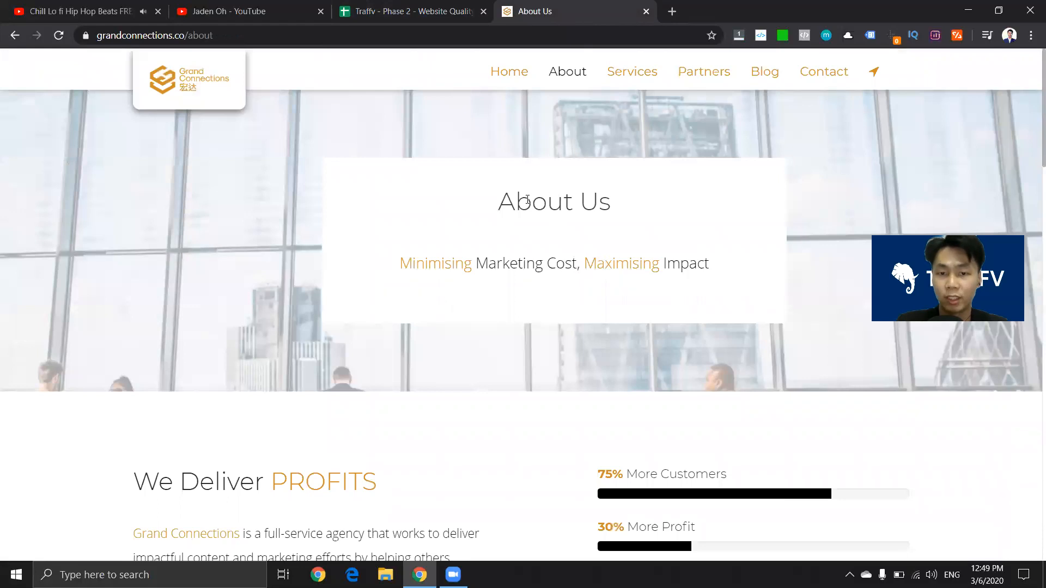
scroll(643, 270, "down", 5)
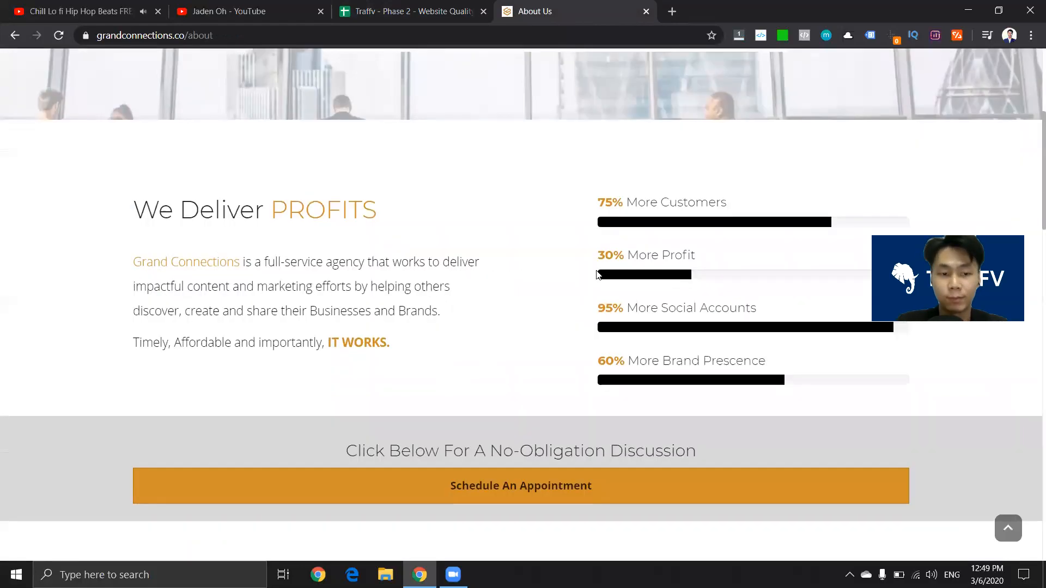
scroll(773, 266, "up", 4)
scroll(651, 207, "down", 4)
left_click_drag(155, 212, 269, 212)
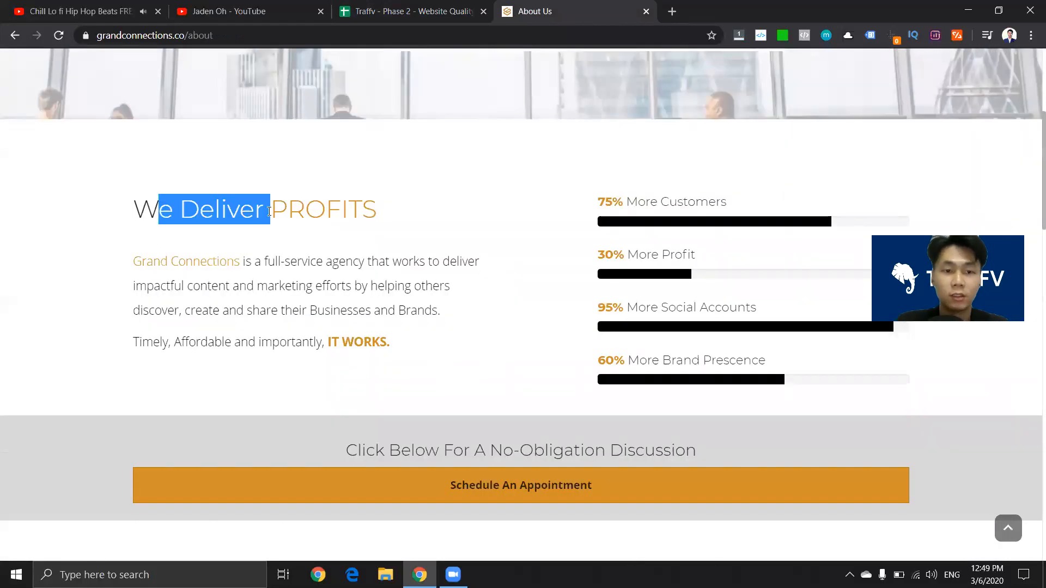
left_click(720, 226)
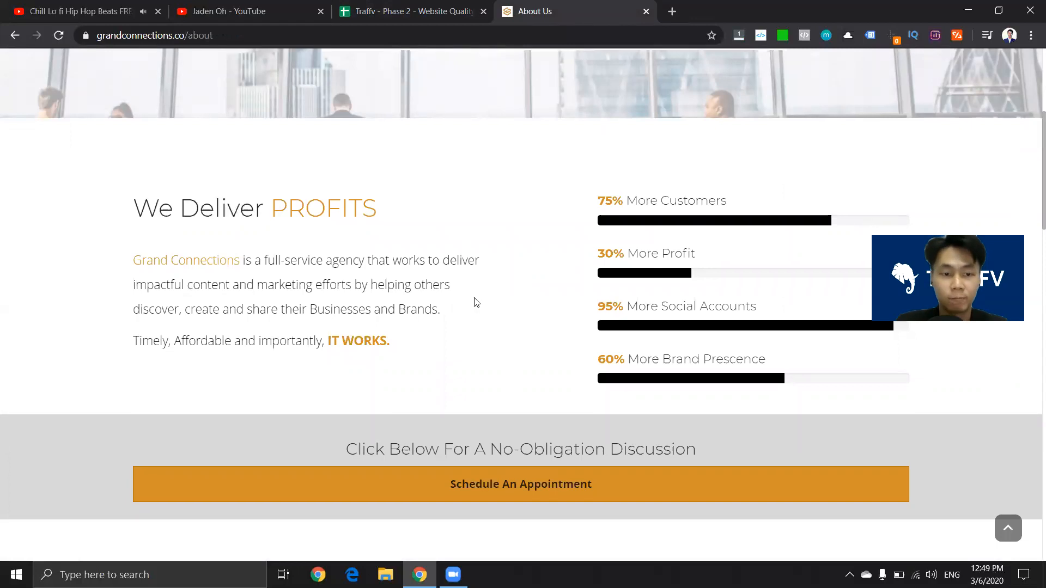
Step: Examine the rest of the About page, covering the appointment call to action, team profiles, recruitment banner and email sign-up
scroll(475, 256, "down", 5)
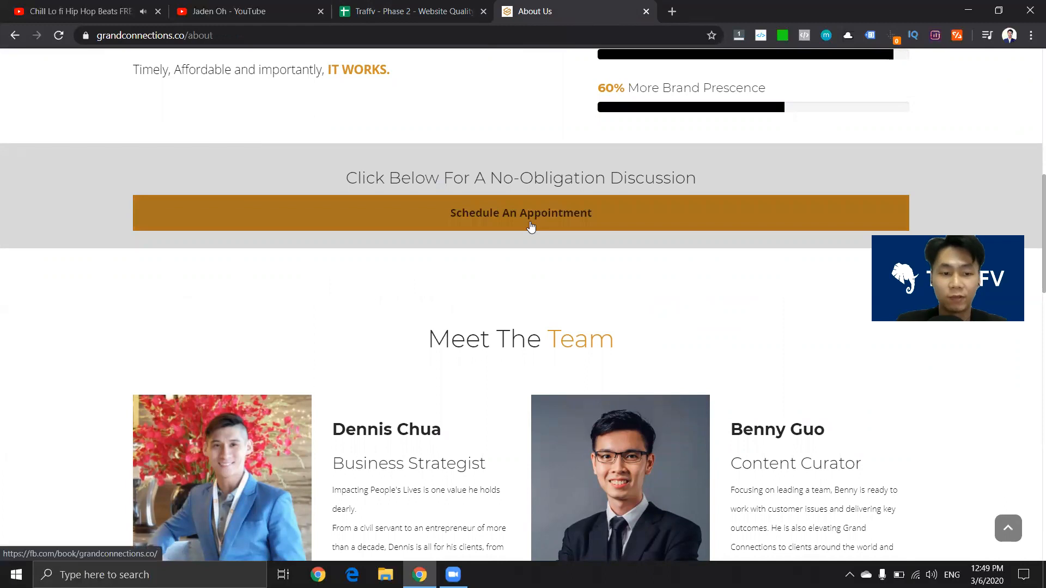
scroll(531, 226, "down", 6)
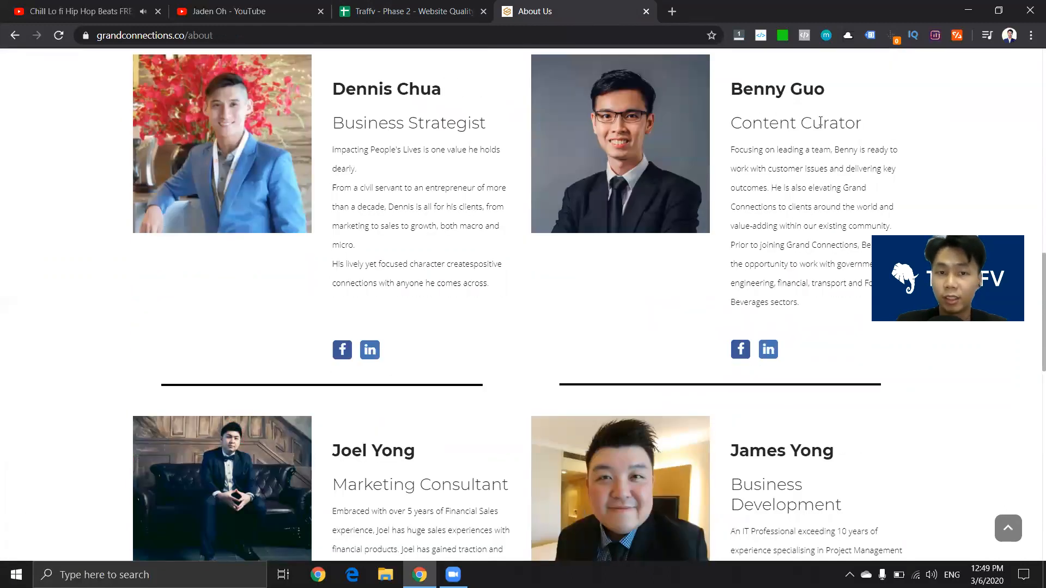
scroll(455, 204, "down", 2)
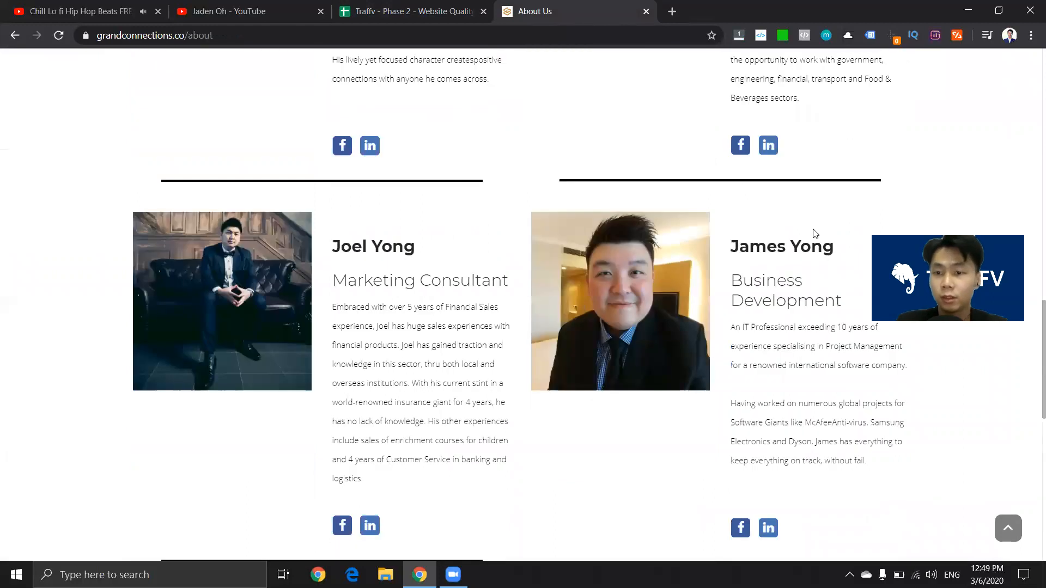
scroll(586, 211, "down", 5)
scroll(495, 218, "down", 3)
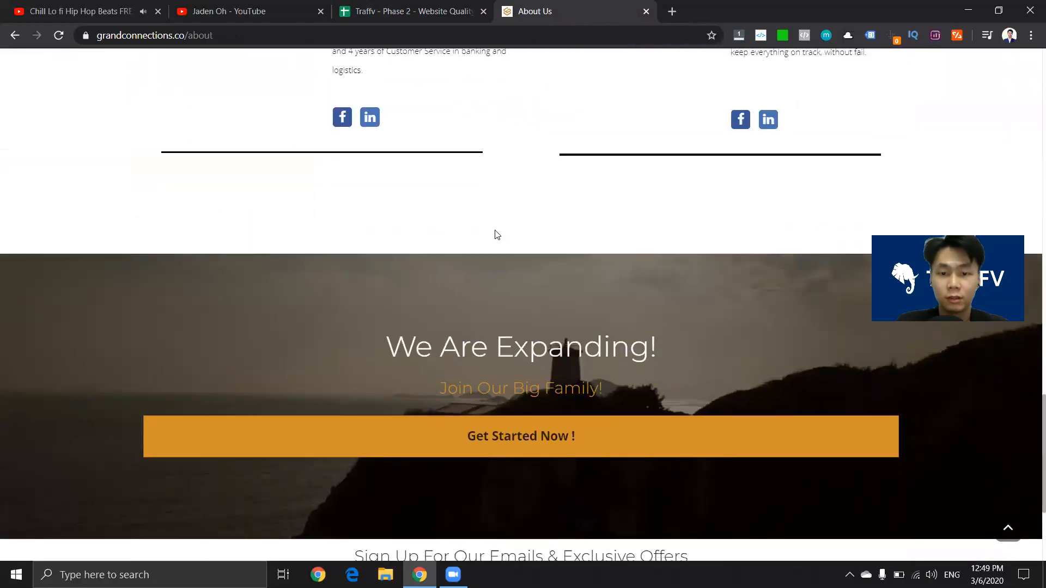
scroll(496, 233, "down", 3)
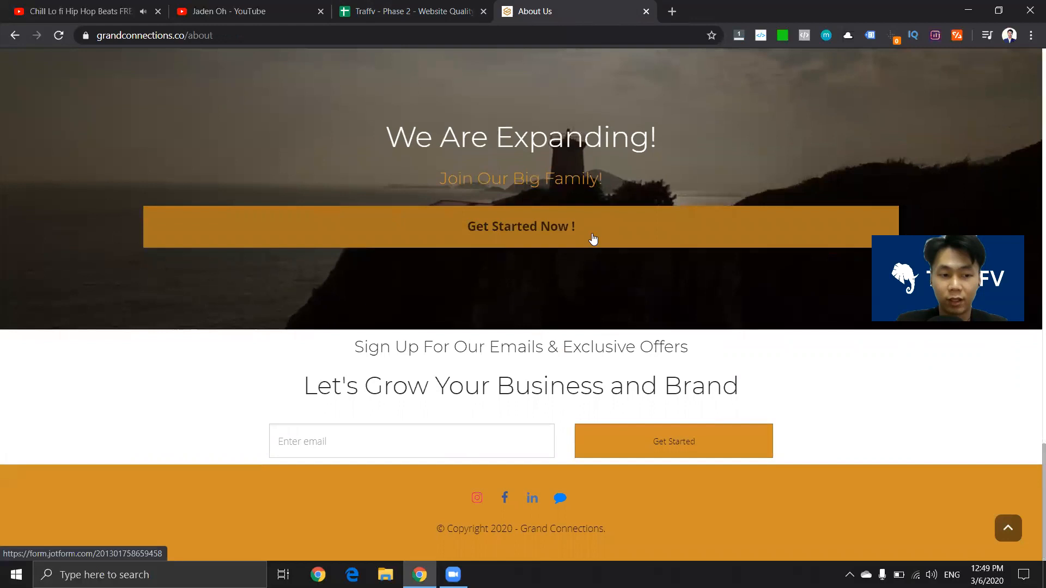
scroll(542, 387, "up", 12)
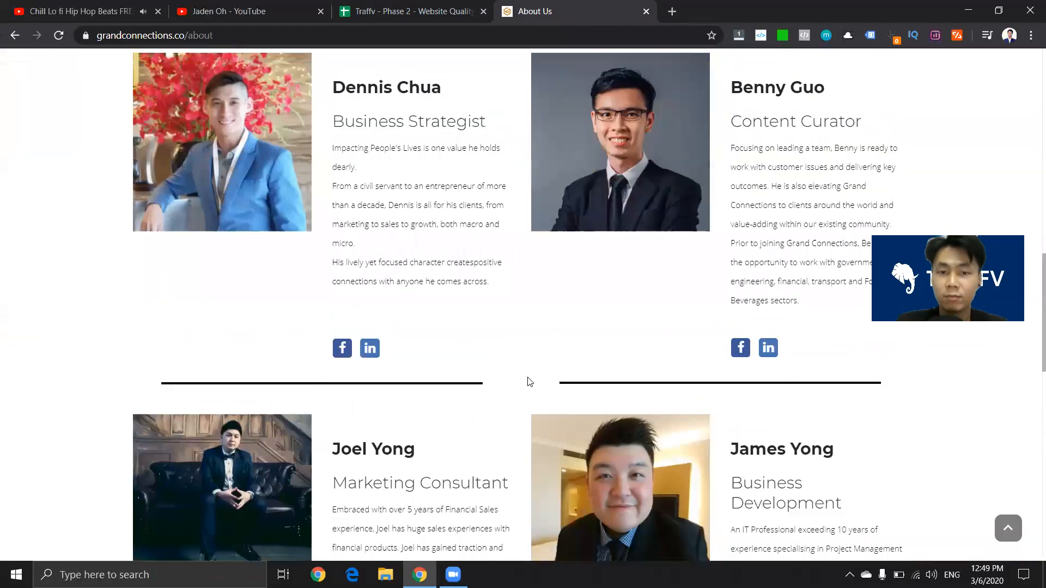
scroll(528, 379, "up", 8)
scroll(519, 380, "up", 3)
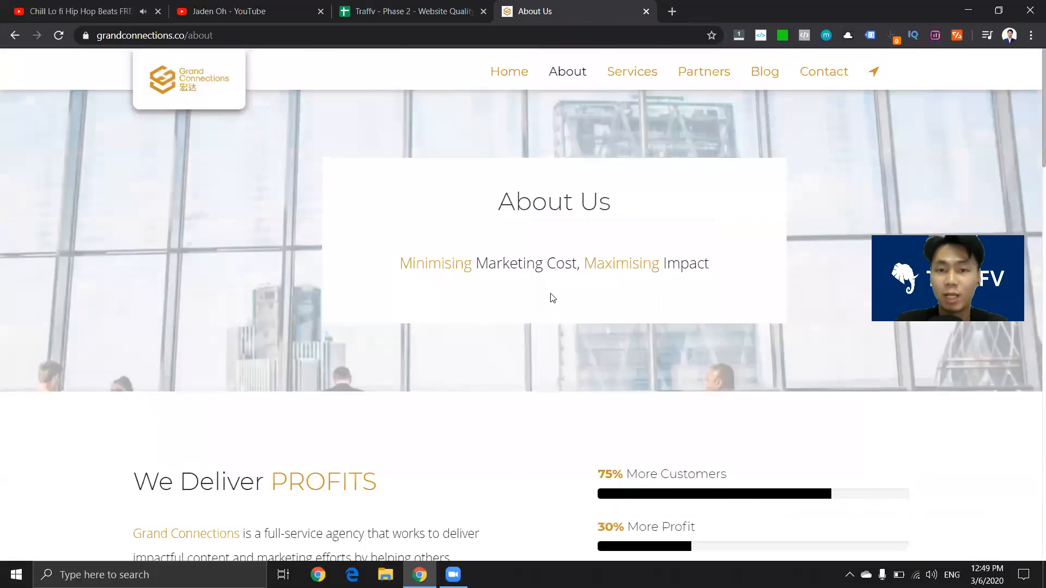
Step: Open the website's Services page and look over its three service cards, appointment call to action and email sign-up
left_click(630, 74)
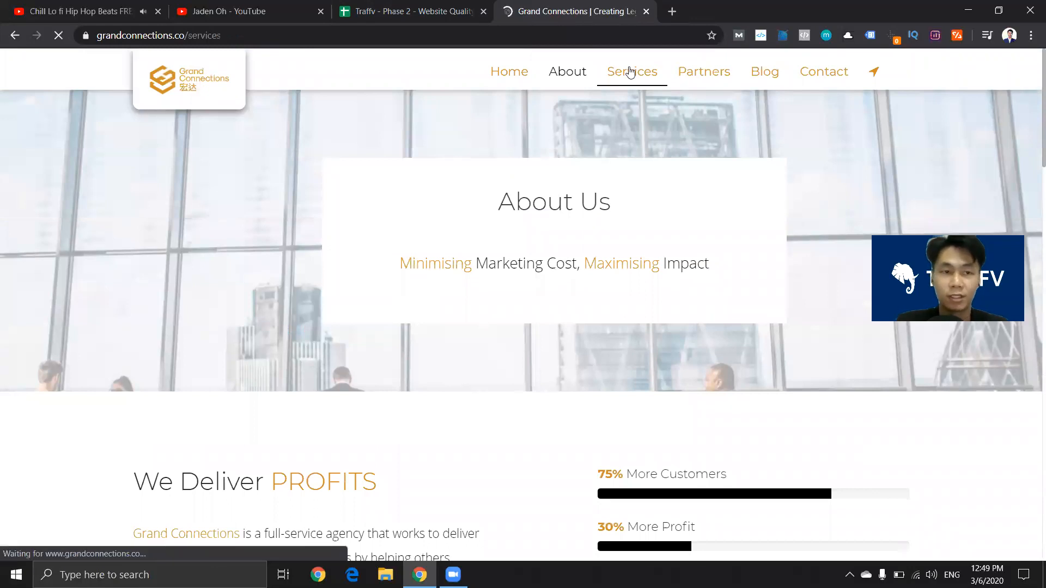
scroll(550, 305, "down", 2)
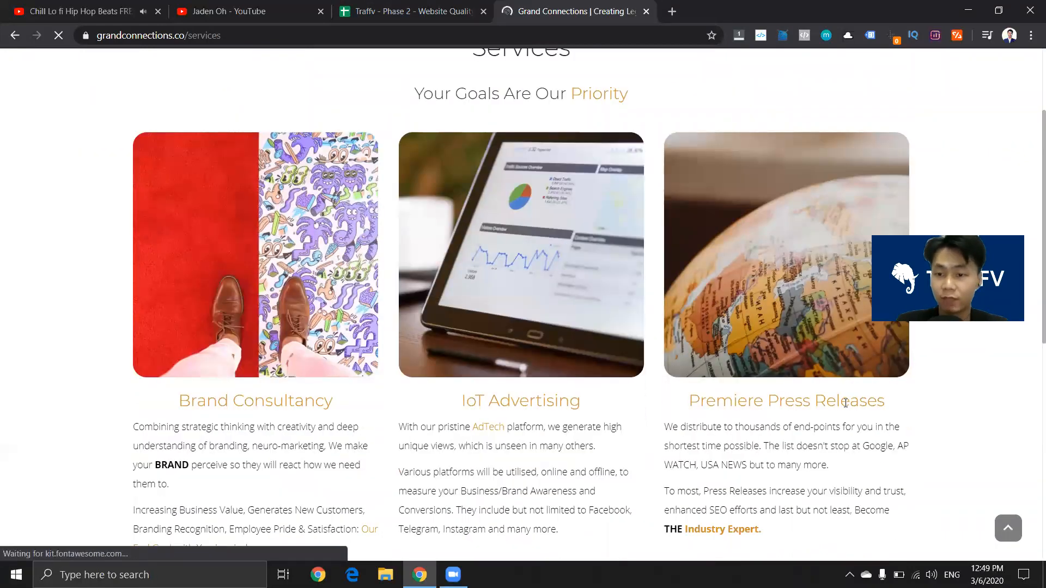
scroll(714, 414, "down", 2)
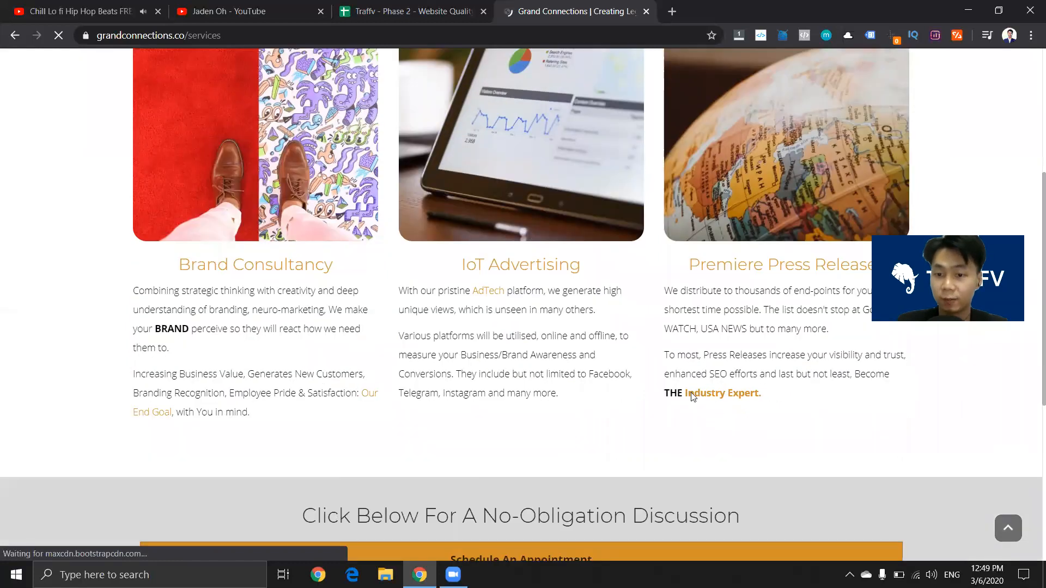
scroll(619, 345, "down", 3)
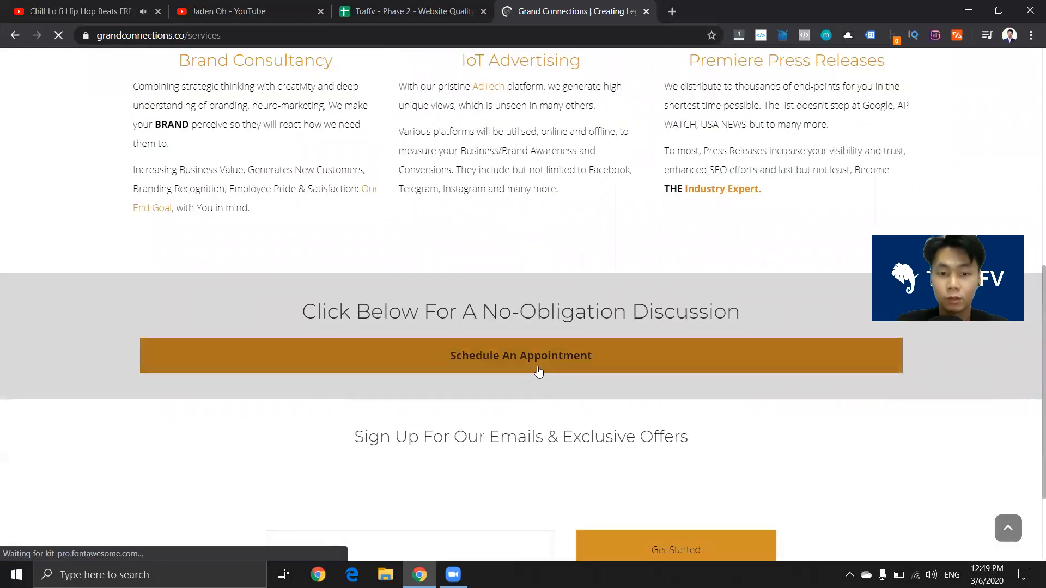
scroll(538, 371, "down", 2)
scroll(169, 327, "up", 5)
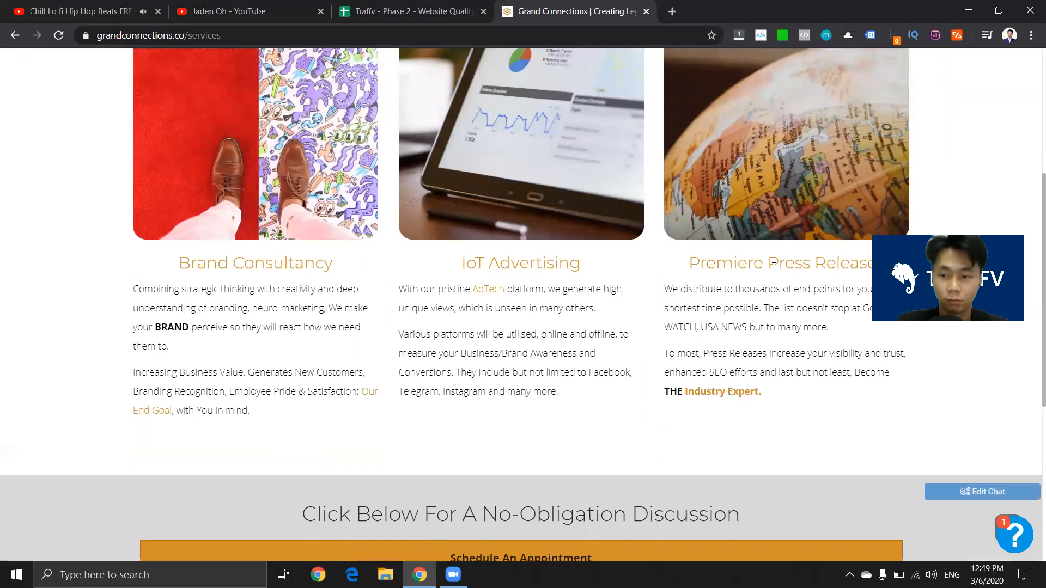
scroll(707, 276, "up", 2)
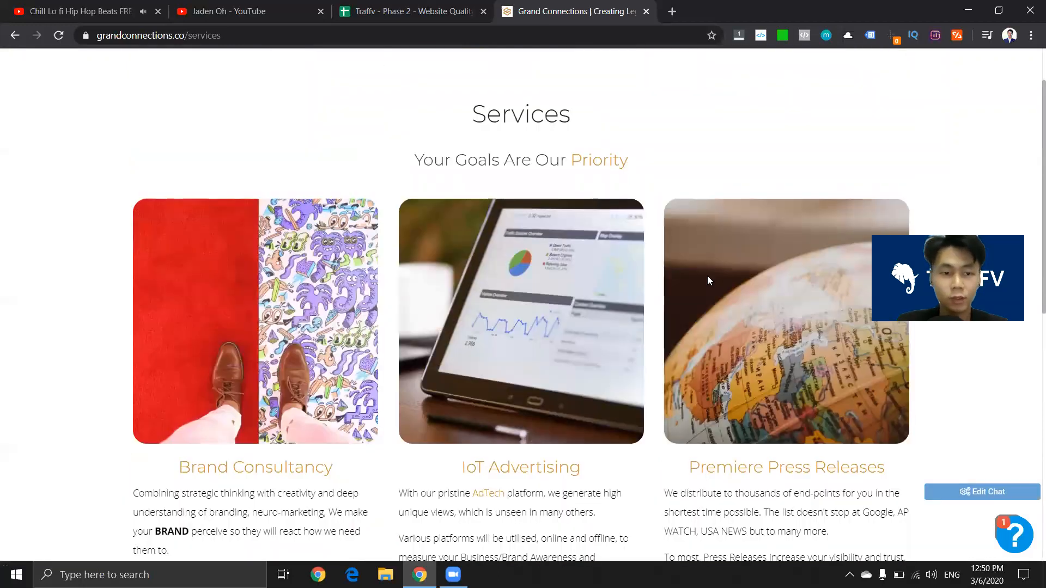
scroll(707, 276, "down", 4)
Step: Read the Brand Consultancy, IoT Advertising and Premiere Press Releases descriptions, highlighting their text along the way
triple_click(586, 201)
left_click(468, 208)
triple_click(467, 208)
left_click(182, 156)
triple_click(420, 218)
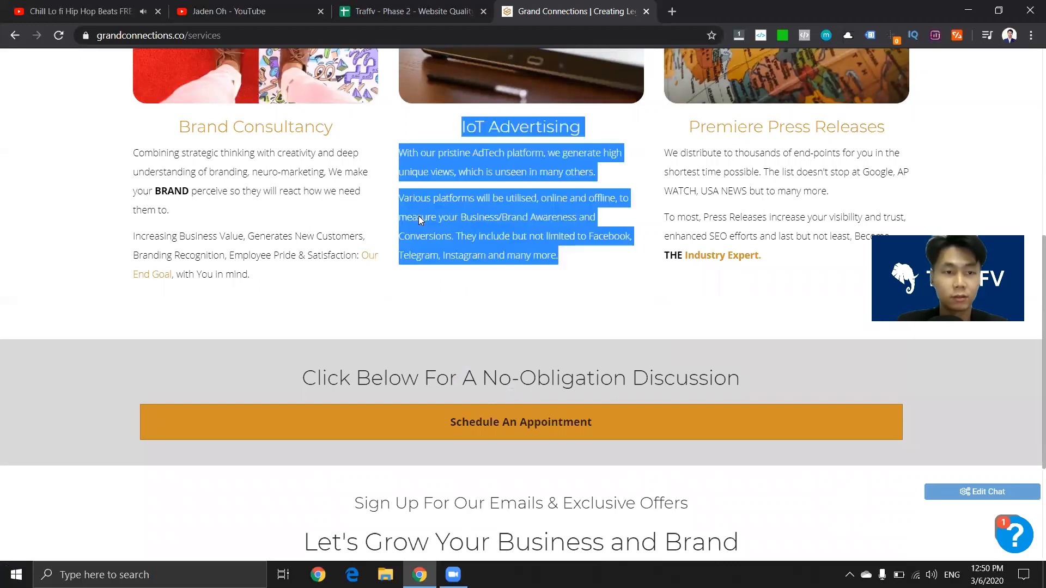
left_click(777, 184)
left_click_drag(642, 250, 76, 117)
left_click(826, 289)
scroll(827, 290, "up", 2)
left_click_drag(894, 400, 657, 267)
left_click(579, 291)
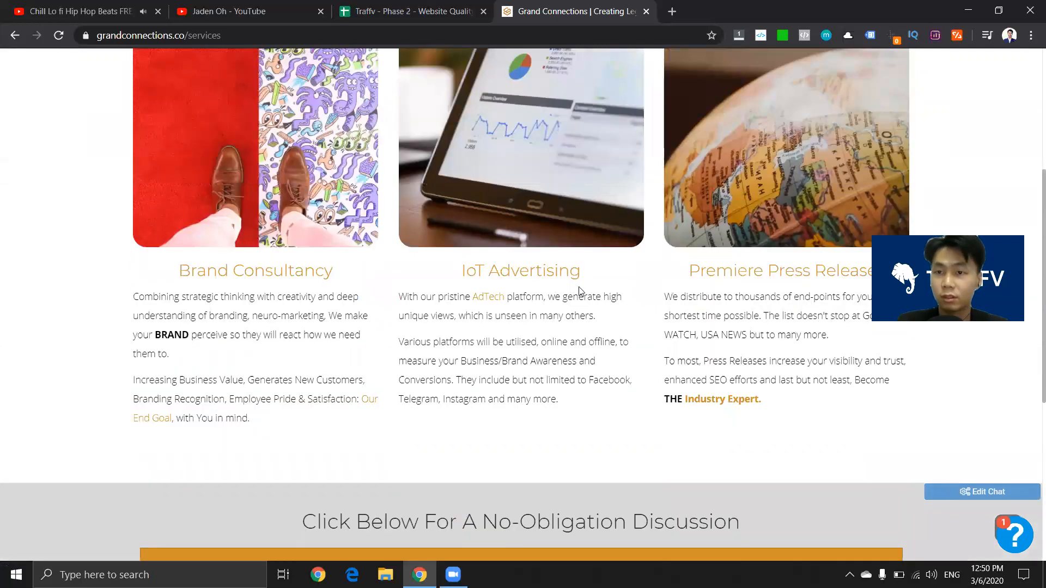
scroll(857, 294, "up", 4)
scroll(658, 236, "down", 5)
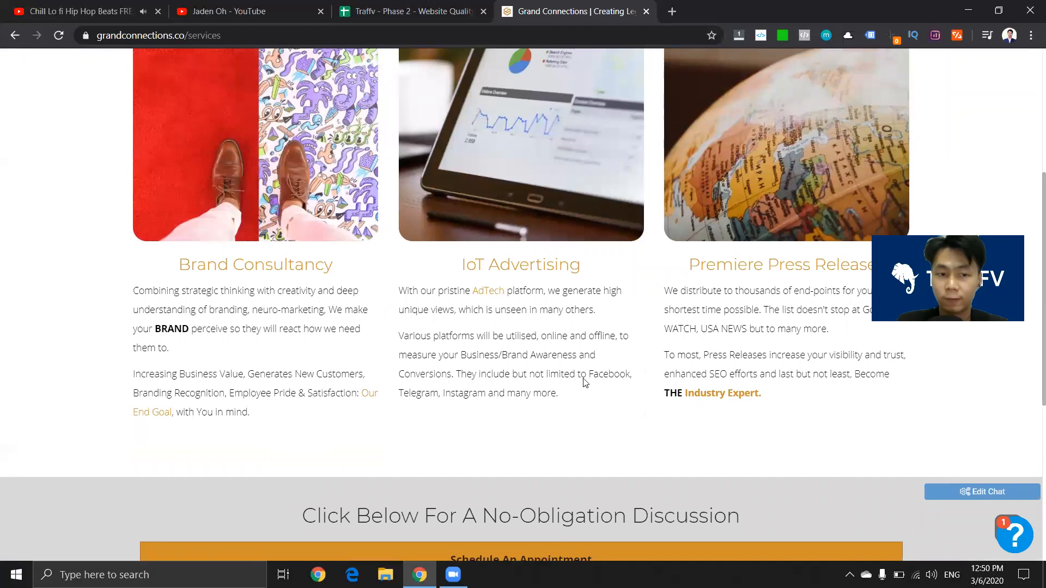
Step: Check the notes so far on the audit spreadsheet's Quick Notes sheet, and return to the website's Services page
key("ctrl+shift+Tab")
key("ctrl+Tab")
key("ctrl+shift+Tab")
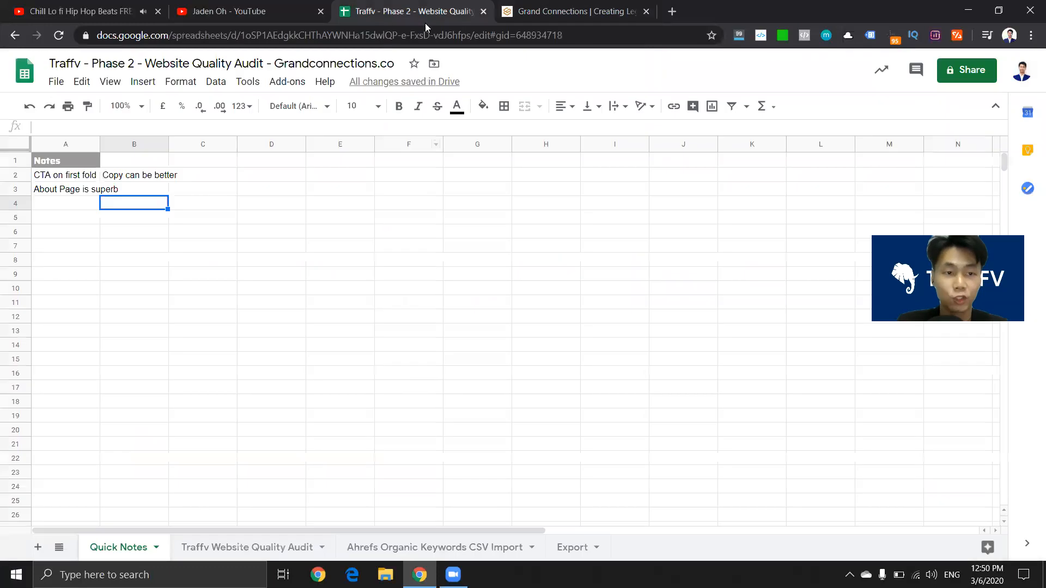
left_click(108, 194)
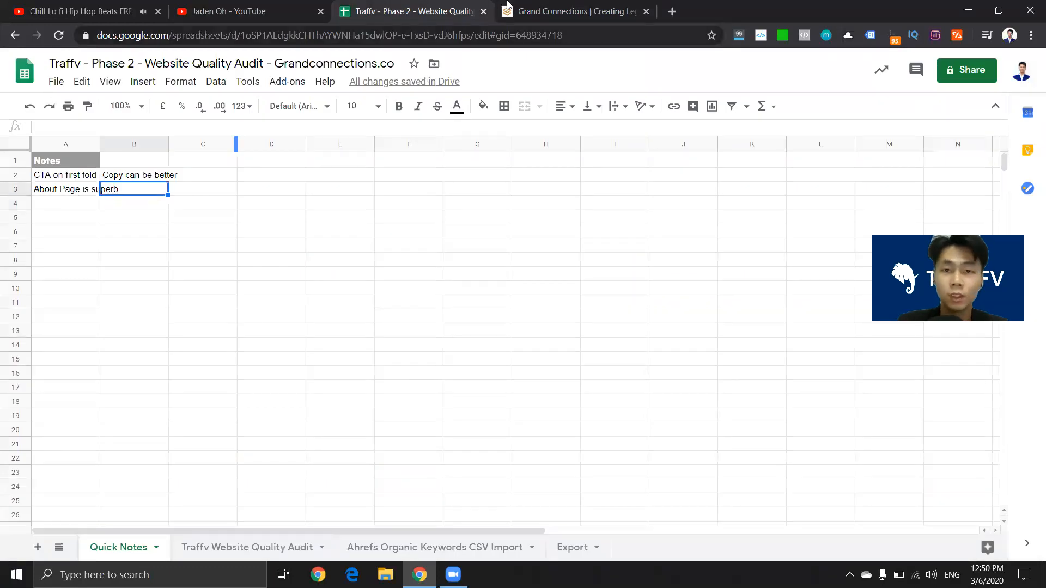
key("ctrl+Tab")
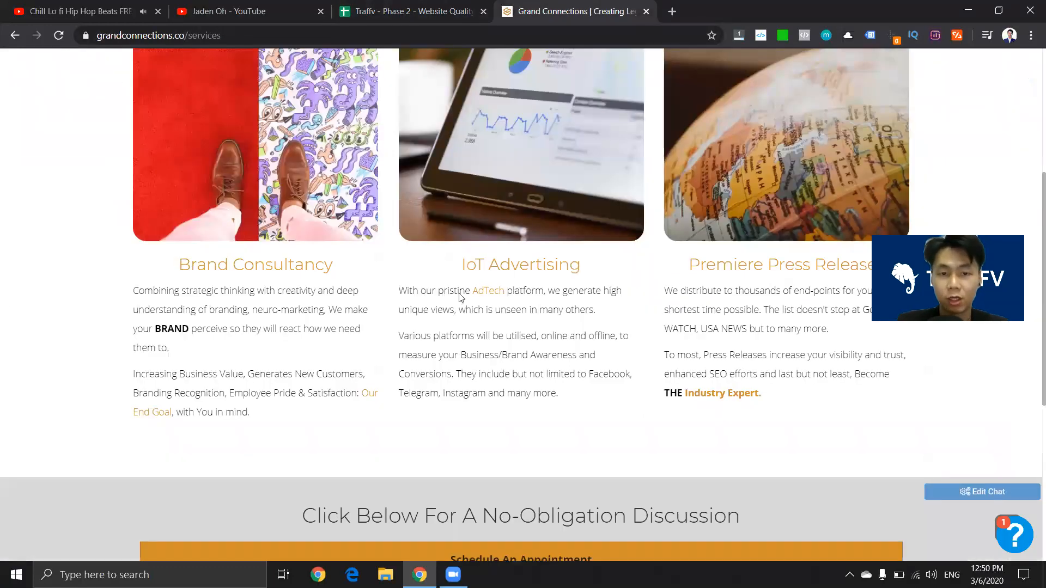
Step: Reexamine the Services page, covering the coloured "AdTech" and "Our End Goal" text, the appointment banner and the email sign-up
scroll(307, 256, "up", 2)
scroll(388, 302, "down", 2)
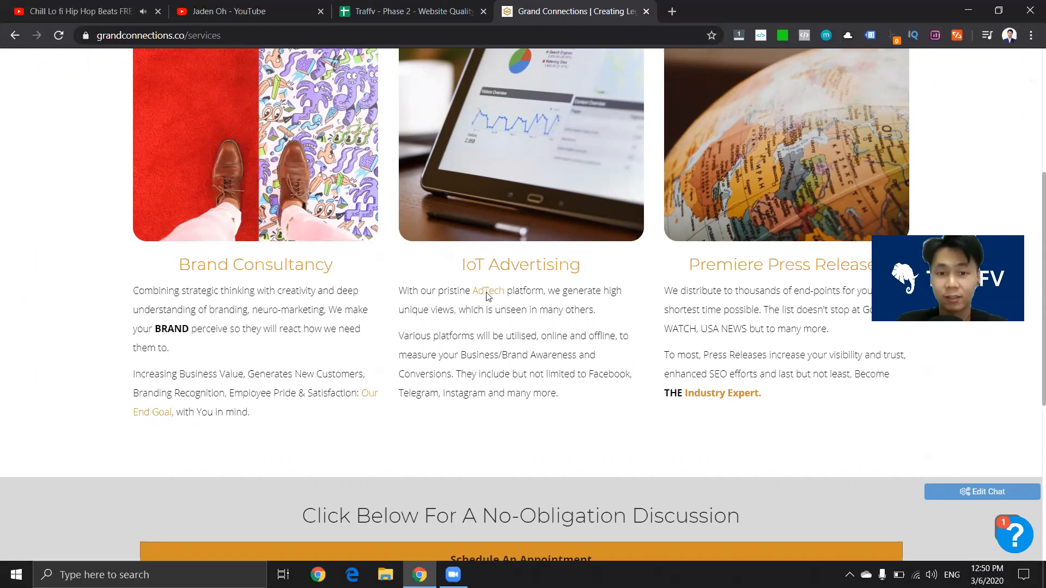
mouse_move(368, 399)
left_mouse_down()
mouse_move(380, 399)
mouse_move(379, 385)
left_mouse_up()
left_click(369, 392)
left_click(368, 397)
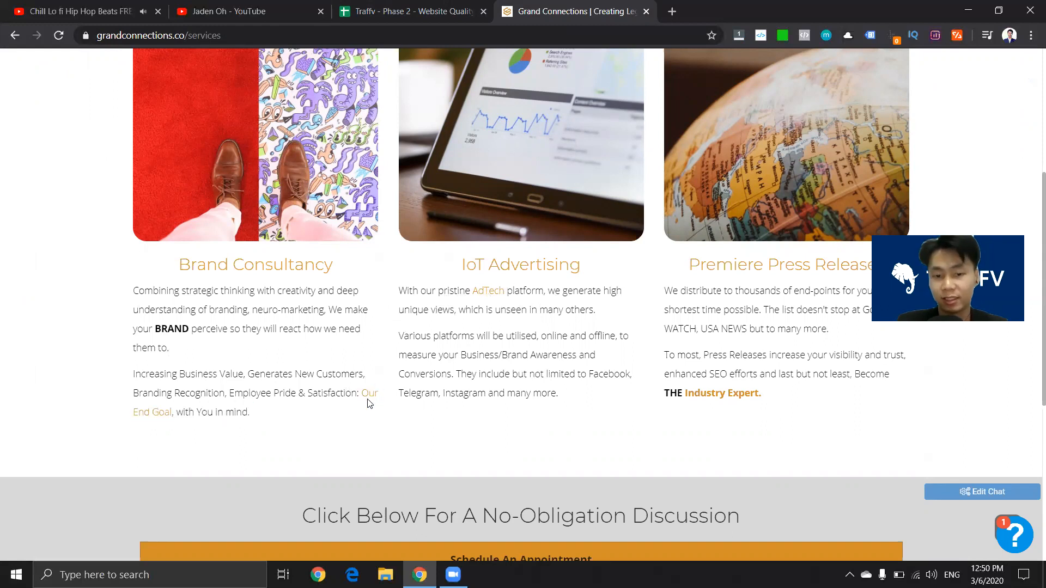
scroll(551, 341, "down", 5)
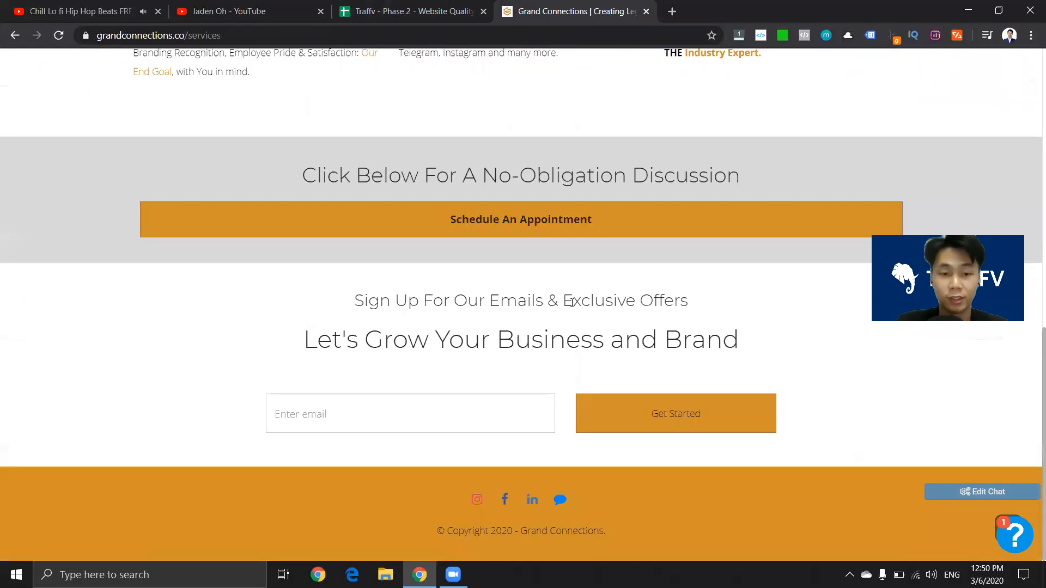
scroll(612, 292, "up", 10)
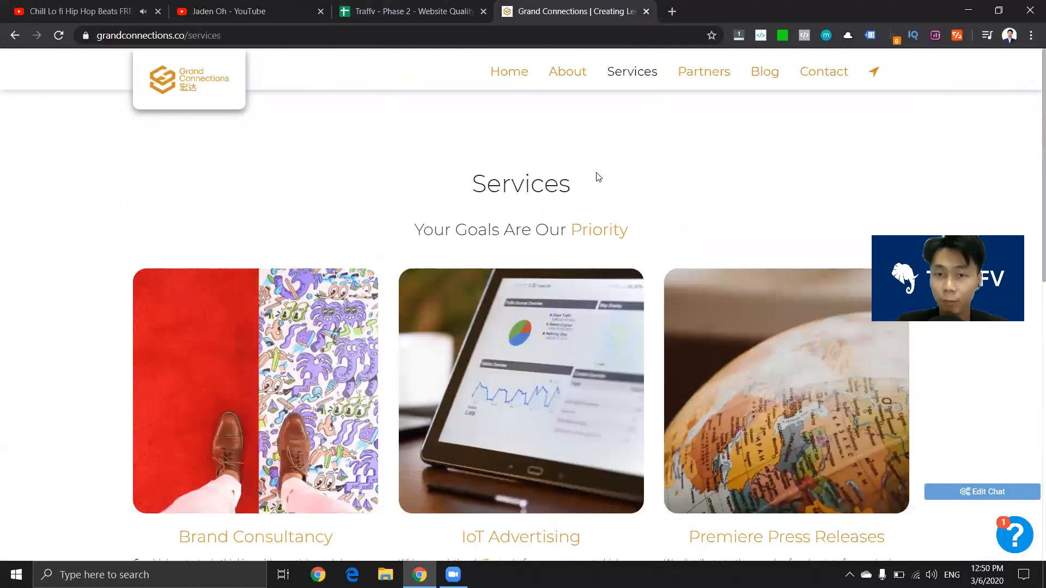
scroll(527, 316, "down", 5)
scroll(531, 345, "up", 5)
Step: Open the Partners page and examine its partner logos and descriptions, the "Let's Collaborate!" call to action and the email sign-up
left_click(705, 71)
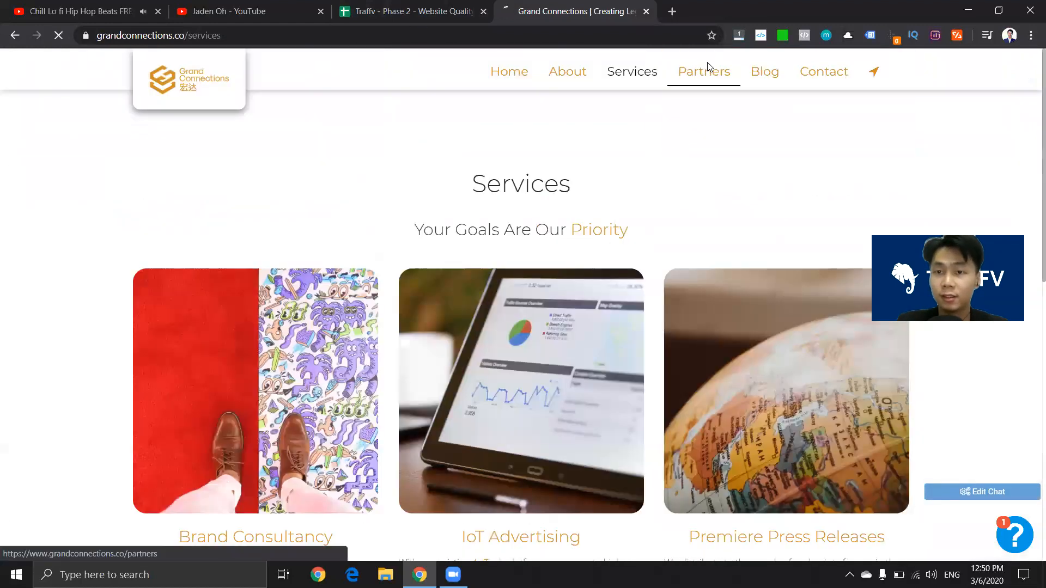
scroll(439, 218, "down", 3)
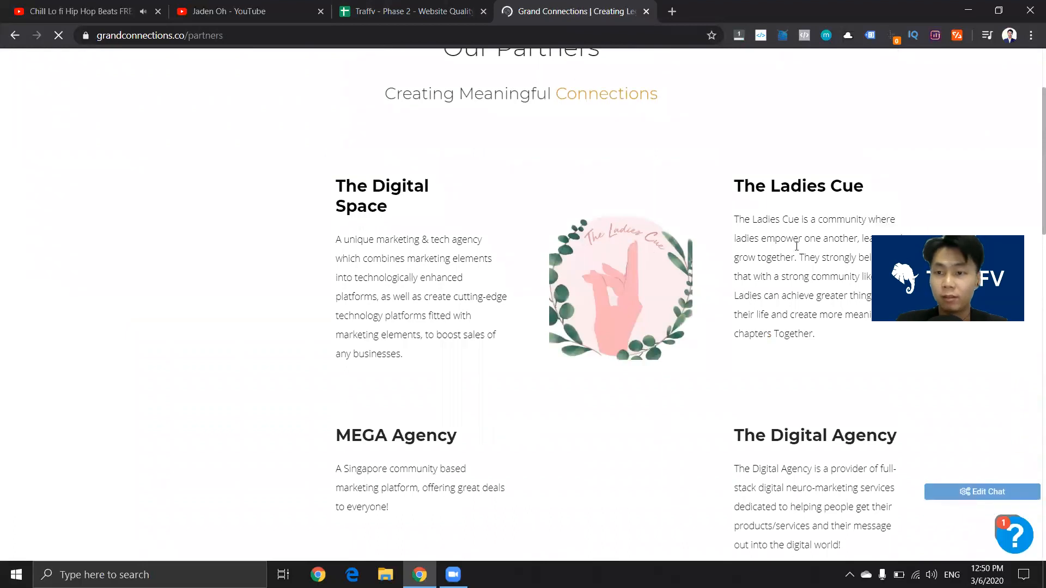
left_click_drag(785, 276, 567, 239)
left_click(351, 236)
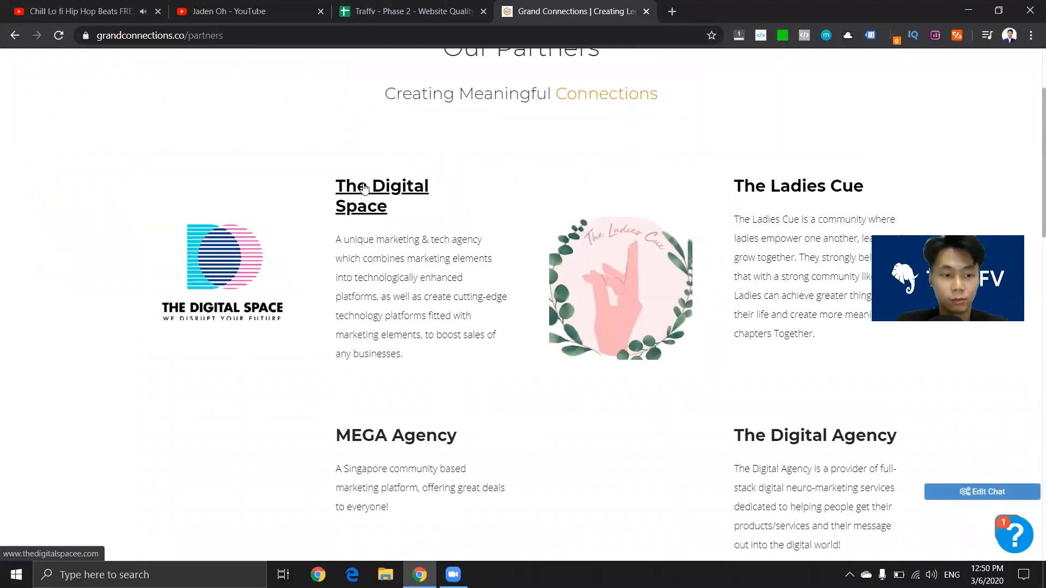
scroll(368, 205, "down", 4)
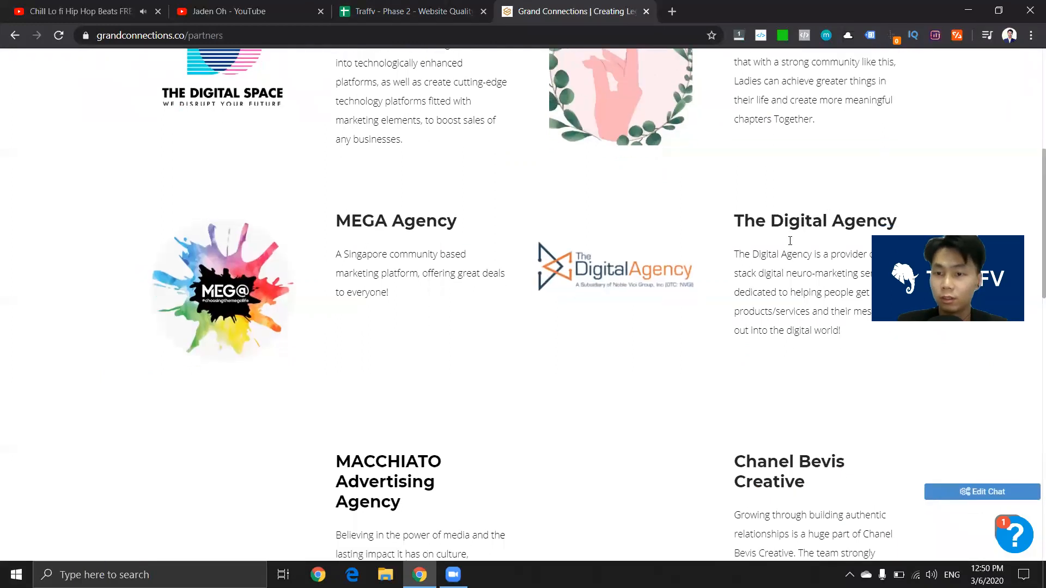
scroll(444, 292, "down", 4)
scroll(442, 293, "down", 4)
scroll(442, 292, "down", 6)
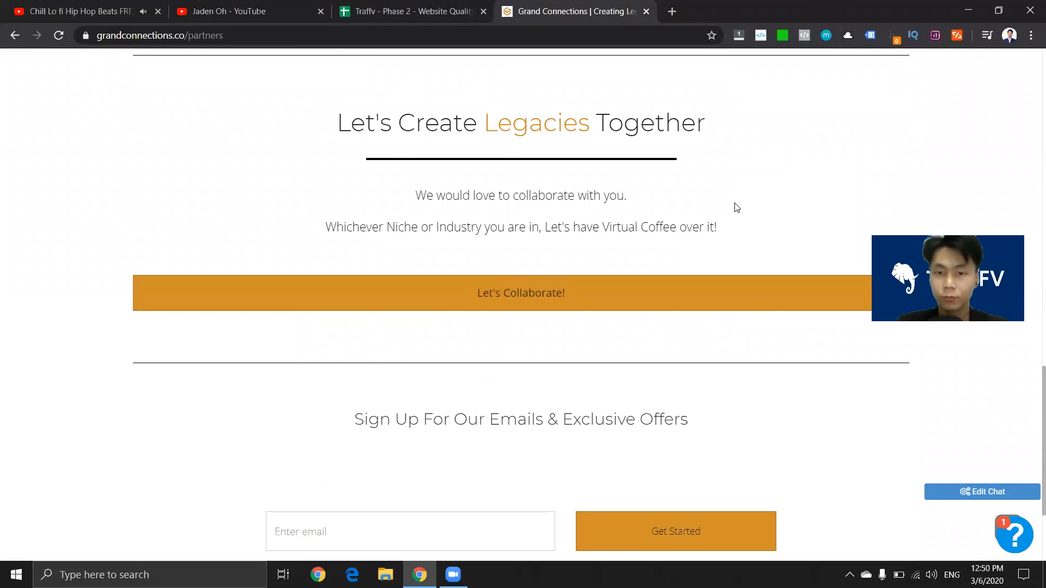
scroll(730, 261, "down", 3)
scroll(721, 278, "up", 15)
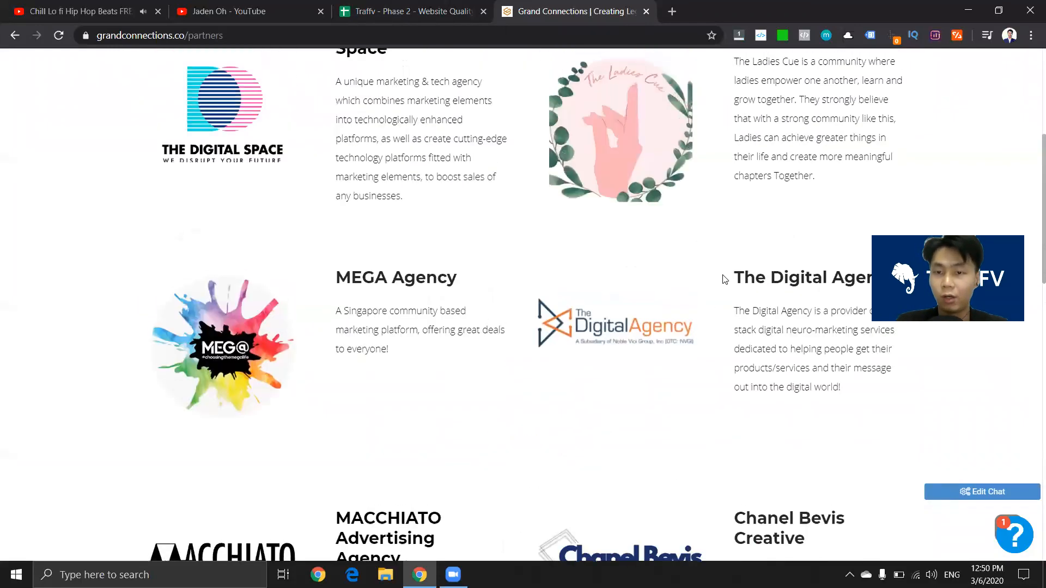
Step: Go back to the Services page and recheck the headings and text of the three service cards
left_click(631, 69)
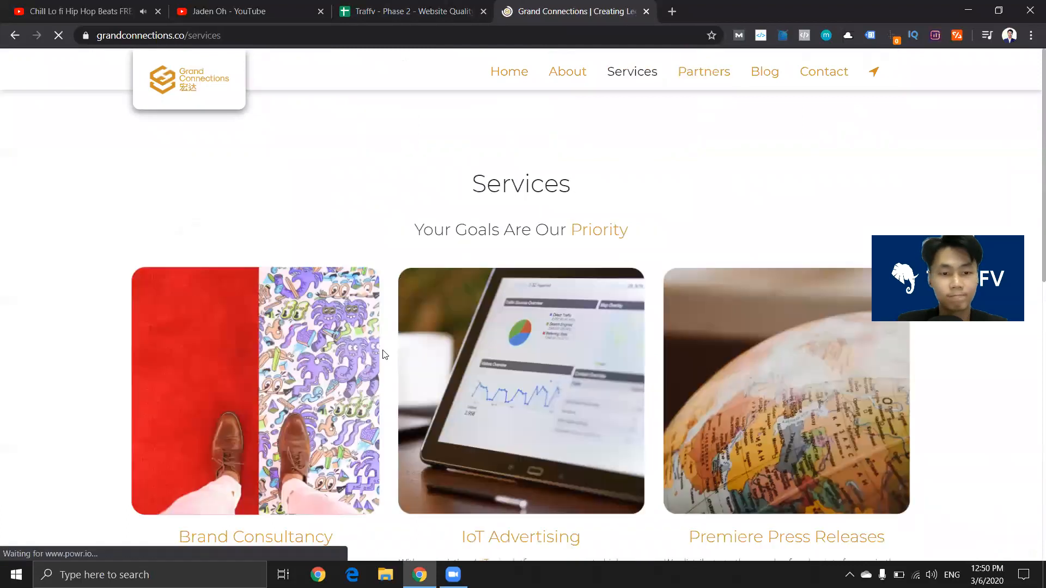
scroll(228, 282, "down", 5)
left_click_drag(206, 268, 265, 277)
left_click(265, 280)
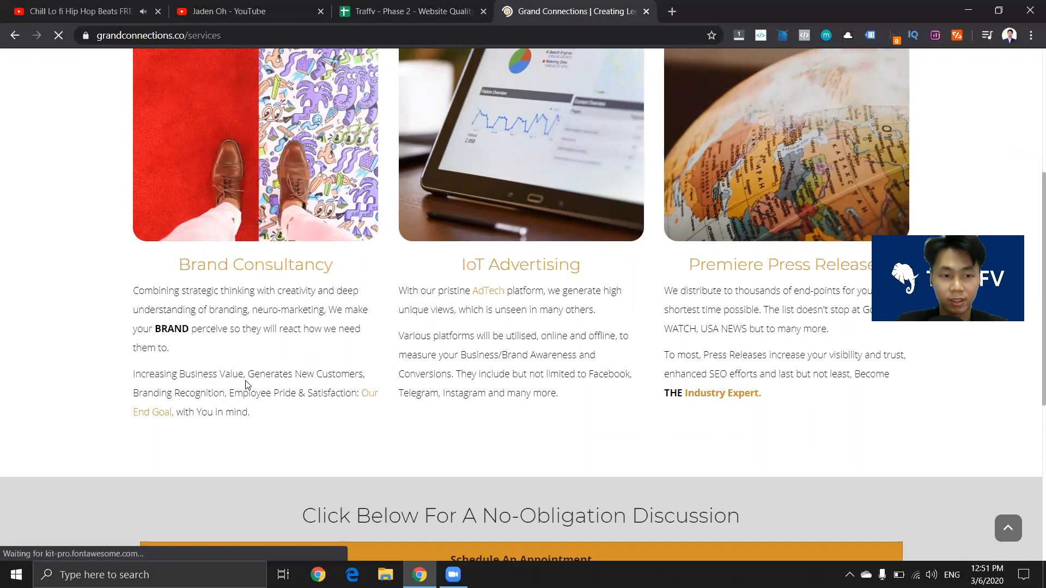
scroll(637, 306, "up", 5)
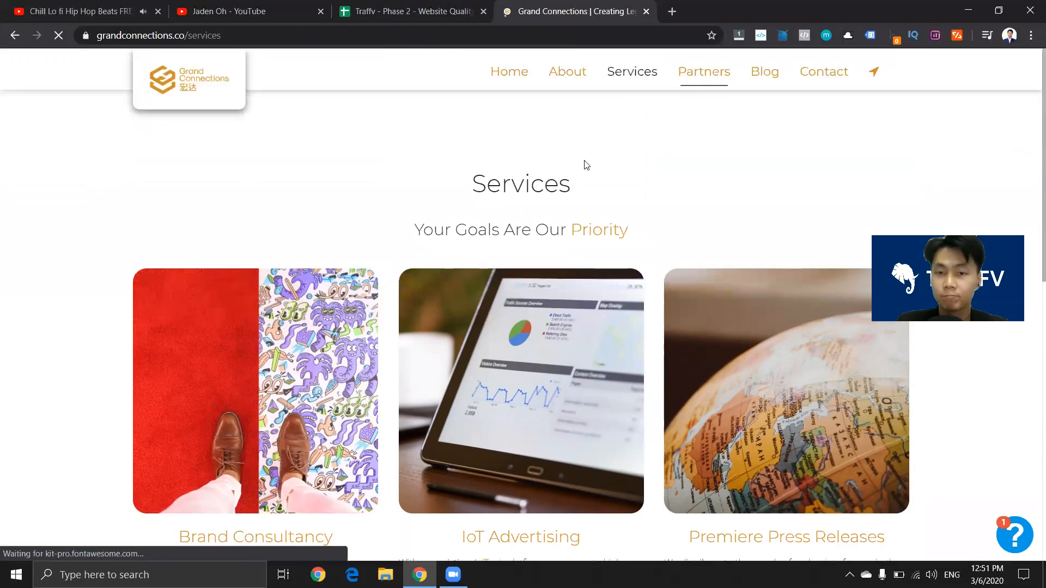
scroll(516, 346, "down", 5)
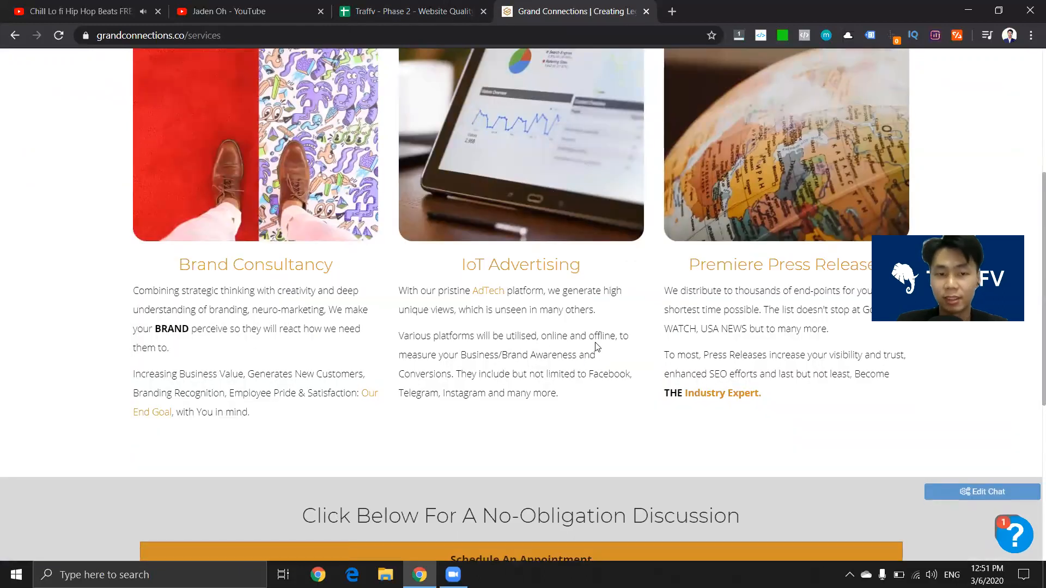
scroll(629, 341, "up", 5)
Step: Go to the website's Blog page and open the article "Why Strengthen Your Online Presence?" in a new tab
left_click(706, 70)
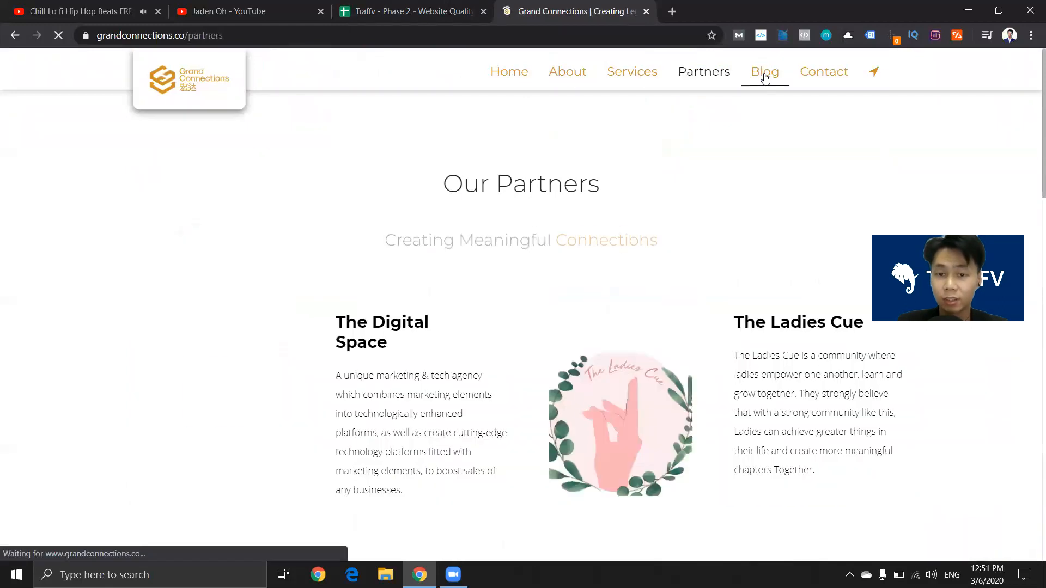
left_click(766, 72)
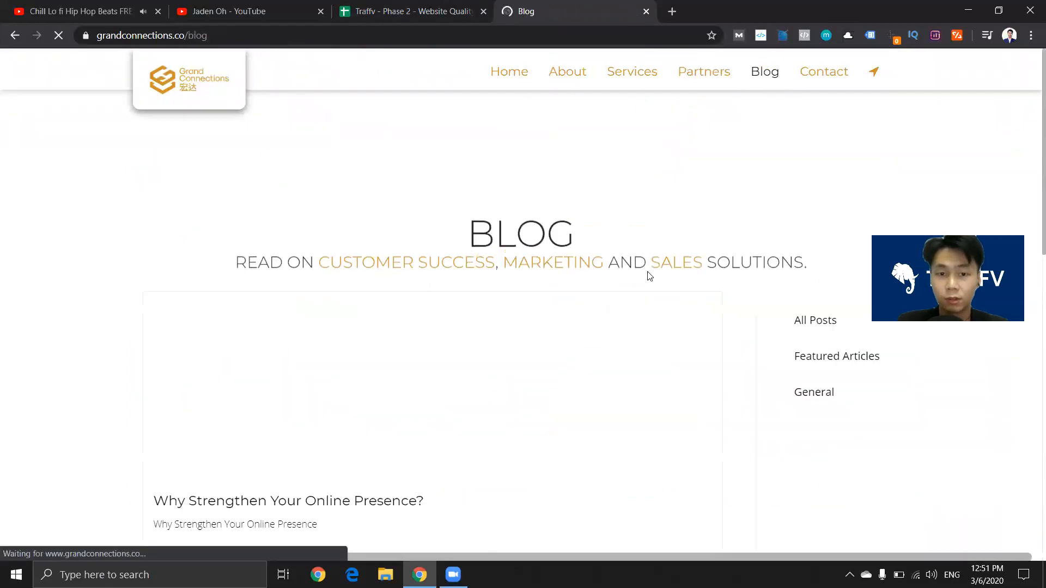
scroll(548, 297, "down", 2)
right_click(314, 301)
left_click(354, 306)
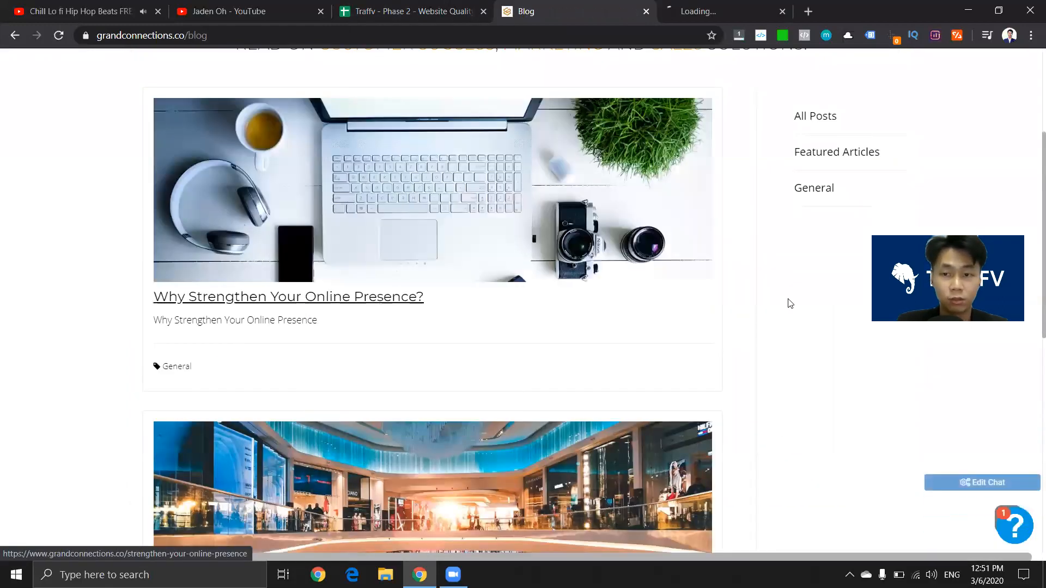
Step: Skim the article "Why Strengthen Your Online Presence?" from its headline down to the closing paragraphs
left_click(786, 6)
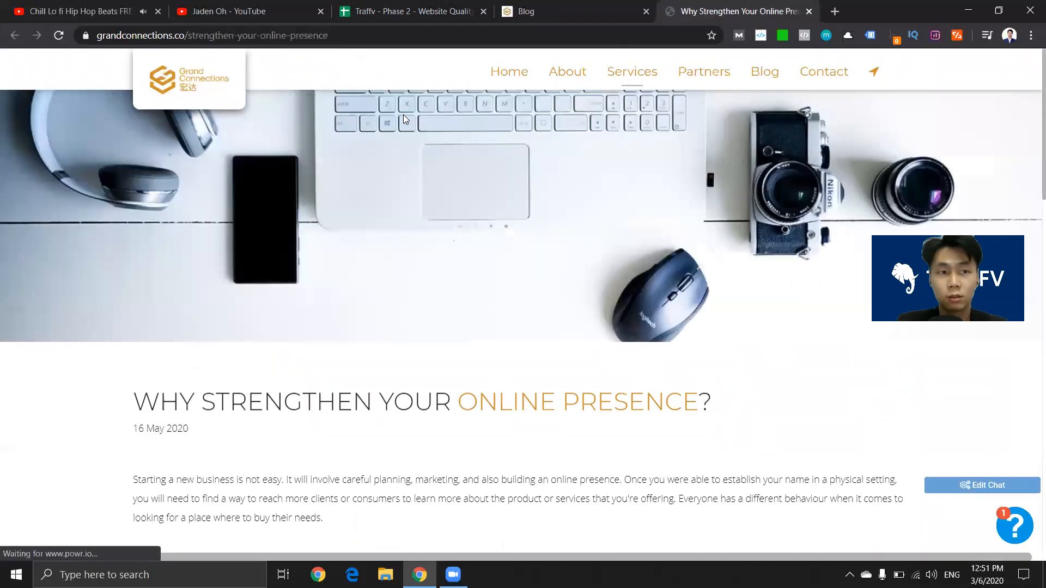
scroll(403, 125, "down", 5)
scroll(397, 125, "down", 15)
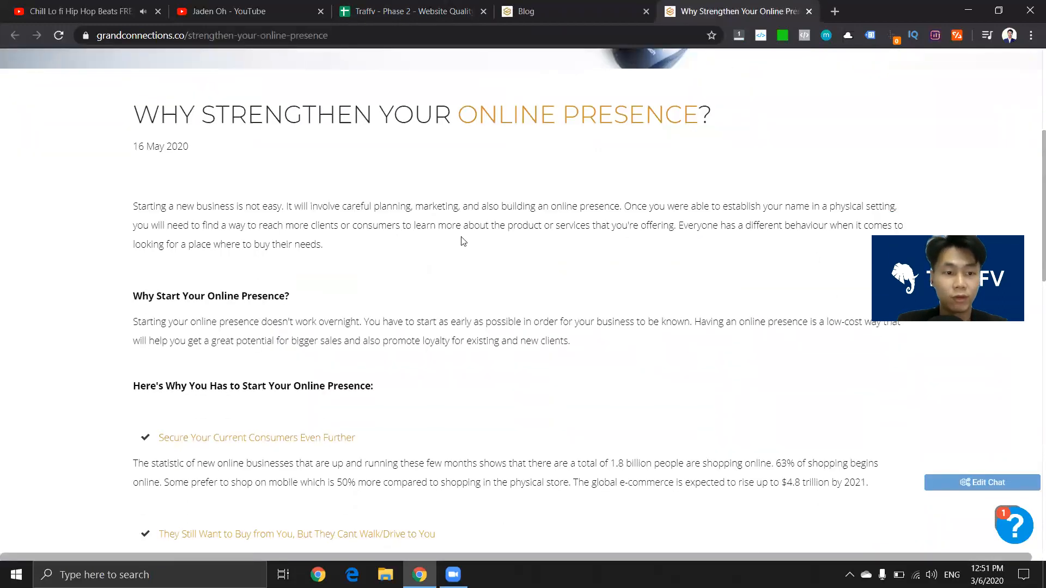
scroll(205, 267, "up", 6)
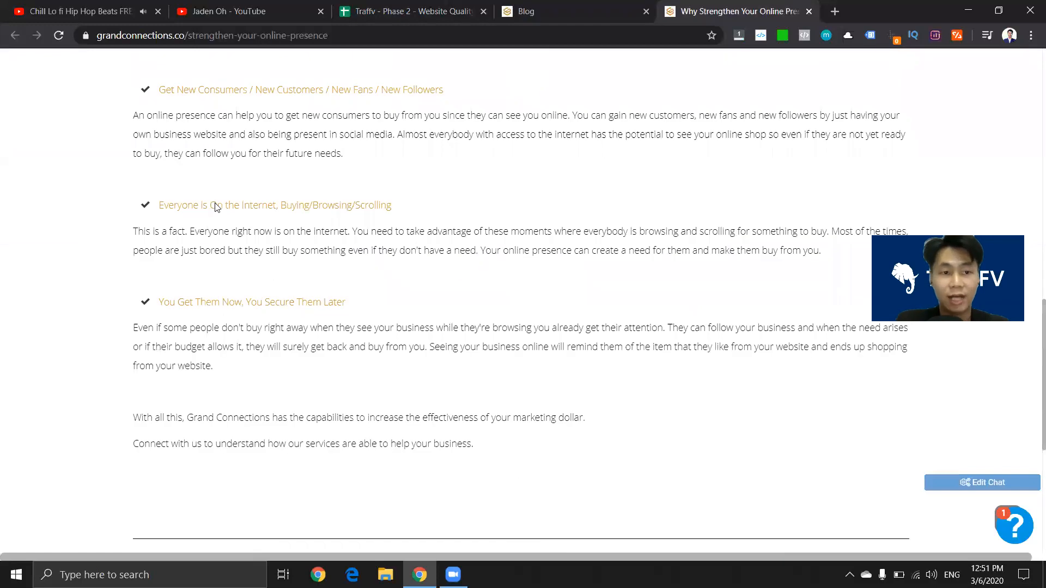
Step: Enter the note "Writing blog posts" in cell A4 of the audit spreadsheet's Quick Notes sheet
left_click(414, 10)
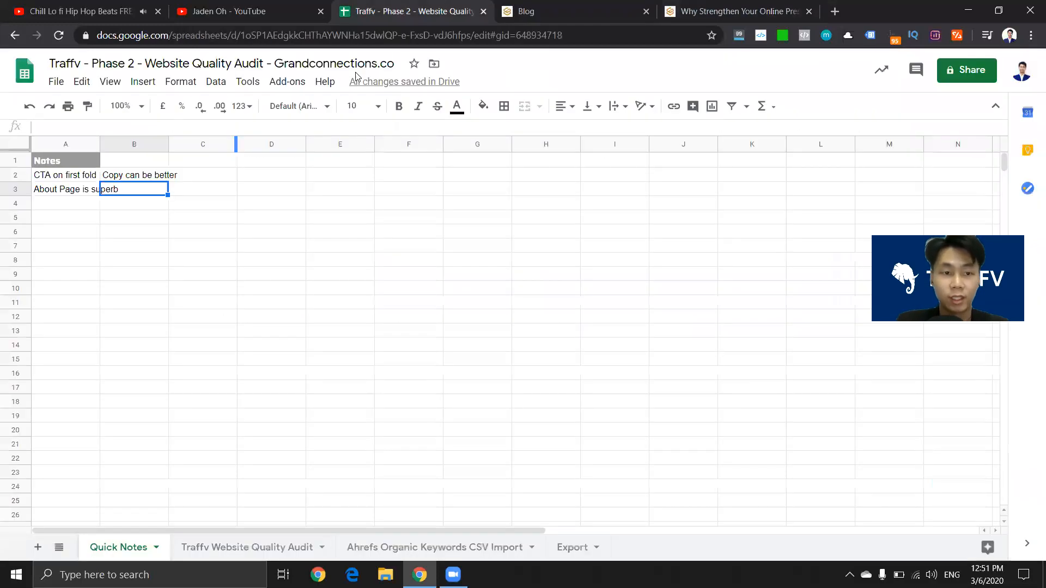
left_click(88, 205)
type("Writing")
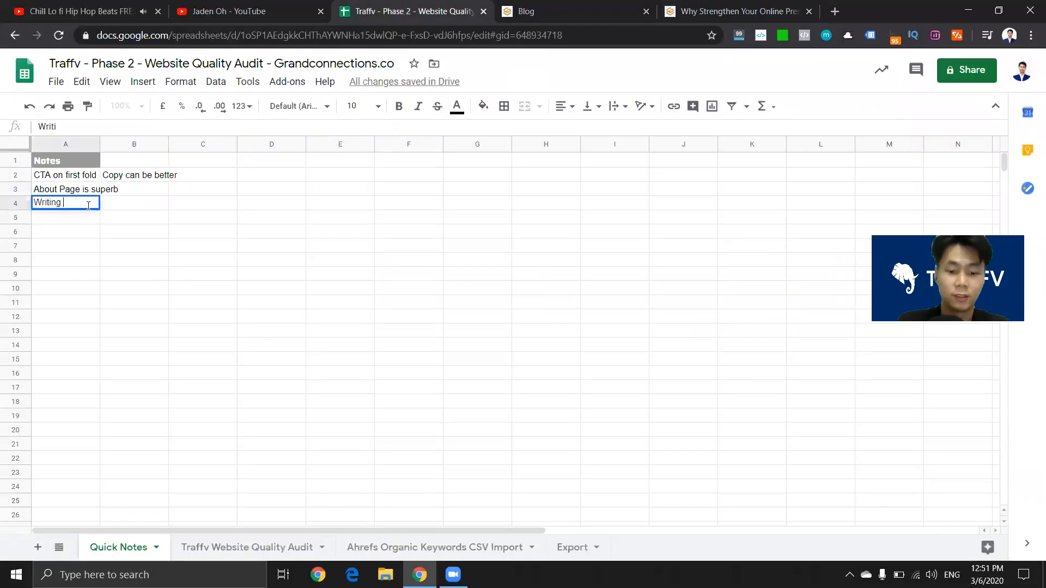
type(" blog posts")
key("Return")
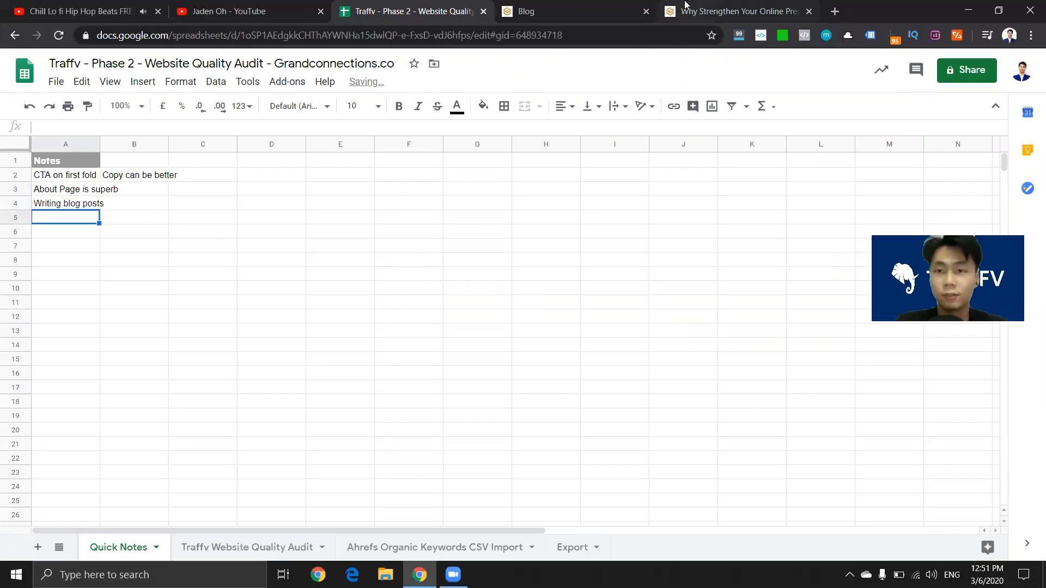
Step: Recheck the opened article briefly, and enter the note "Maximise traffic" in cell B4 of the Quick Notes sheet
left_click(708, 11)
scroll(237, 280, "up", 6)
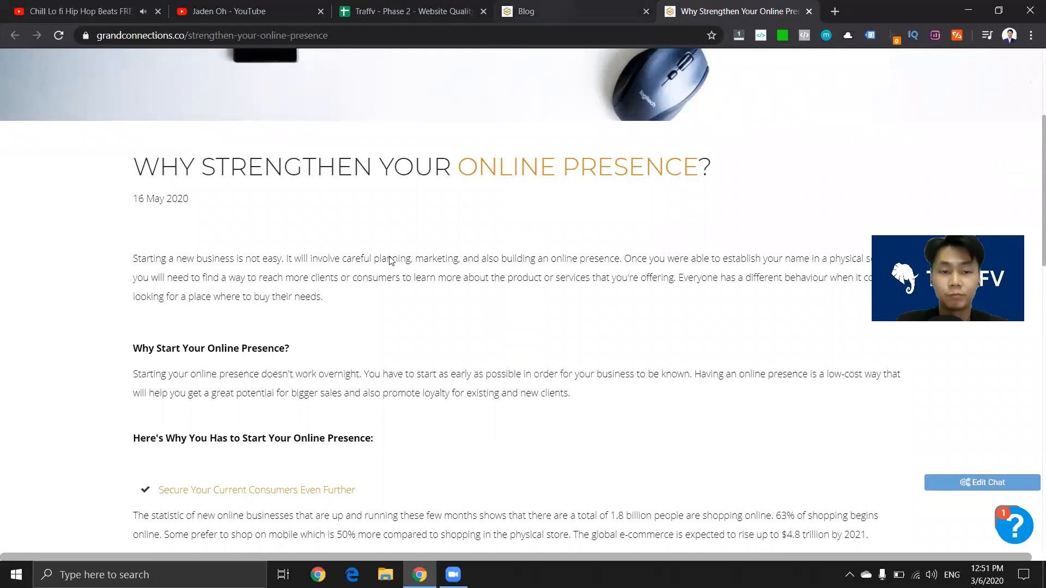
left_click(582, 6)
left_click(460, 6)
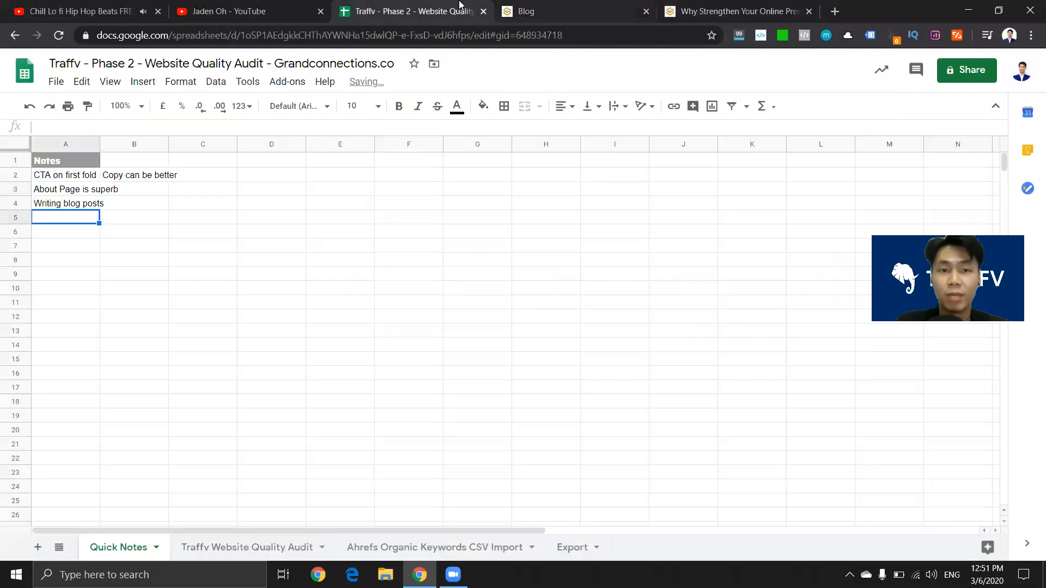
left_click(151, 205)
type("Bet")
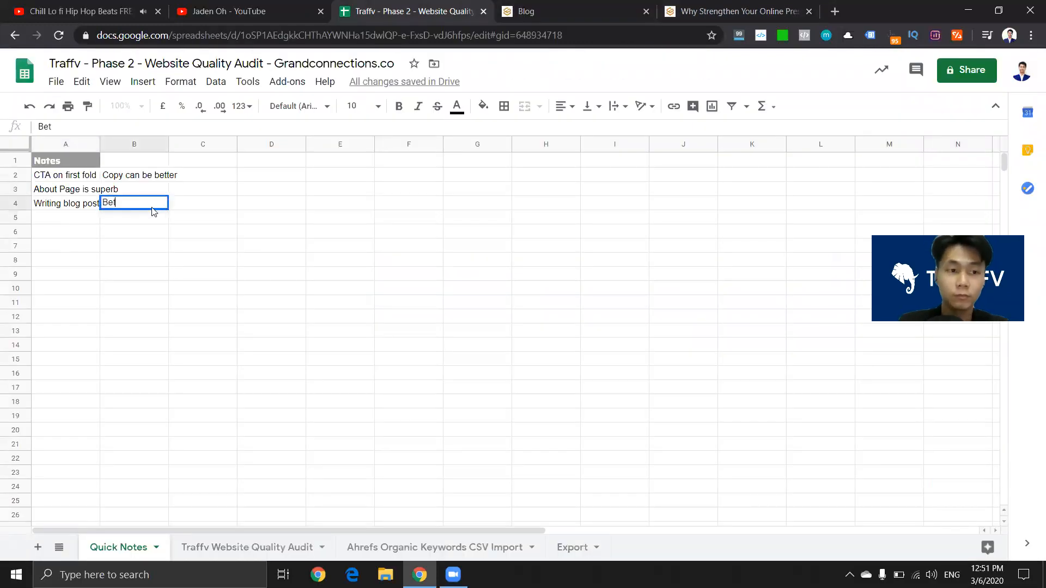
key("Escape")
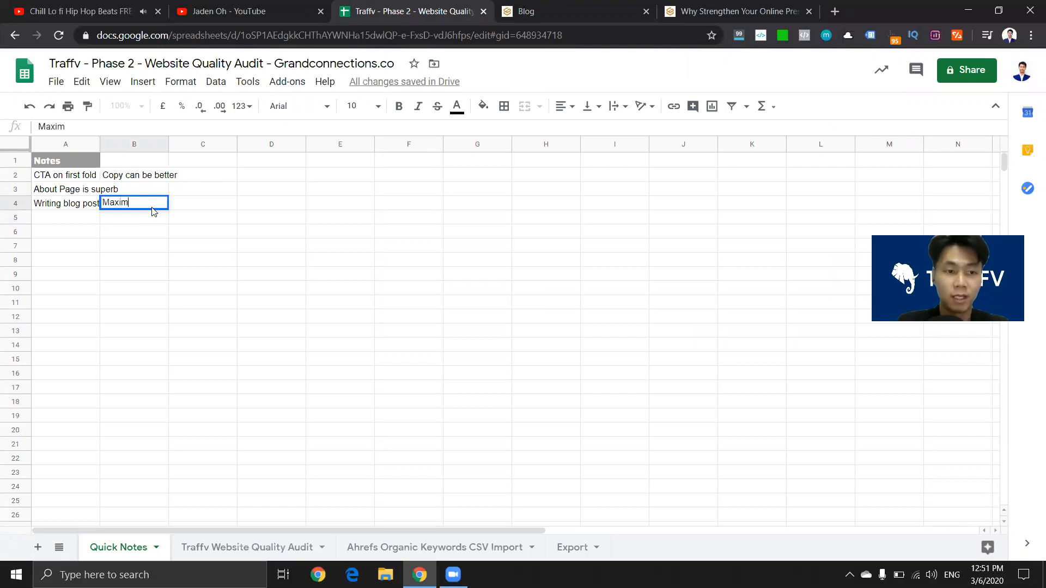
type("Maximise traffic")
key("Return")
Step: Find and launch the Screaming Frog SEO Spider app on the computer
left_click(554, 5)
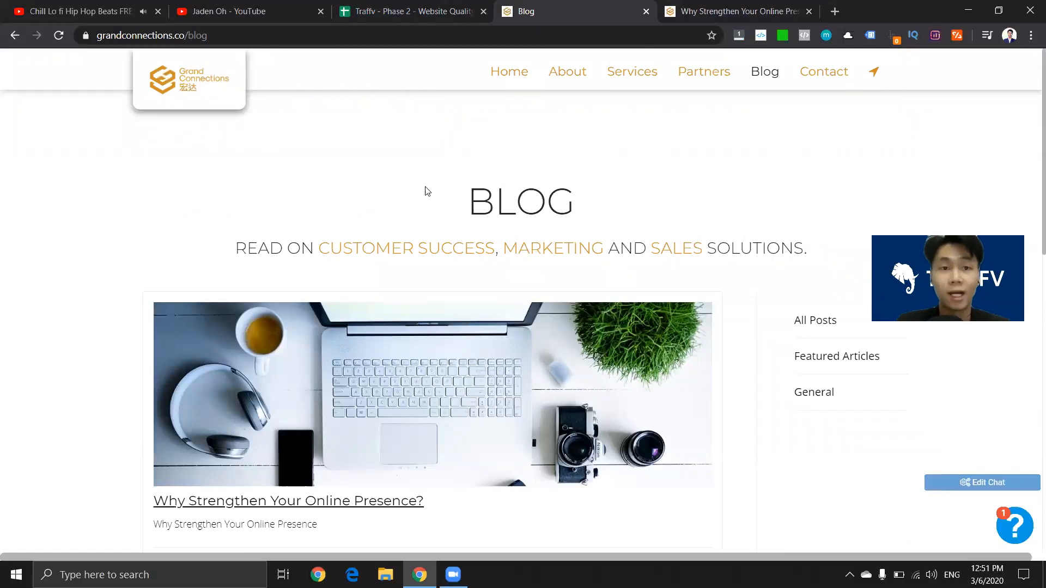
left_click(444, 15)
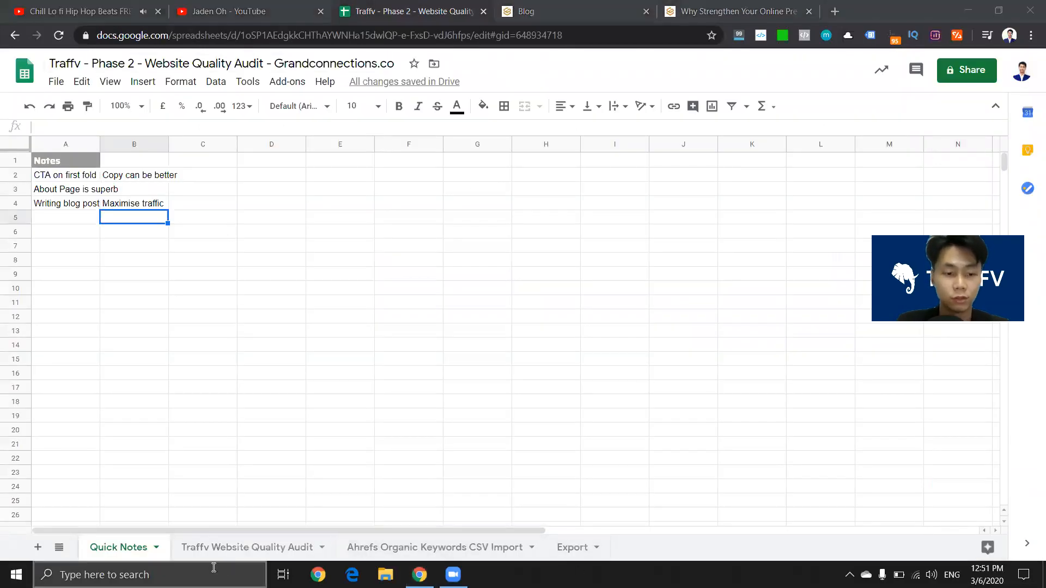
left_click(109, 575)
type("screa")
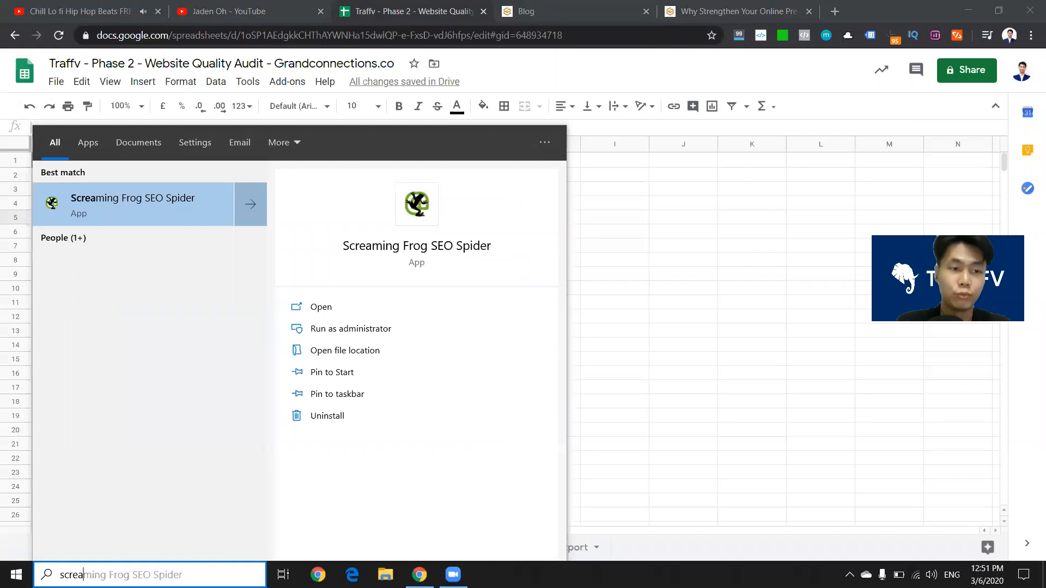
left_click(757, 7)
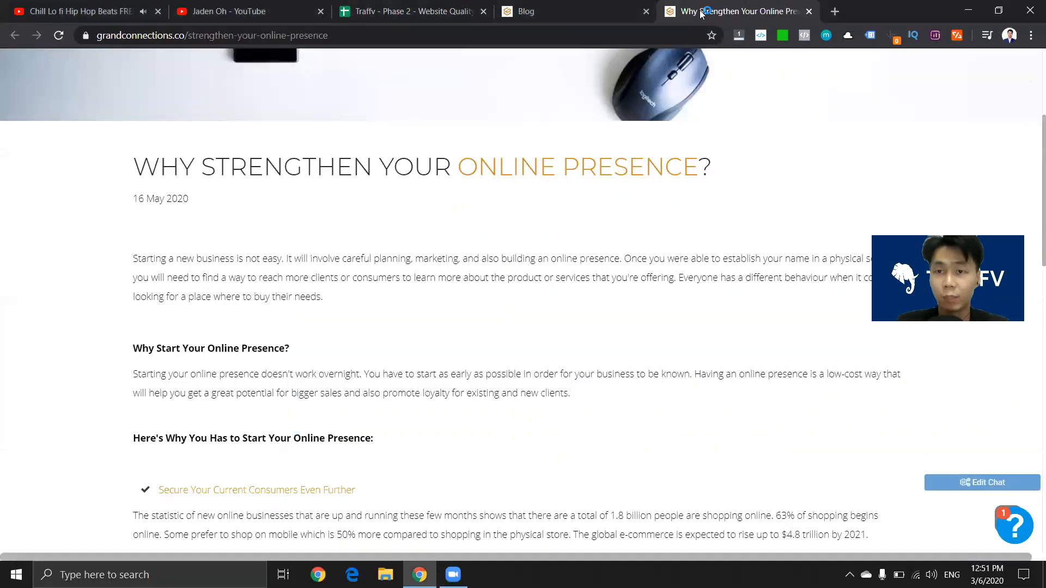
left_click(580, 7)
left_click(725, 5)
left_click(553, 8)
left_click(455, 11)
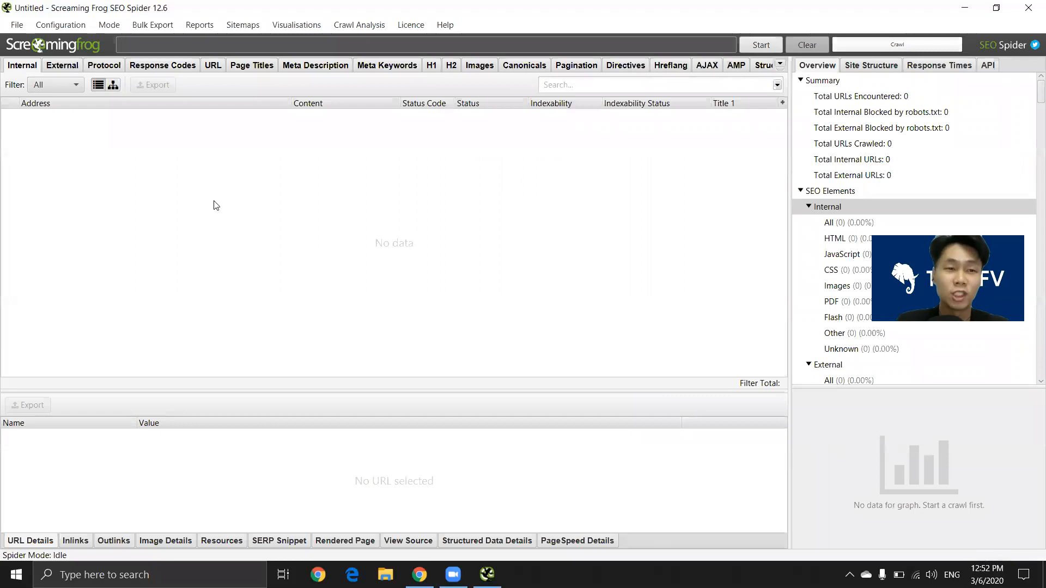
left_click(425, 570)
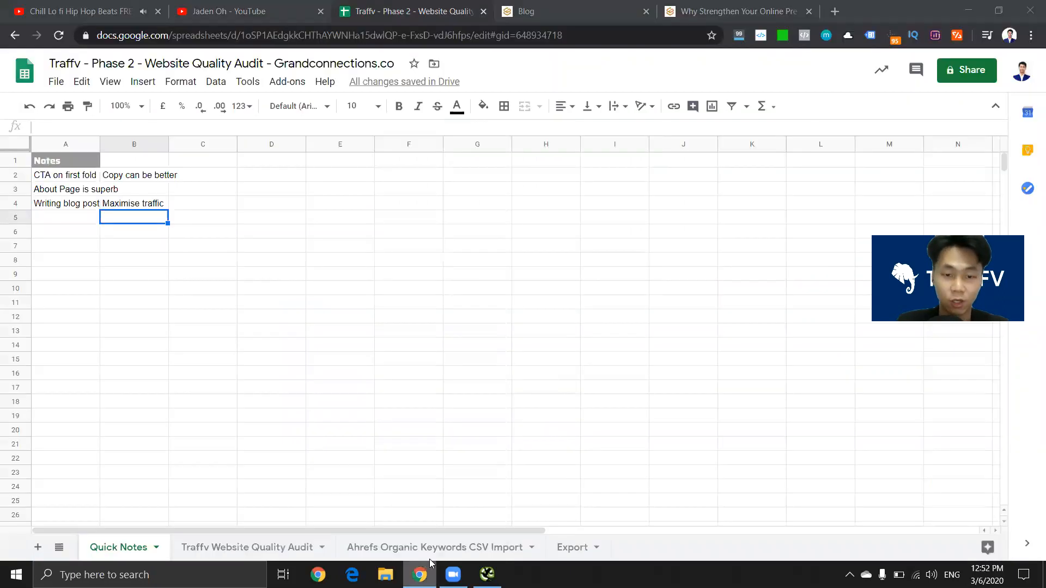
left_click(571, 4)
left_click(455, 6)
left_click(487, 574)
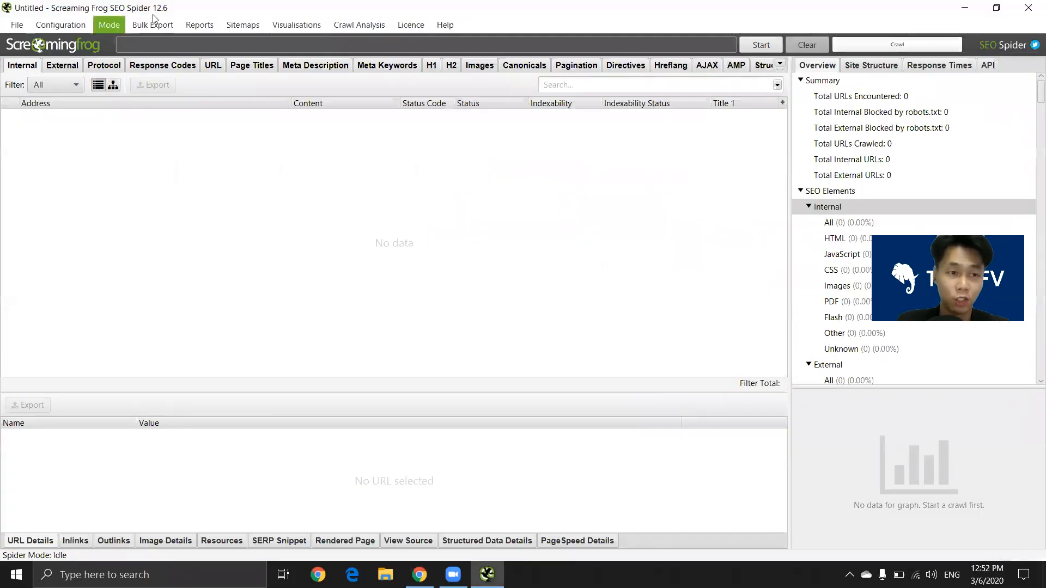
left_click(419, 575)
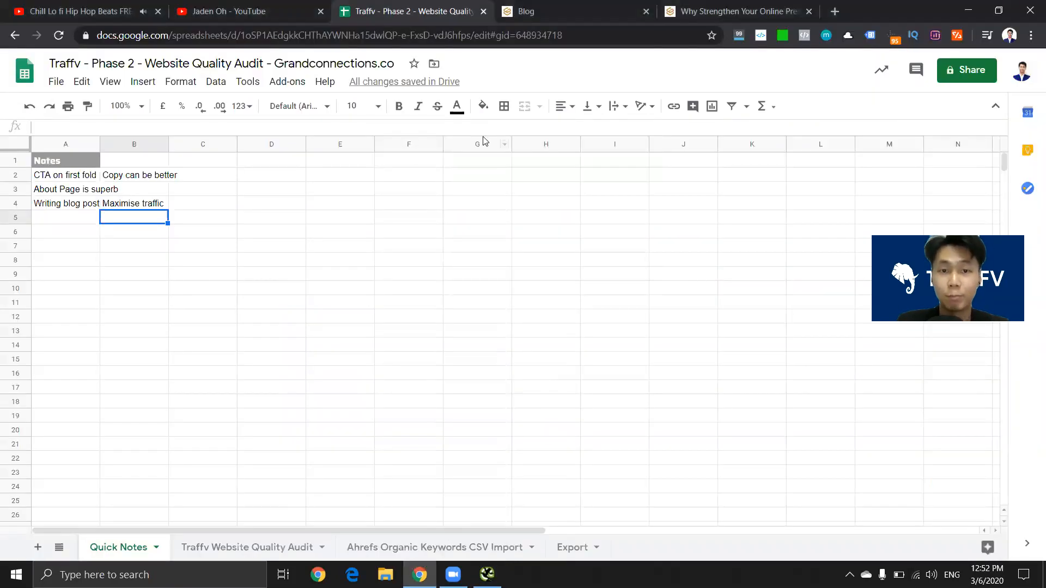
left_click(516, 4)
left_click(707, 4)
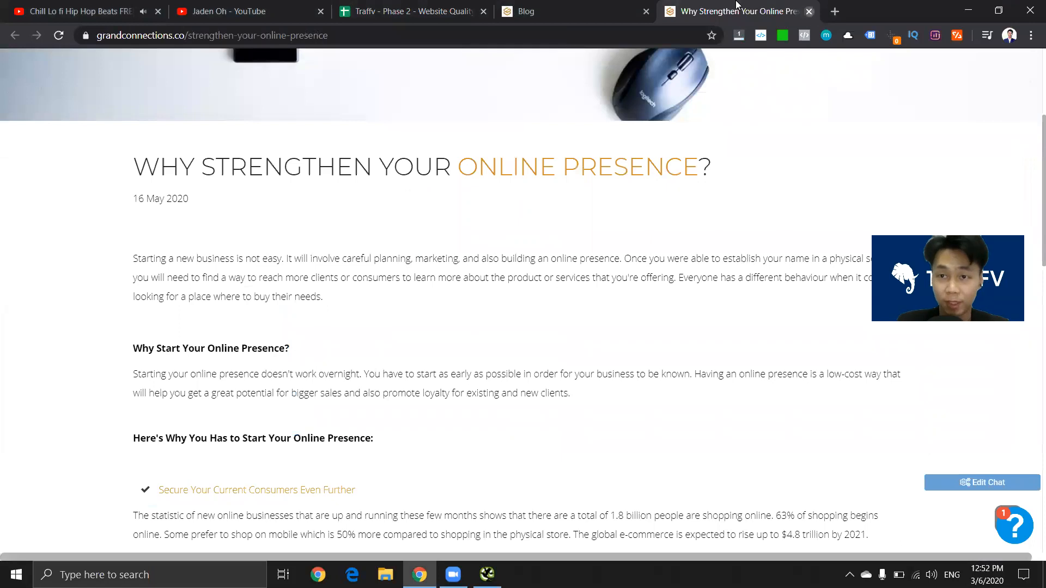
left_click(809, 12)
left_click(488, 573)
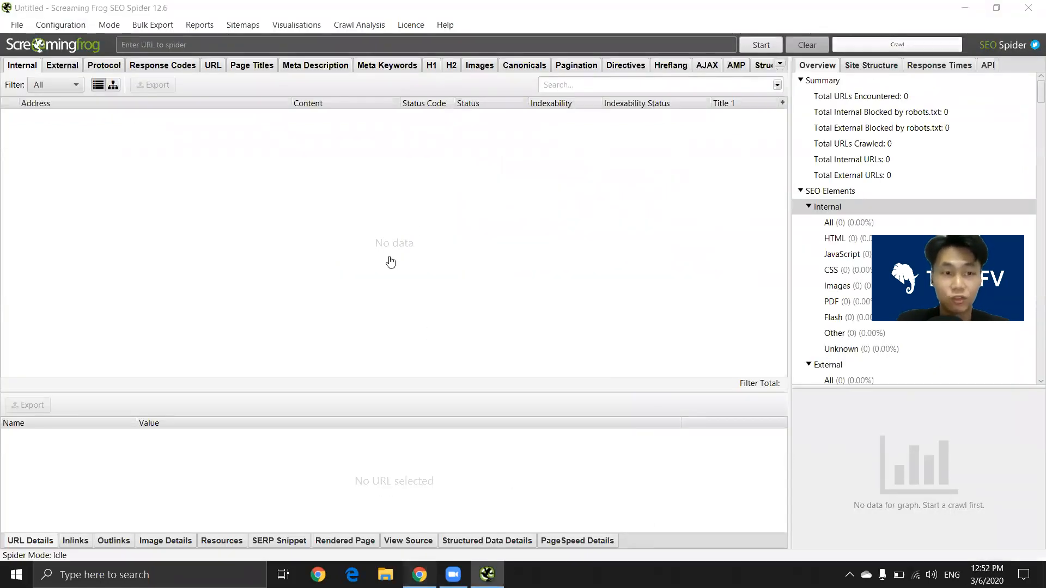
key("alt+Tab")
left_click(223, 35)
left_click_drag(237, 34, 100, 84)
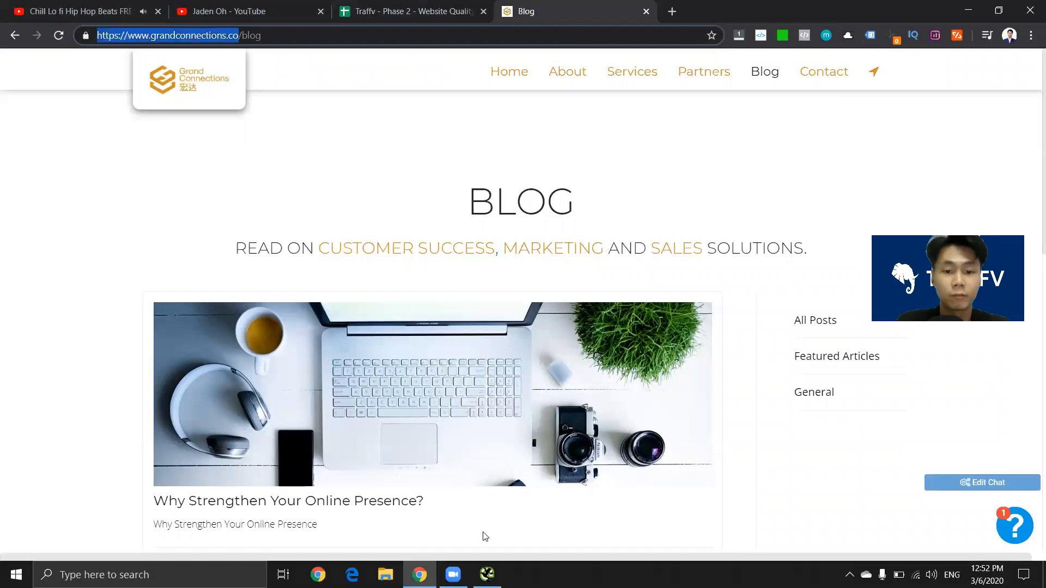
key("ctrl+c")
key("alt+Tab")
key("ctrl+v")
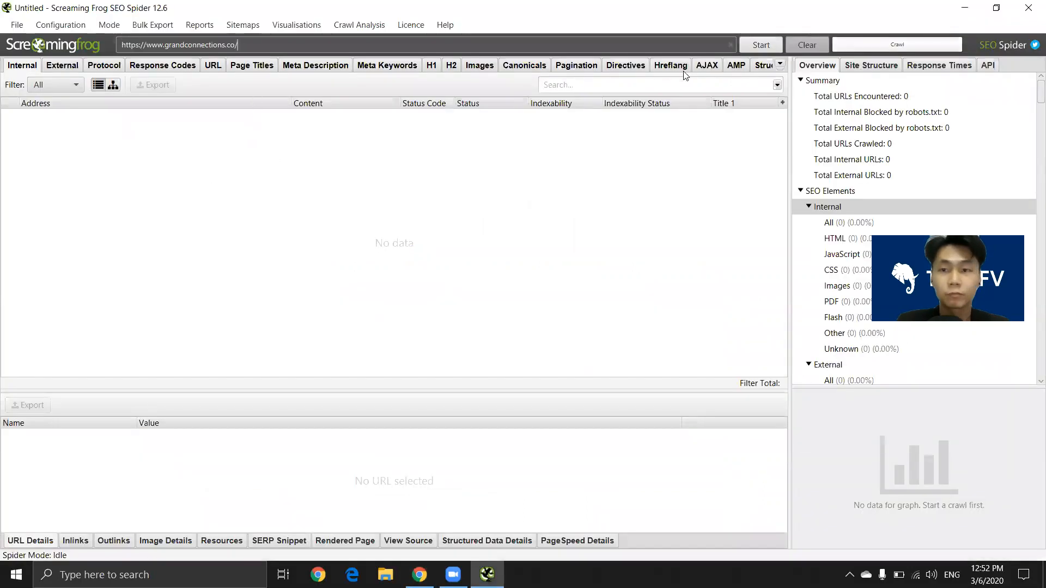
left_click(762, 44)
Step: Switch back to Chrome and examine the website's Blog page, including its article listings, categories and sign-up section
key("alt+Tab")
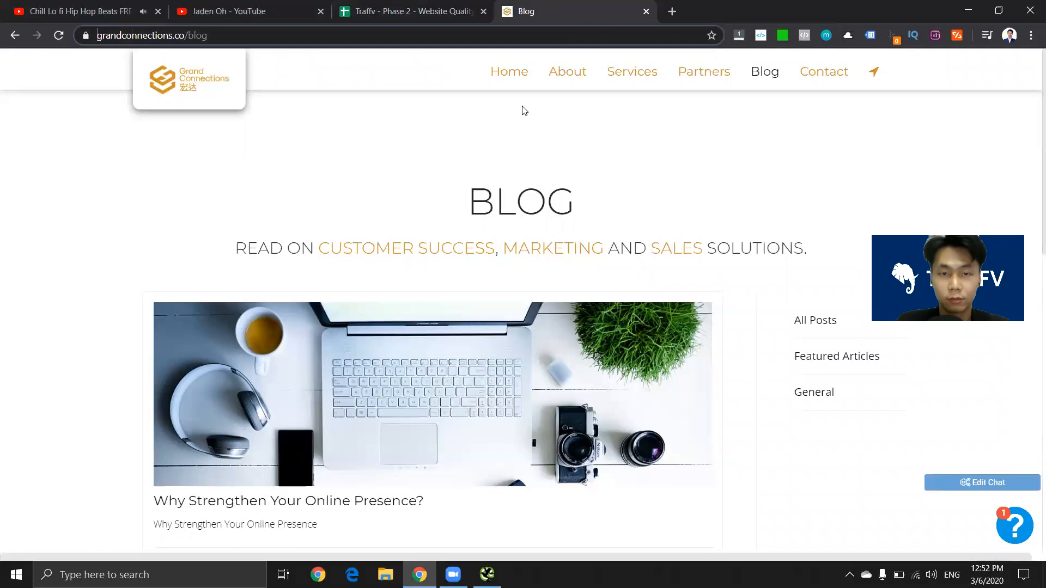
scroll(479, 229, "down", 7)
scroll(475, 314, "up", 2)
scroll(475, 314, "up", 5)
scroll(474, 315, "down", 9)
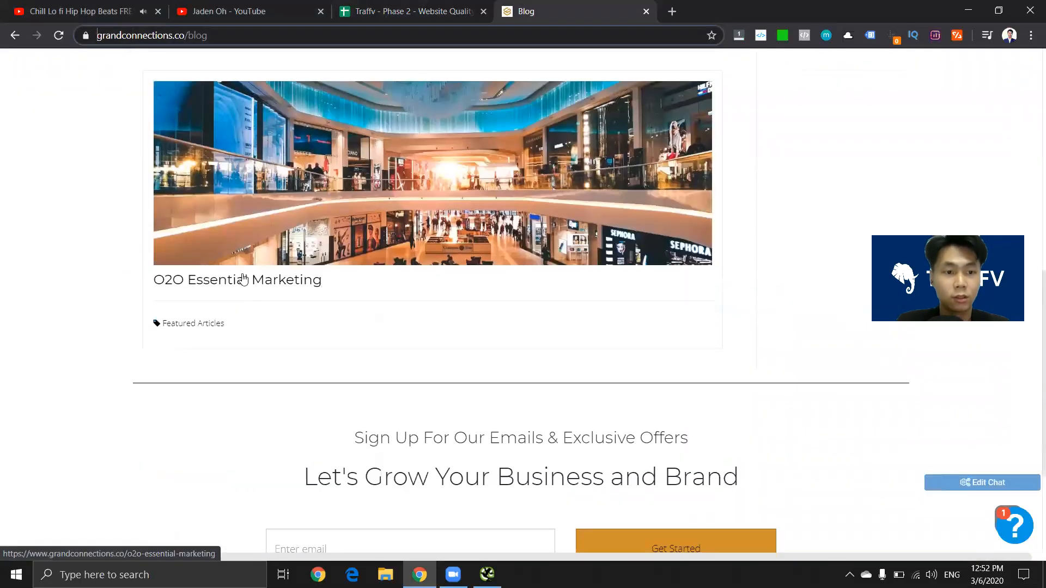
scroll(436, 322, "up", 6)
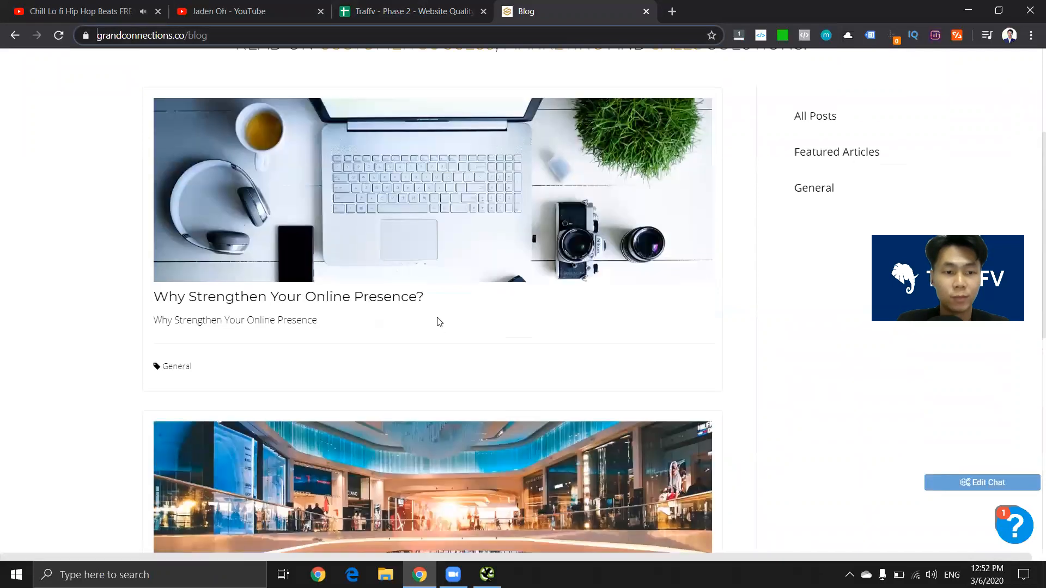
scroll(244, 360, "down", 4)
scroll(652, 319, "down", 6)
scroll(766, 310, "up", 12)
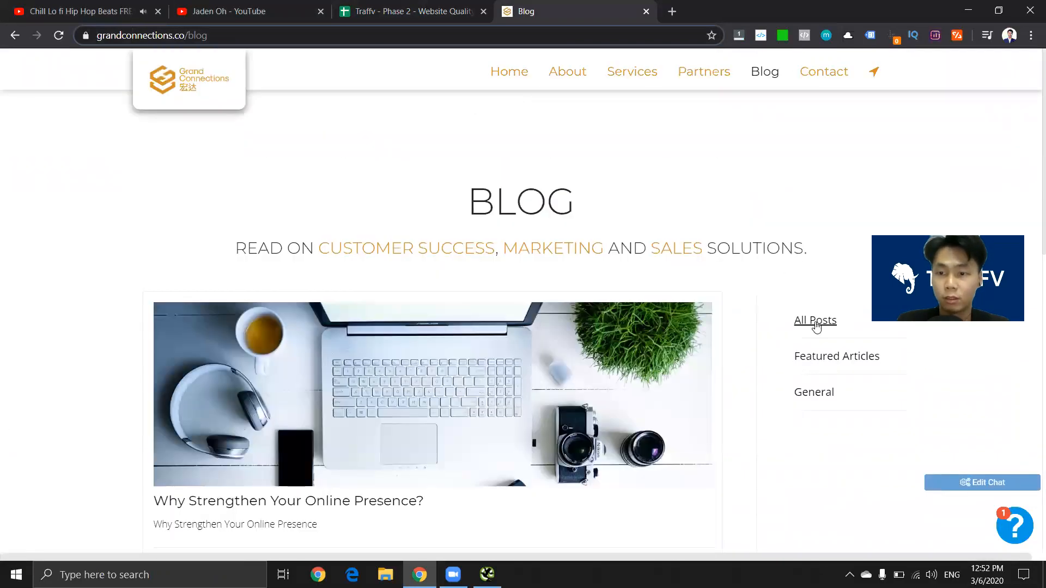
scroll(382, 310, "down", 9)
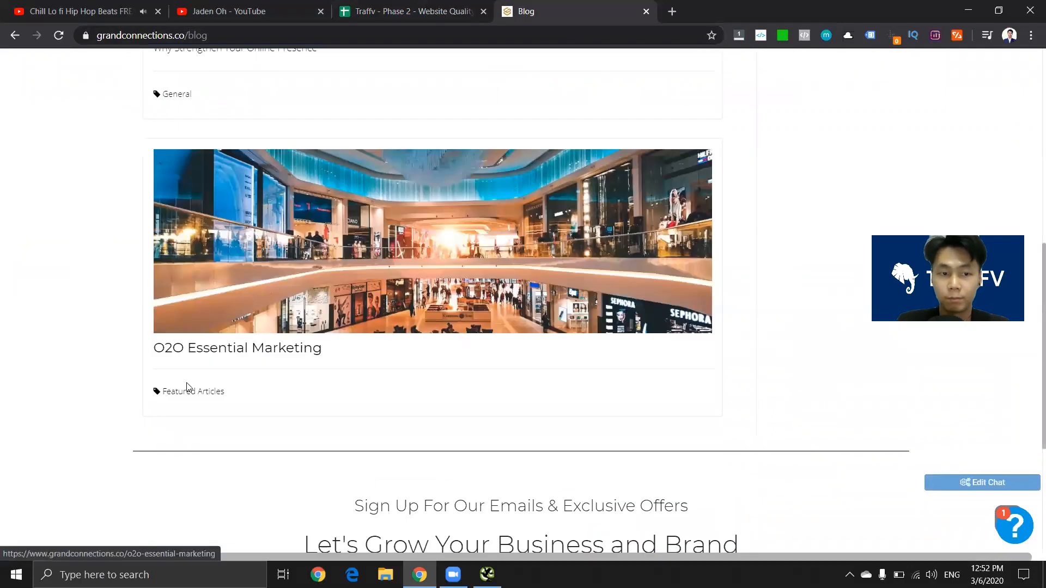
Step: Open the blog article "O2O Essential Marketing" and skim its text and headings
left_click(256, 347)
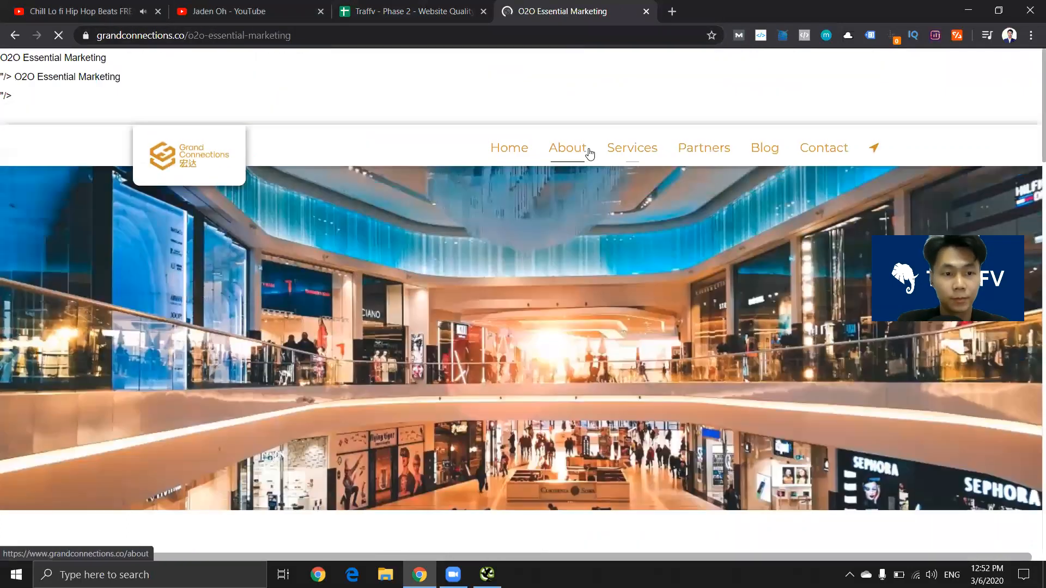
scroll(570, 151, "down", 7)
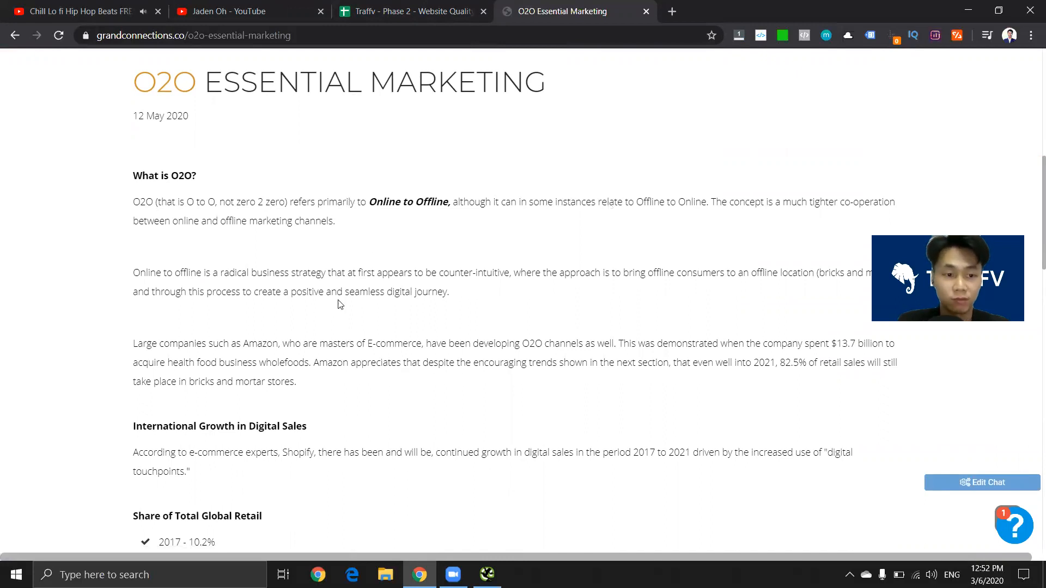
scroll(339, 341, "down", 8)
scroll(775, 75, "up", 7)
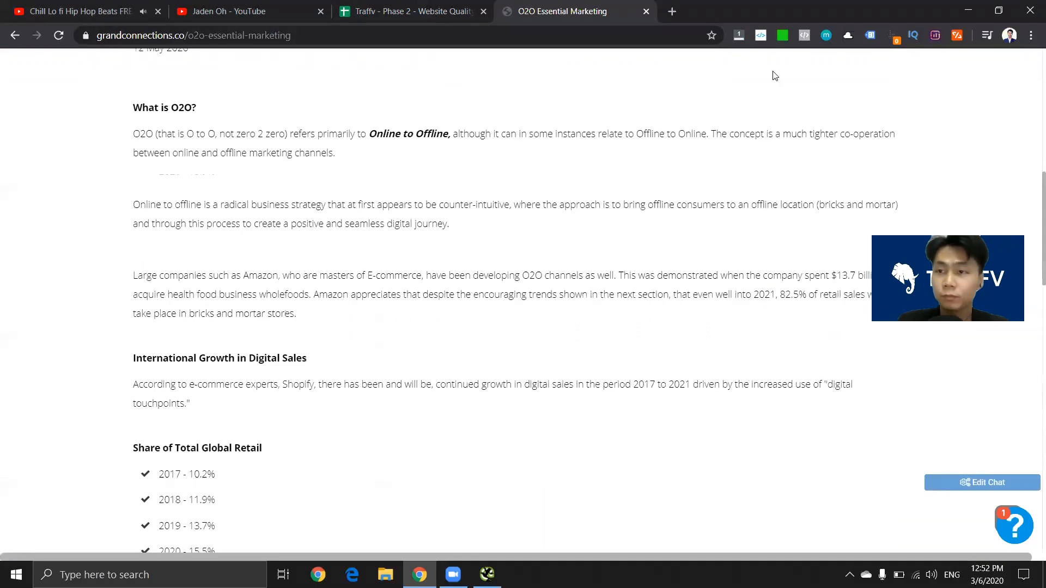
Step: Check with the WhatRuns extension which technologies and web framework grandconnections.co uses
left_click(957, 35)
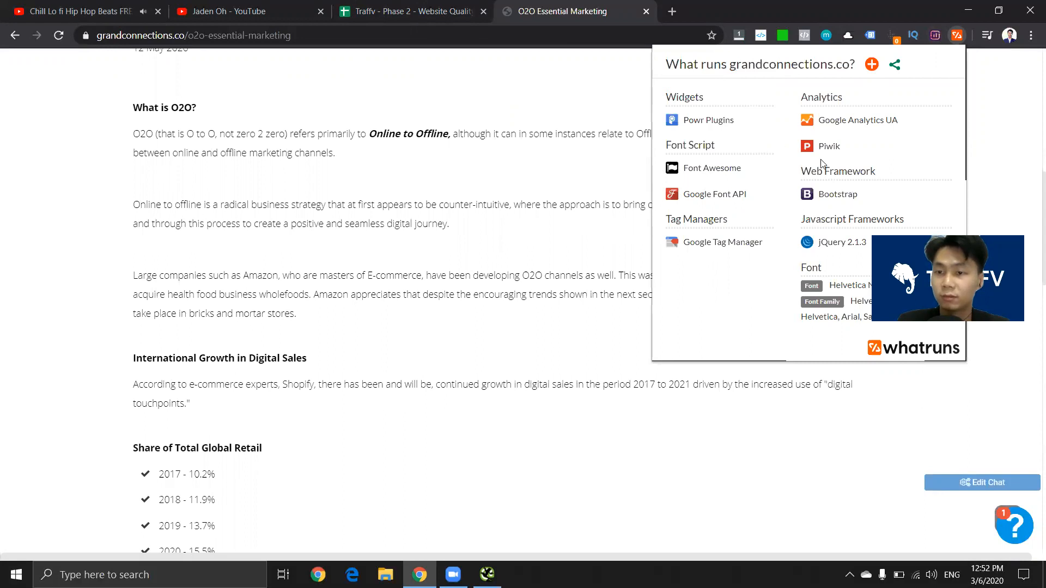
double_click(839, 192)
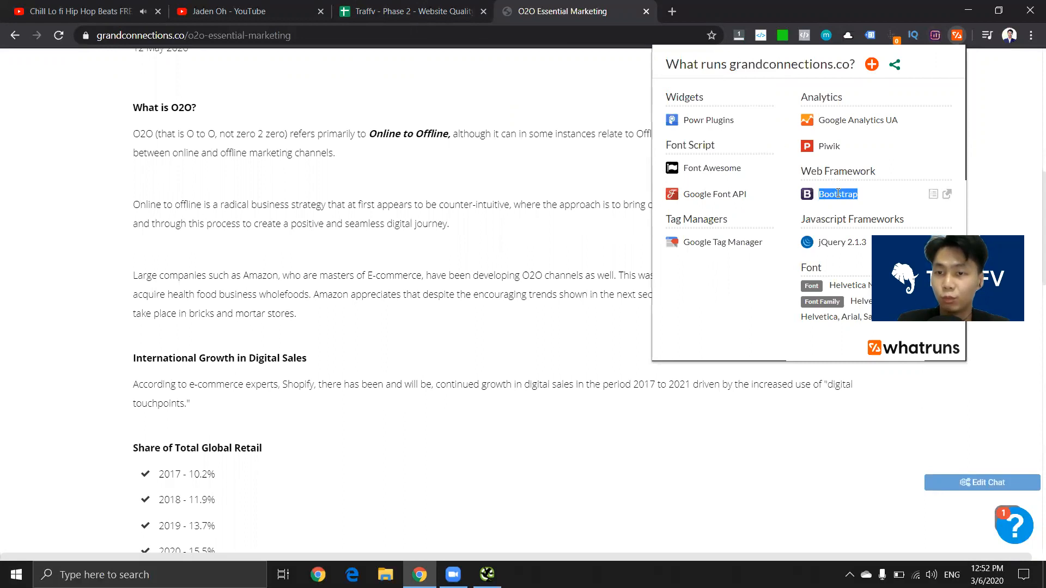
left_click(647, 194)
Step: Search the page source of the O2O article for traces of WordPress, and close the source view
right_click(371, 183)
left_click(429, 340)
key("ctrl+f")
type("wordpre")
key("BackSpace")
key("BackSpace")
key("BackSpace")
key("BackSpace")
key("BackSpace")
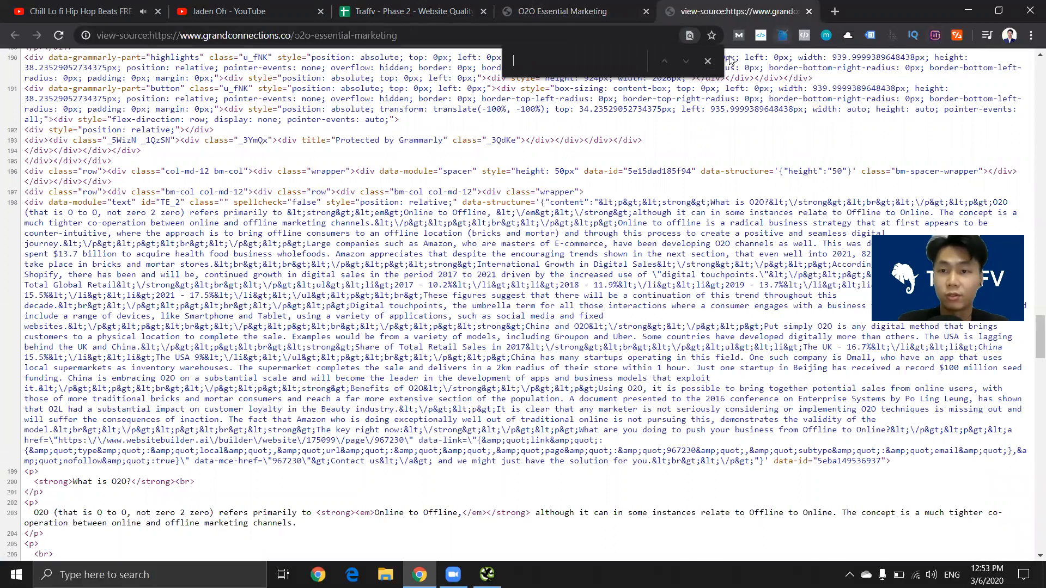
left_click(708, 61)
left_click(809, 11)
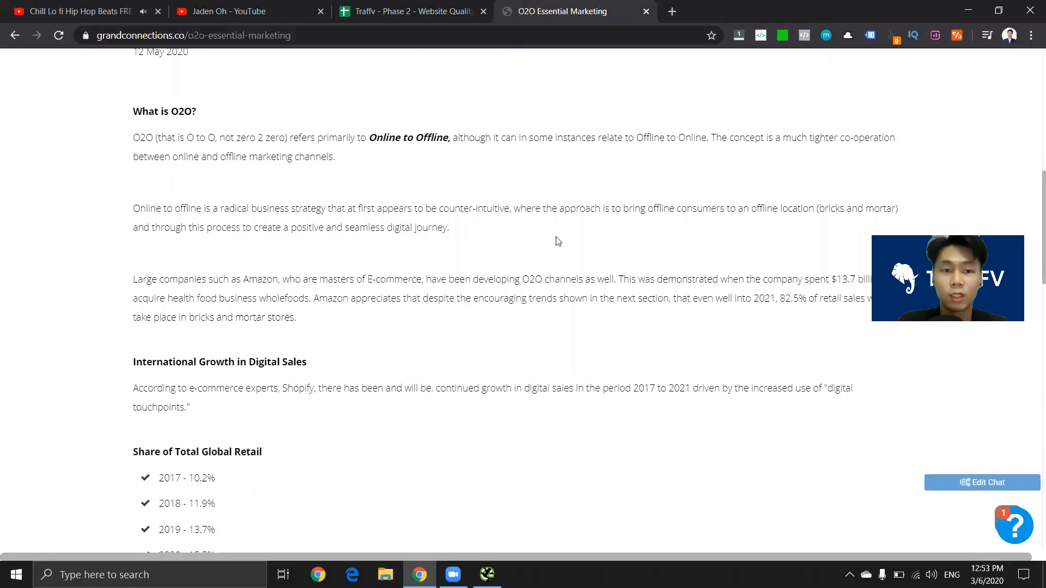
Step: Copy the O2O Essential Marketing article's web address into cell B5 of the Quick Notes sheet
scroll(557, 240, "up", 10)
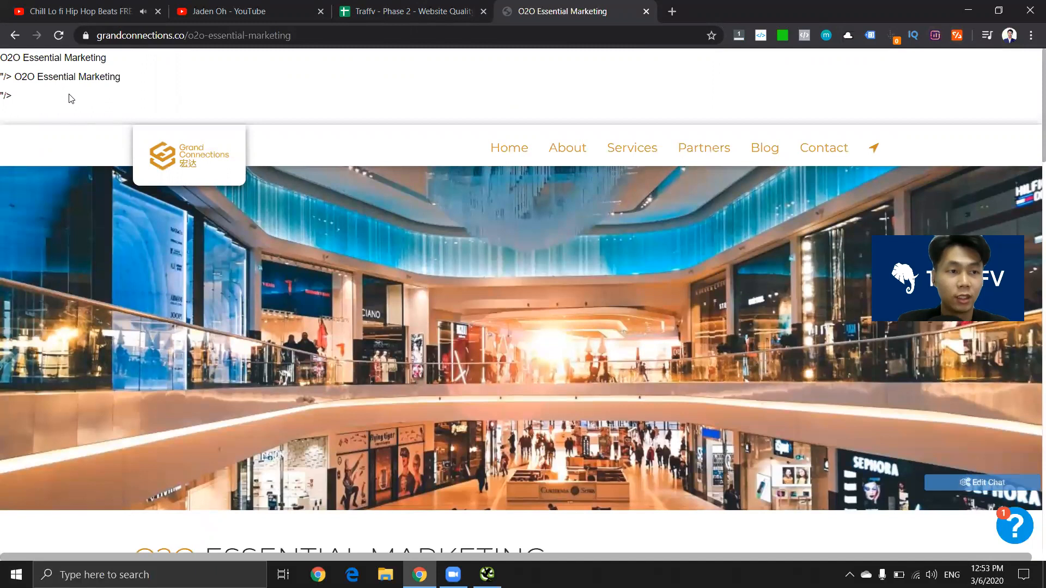
left_click(245, 36)
key("ctrl+c")
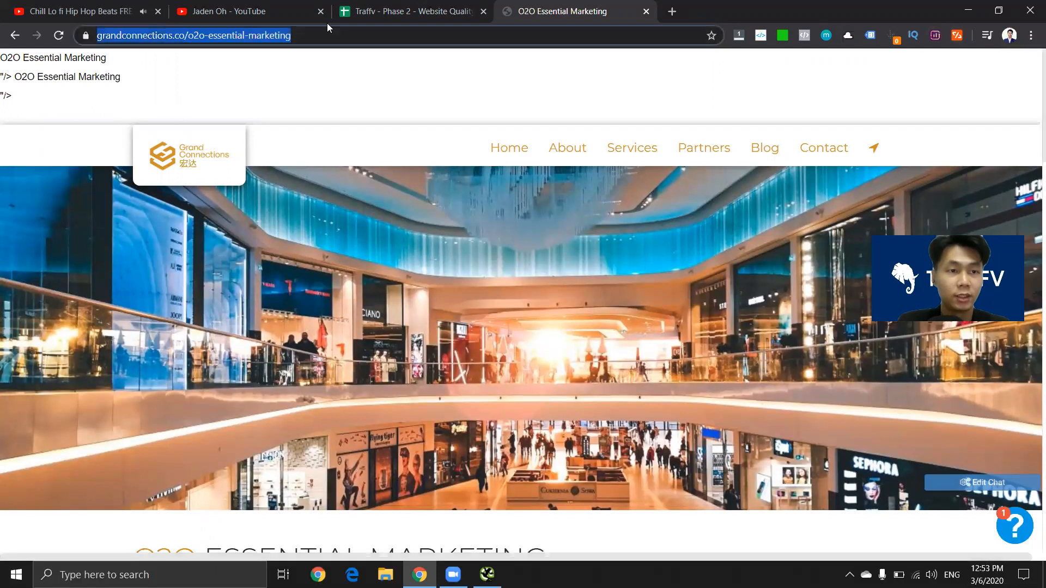
left_click(397, 7)
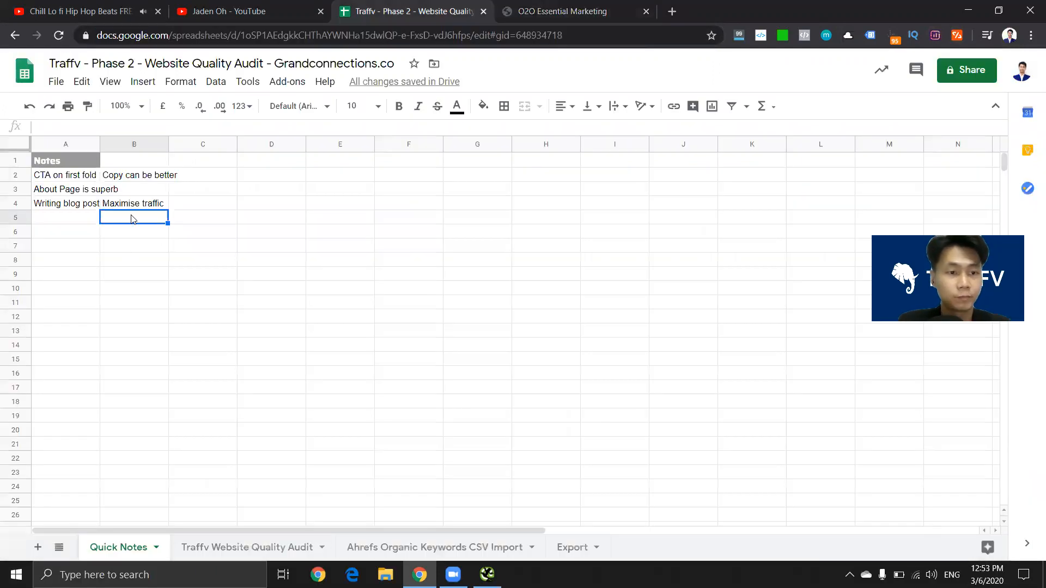
key("ctrl+v")
left_click(52, 218)
left_click(111, 217)
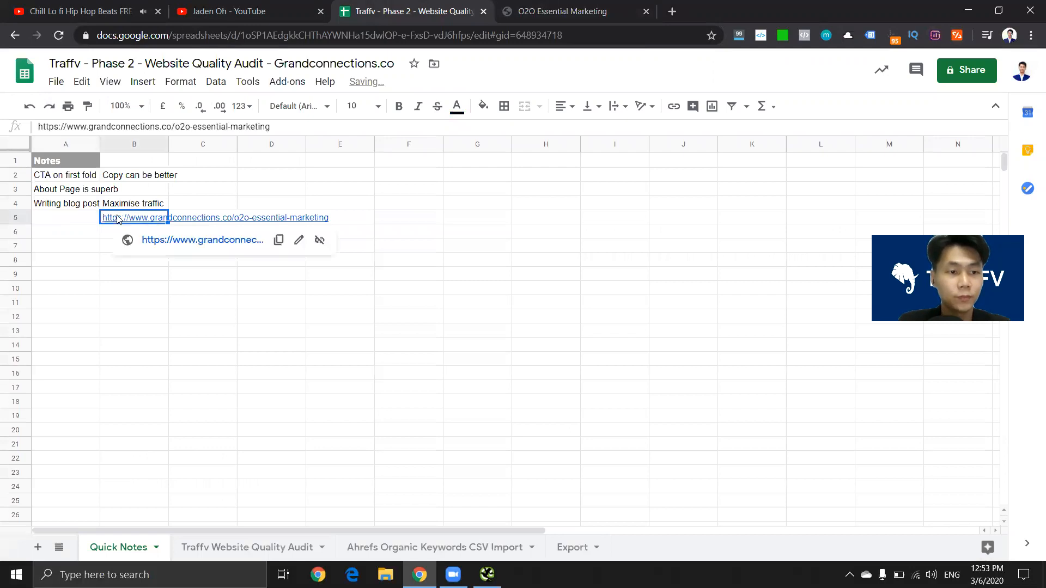
Step: Put "Error on" in front of the article's web address in cell B5
left_click(102, 218)
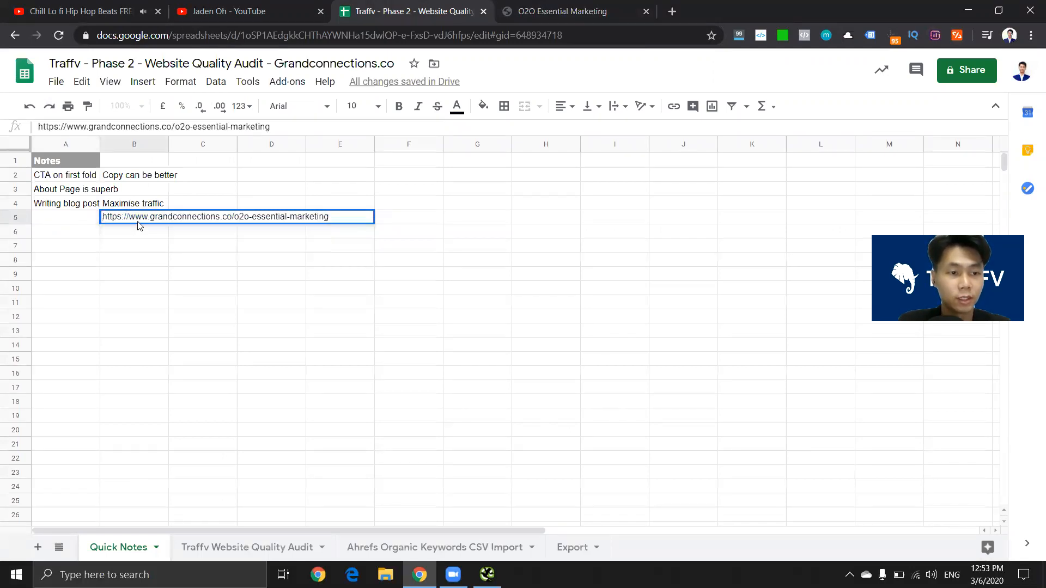
left_click(139, 226)
left_click(133, 220)
type("Error")
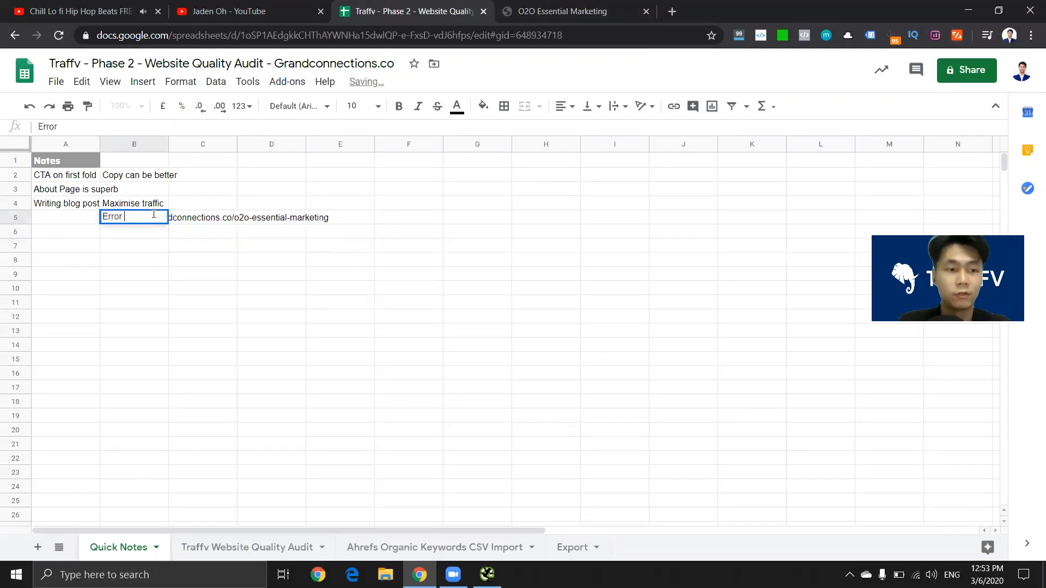
key("Escape")
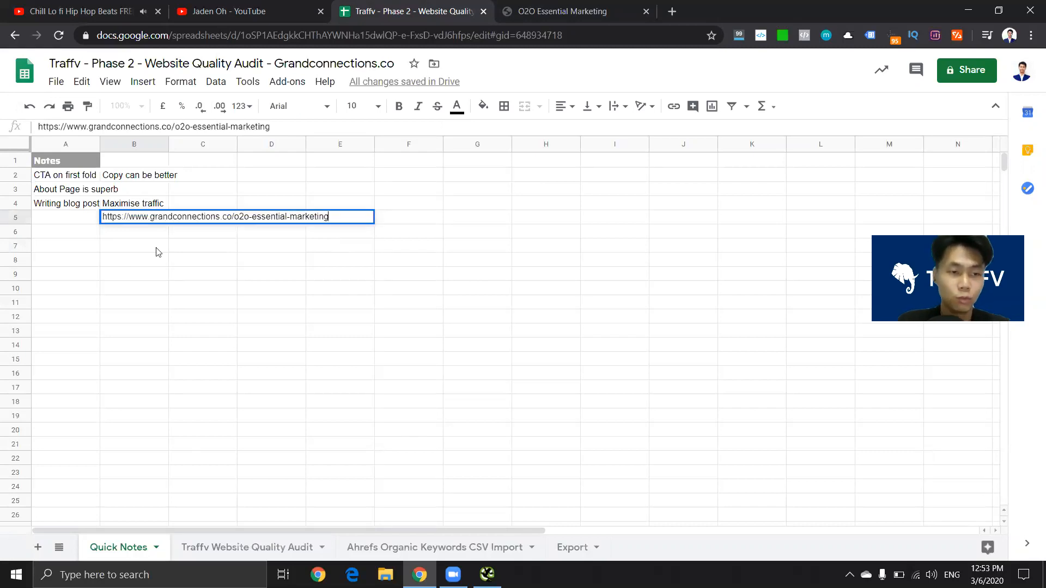
left_click(149, 232)
left_click(149, 220)
type("Error on")
key("Return")
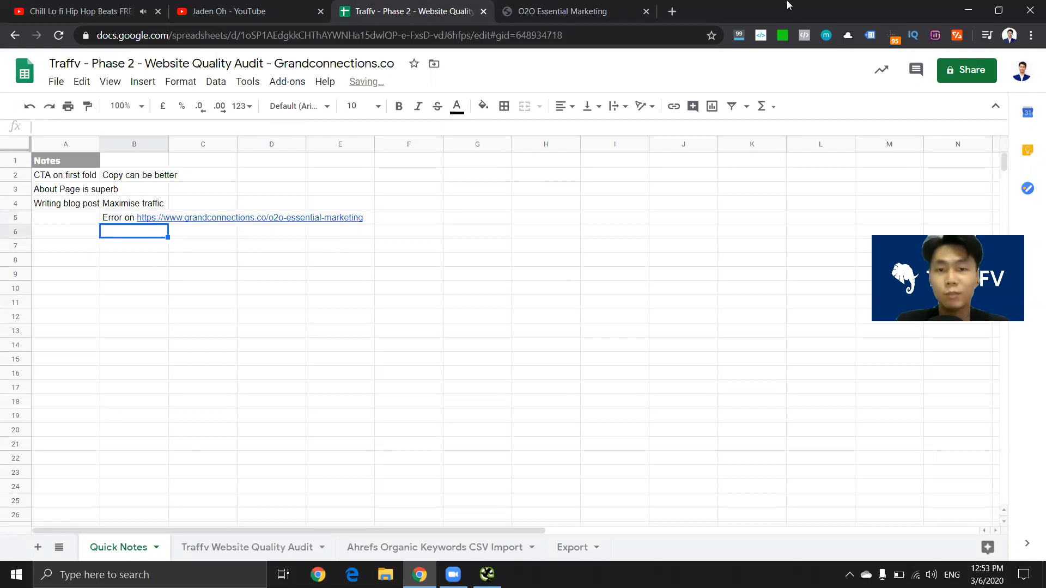
Step: Review the O2O Essential Marketing article down to its footer, and open and close the site's chat widget
left_click(533, 8)
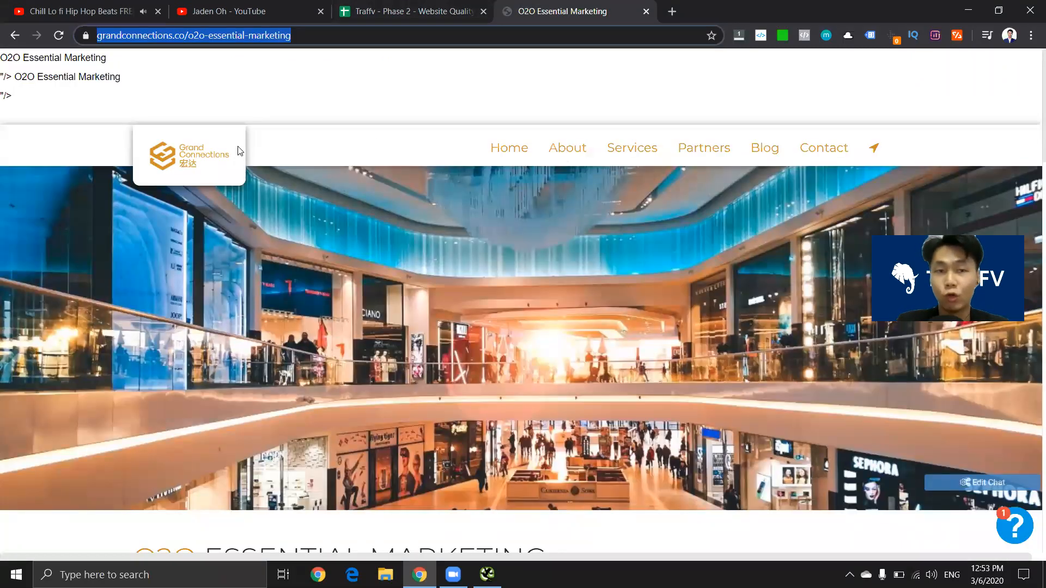
scroll(443, 253, "down", 20)
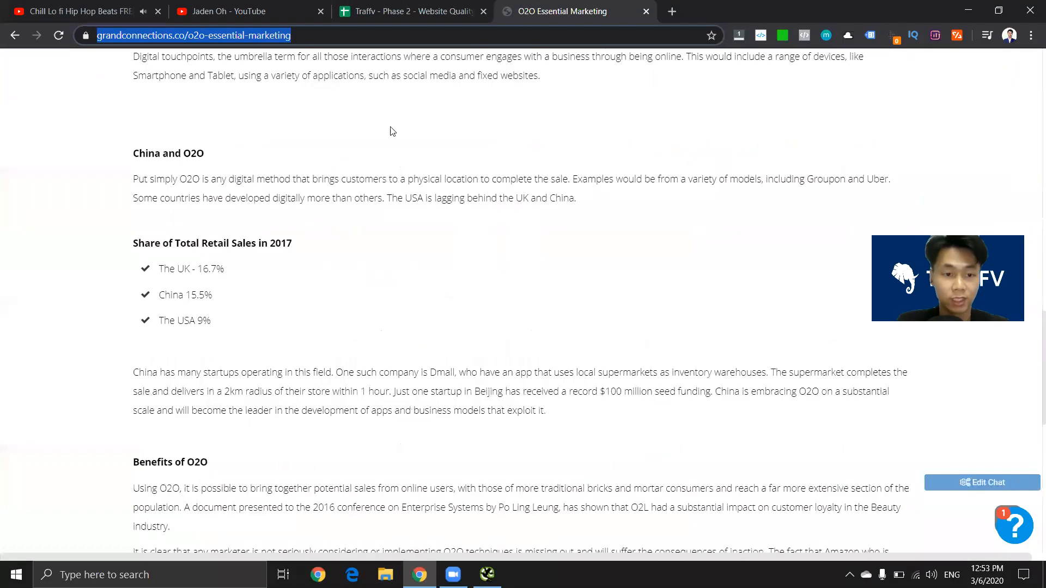
scroll(443, 253, "down", 6)
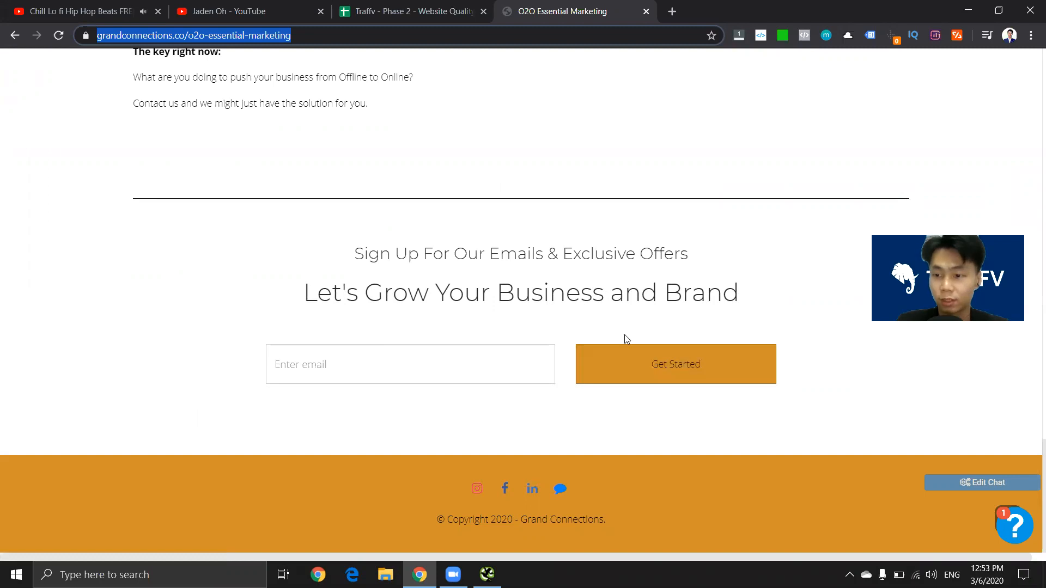
scroll(1031, 477, "up", 10)
left_click(981, 483)
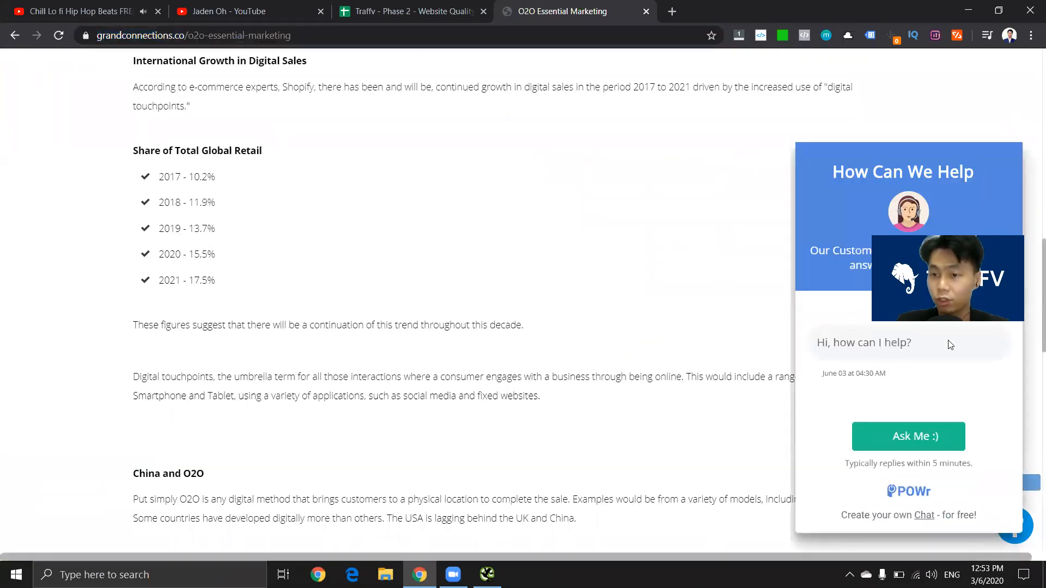
left_click(1024, 494)
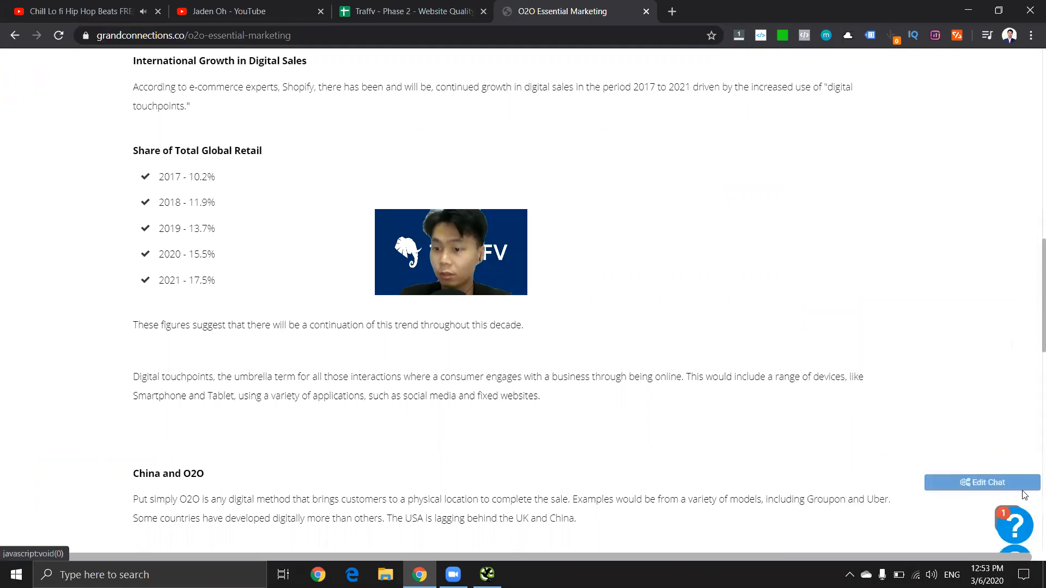
scroll(997, 486, "down", 9)
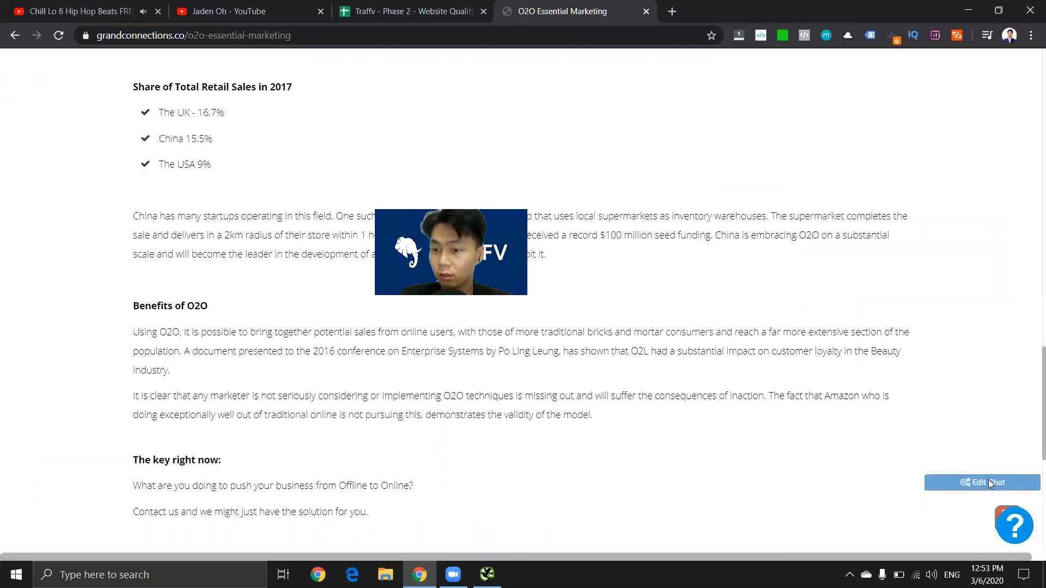
Step: Add the note "chatbox error" in cell B6 of the Quick Notes sheet
left_click(410, 12)
type("chatbox")
key("Return")
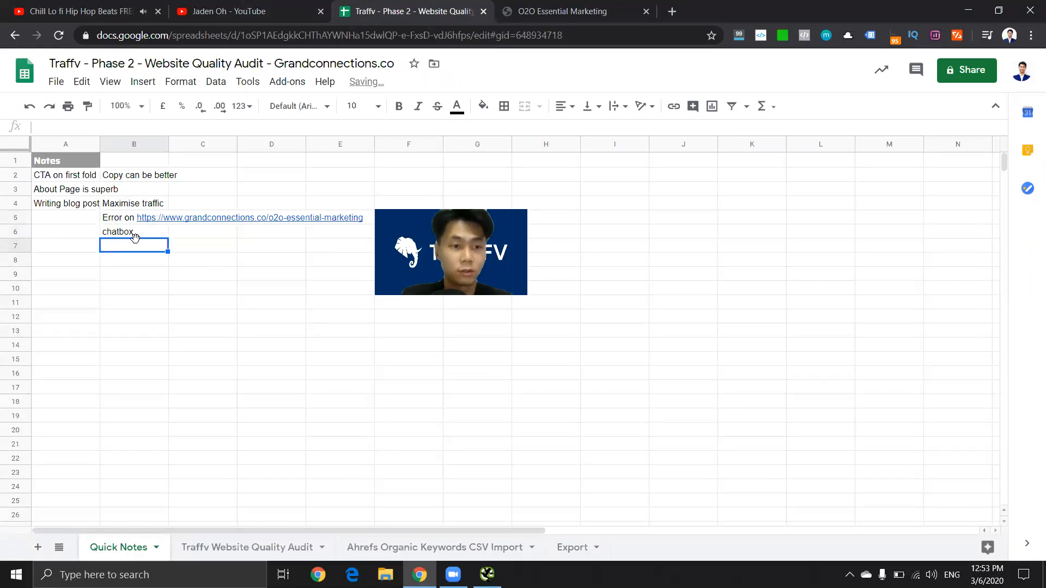
double_click(136, 234)
type("erro")
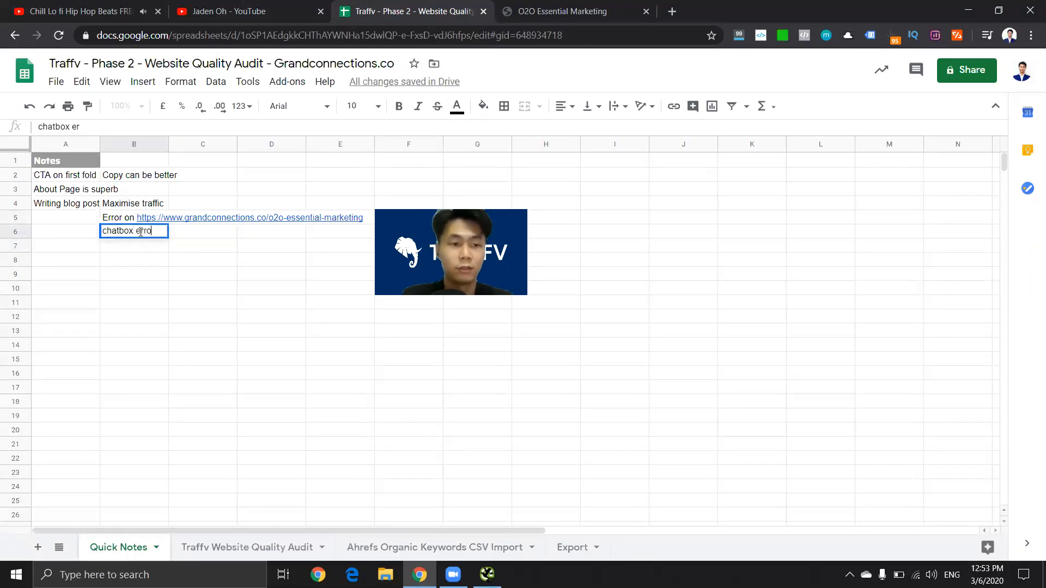
type("r")
key("Return")
Step: Look over the O2O article once more and go to the Grand Connections home page
left_click(578, 11)
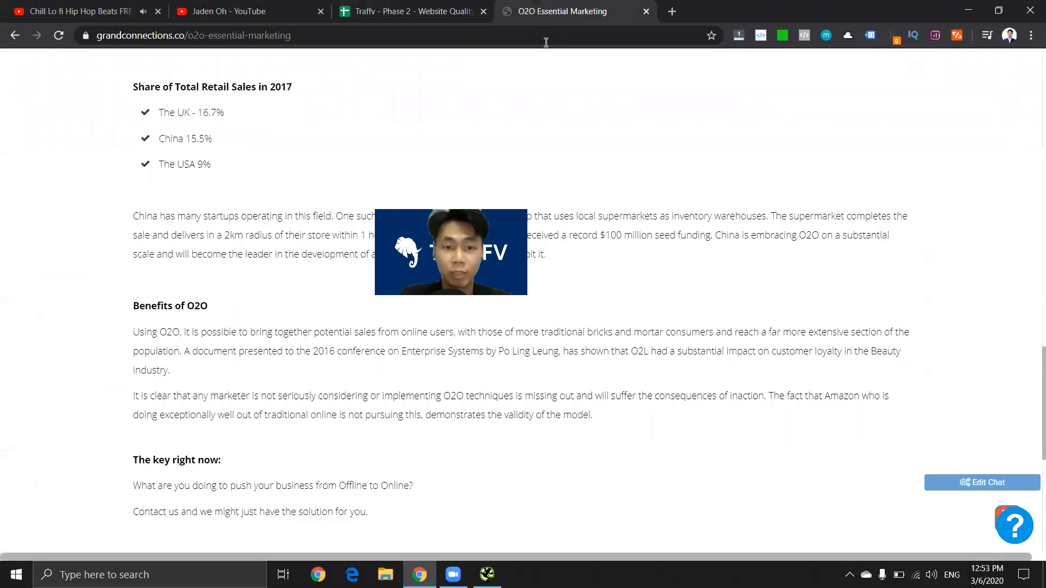
scroll(546, 42, "up", 3)
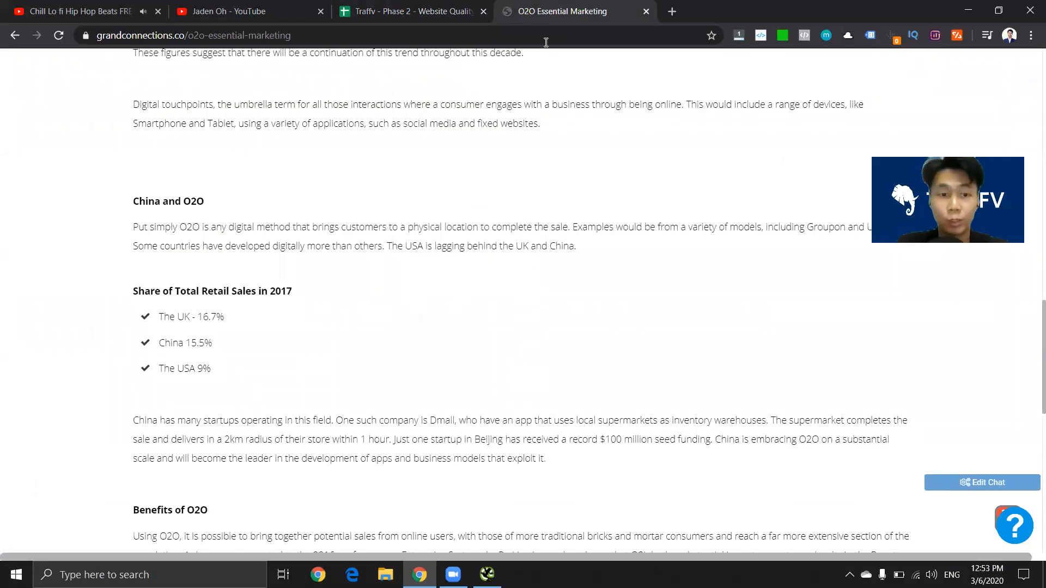
scroll(546, 42, "up", 6)
key("alt+Tab")
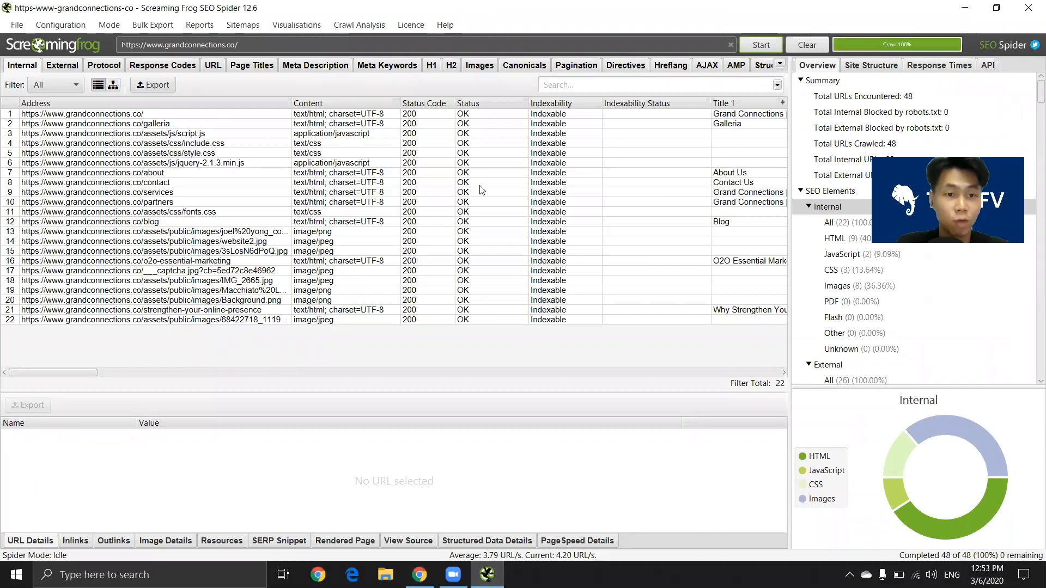
left_click(420, 575)
scroll(586, 313, "up", 4)
scroll(444, 284, "up", 7)
left_click(366, 11)
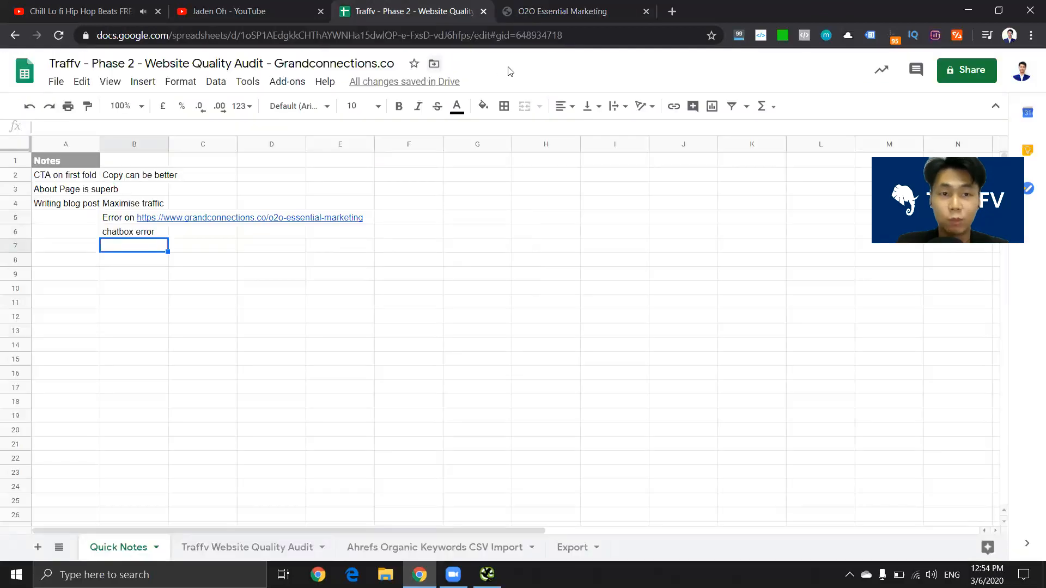
left_click(561, 7)
left_click(180, 159)
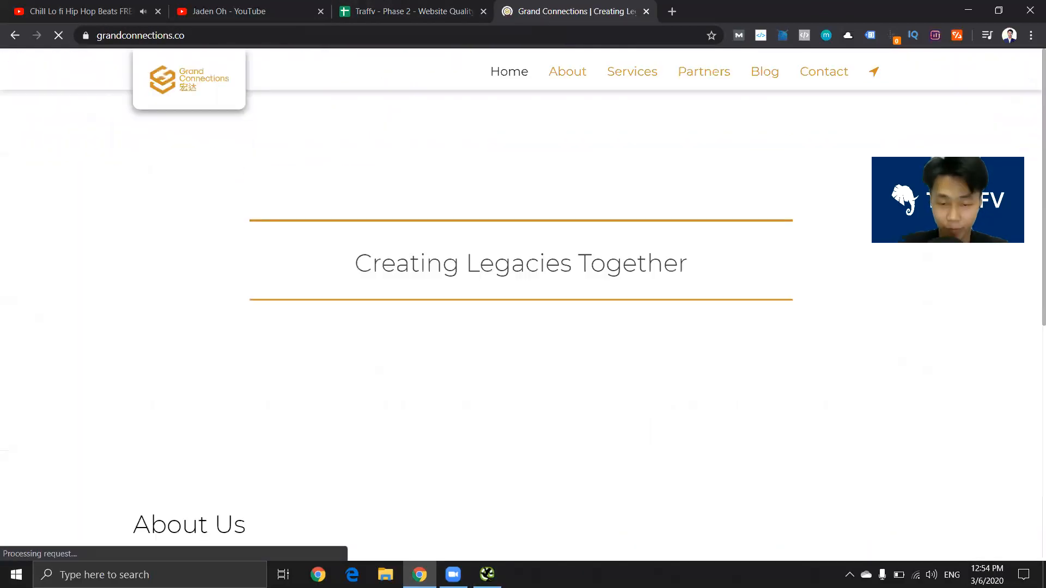
Step: In Screaming Frog, filter the internal crawl results to HTML and export them to the Desktop as the CSV file internal_html
left_click(487, 575)
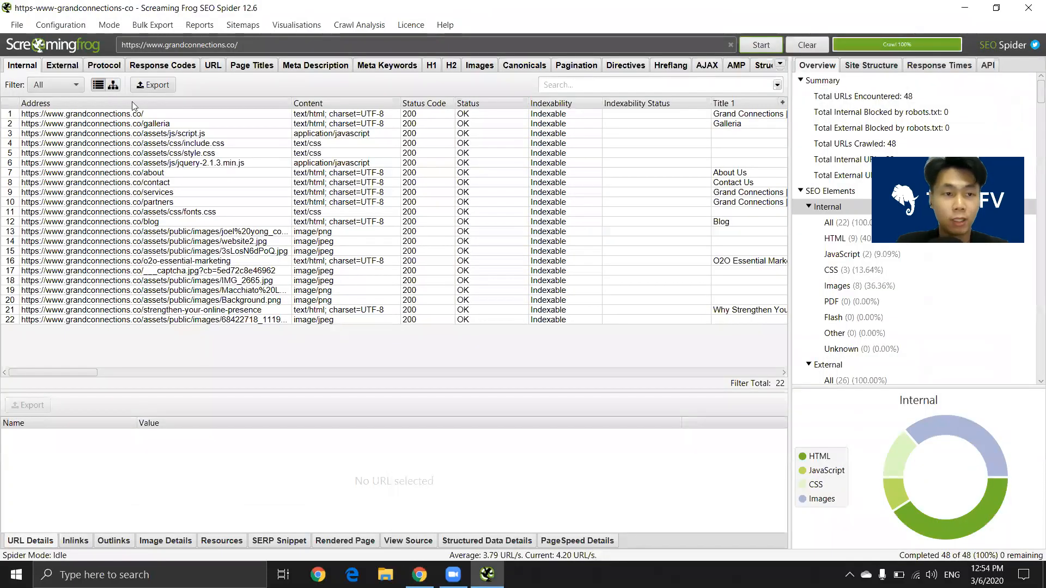
left_click(54, 85)
left_click(64, 106)
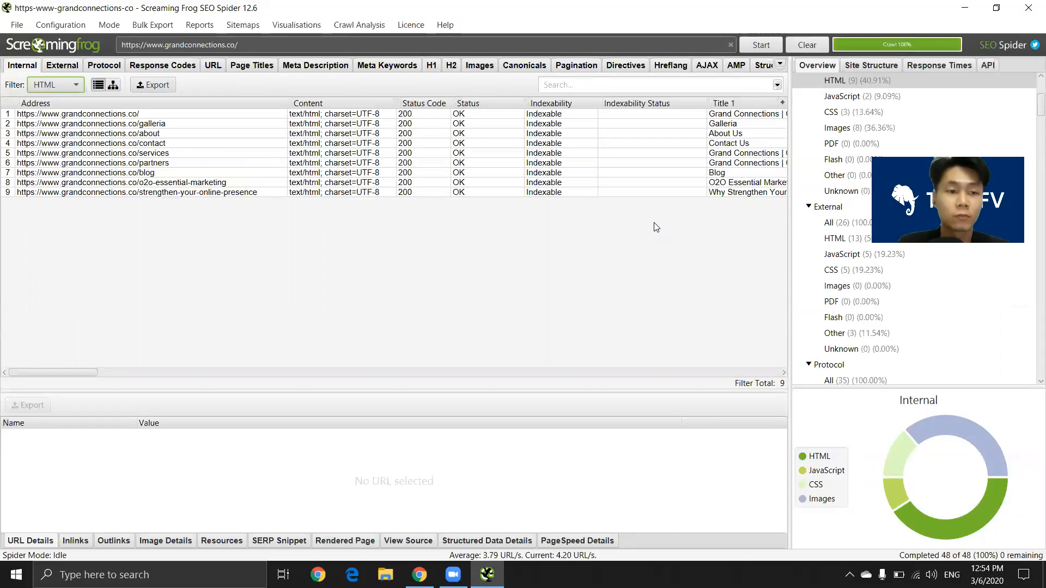
key("ctrl+a")
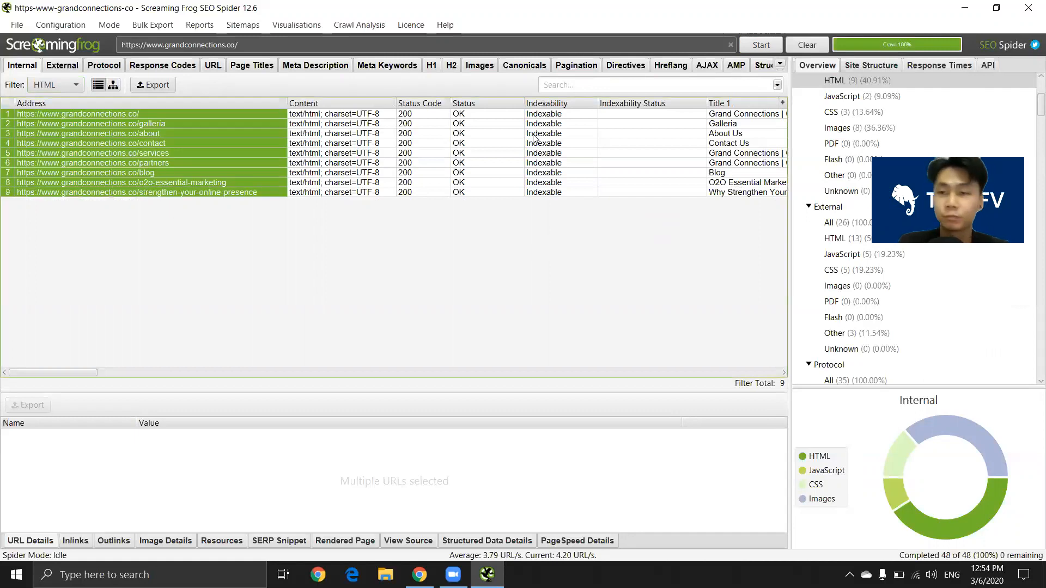
left_click(150, 86)
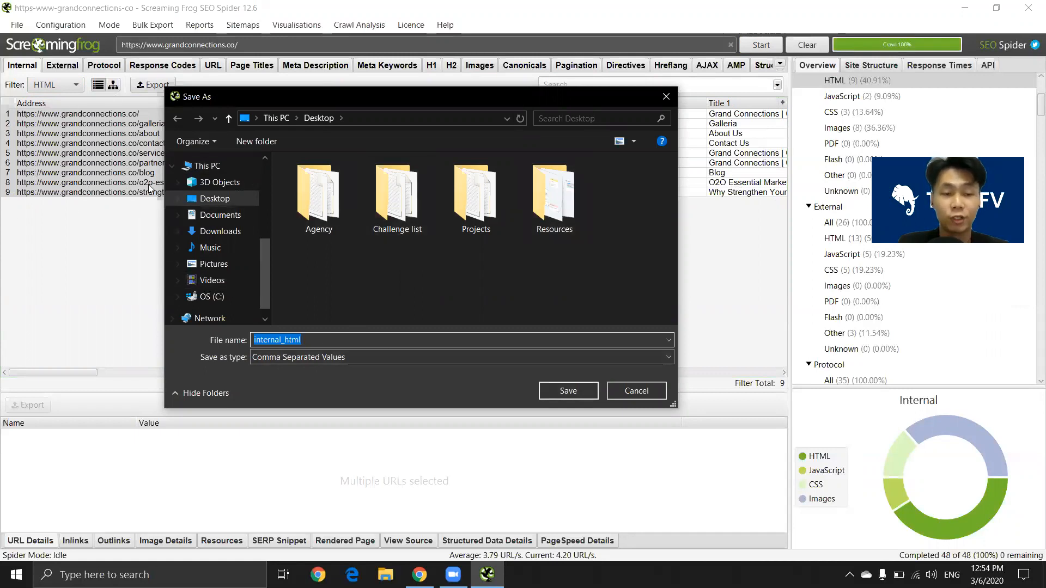
left_click(570, 391)
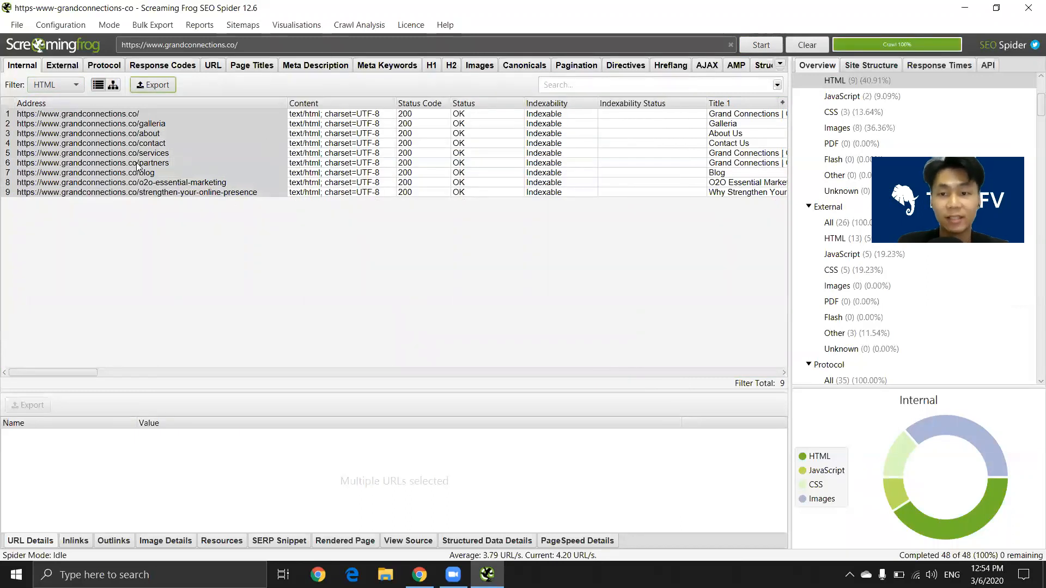
Step: Open the exported internal_html file from the desktop in Excel and copy all of its data
left_click(963, 4)
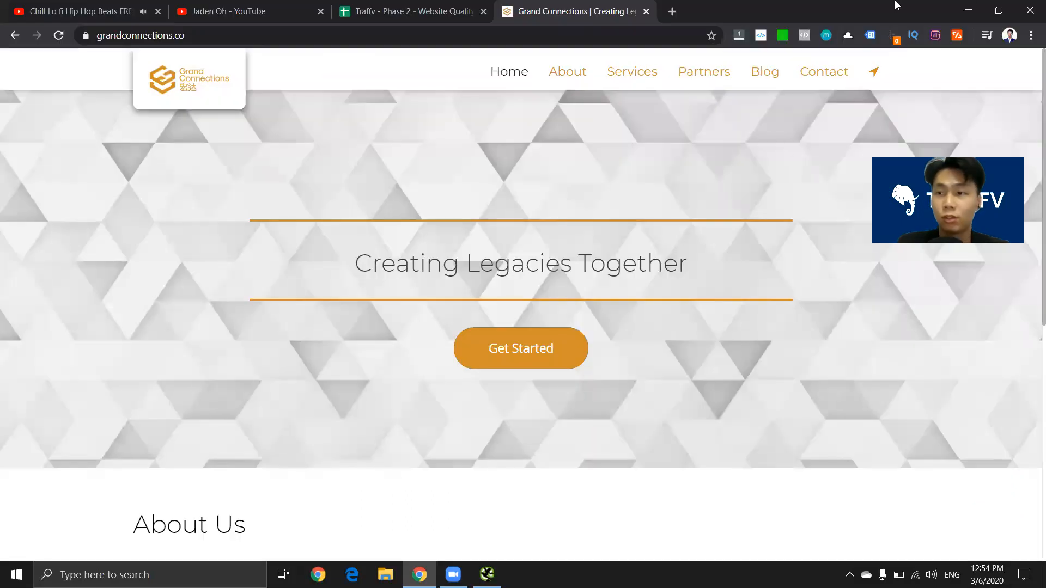
left_click(966, 6)
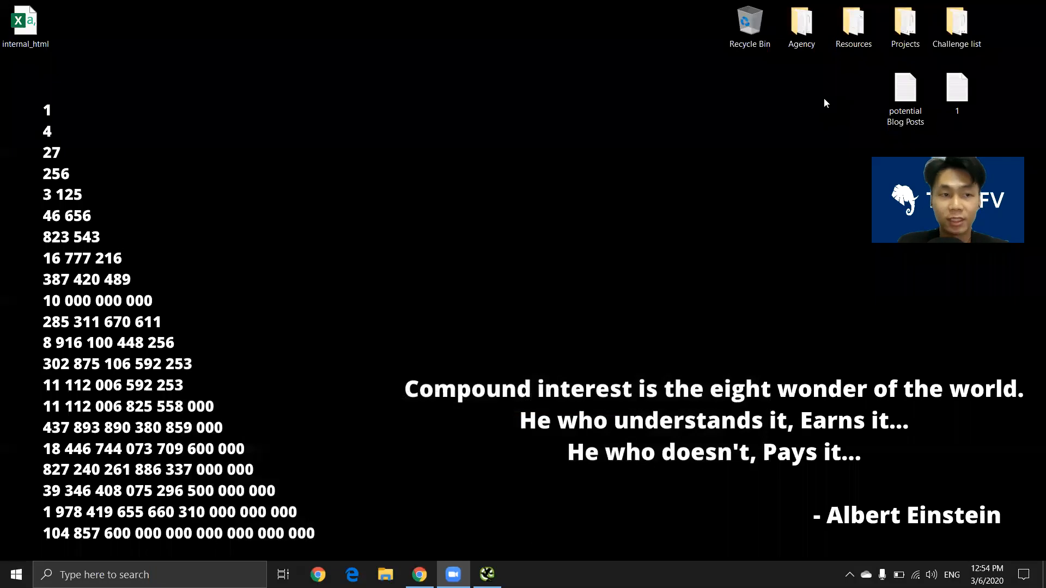
double_click(24, 21)
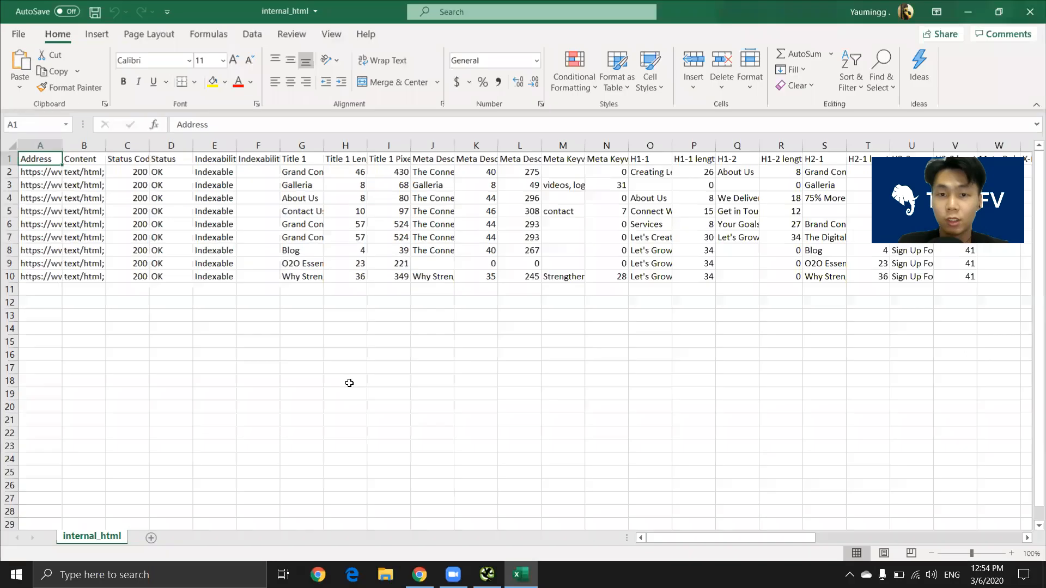
key("ctrl+a")
key("ctrl+c")
left_click(968, 11)
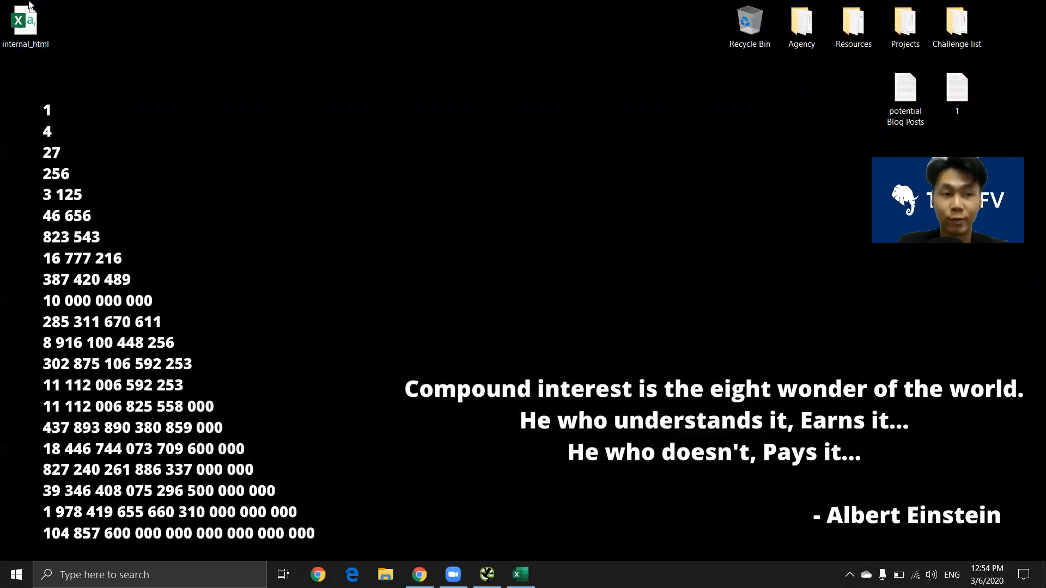
Step: Return to Screaming Frog, enter 500 as the search term for the crawl results, and close the program
left_click(487, 574)
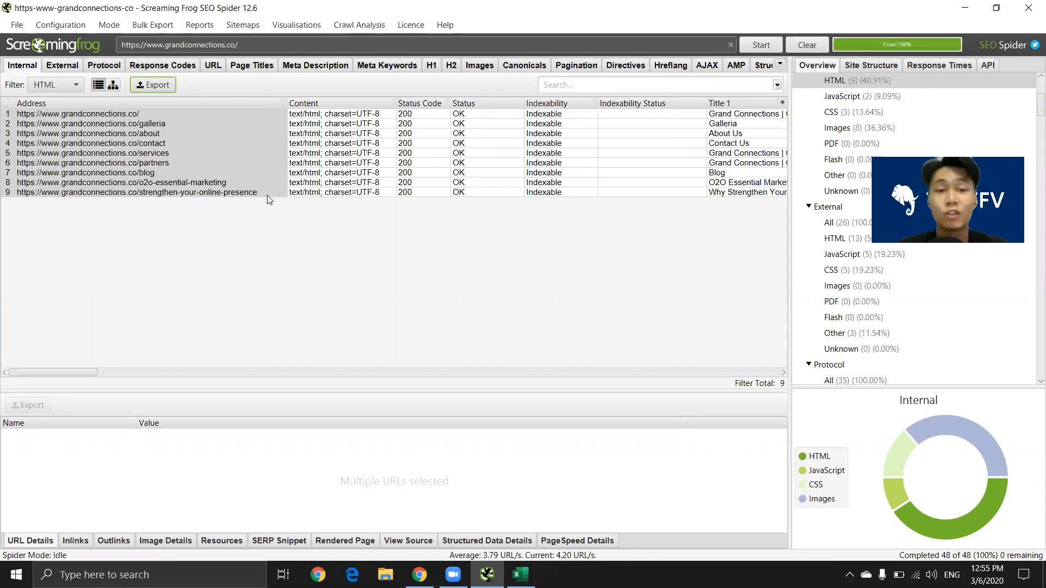
left_click(655, 88)
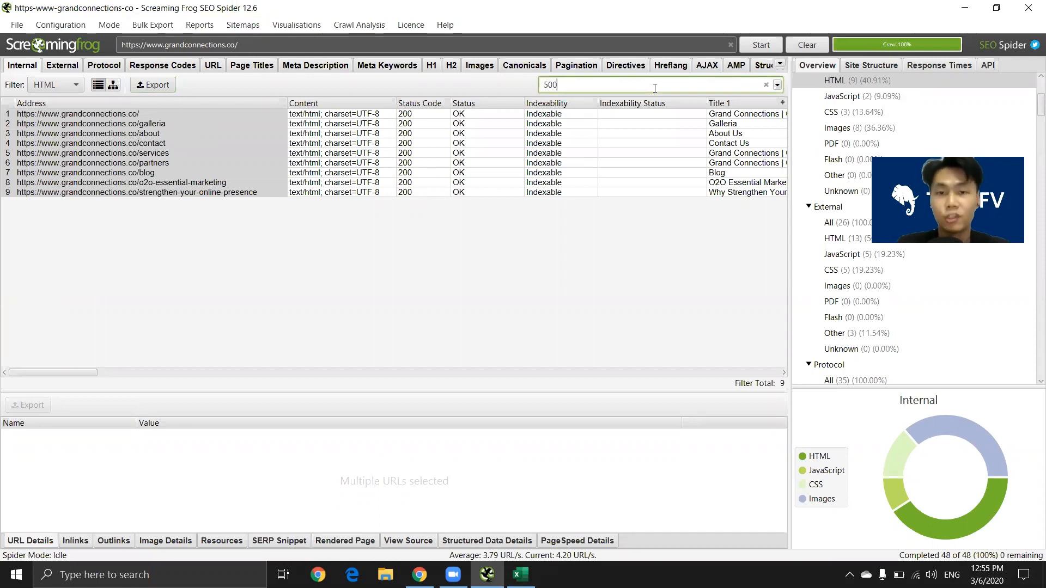
double_click(555, 83)
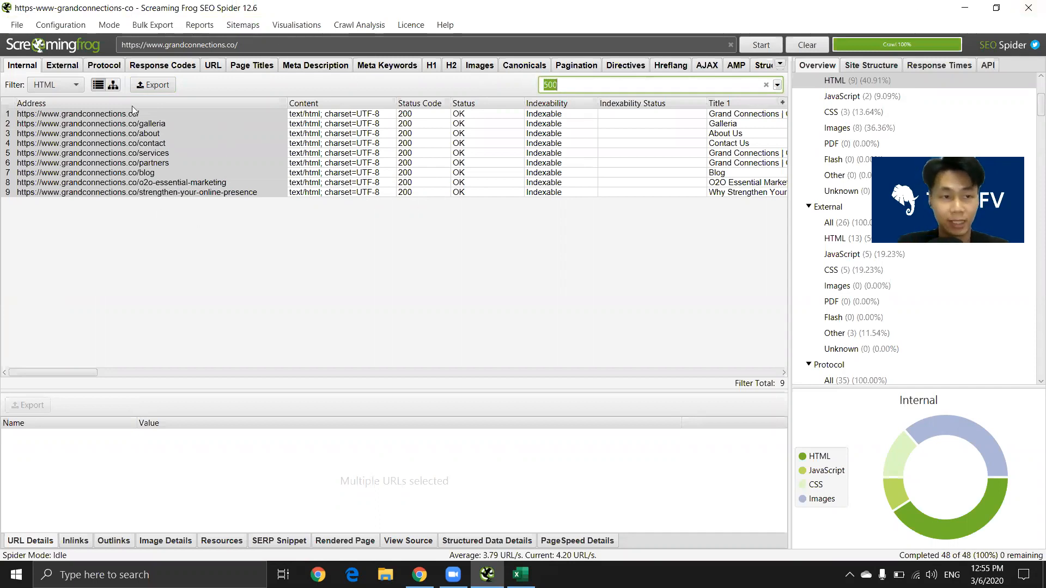
left_click(1028, 7)
left_click(537, 307)
Step: Switch to the audit spreadsheet in Chrome and paste the copied crawl data into the Export sheet from cell A1
left_click(420, 574)
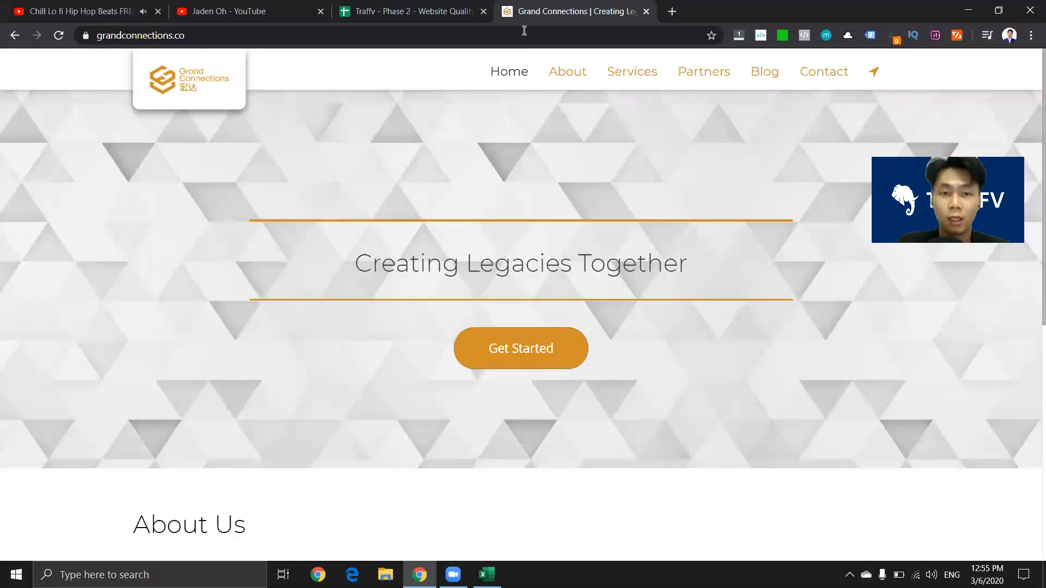
key("ctrl+shift+Tab")
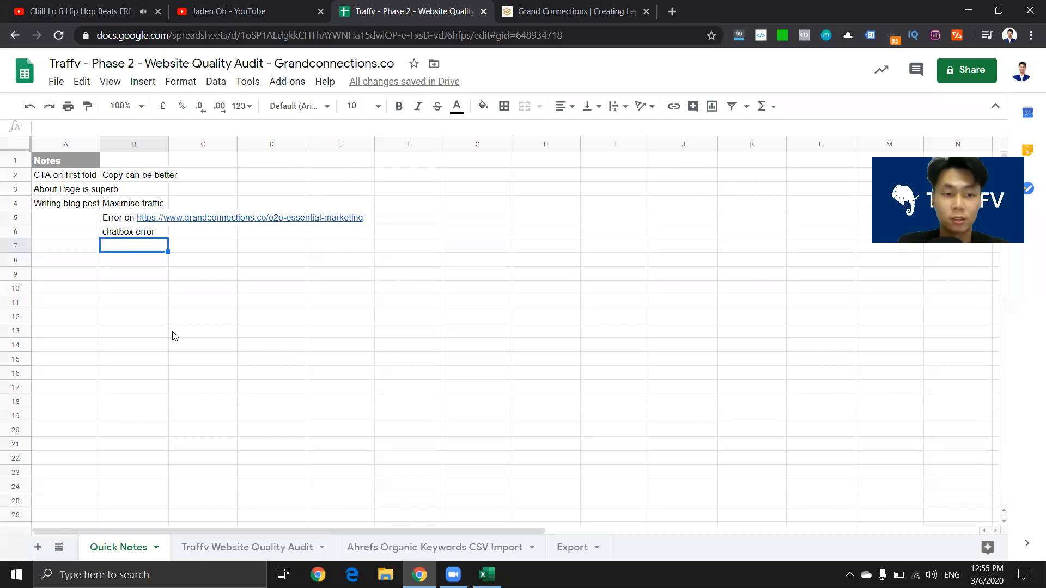
left_click(531, 5)
left_click(450, 5)
left_click(535, 5)
key("ctrl+shift+Tab")
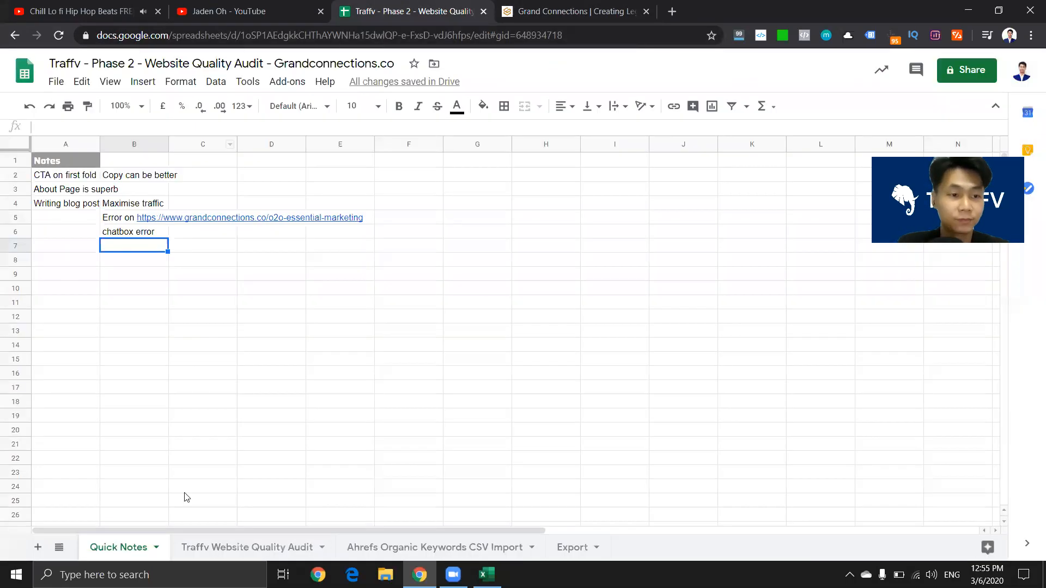
left_click(572, 548)
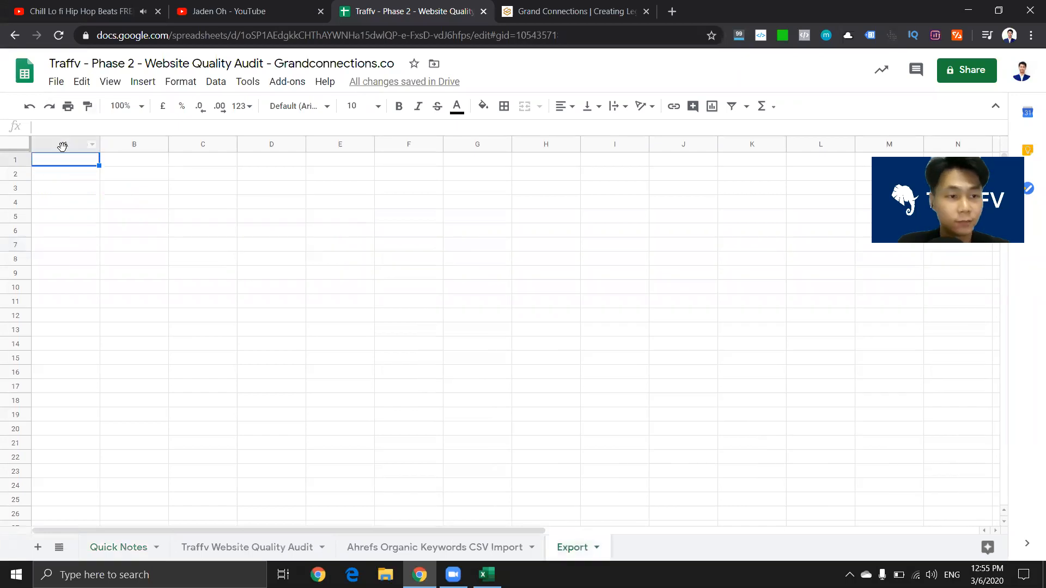
left_click(8, 144)
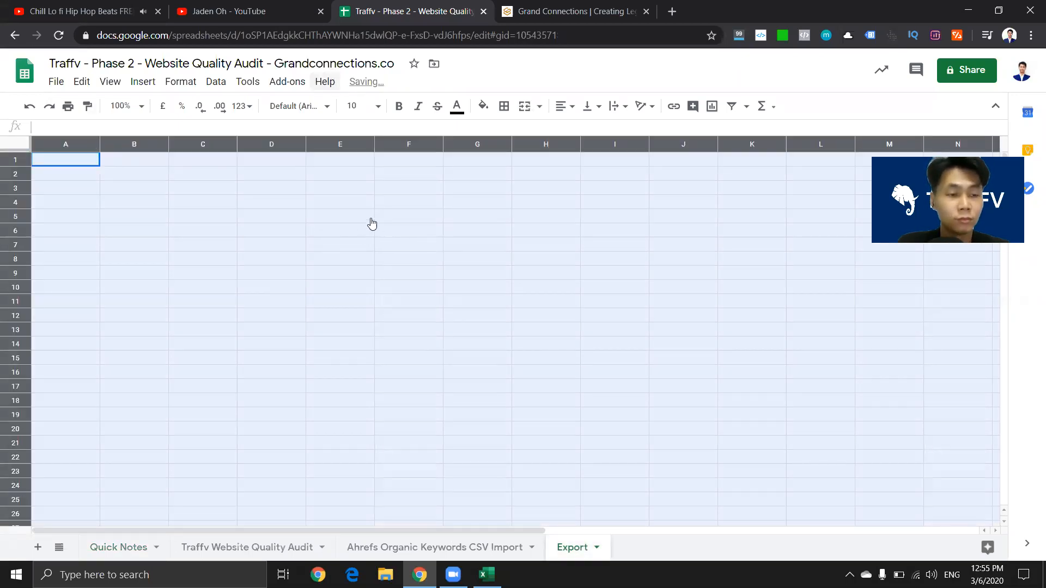
key("ctrl+v")
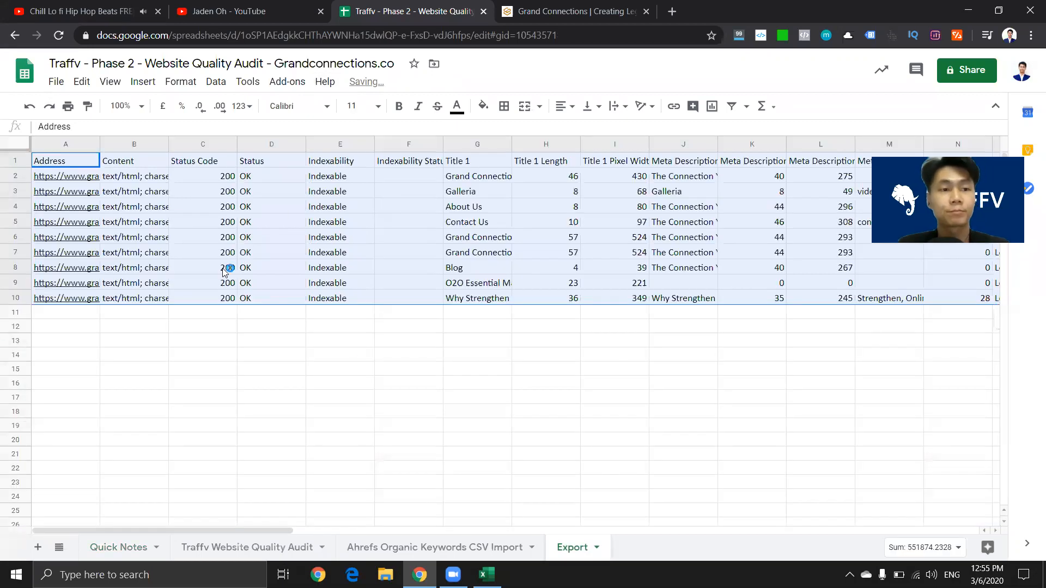
Step: Review the URL, Page Depth, Status Code and Index / Noindex headings in the Traffv Website Quality Audit sheet
left_click(373, 411)
left_click(215, 326)
left_click_drag(597, 483, 70, 176)
left_click(756, 413)
left_click(240, 543)
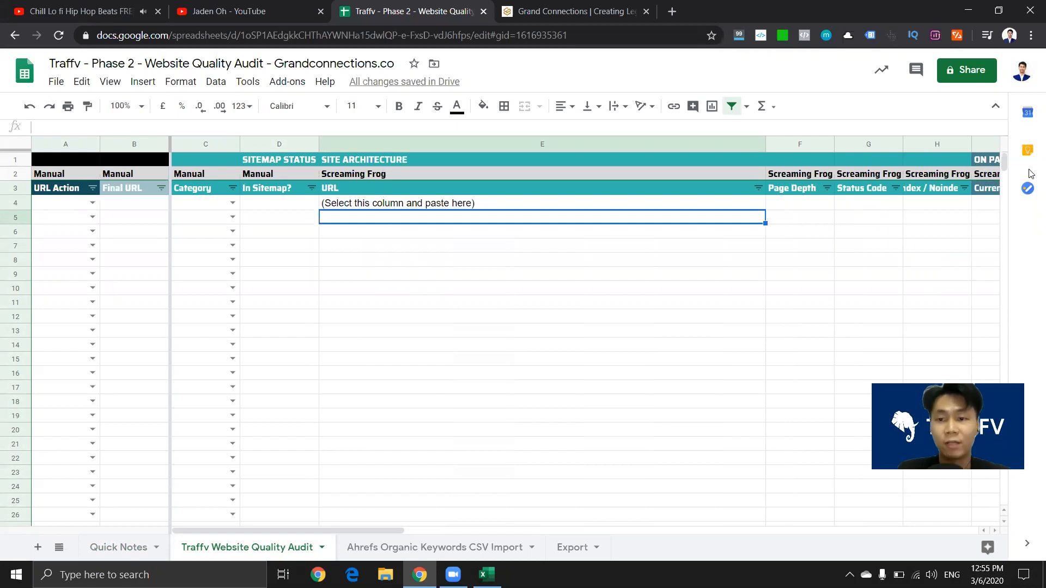
left_click_drag(311, 530, 343, 530)
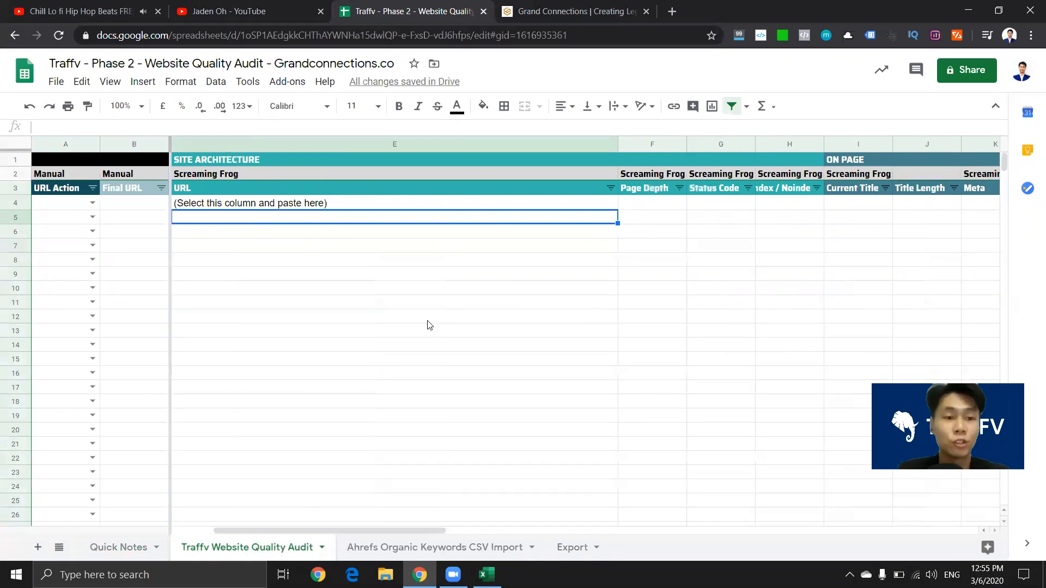
left_click(349, 189)
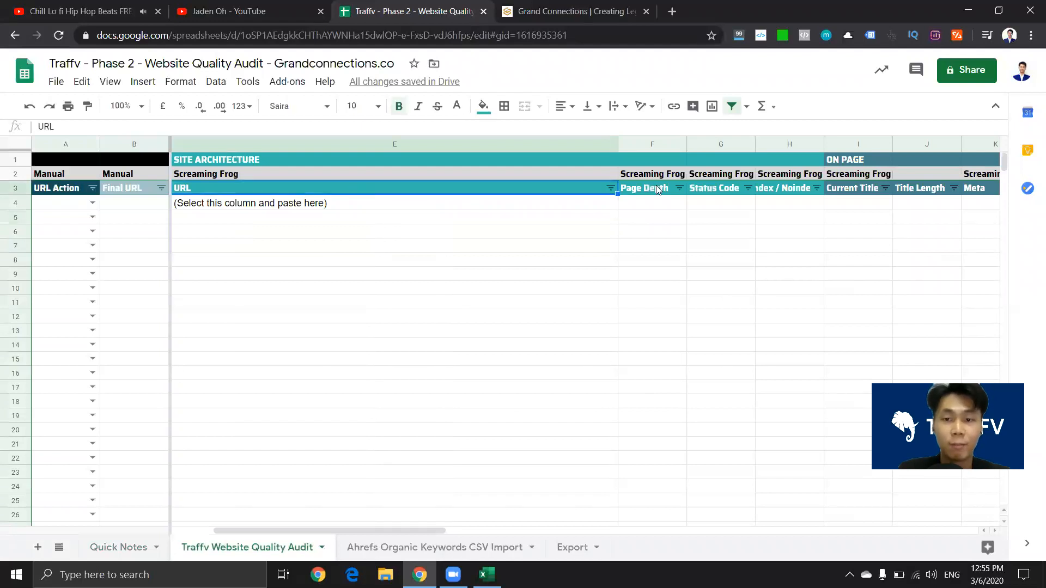
left_click(656, 189)
left_click(730, 193)
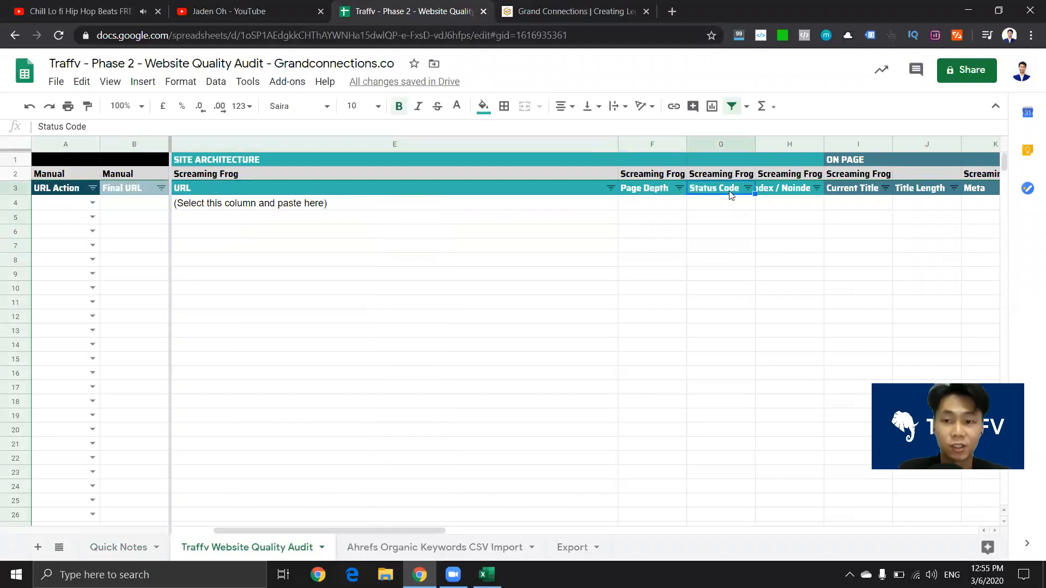
left_click(803, 196)
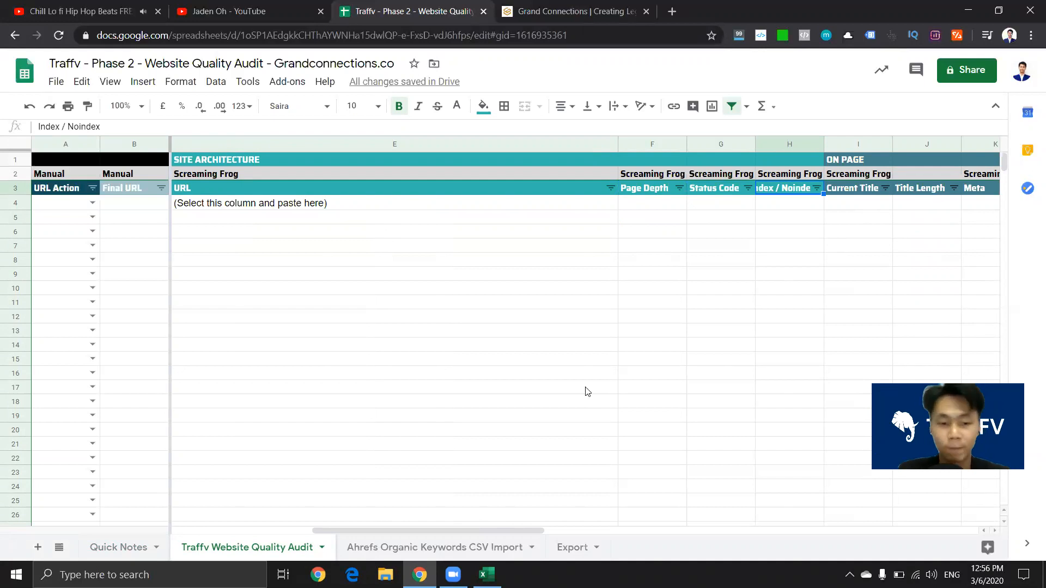
Step: Compare the column order of the Export sheet with the Screaming Frog columns of the Traffv Website Quality Audit sheet
scroll(409, 531, "left", 2)
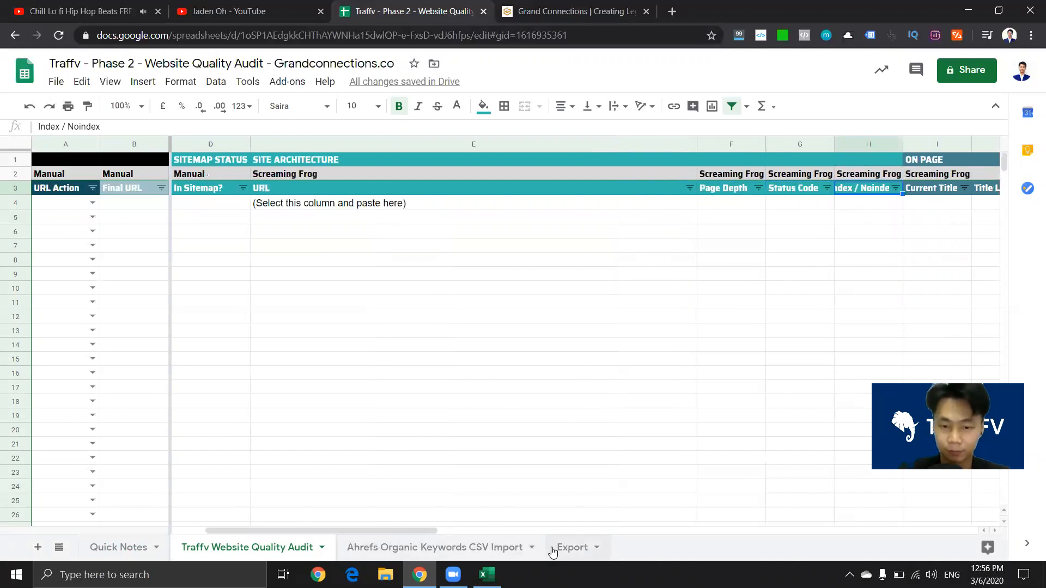
left_click(553, 552)
left_click(351, 297)
left_click(388, 469)
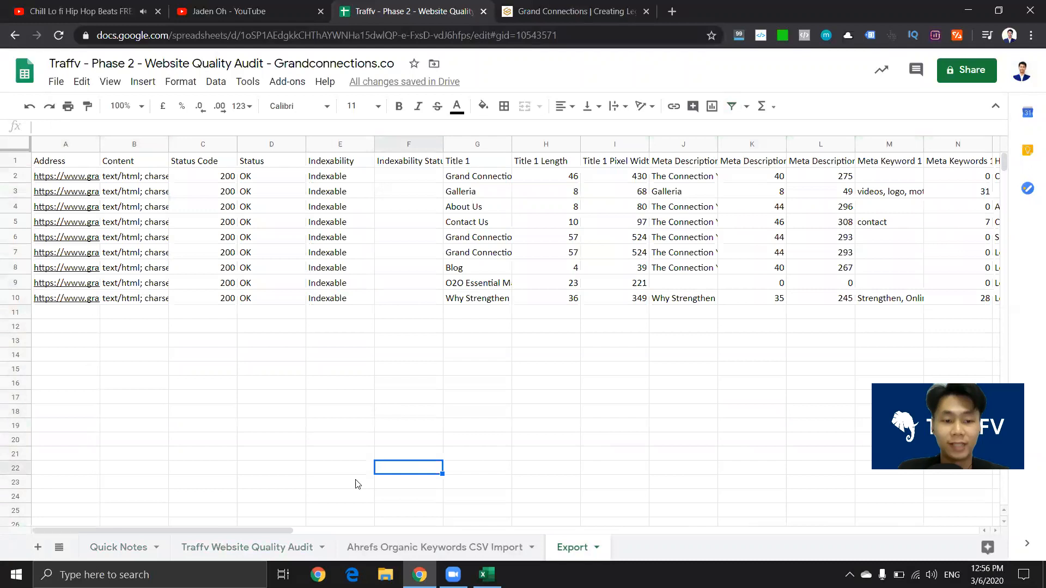
left_click(243, 547)
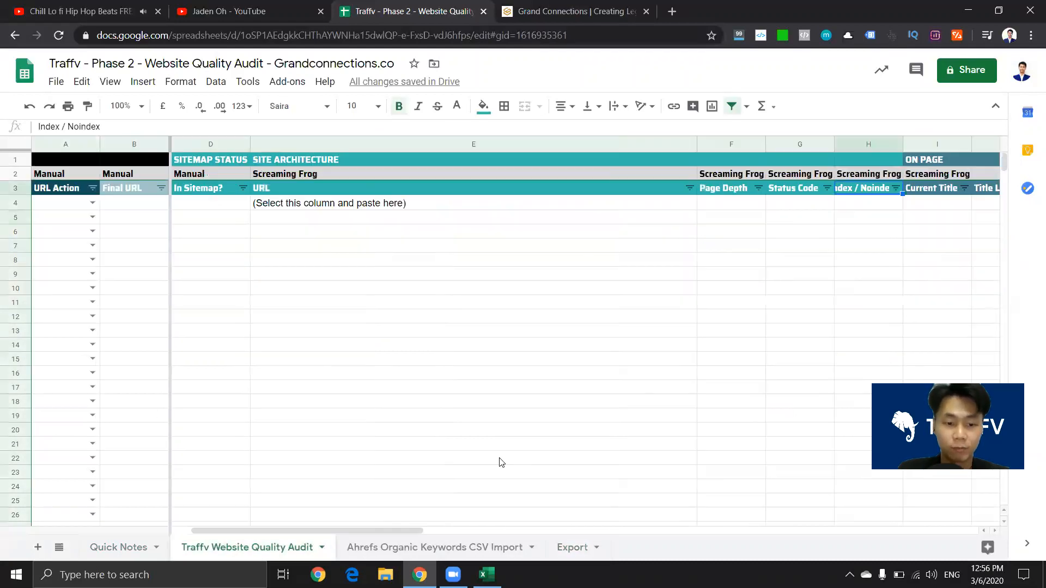
left_click(575, 546)
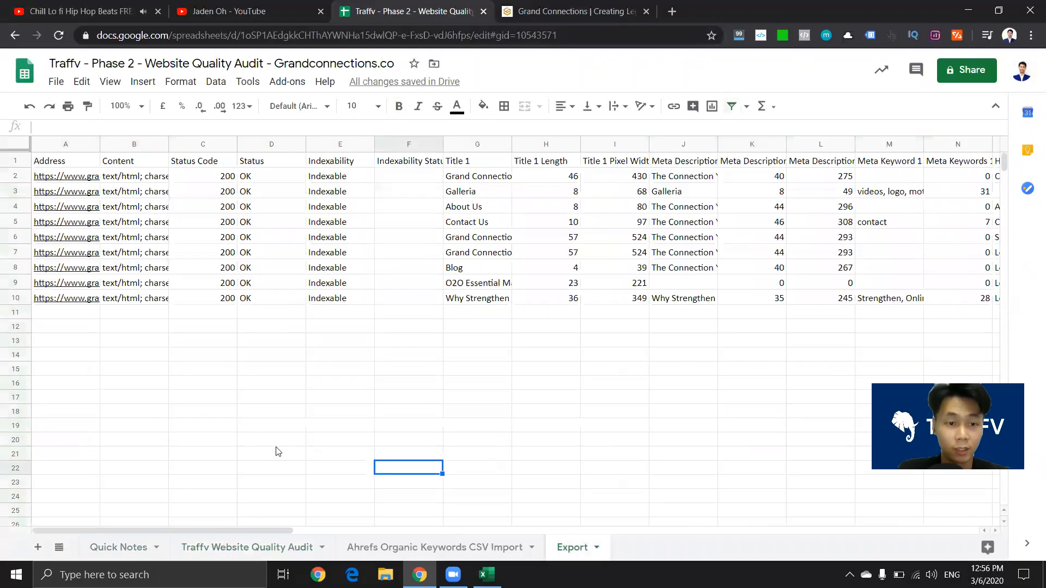
left_click(248, 547)
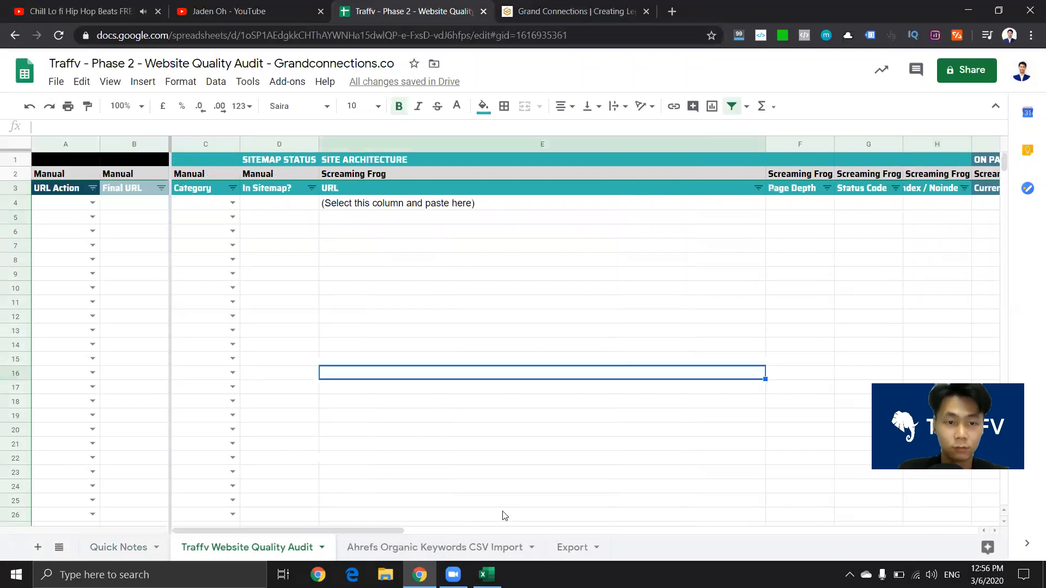
left_click_drag(205, 530, 239, 528)
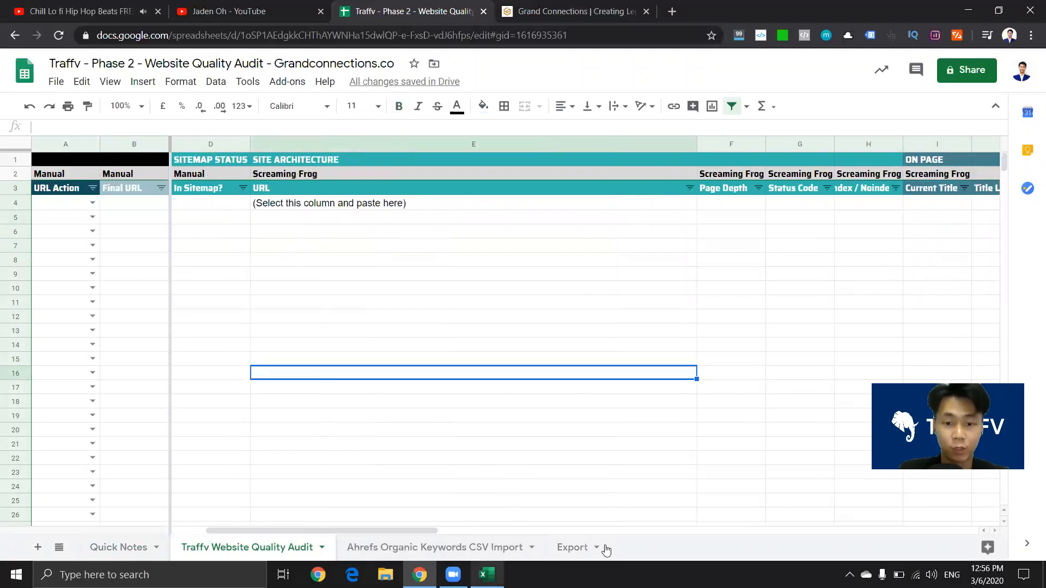
left_click(603, 549)
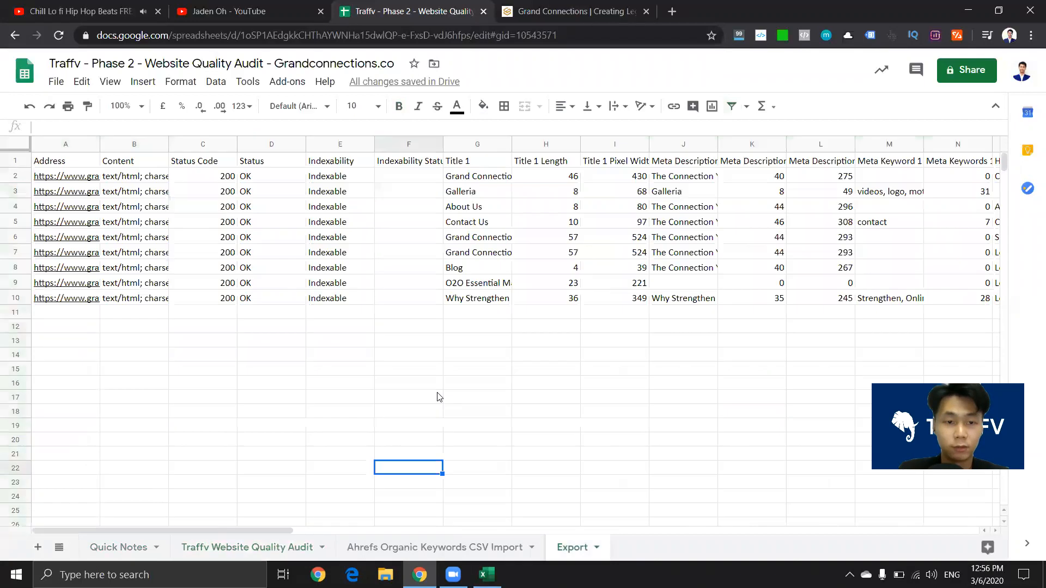
left_click(70, 142)
left_click(240, 548)
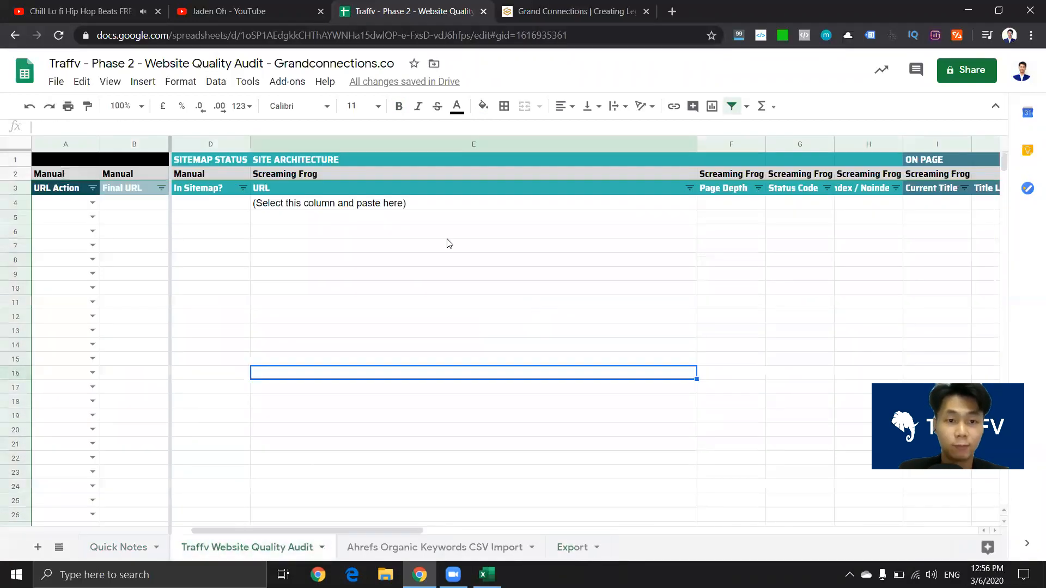
Step: Check the audit sheet's Page Depth and Status Code headings against the headings in the Export sheet
left_click(706, 175)
left_click(827, 188)
left_click(572, 548)
left_click(285, 285)
left_click(683, 192)
left_click(336, 238)
left_click(202, 172)
left_click(394, 323)
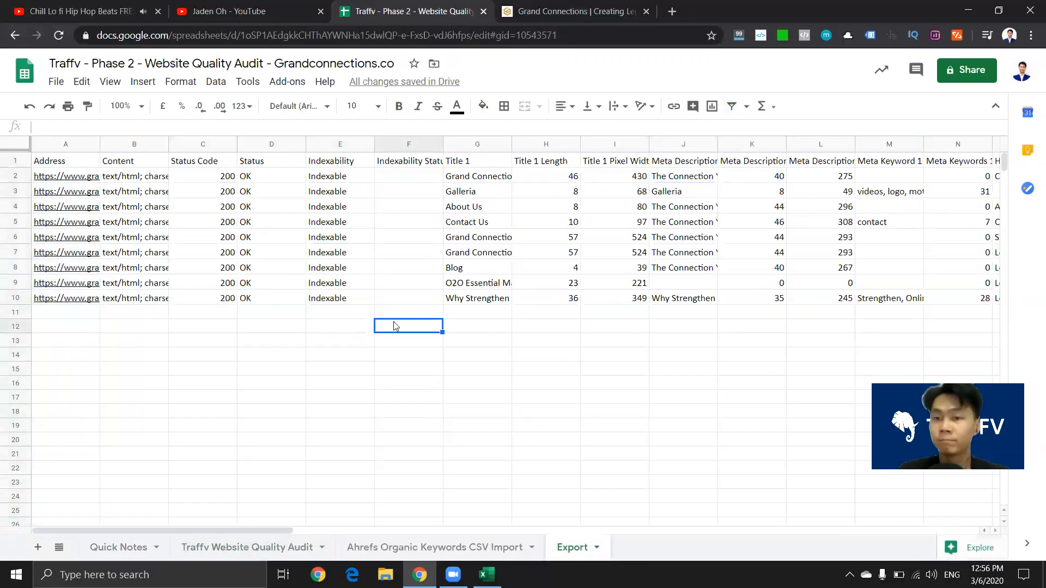
Step: Search the Export sheet for "depth" and move the Crawl Depth column directly after Address, as column B
left_click(420, 361)
key("ctrl+f")
type("depth")
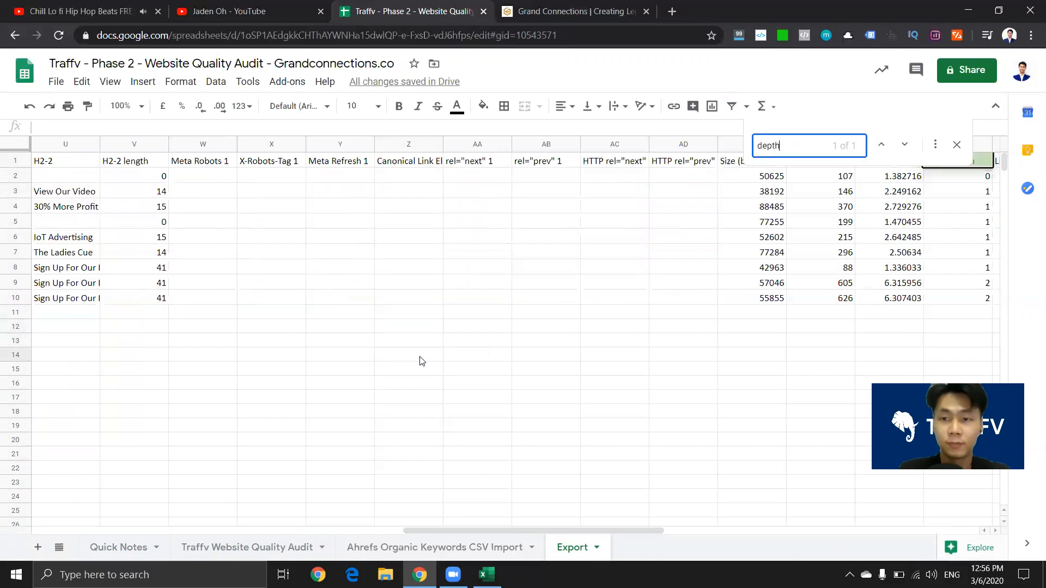
left_click(956, 146)
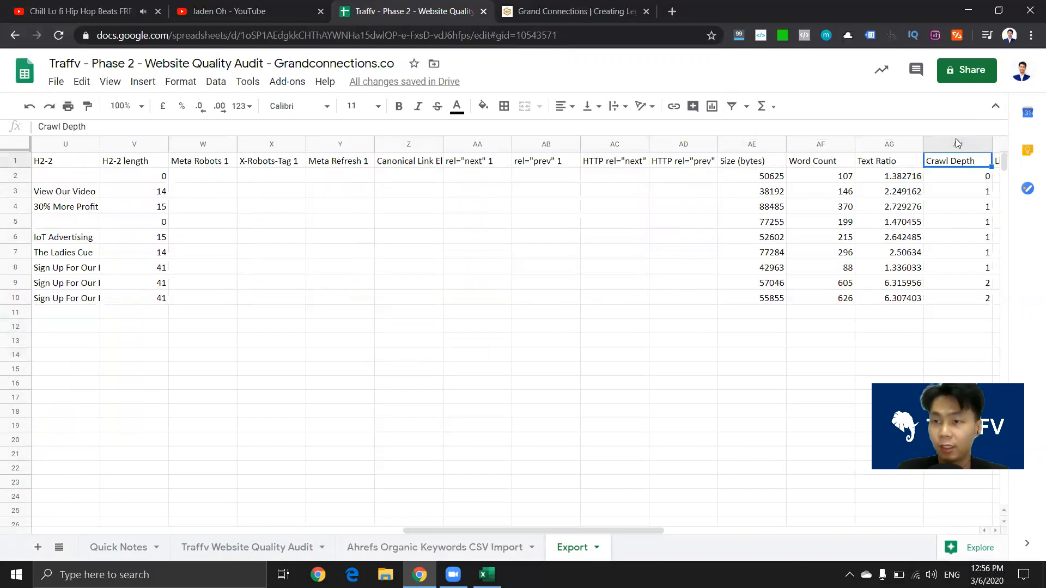
left_click(953, 143)
left_click_drag(954, 143, 120, 162)
Step: Move the Status Code column to C and the Indexability column to D in the Export sheet
left_click_drag(219, 148, 204, 142)
left_click(281, 143)
left_click(409, 145)
left_click_drag(409, 144, 275, 144)
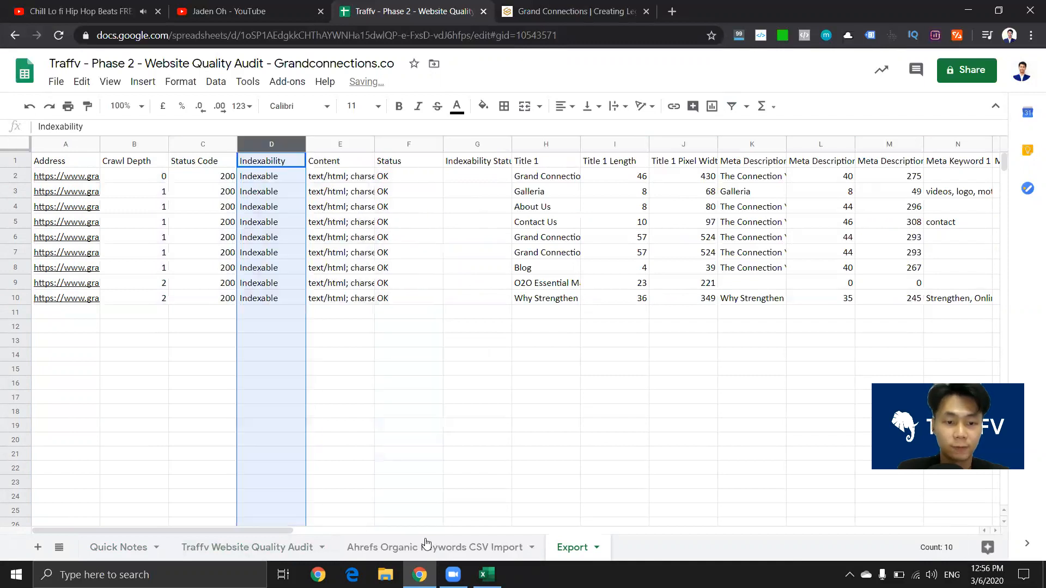
Step: Following the audit sheet's column order, move the Title 1 and Title 1 Length columns to E and F in the Export sheet
left_click(262, 548)
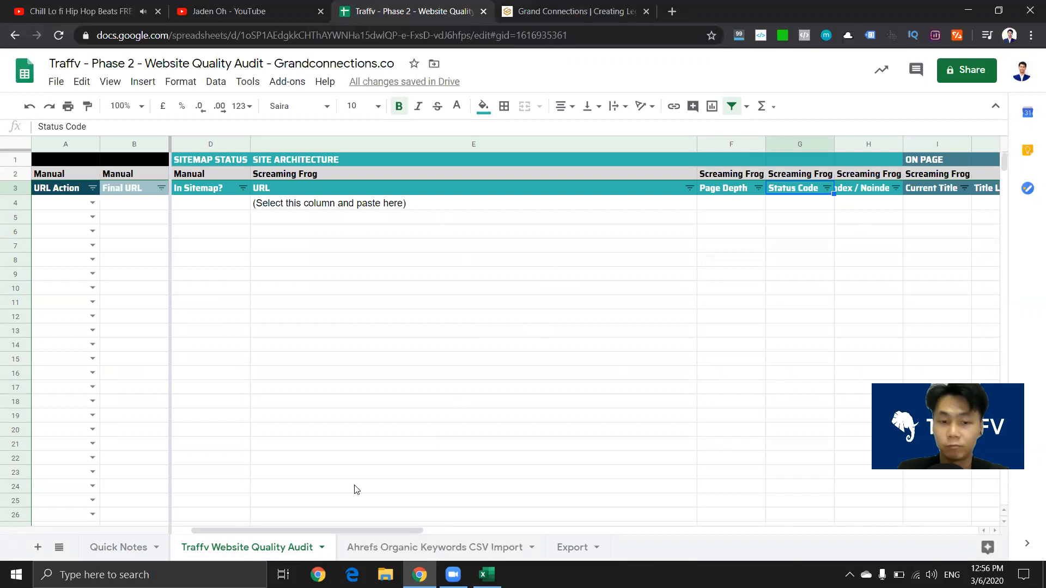
left_click(578, 547)
left_click(593, 281)
left_click(546, 165)
left_click(592, 174)
left_click(479, 163)
left_click(563, 162)
left_click(624, 161)
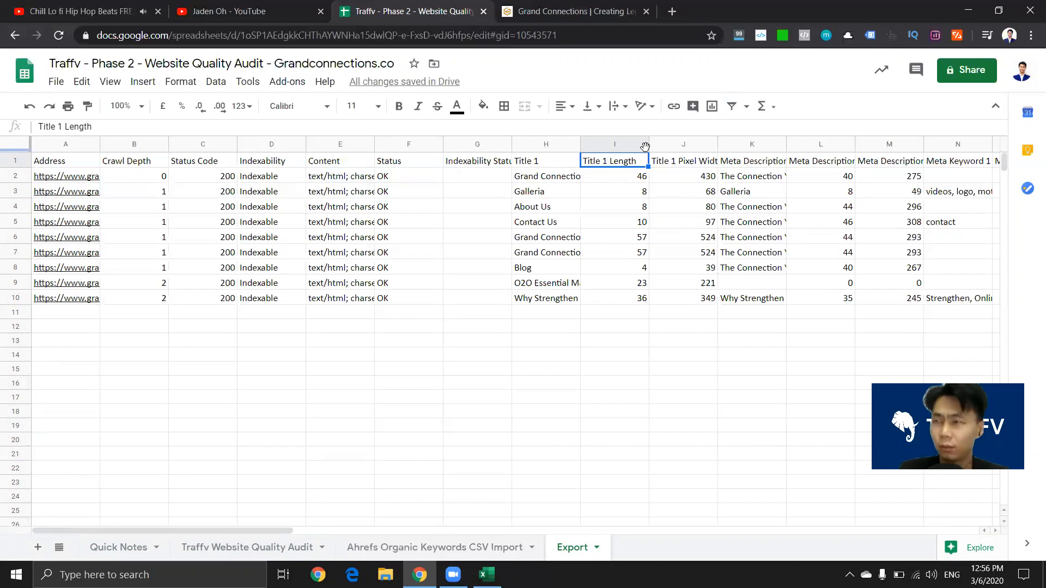
left_click(539, 150)
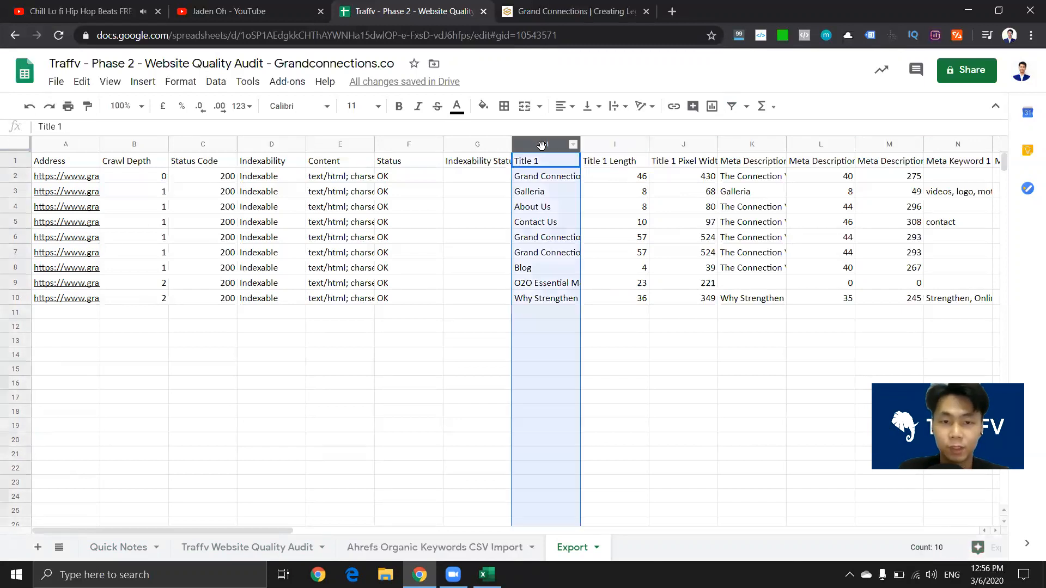
left_click_drag(538, 149, 327, 158)
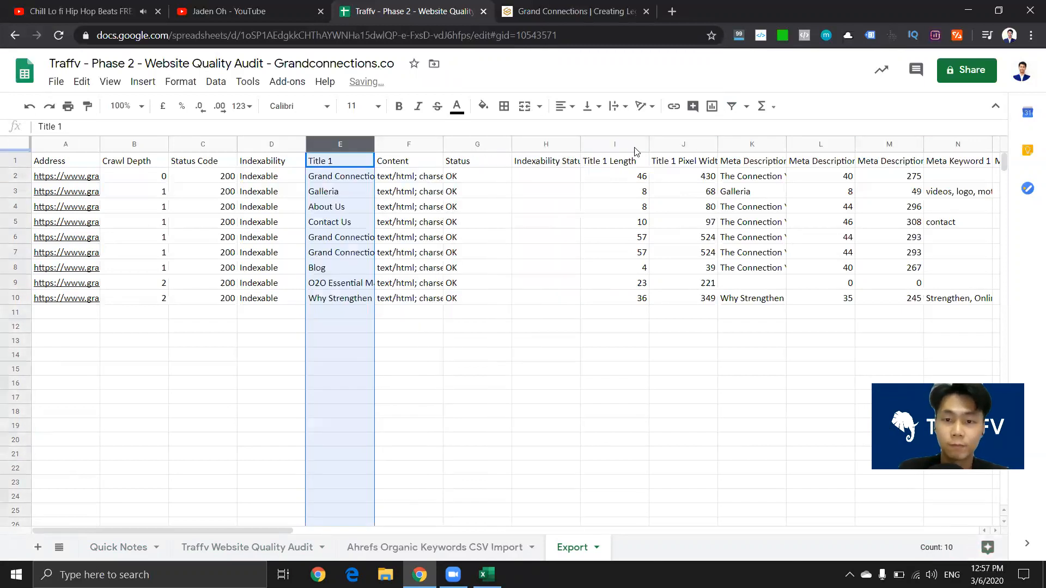
left_click(612, 144)
left_click_drag(609, 144, 434, 151)
Step: Move the Meta Description 1 and Meta Description 1 Length columns to G and H, directly after Title 1 Length
left_click(757, 144)
left_click_drag(757, 144, 469, 148)
left_click(813, 148)
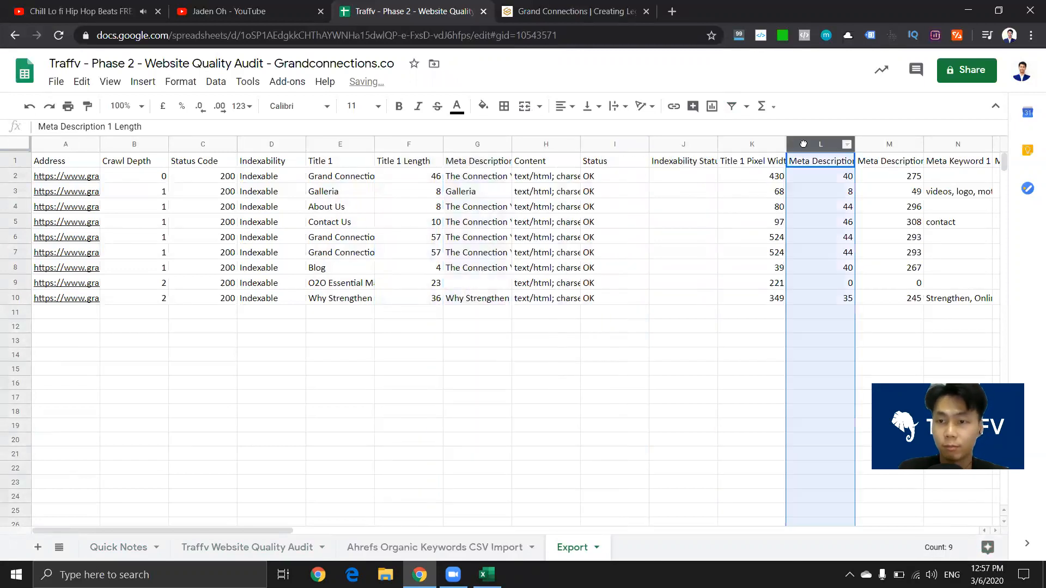
left_click_drag(813, 148, 672, 163)
left_click_drag(514, 162, 509, 466)
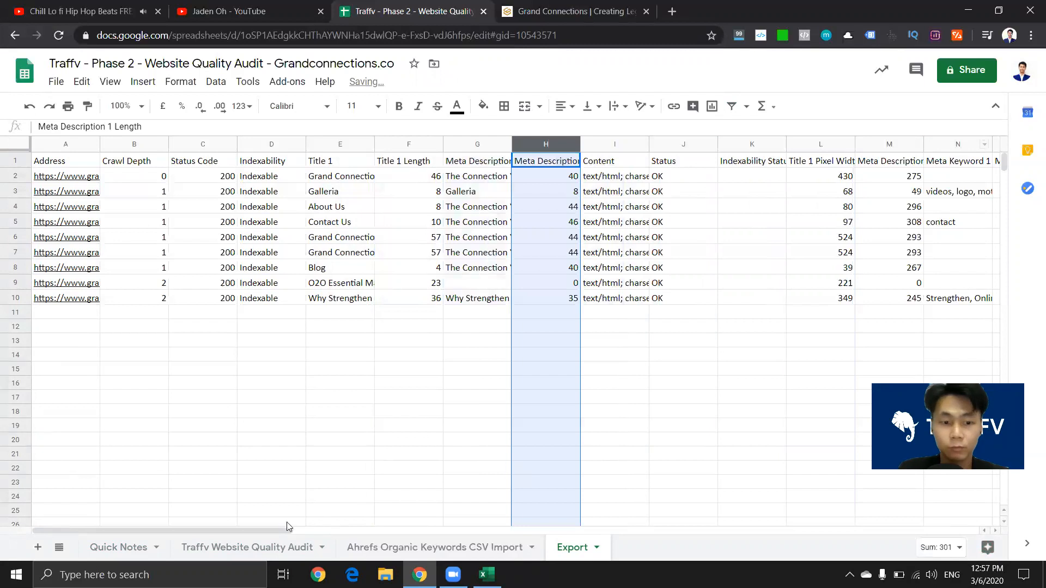
Step: Examine the Meta Keyword 1 and Meta Keywords 1 Length columns and their entries in the Export sheet
left_click(951, 163)
left_click_drag(245, 531, 300, 531)
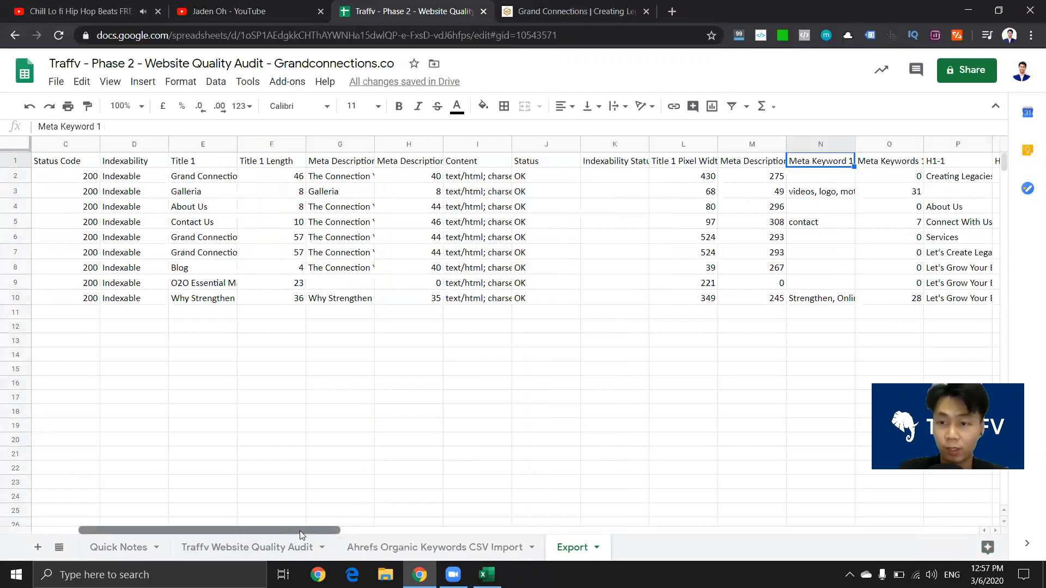
left_click(880, 145)
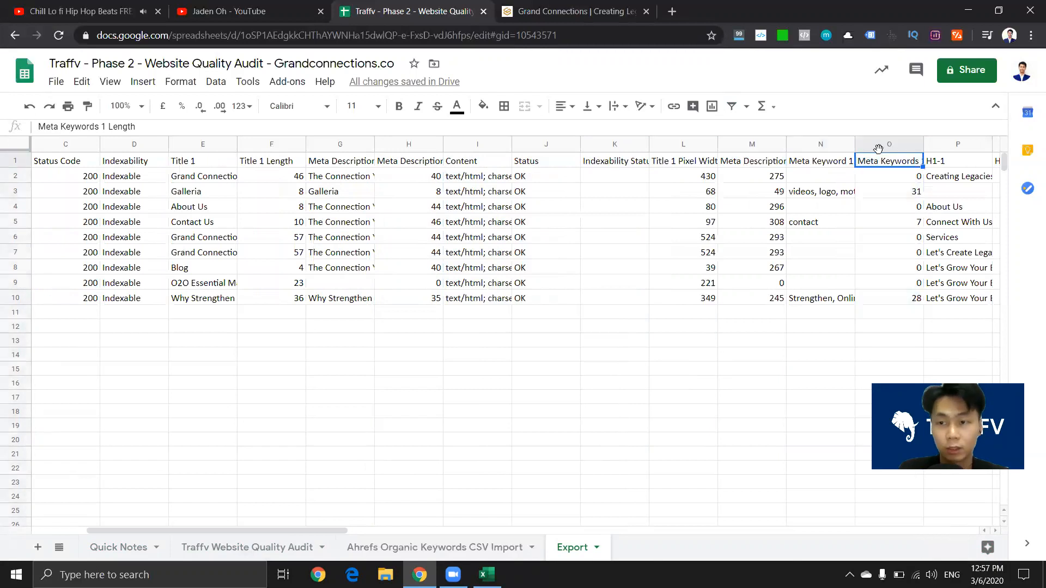
left_click(811, 162)
left_click(884, 163)
left_click(821, 164)
left_click(880, 172)
left_click(827, 200)
left_click(867, 194)
left_click(834, 192)
left_click(919, 203)
left_click(815, 194)
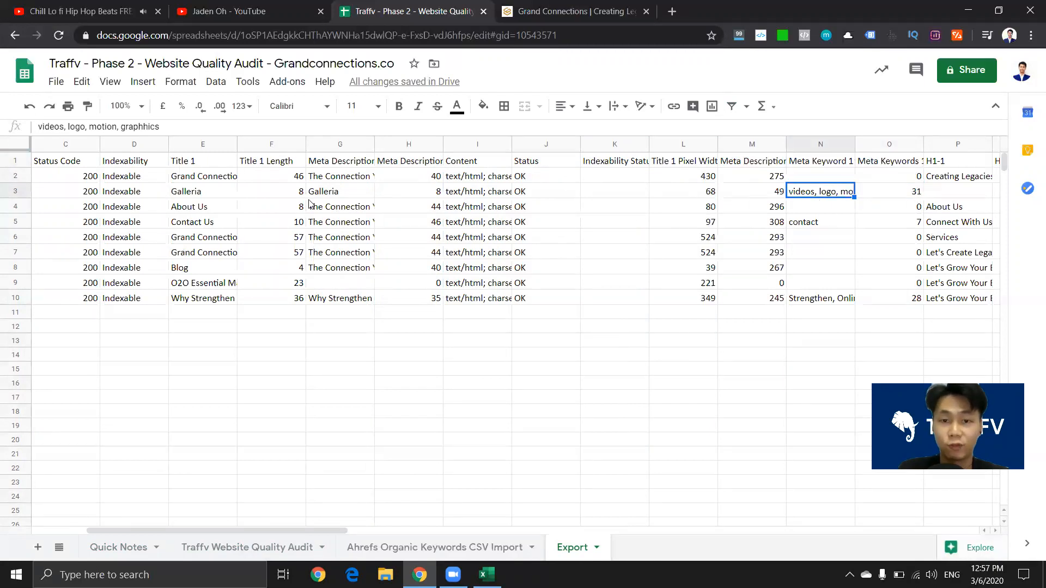
Step: Move the H1-1 and H1-1 length columns to I and J, directly after Meta Description 1 Length
left_click(953, 145)
left_click_drag(954, 145, 492, 147)
left_click_drag(258, 530, 377, 529)
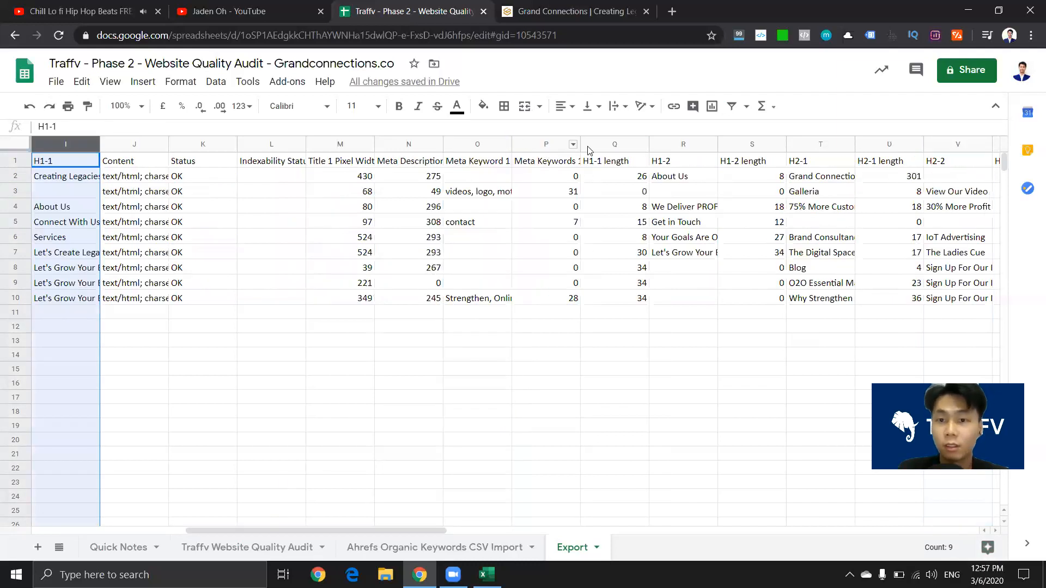
left_click(604, 145)
left_click_drag(603, 145, 152, 151)
Step: Check which heading follows H1 Length in the audit sheet, search the Export sheet for "count", and move Word Count to column K
left_click(246, 547)
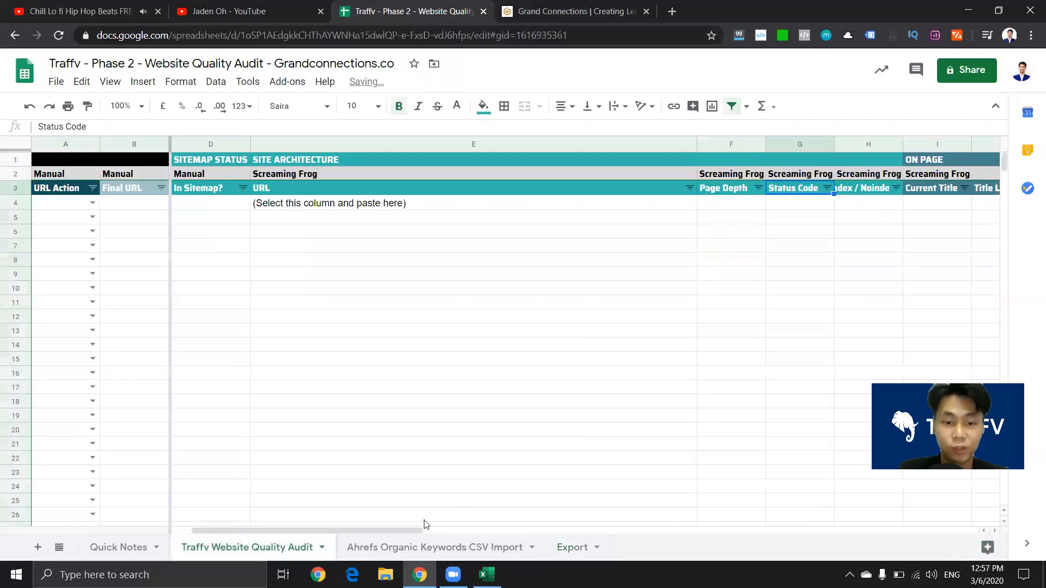
left_click_drag(409, 528, 600, 532)
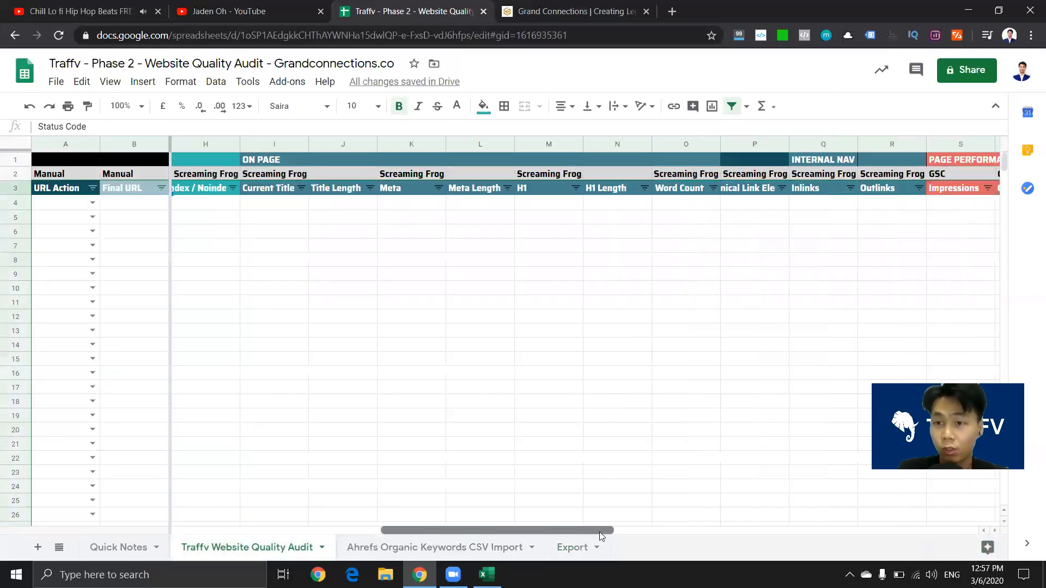
left_click(541, 191)
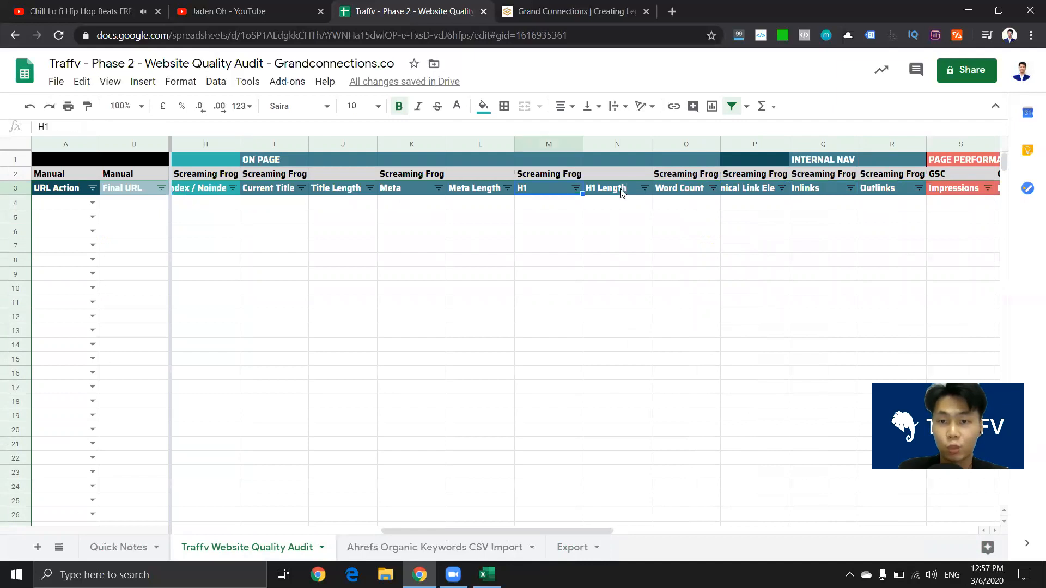
left_click(702, 193)
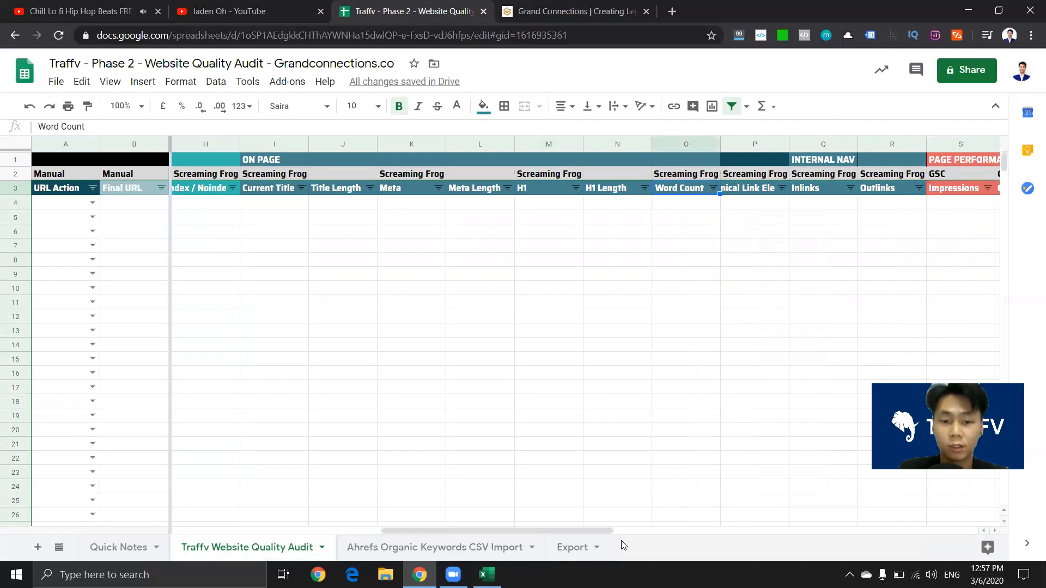
left_click(572, 547)
left_click(586, 322)
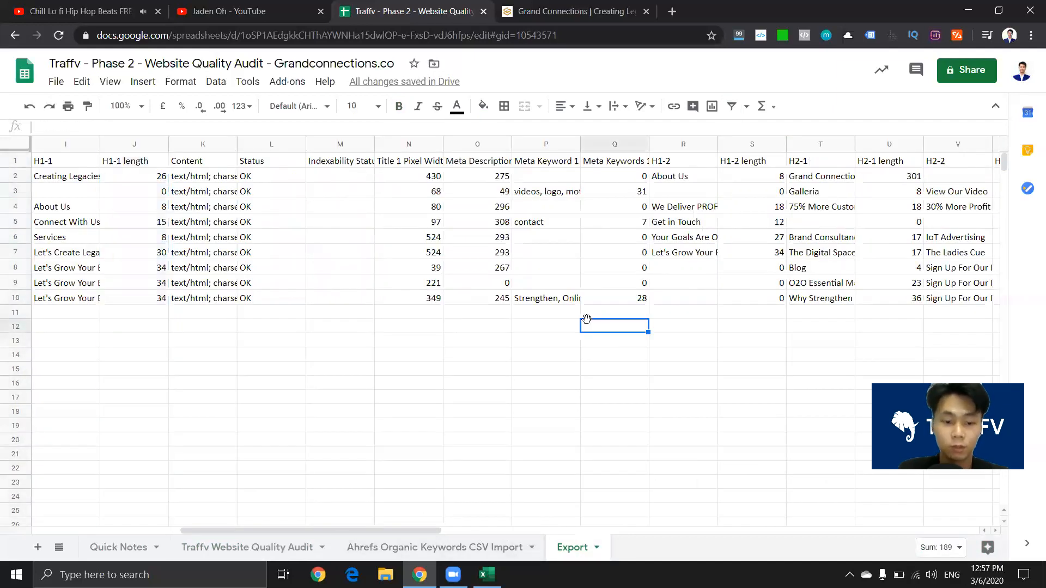
key("ctrl+f")
type("count")
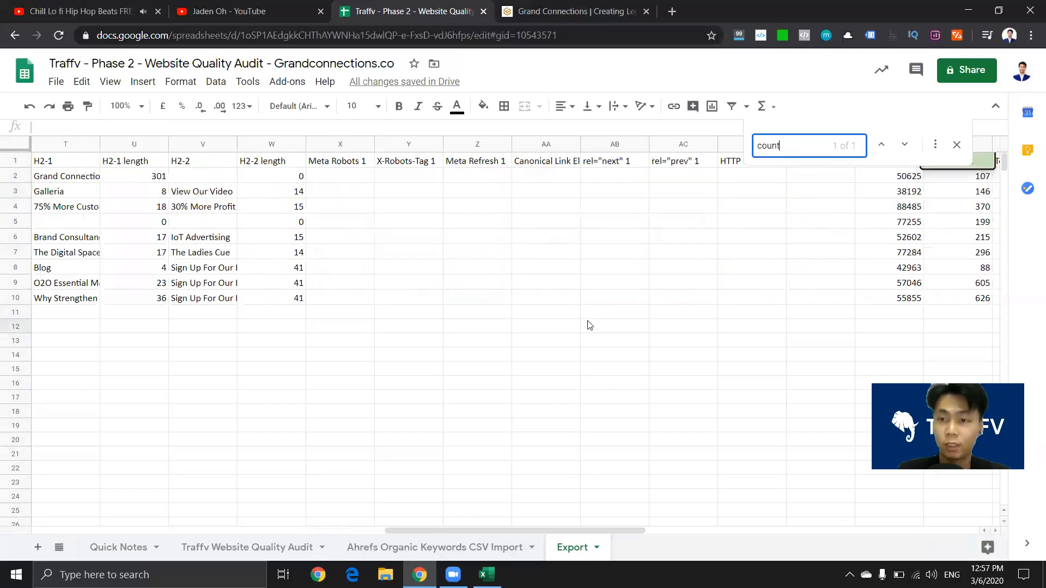
left_click(958, 143)
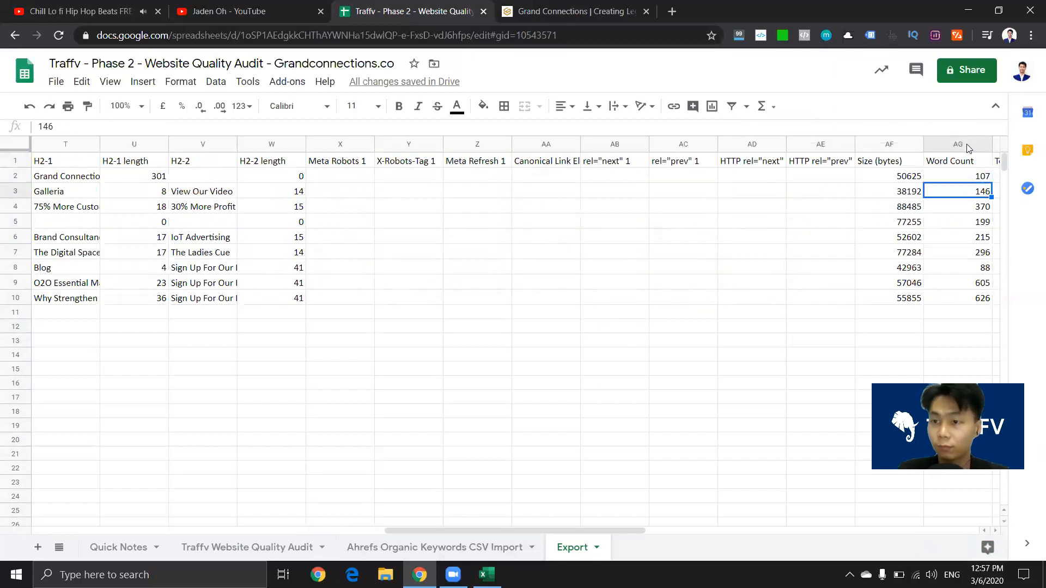
left_click(958, 144)
left_click_drag(588, 157, 462, 146)
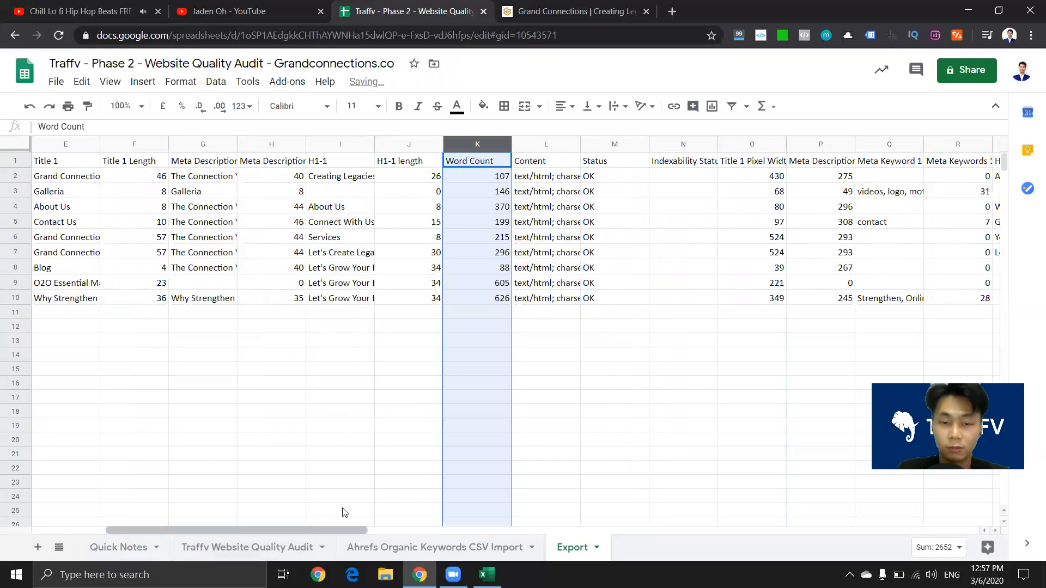
Step: Search the Export sheet for "canon" and move the Canonical Link Element 1 column to L, directly after Word Count
left_click(546, 425)
key("ctrl+f")
type("canon")
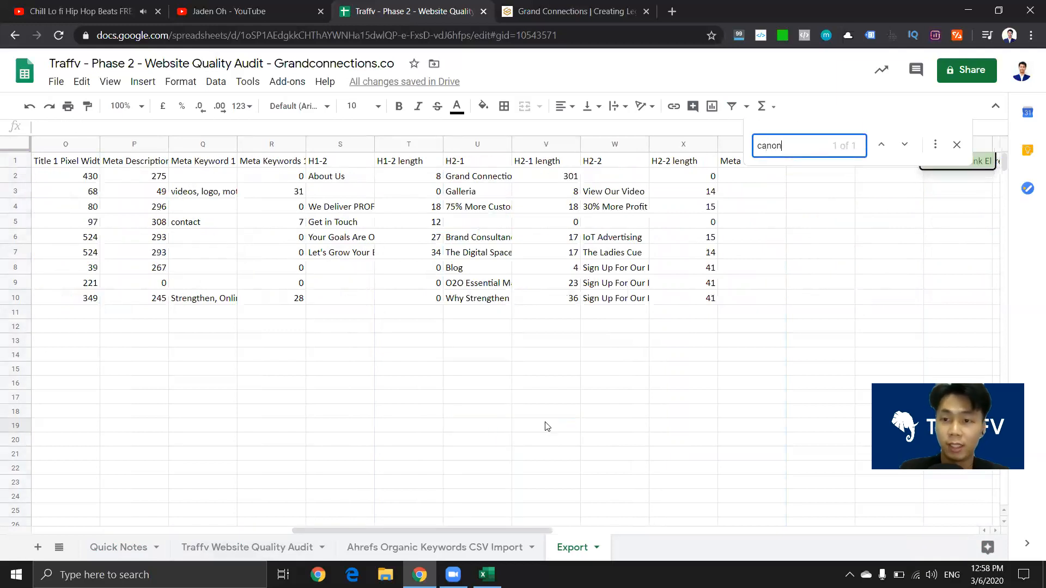
left_click(957, 145)
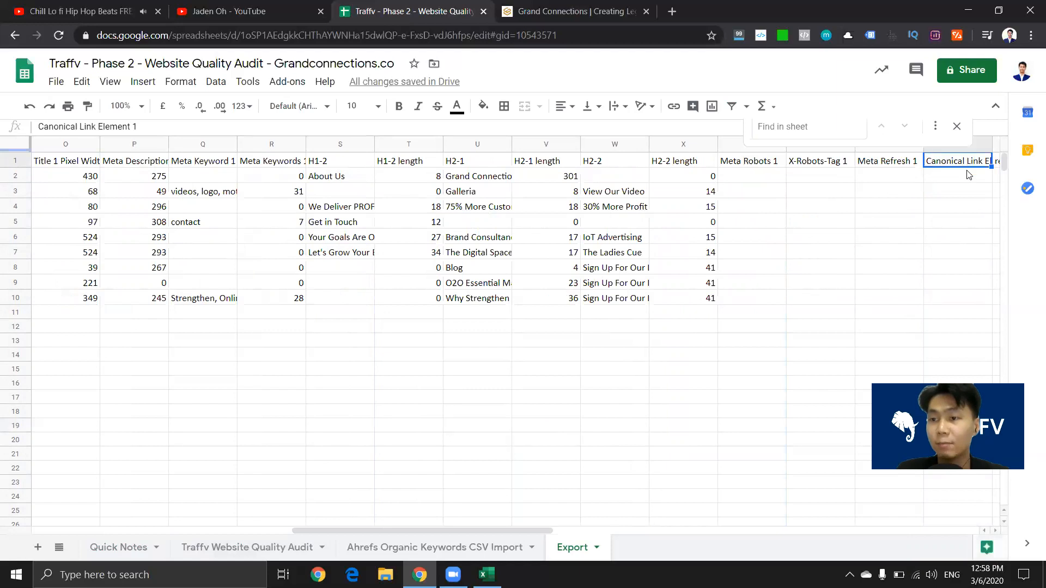
left_click(957, 142)
mouse_move(956, 139)
left_mouse_down()
mouse_move(3, 170)
mouse_move(789, 153)
mouse_move(820, 186)
left_mouse_up()
left_click(821, 177)
left_click(802, 161)
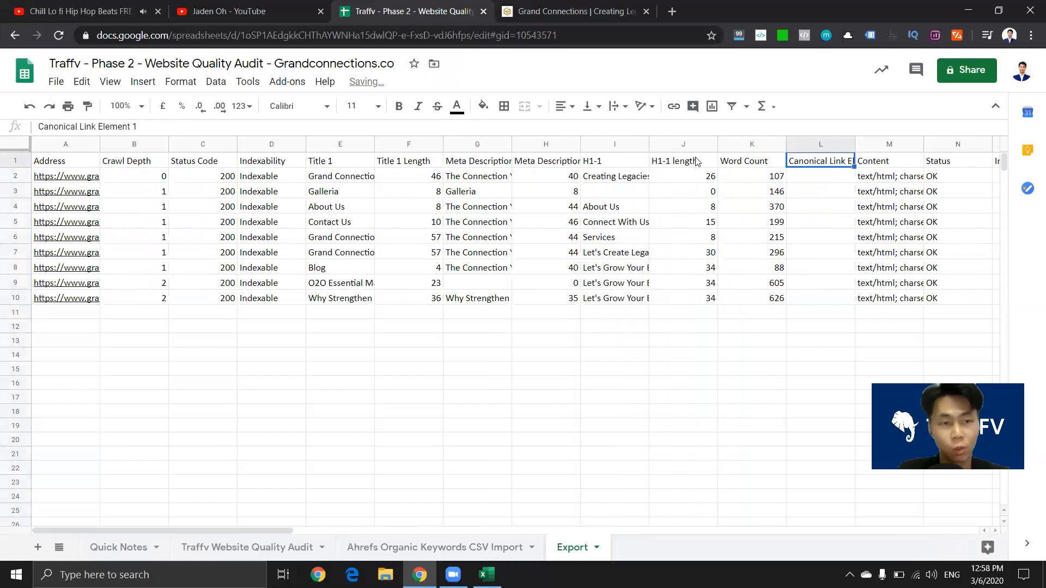
Step: Examine the Canonical Link Element 1 cells in rows 2 to 10 against the page addresses in the Address column
left_click(202, 182)
left_click(155, 174)
left_click(408, 176)
left_click(747, 173)
left_click(815, 174)
left_click(66, 179)
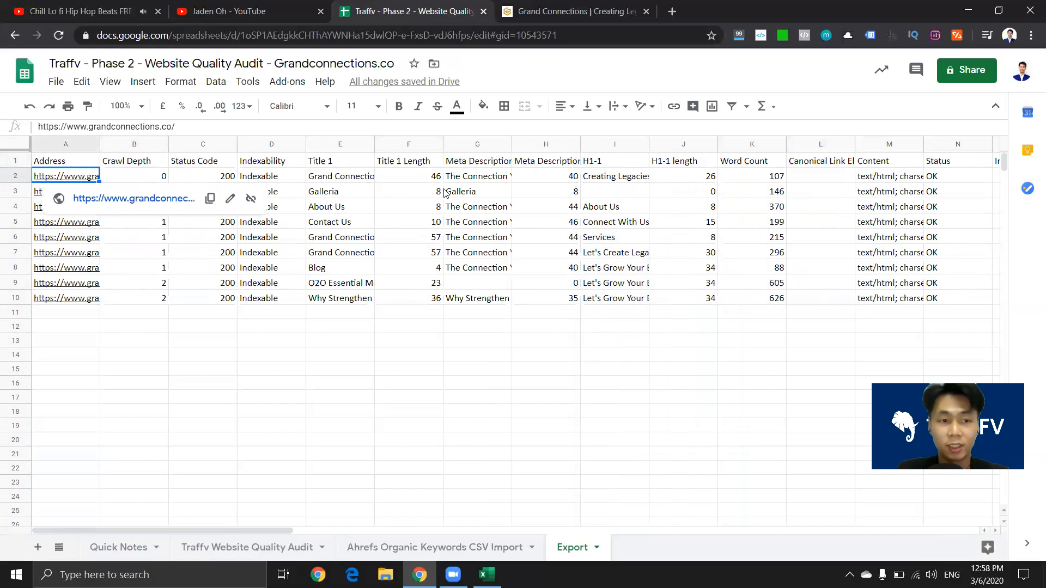
left_click(832, 180)
left_click(59, 178)
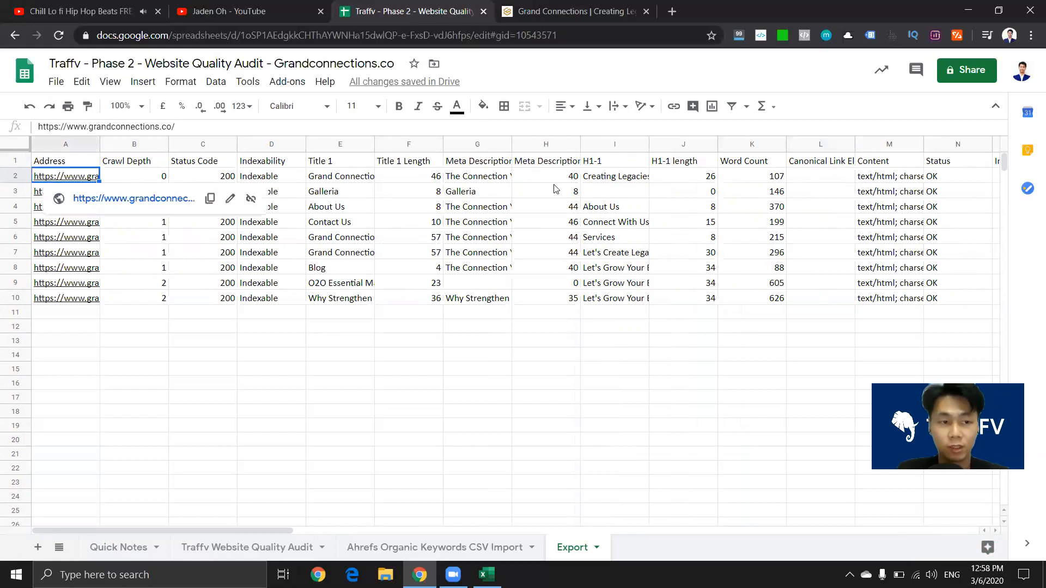
left_click(817, 179)
left_click(89, 182)
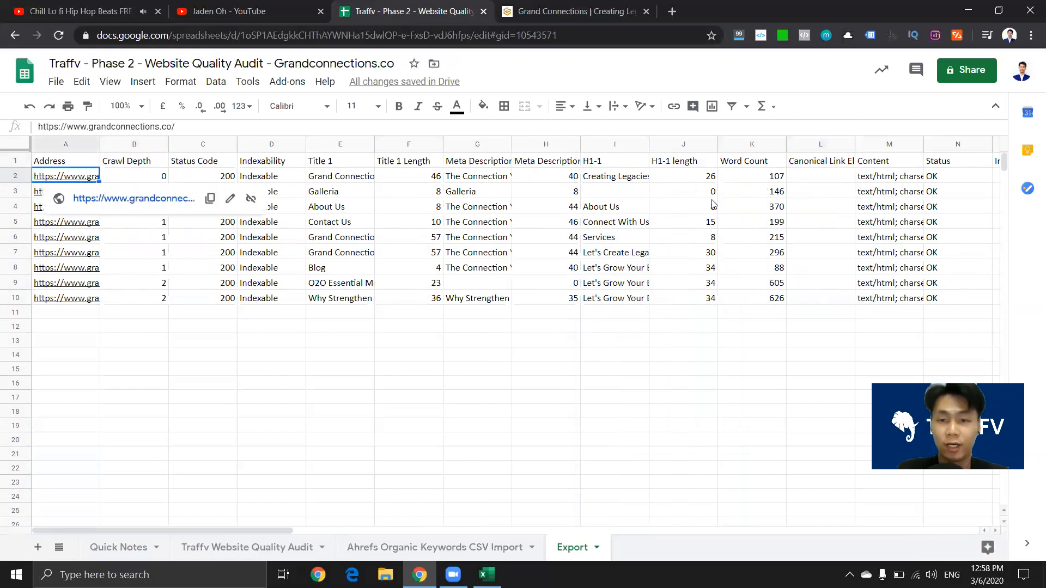
left_click(709, 205)
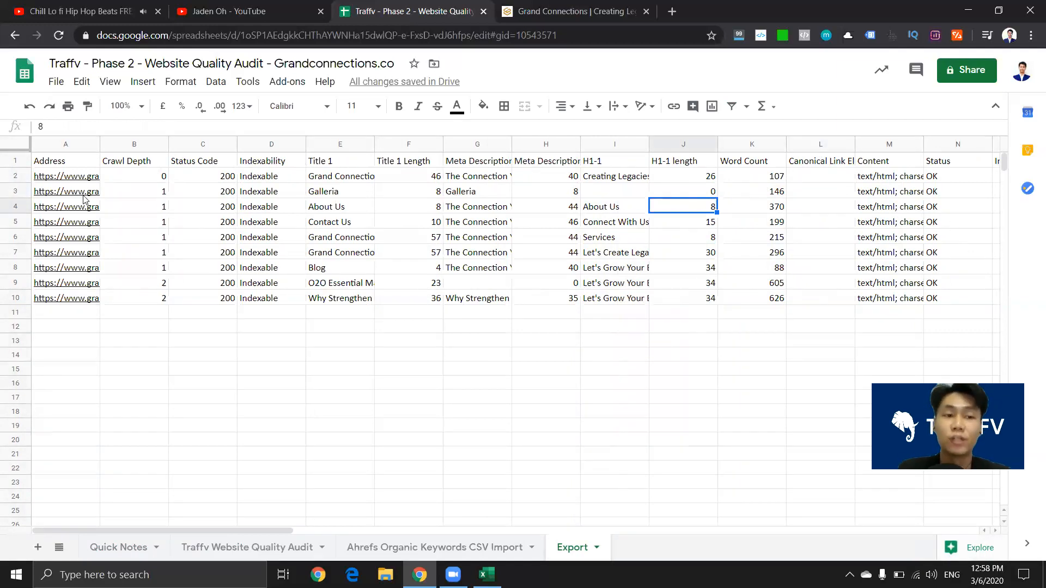
left_click(76, 220)
left_click(815, 180)
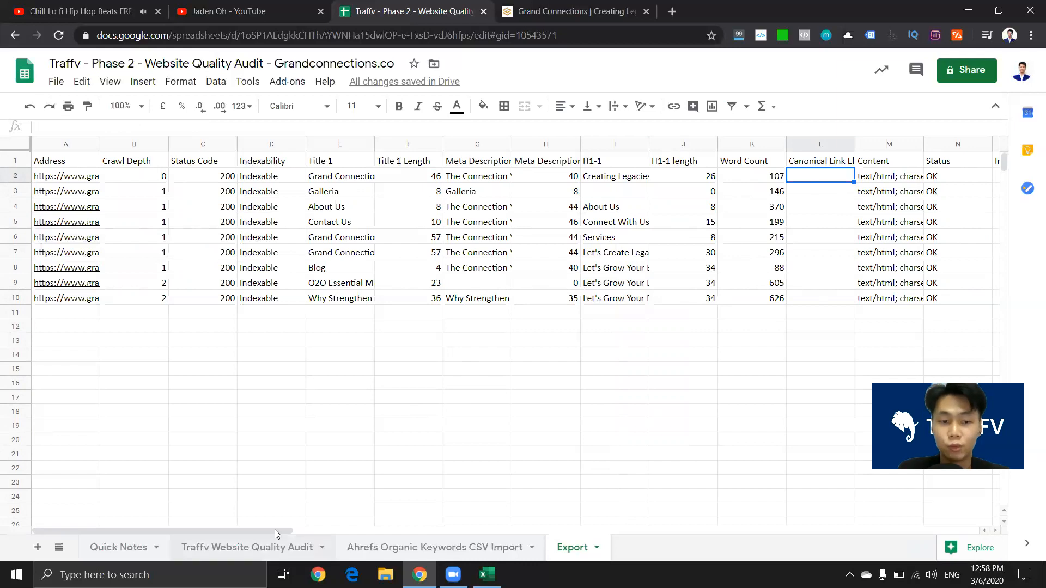
left_click(611, 369)
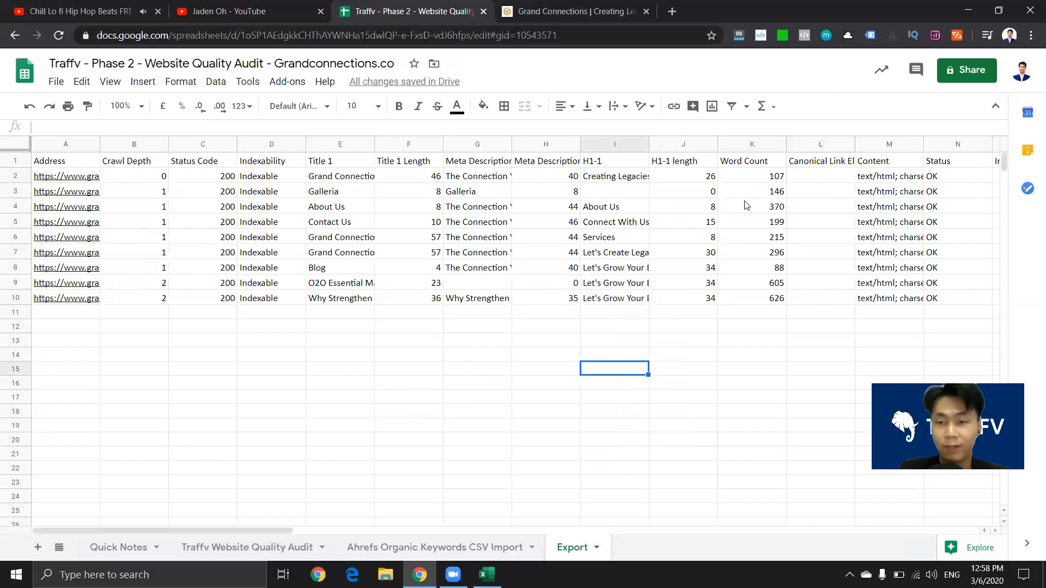
left_click_drag(832, 182, 828, 298)
left_click(466, 399)
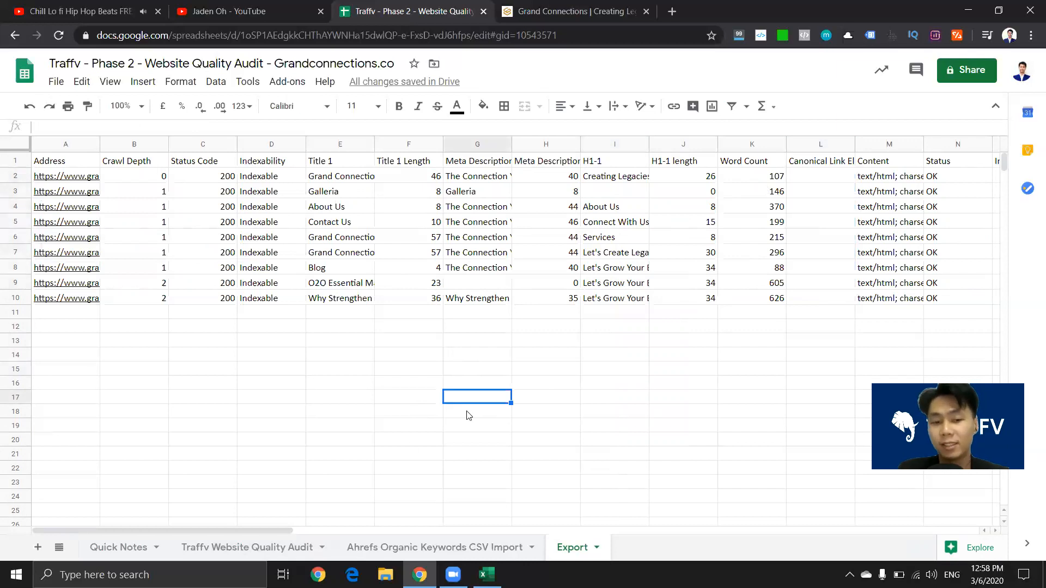
Step: Check which headings follow the canonical column in the audit sheet, and move Outlinks directly after Inlinks in the Export sheet
left_click_drag(286, 529, 451, 529)
left_click(271, 547)
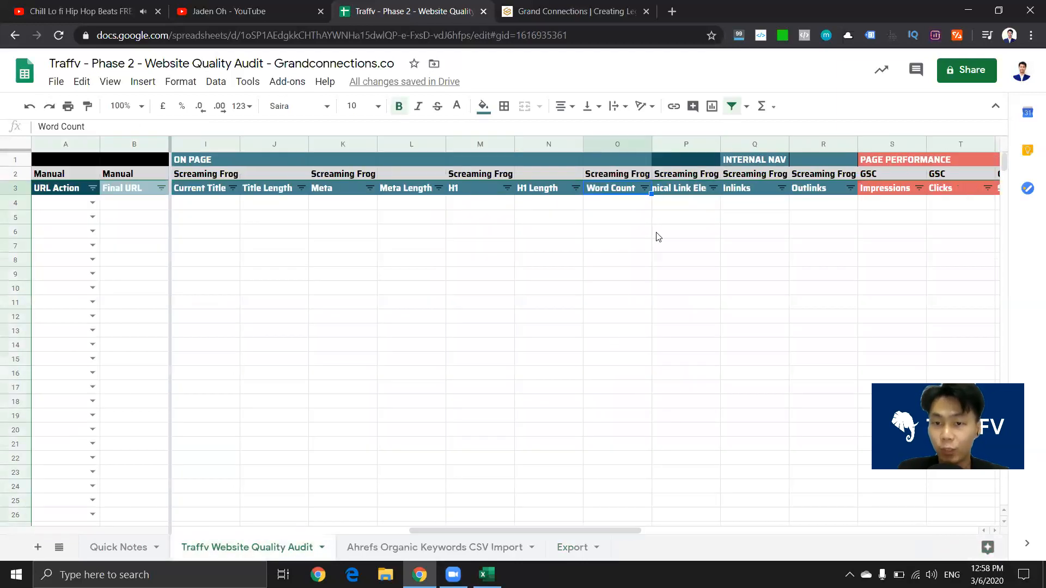
left_click(568, 547)
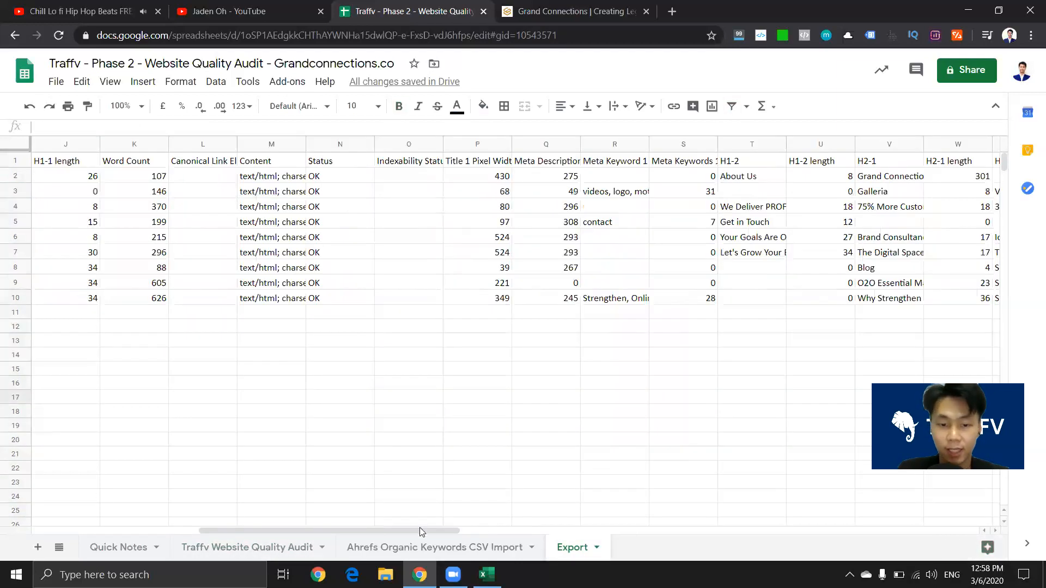
left_click_drag(420, 527, 850, 530)
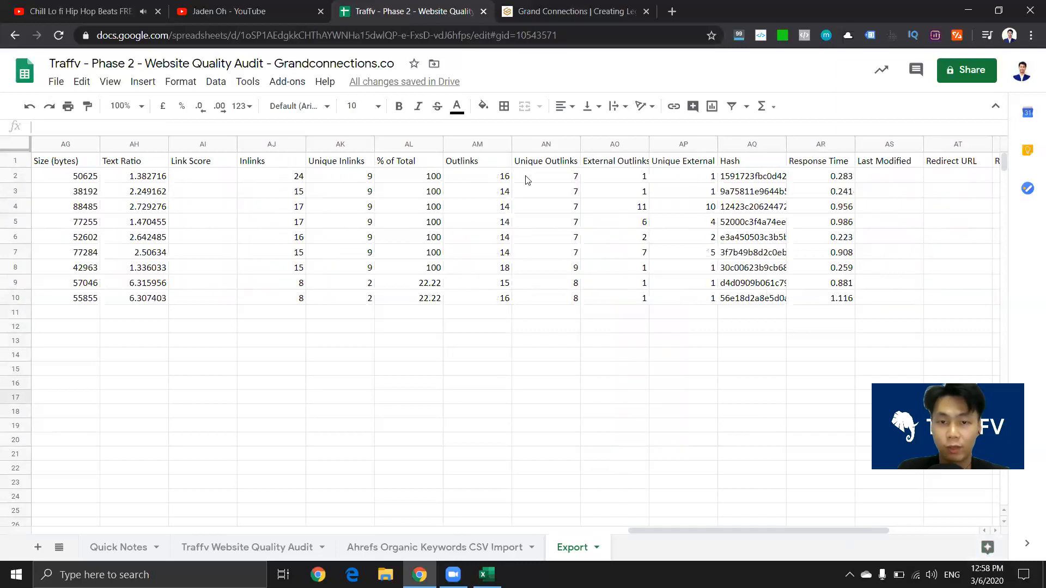
left_click(449, 147)
left_click_drag(449, 147, 337, 261)
left_click_drag(382, 142, 341, 146)
Step: Move the Inlinks and Outlinks columns together to M and N, directly after Canonical Link Element 1
left_click_drag(272, 181, 264, 305)
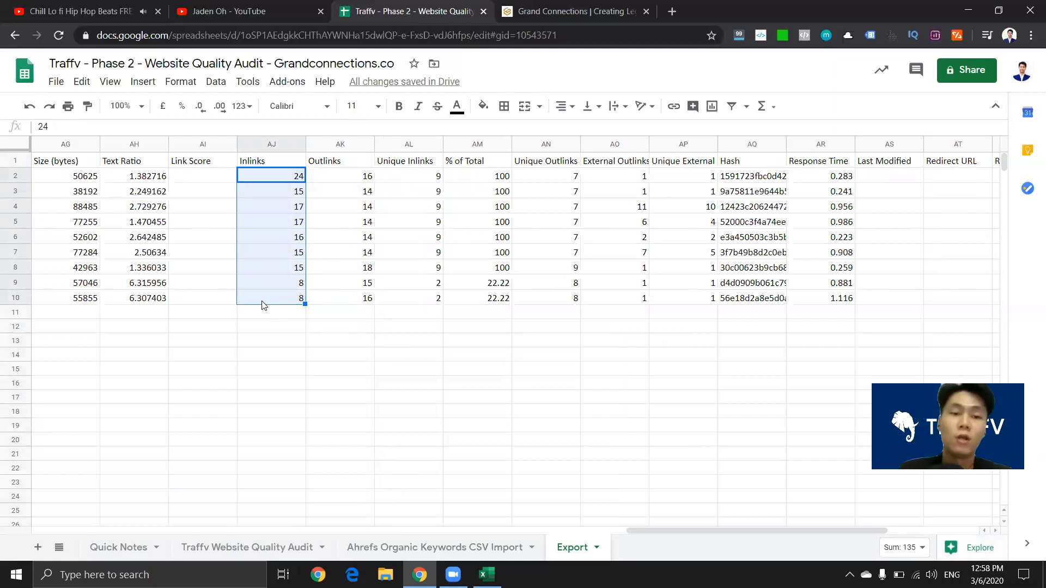
left_click(340, 181)
left_click(291, 160)
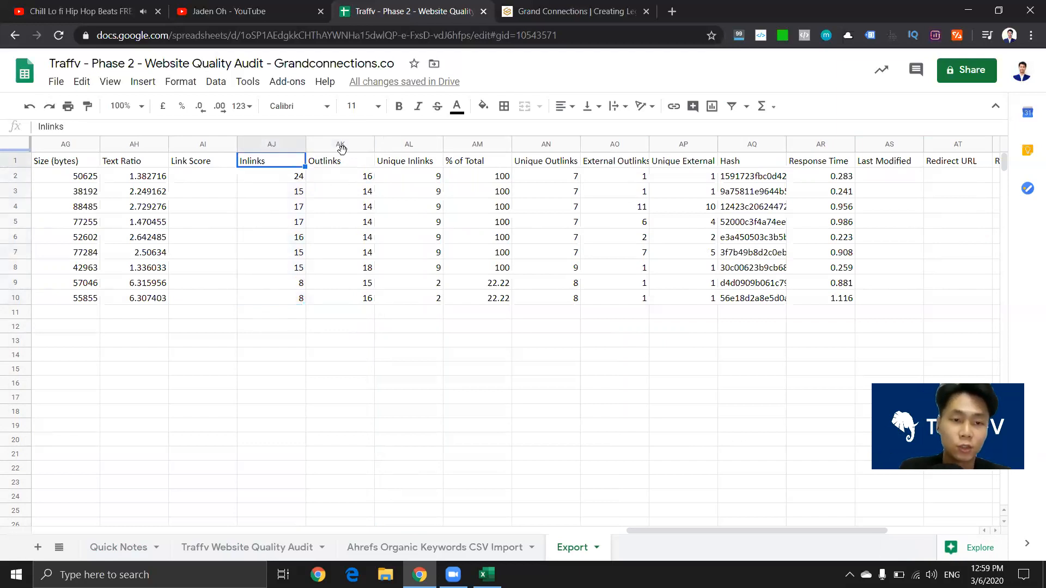
left_click(274, 145)
left_click(341, 144, "shift")
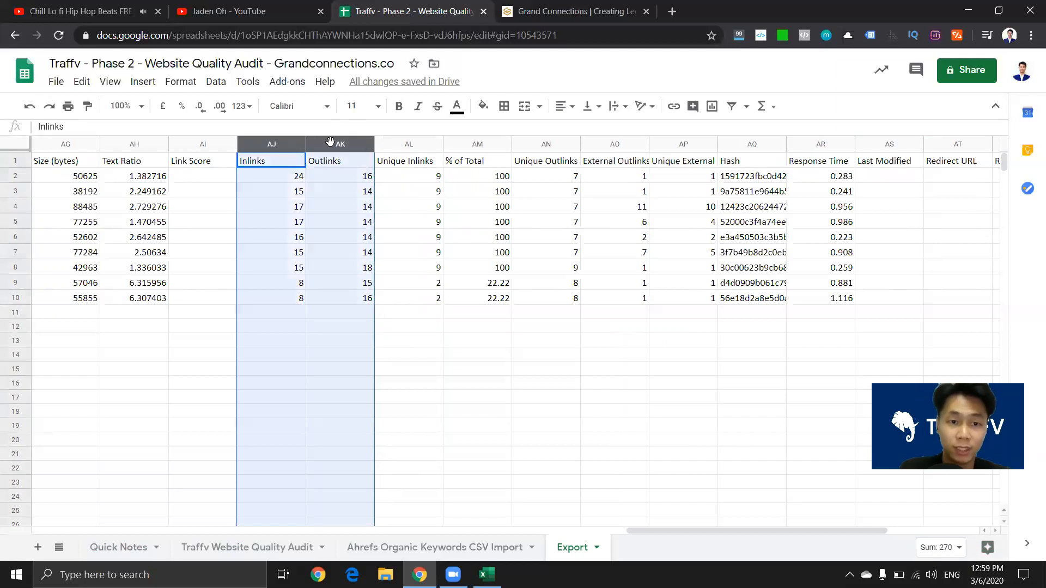
left_click_drag(340, 144, 835, 157)
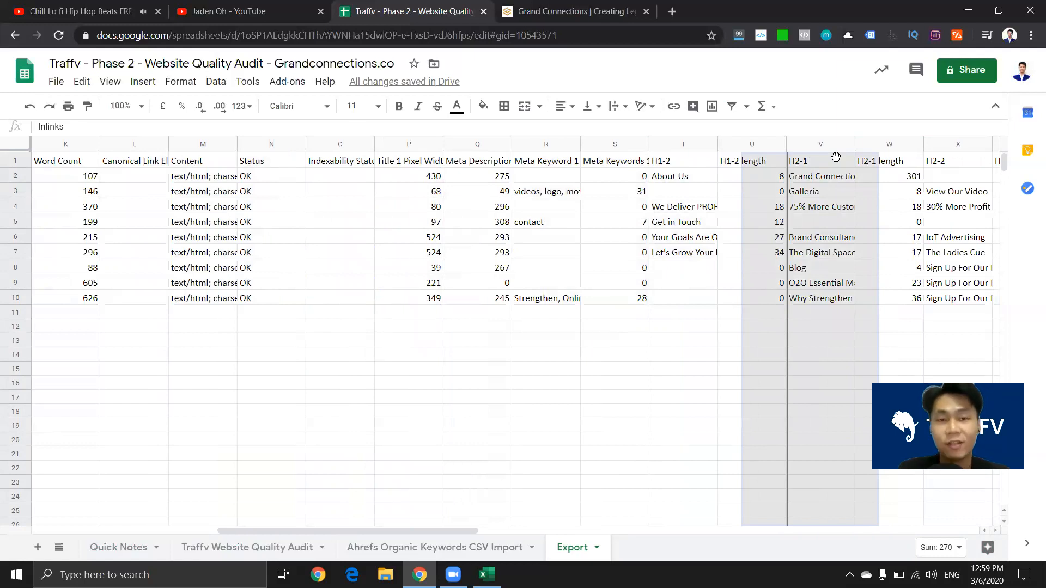
left_click_drag(836, 157, 326, 158)
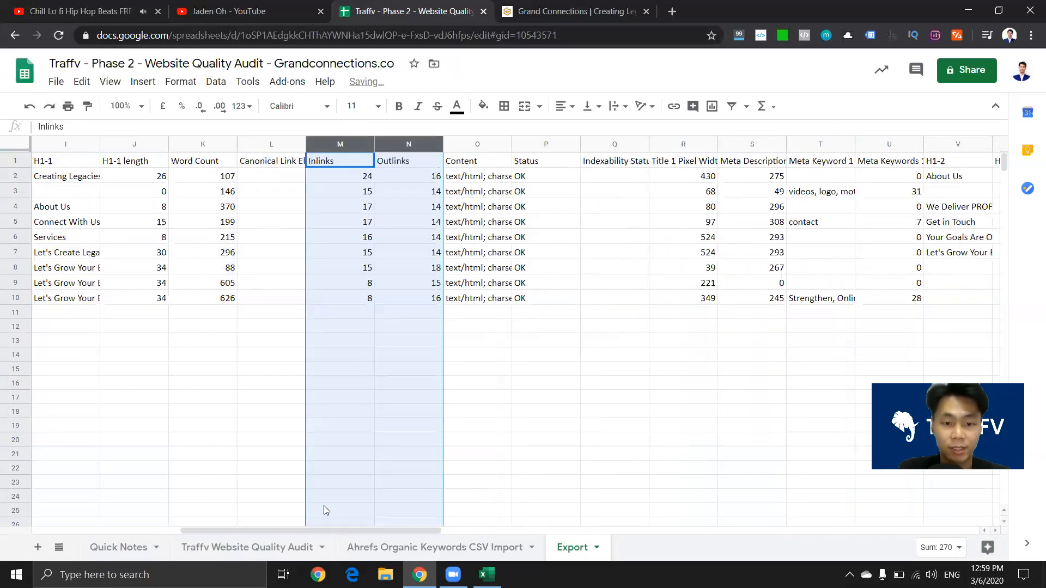
left_click(537, 413)
left_click(404, 163)
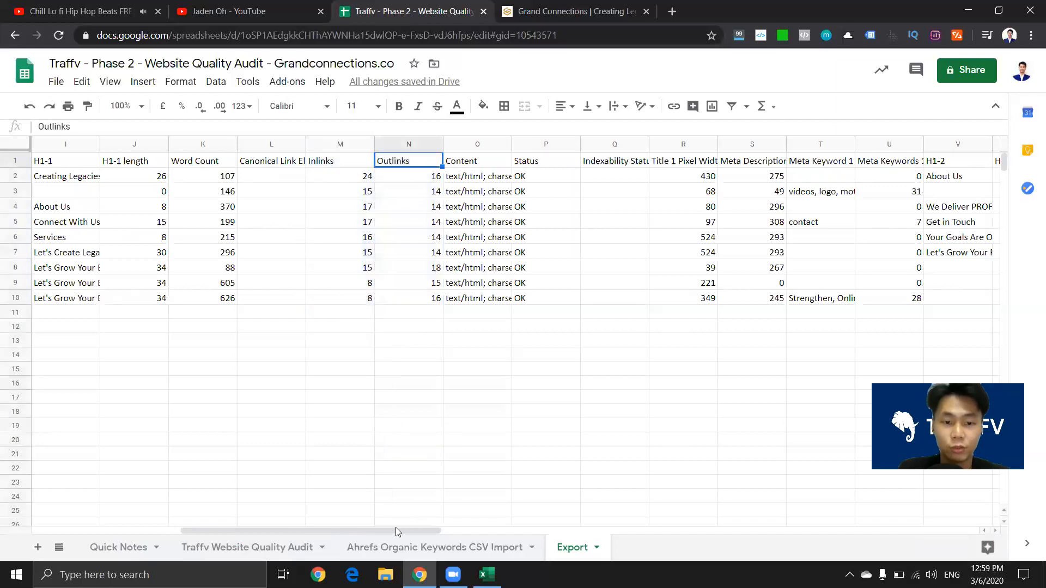
Step: Review the reordered Export columns from Address through Outlinks, starting at the first page entry in A2
left_click_drag(262, 528, 130, 530)
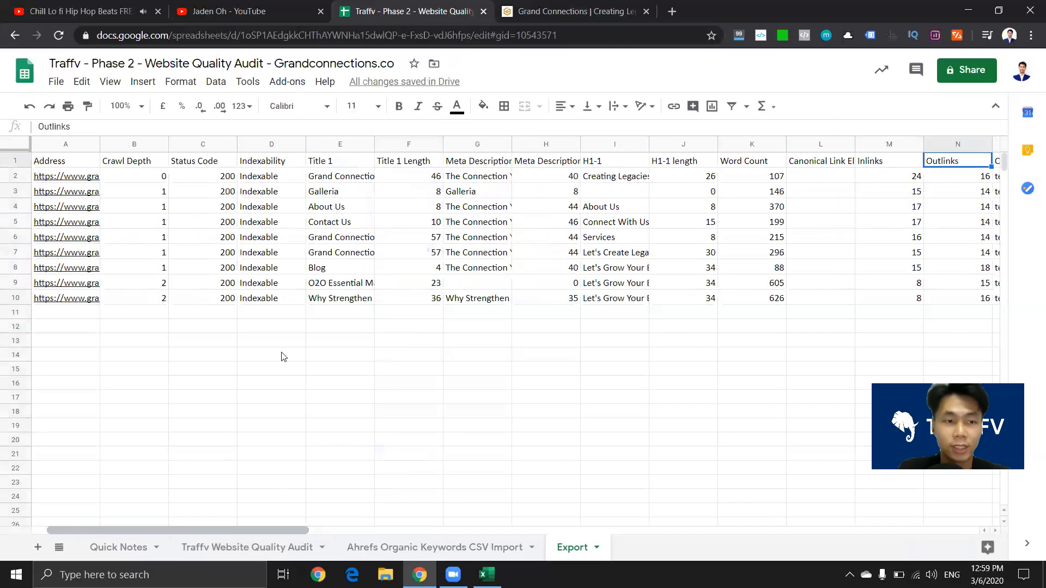
left_click(54, 166)
left_click(77, 181)
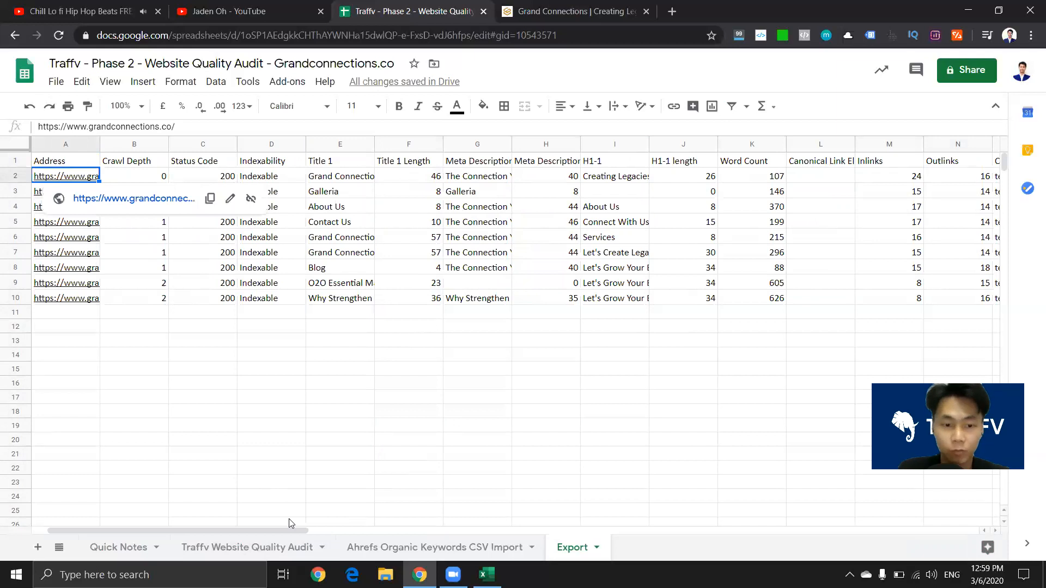
left_click_drag(277, 530, 376, 533)
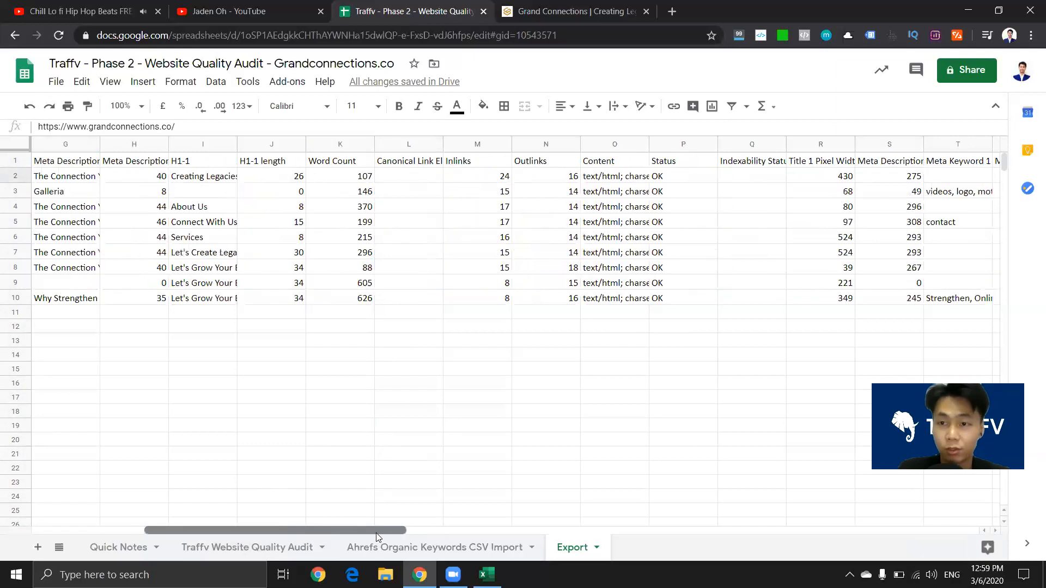
Step: Copy the Export sheet's page data in rows 2–10 through Outlinks and paste it from URL cell E4 in Traffv Website Quality Audit
left_click(573, 299, "shift")
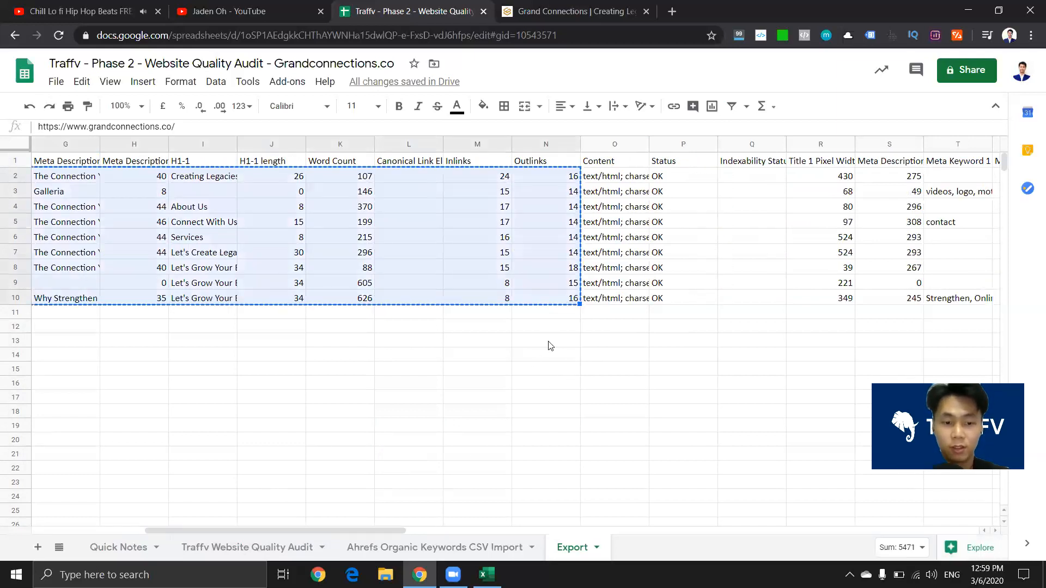
left_click(183, 547)
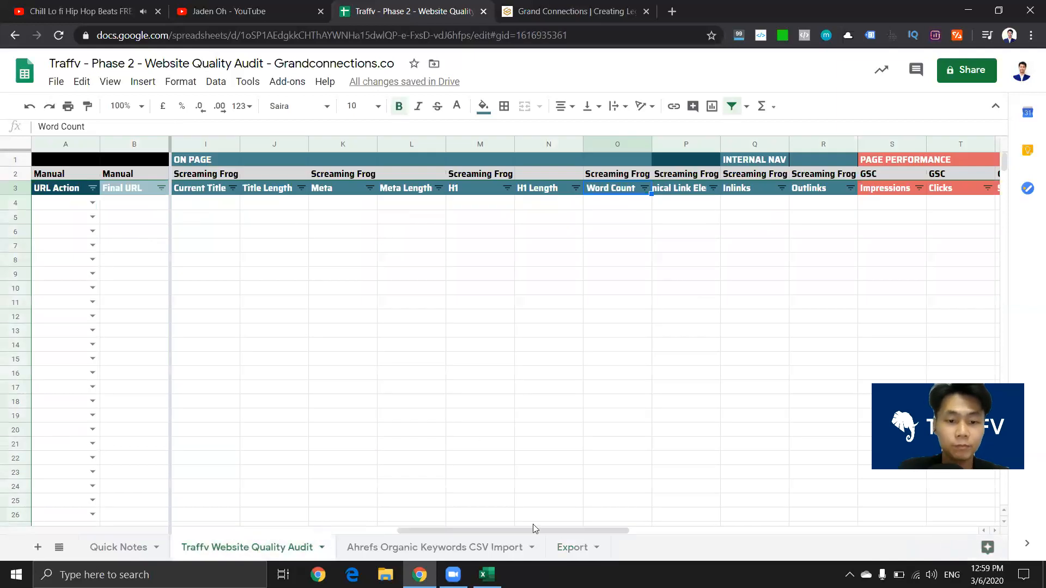
left_click(289, 531)
left_click(436, 207)
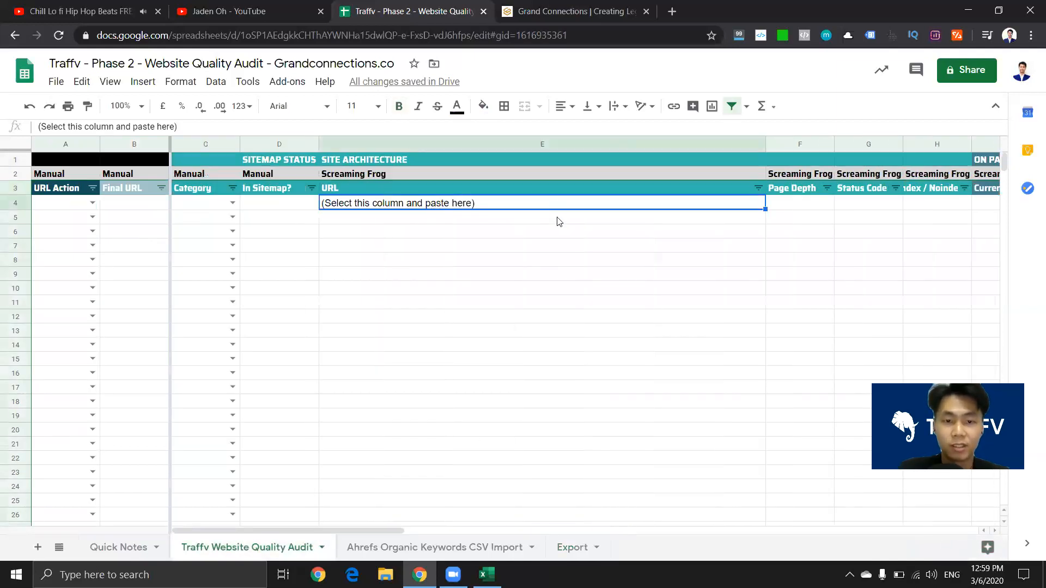
key("ctrl+v")
left_click(574, 366)
Step: Examine the Title Length values of the pasted pages, comparing the green cells with the red ones
left_click_drag(292, 531, 527, 531)
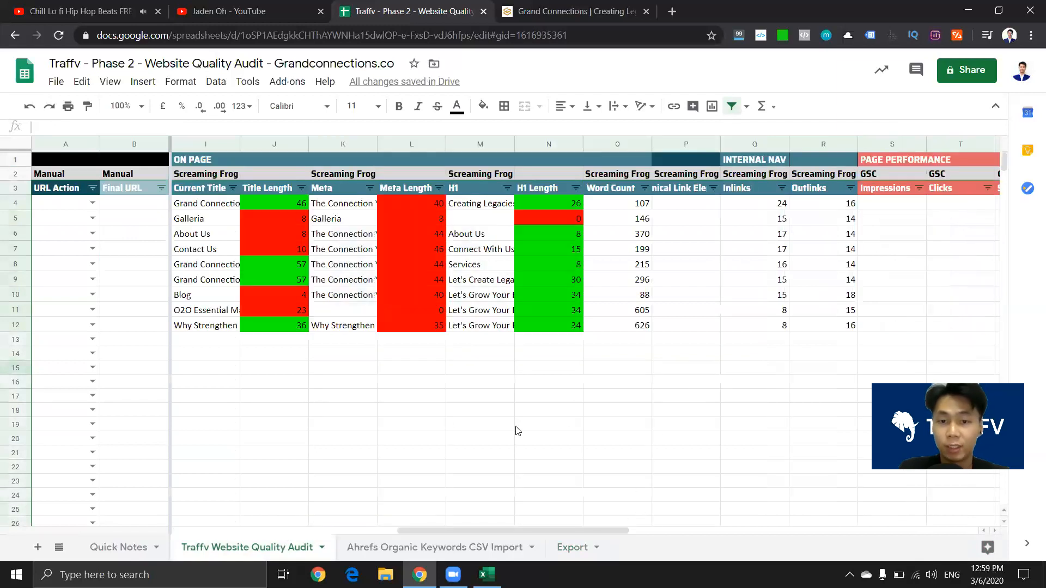
left_click_drag(281, 199, 291, 312)
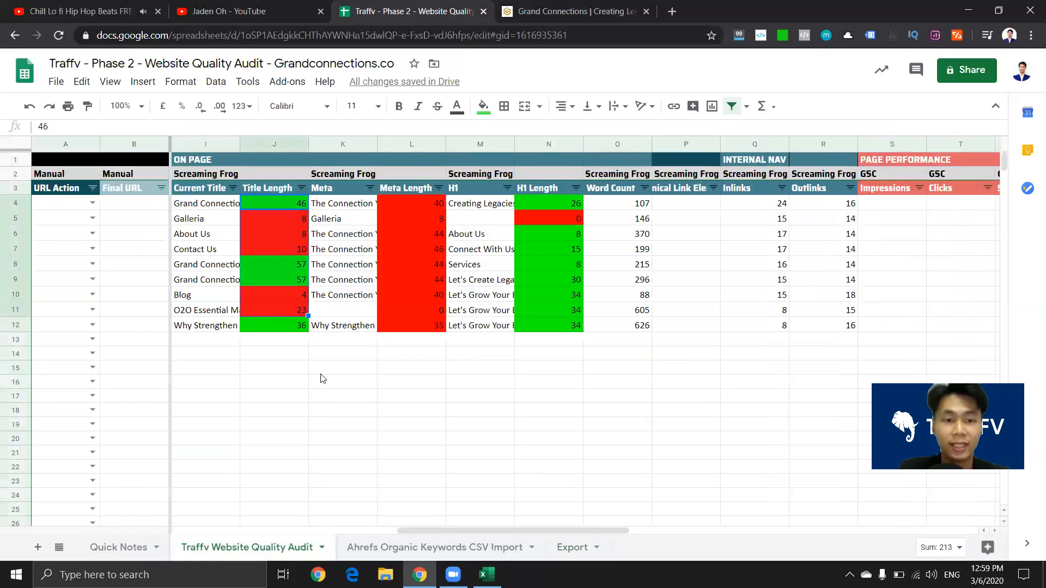
left_click(321, 376)
left_click(290, 231)
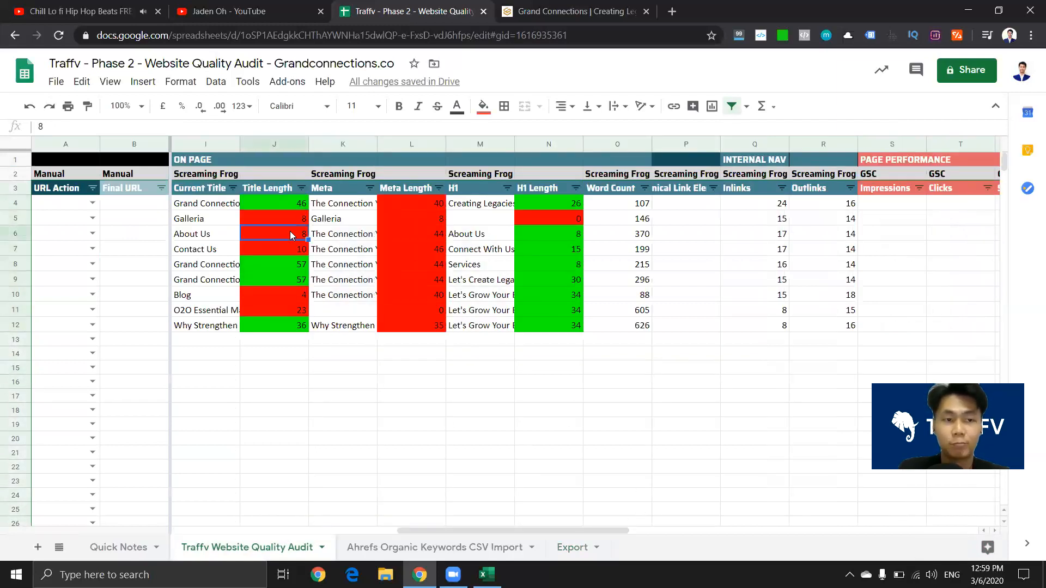
left_click(273, 203)
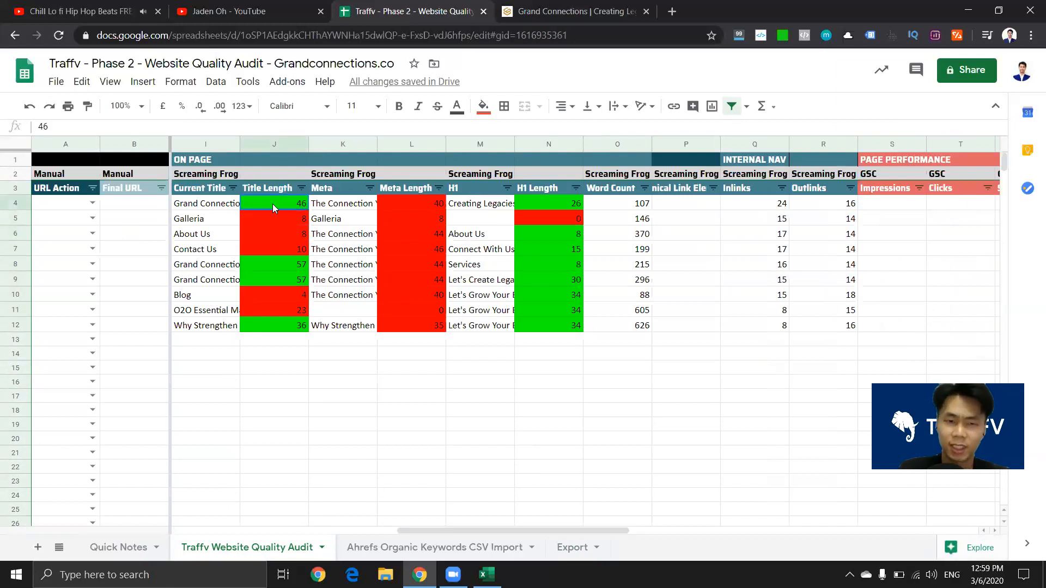
left_click(270, 251)
left_click(271, 278)
left_click(278, 204)
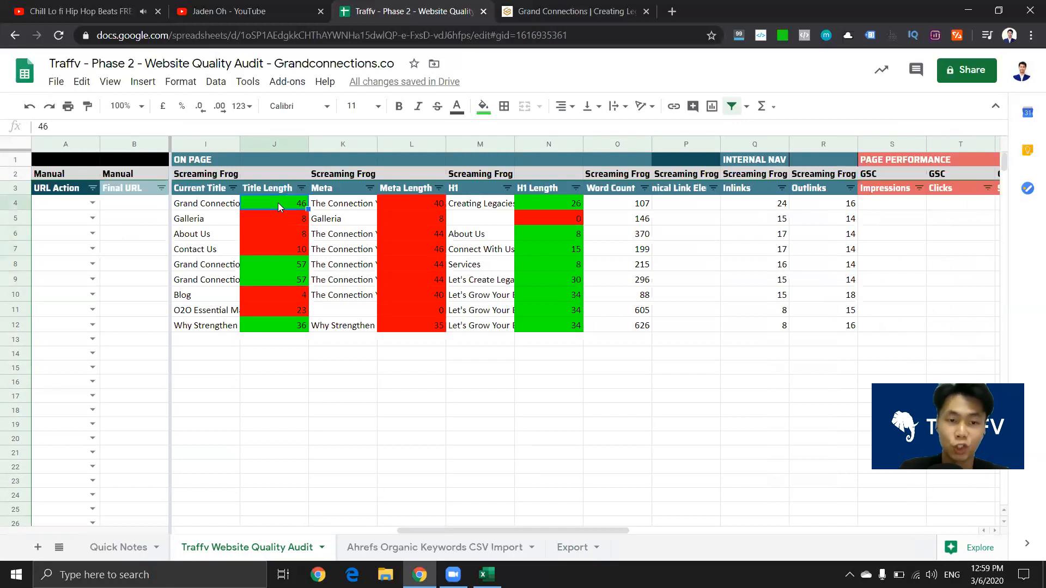
left_click(282, 221)
left_click_drag(283, 227, 284, 244)
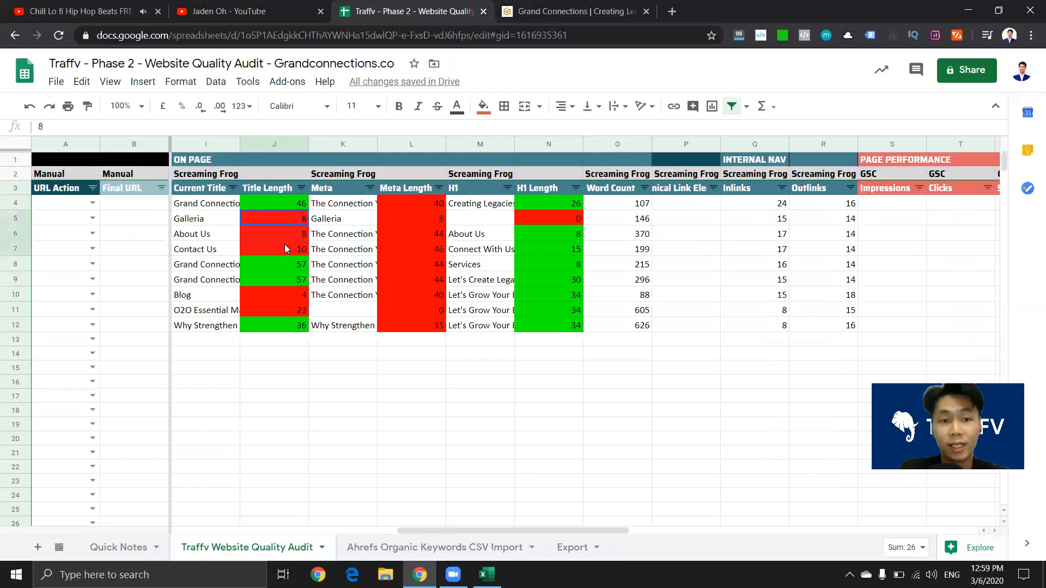
left_click_drag(282, 298, 290, 310)
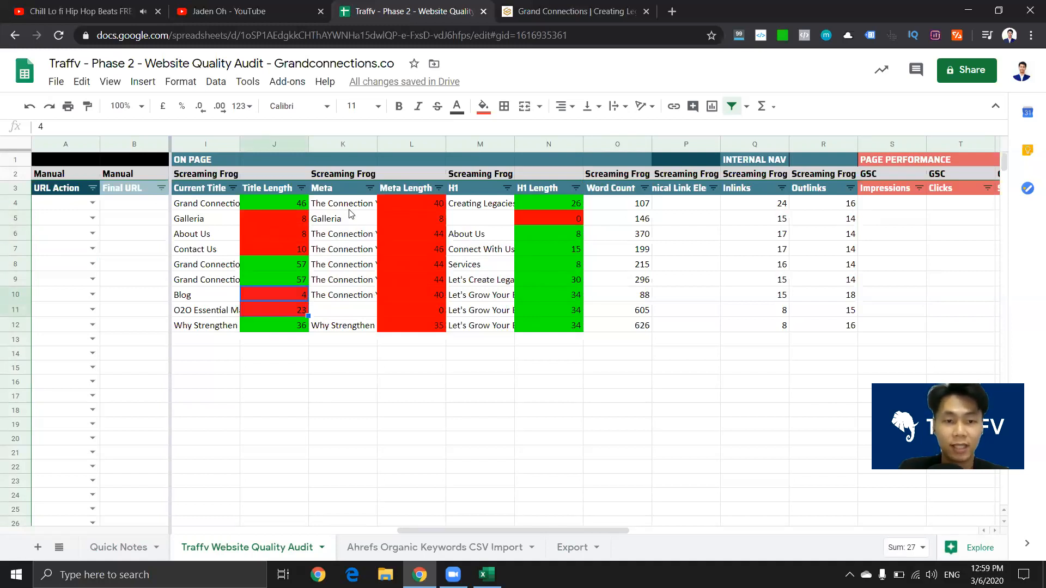
Step: Examine the Meta Length column and compare the H1 texts with their H1 Length values, especially for the Galleria page
left_click(399, 205)
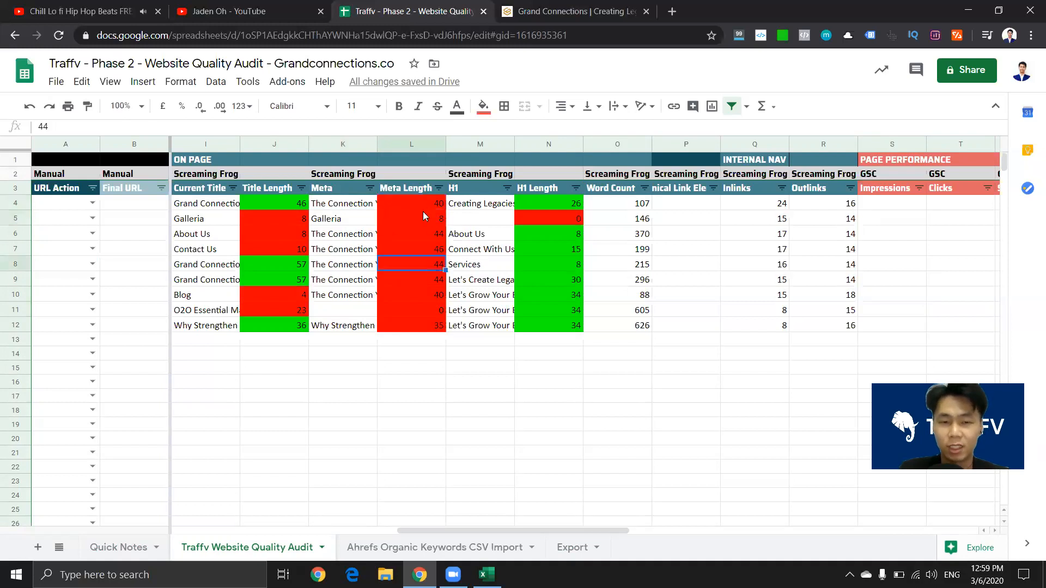
left_click(570, 221)
left_click(497, 209)
left_click(551, 222)
left_click(497, 219)
left_click(549, 221)
left_click(498, 223)
left_click(556, 229)
left_click(477, 238)
left_click(561, 221)
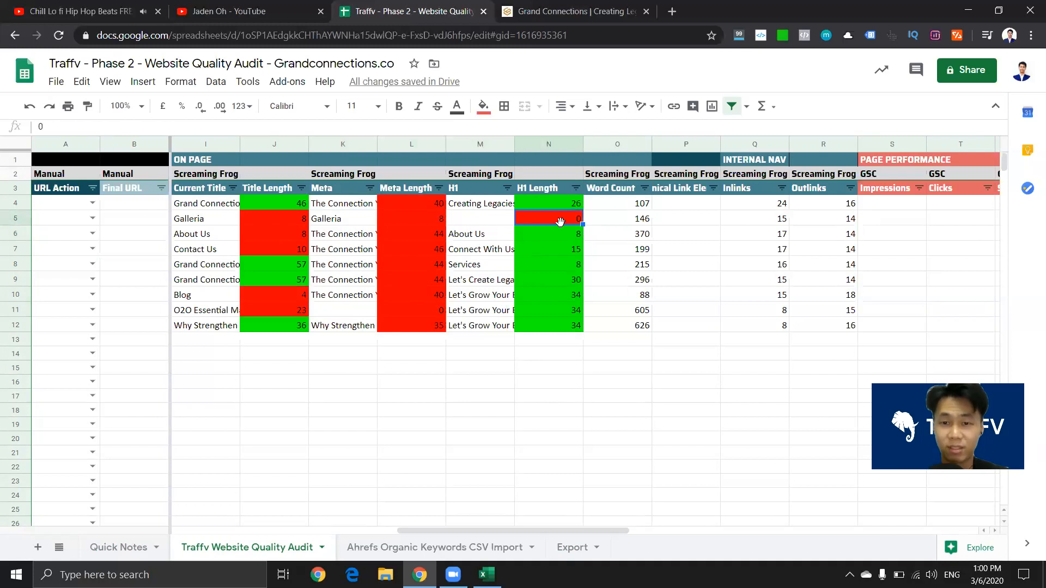
Step: Review the Word Count values of all listed pages, from the homepage row down to the last article
left_click(588, 223)
left_click(697, 296)
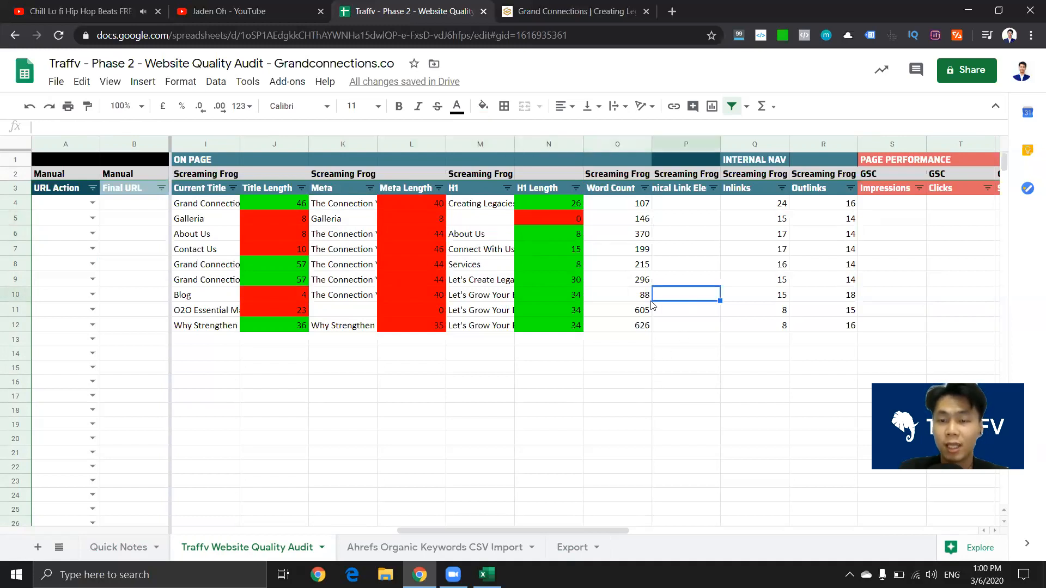
left_click_drag(635, 382, 641, 209)
left_click(638, 208)
left_click_drag(631, 323, 622, 302)
left_click(645, 221)
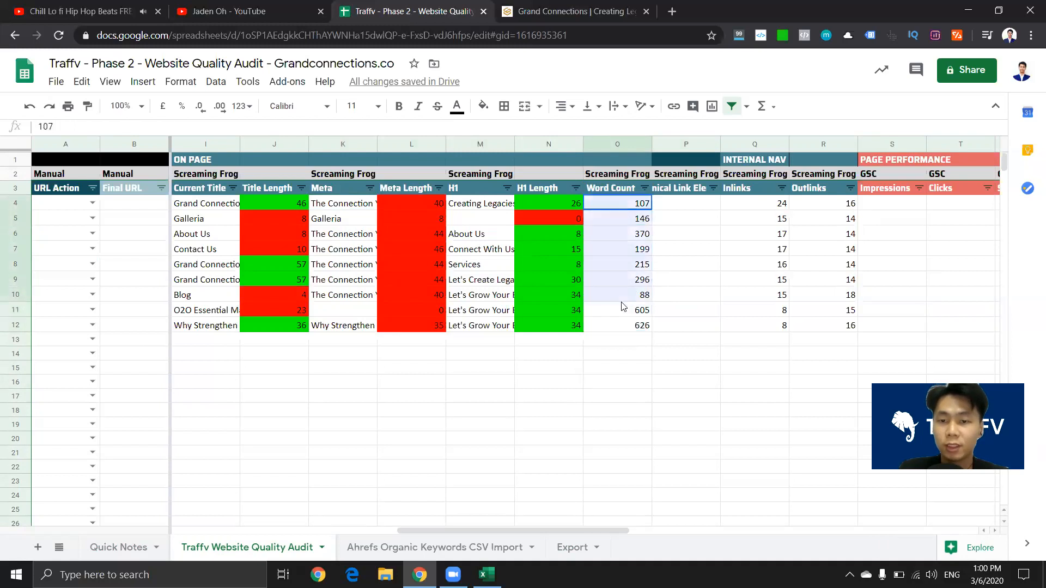
left_click(666, 280)
Step: Create a single-colour conditional formatting rule on the Word Count column for values less than 500
left_click(613, 144)
right_click(613, 144)
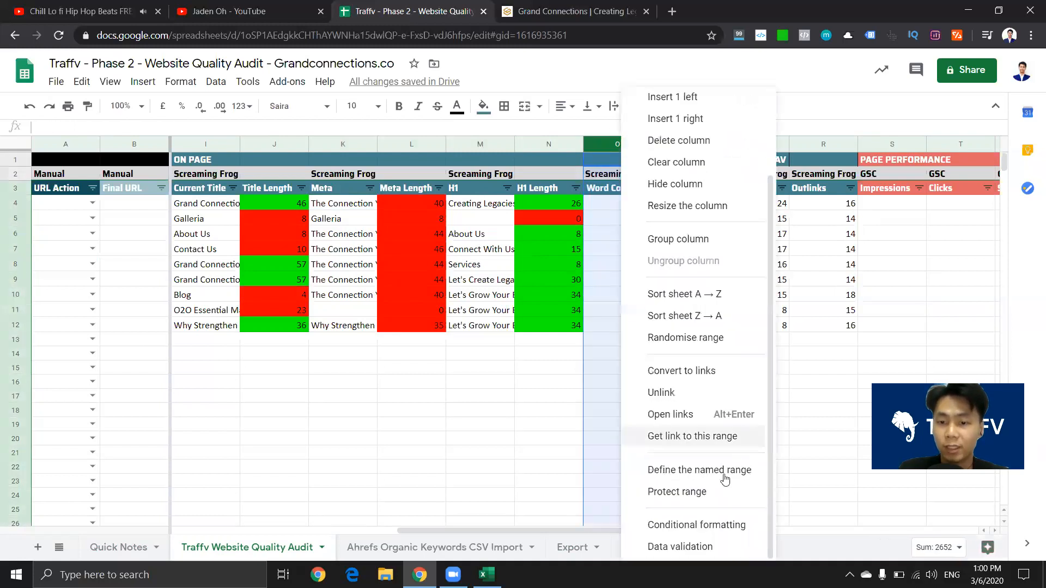
left_click(703, 524)
left_click(932, 146)
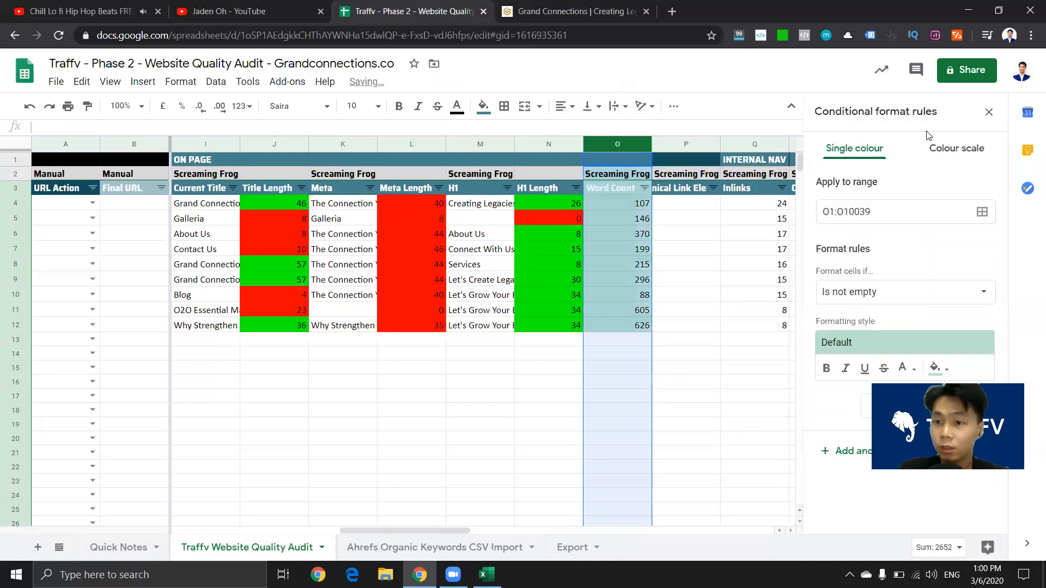
left_click(855, 155)
left_click(907, 292)
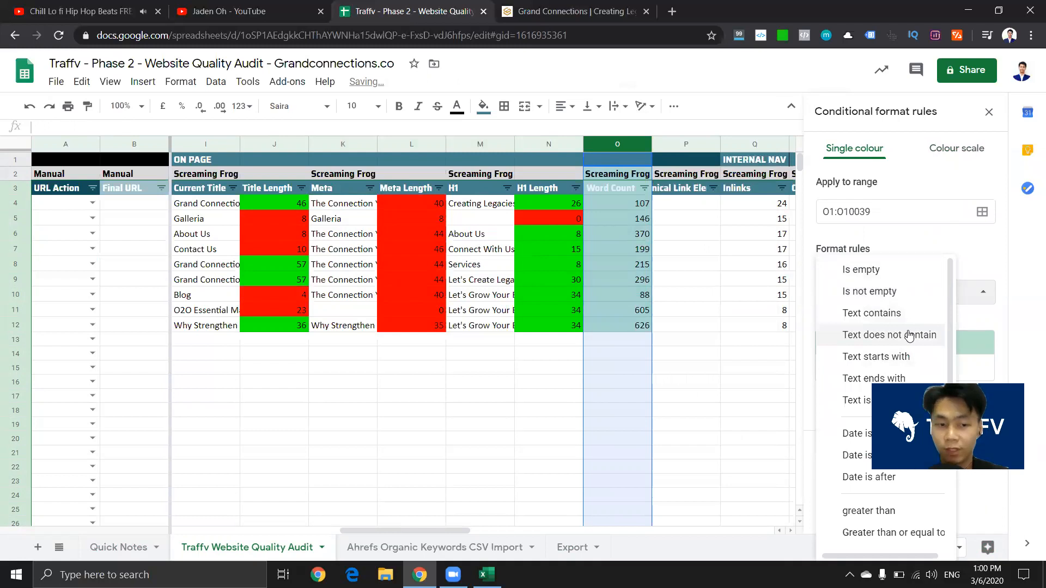
scroll(868, 369, "down", 3)
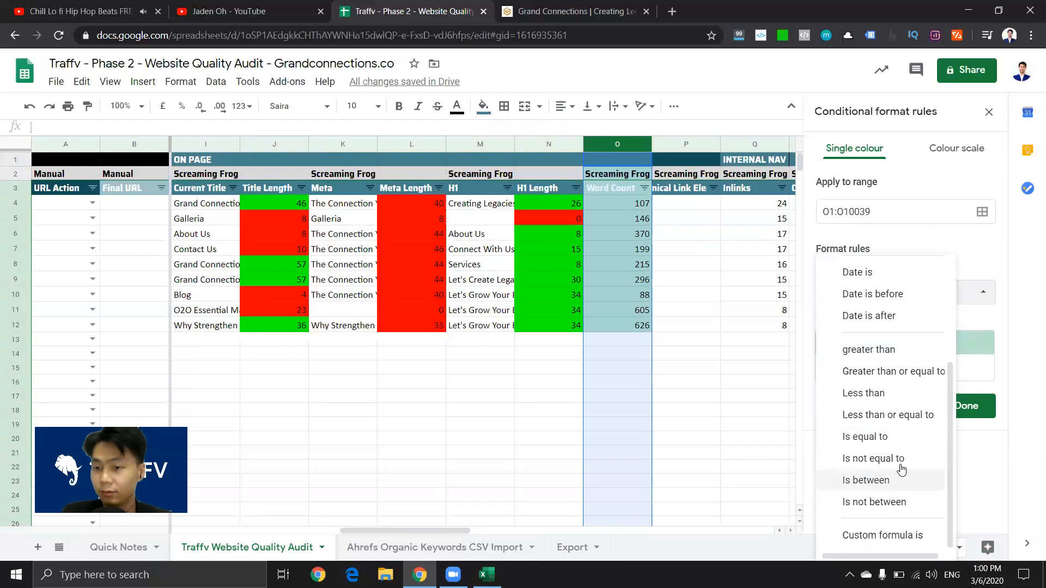
left_click(896, 393)
left_click(885, 327)
type("500")
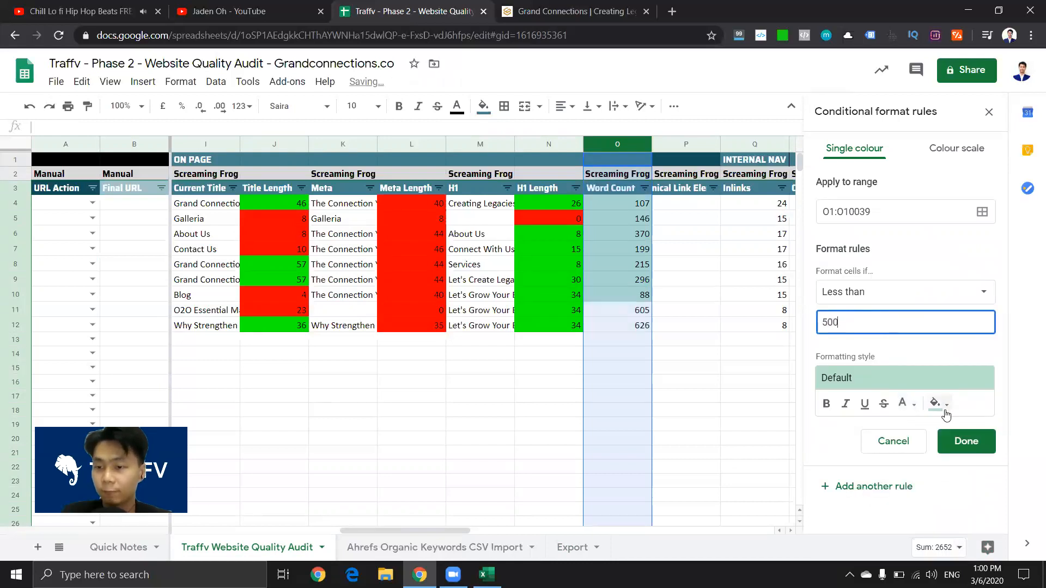
Step: Give the word count rule a red fill and save it
left_click(935, 401)
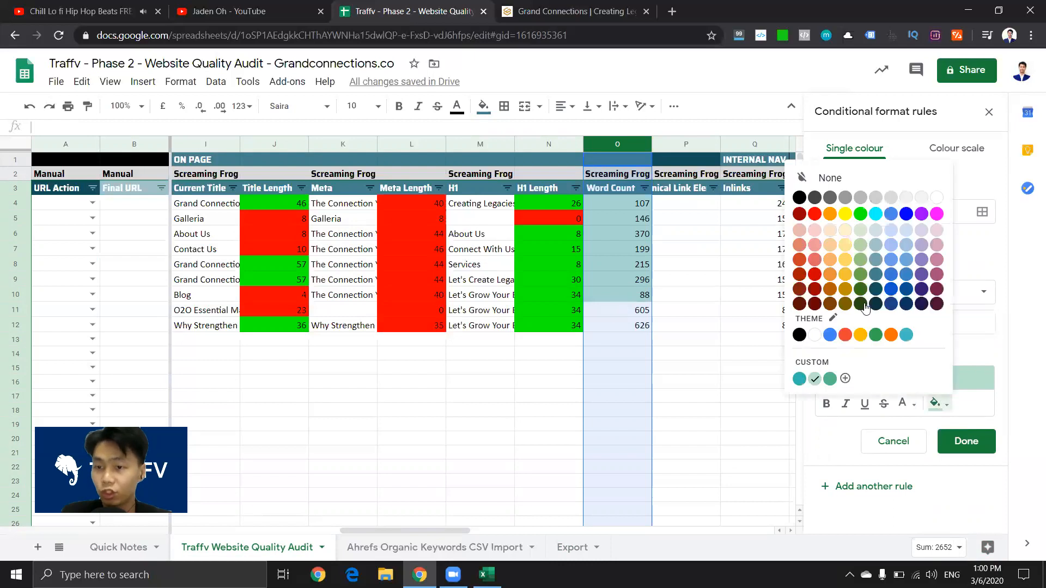
left_click(816, 214)
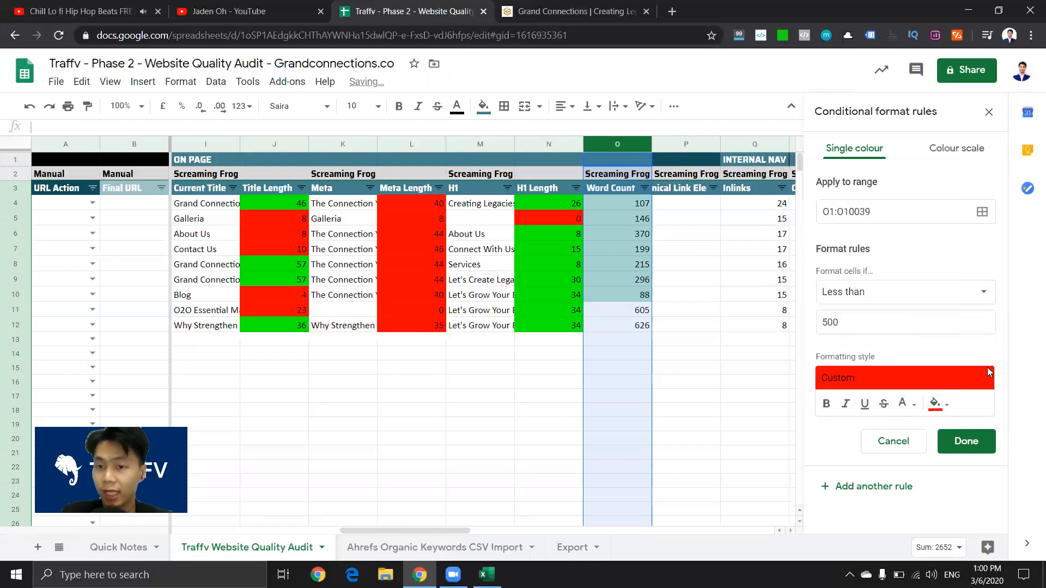
left_click(973, 440)
left_click(736, 311)
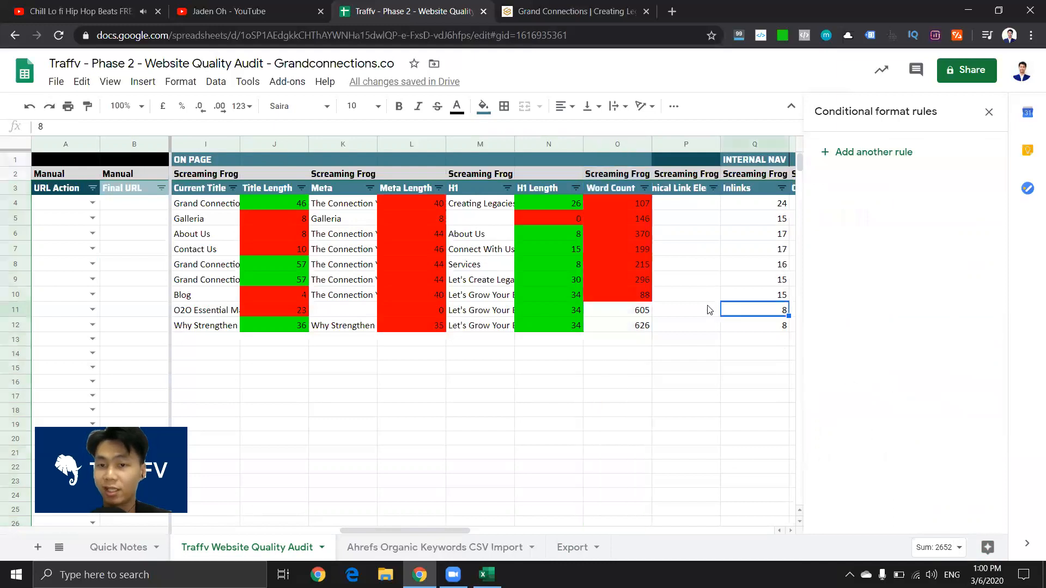
Step: Check the Word Count highlighting on the homepage, blog and two article rows against the 500-word rule
left_click(613, 205)
left_click(611, 310)
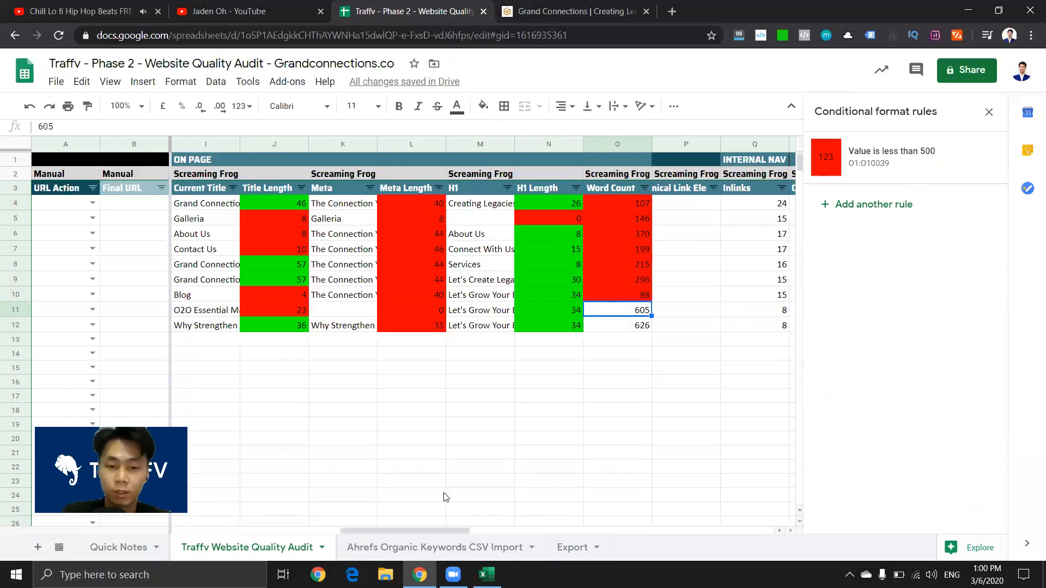
left_click(615, 328)
left_click(619, 311)
left_click(619, 295)
left_click(619, 206)
left_click_drag(445, 528, 467, 529)
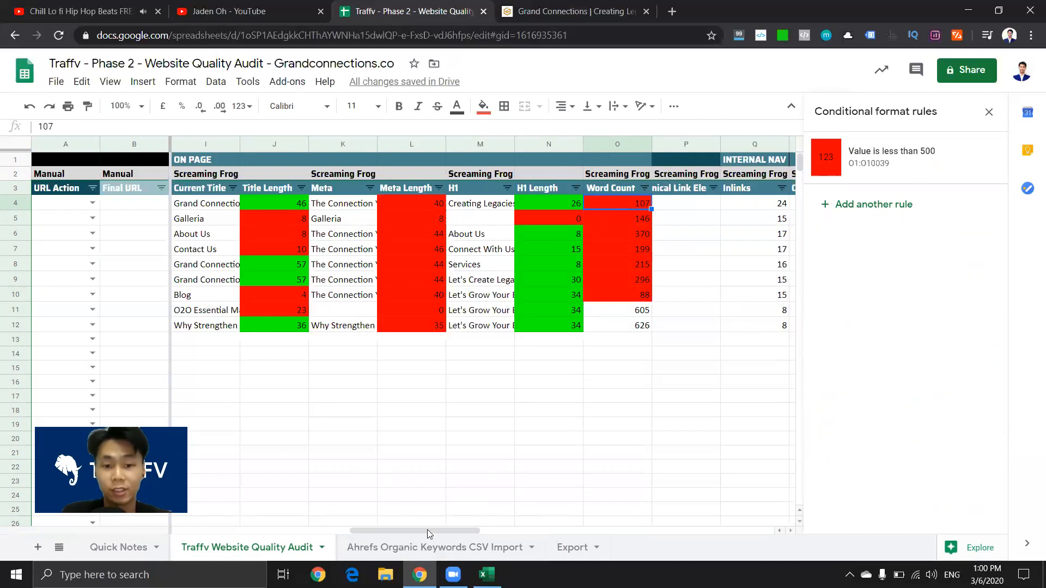
Step: Return to the URL column, select the strengthen-your-online-presence entry, and close the conditional format rules
left_click_drag(427, 531, 305, 517)
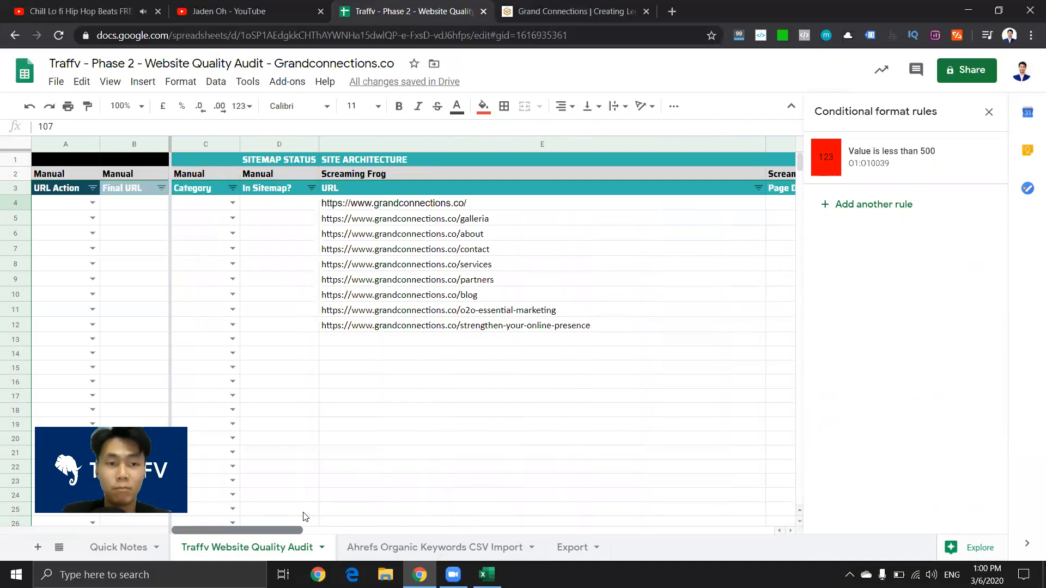
left_click(599, 325)
left_click(989, 112)
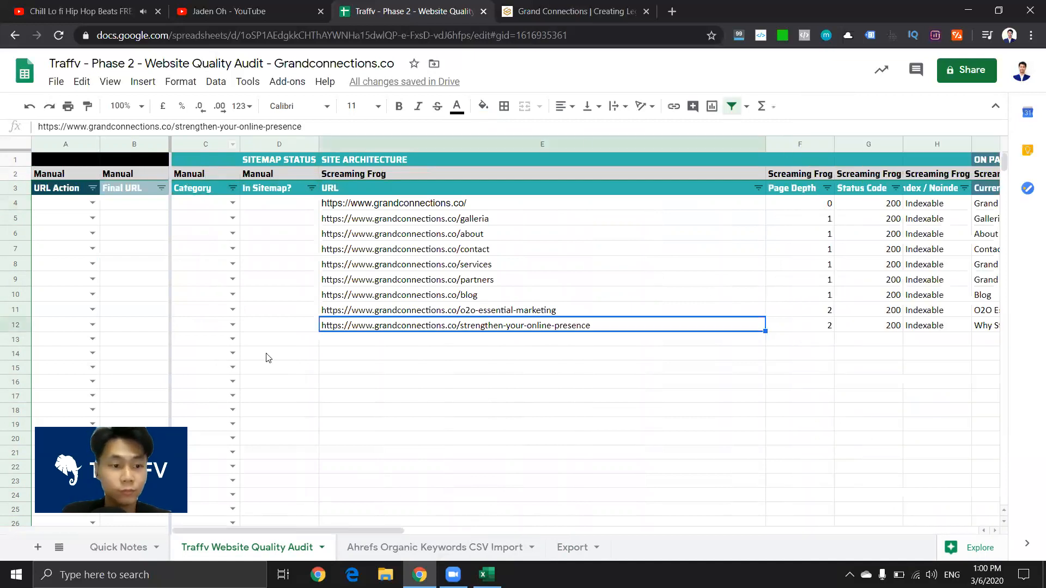
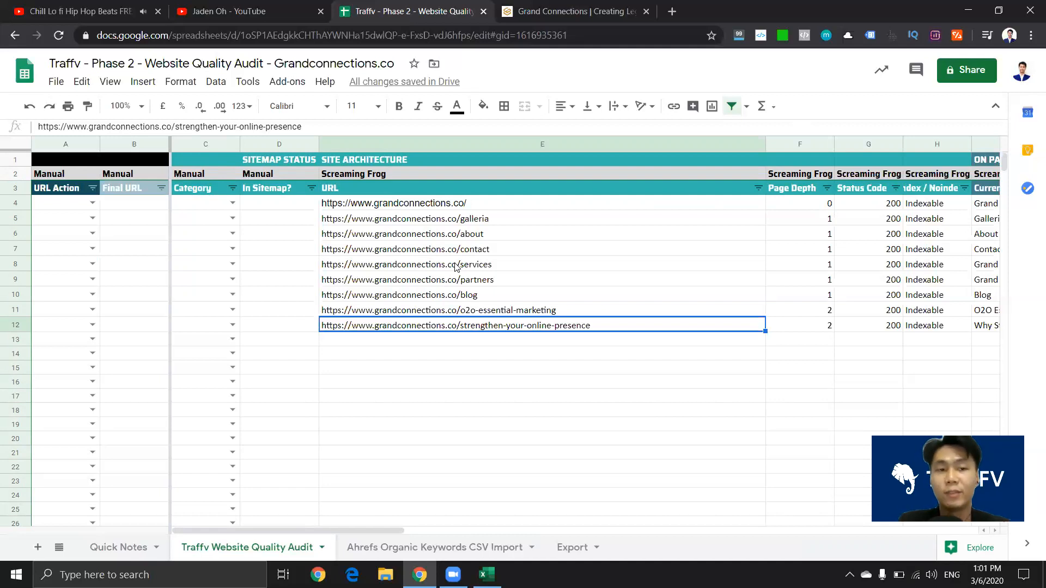
Step: Delete the empty rows 13 to 10039 below the last page entry
key("Down")
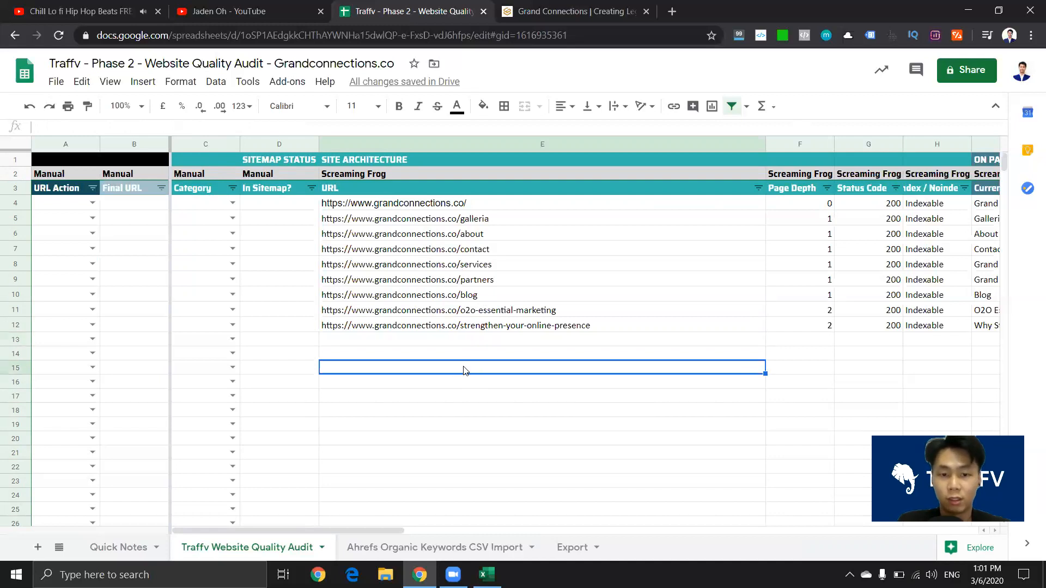
left_click(14, 339)
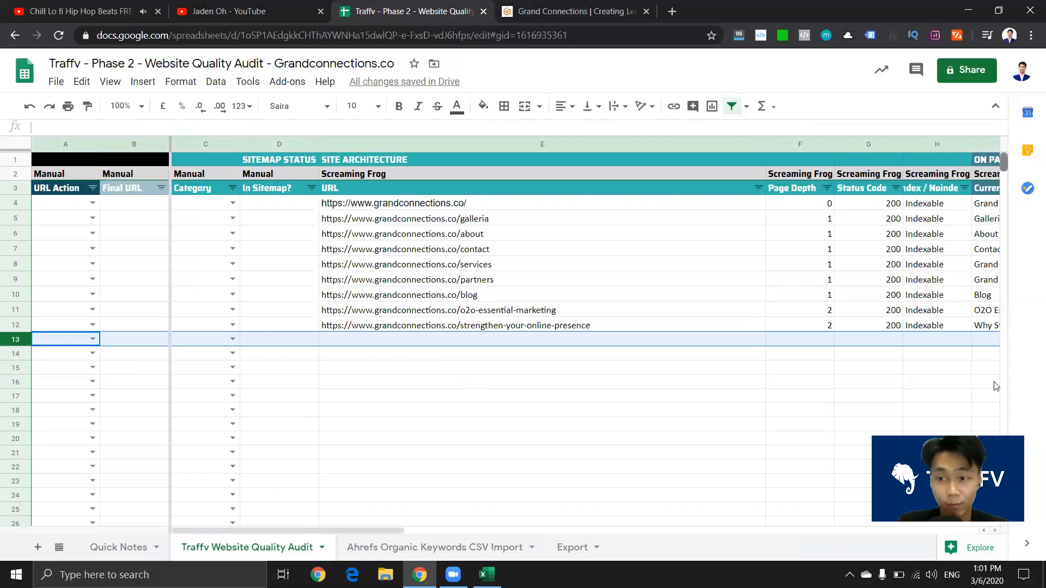
left_click_drag(1005, 158, 1006, 523)
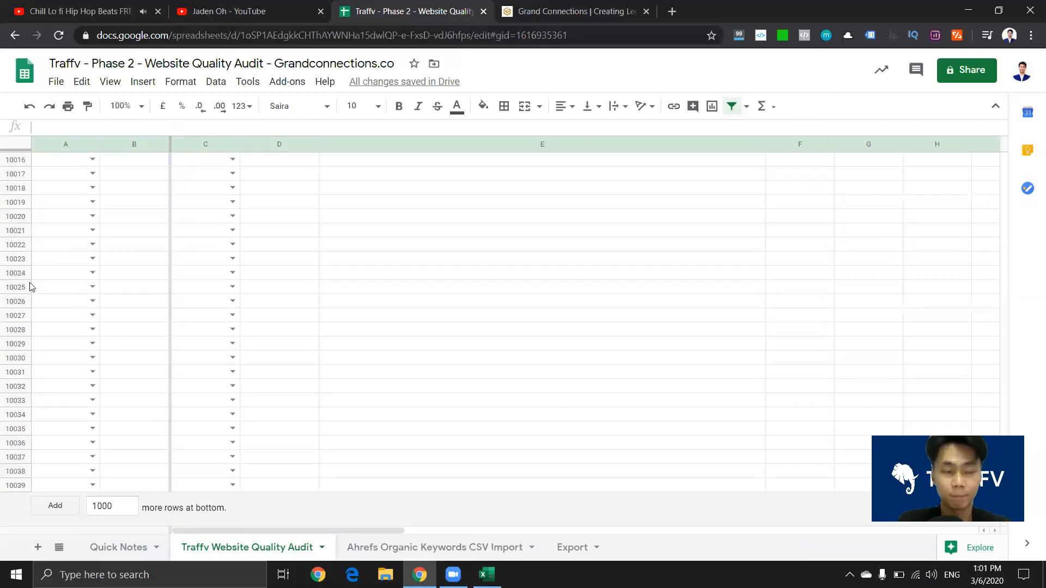
left_click(10, 287, "shift")
right_click(10, 329)
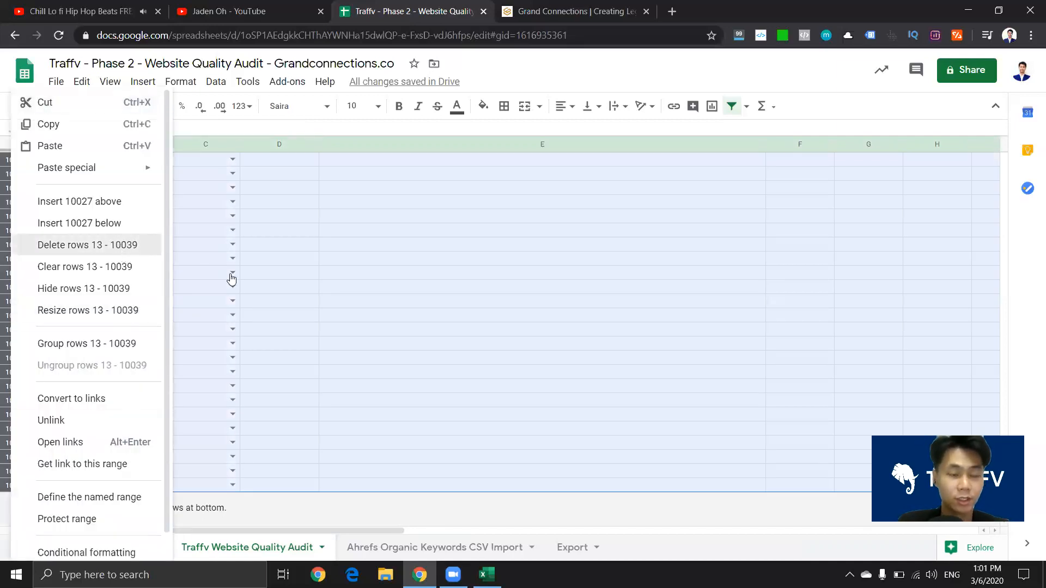
key("Return")
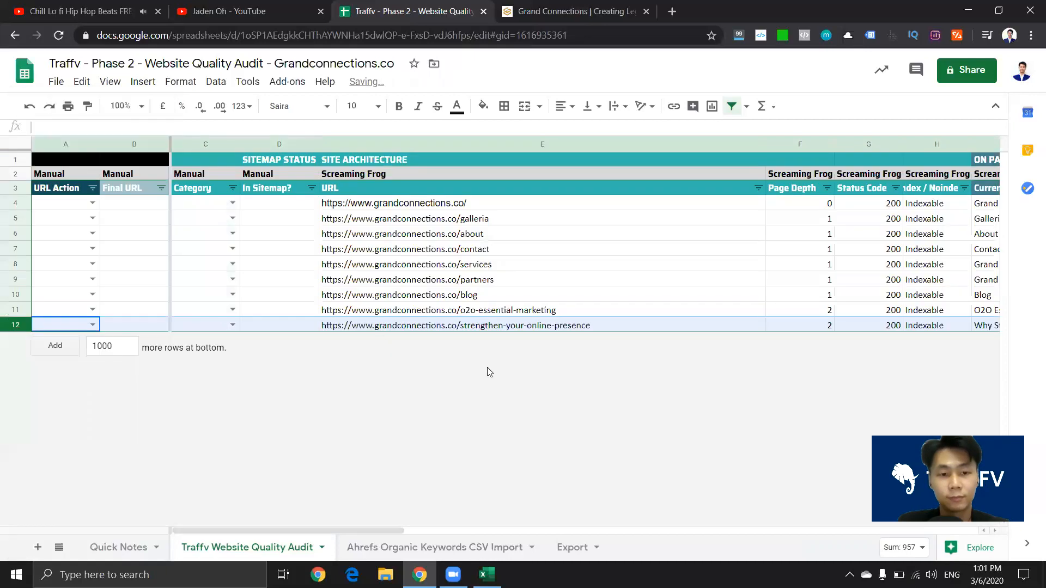
Step: Format the entire Website Quality Audit sheet in the Saira font at size 11
left_click(506, 279)
left_click(465, 218)
left_click(13, 145)
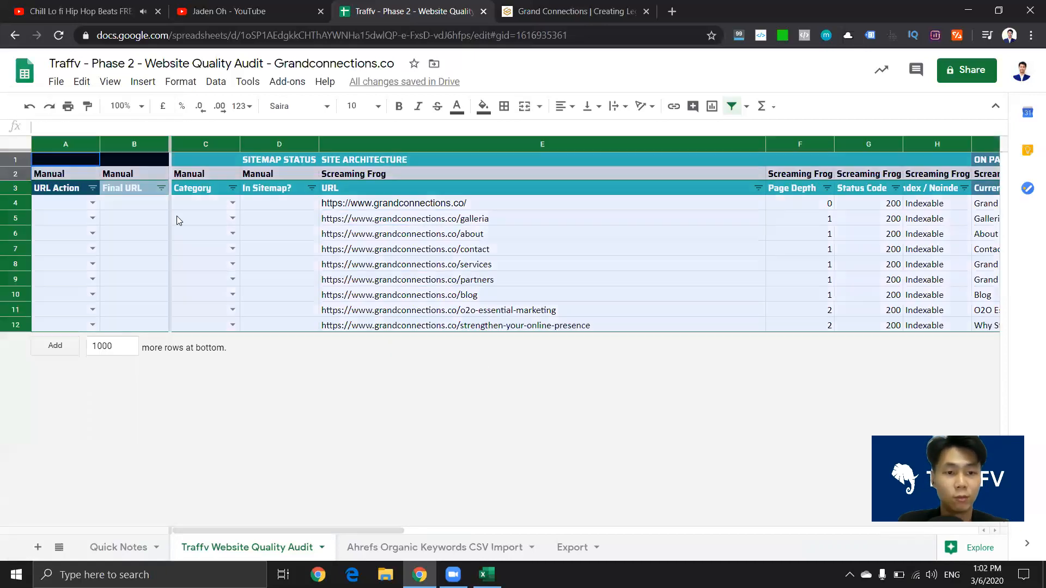
left_click(297, 105)
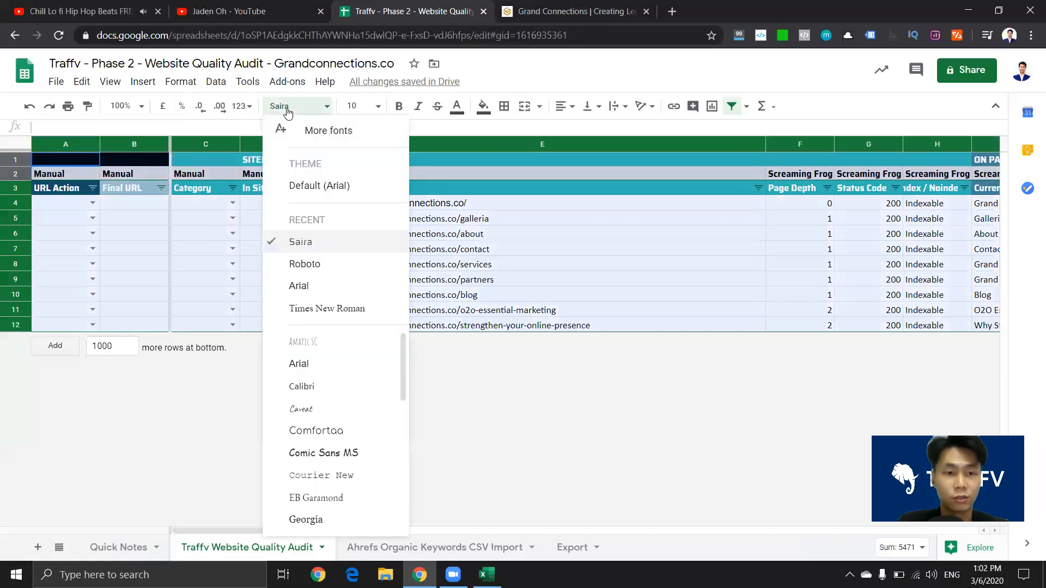
left_click(366, 243)
left_click(354, 106)
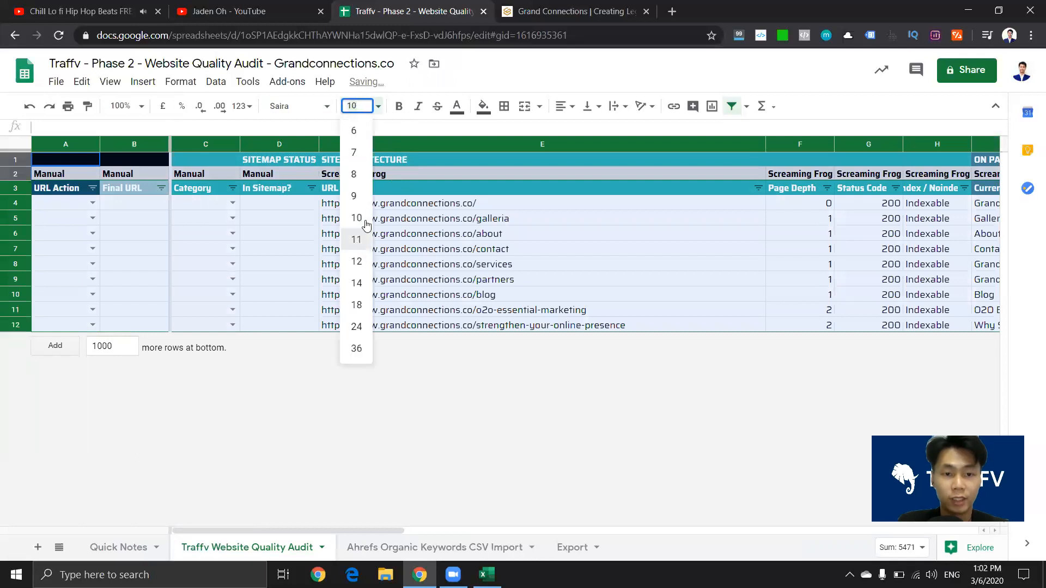
left_click(357, 239)
Step: Review the page URLs and status codes down to the last entry, and check the Status Code filter values without applying a filter
left_click(611, 266)
key("ctrl+Down")
left_click_drag(324, 532, 380, 504)
left_click_drag(307, 497, 307, 497)
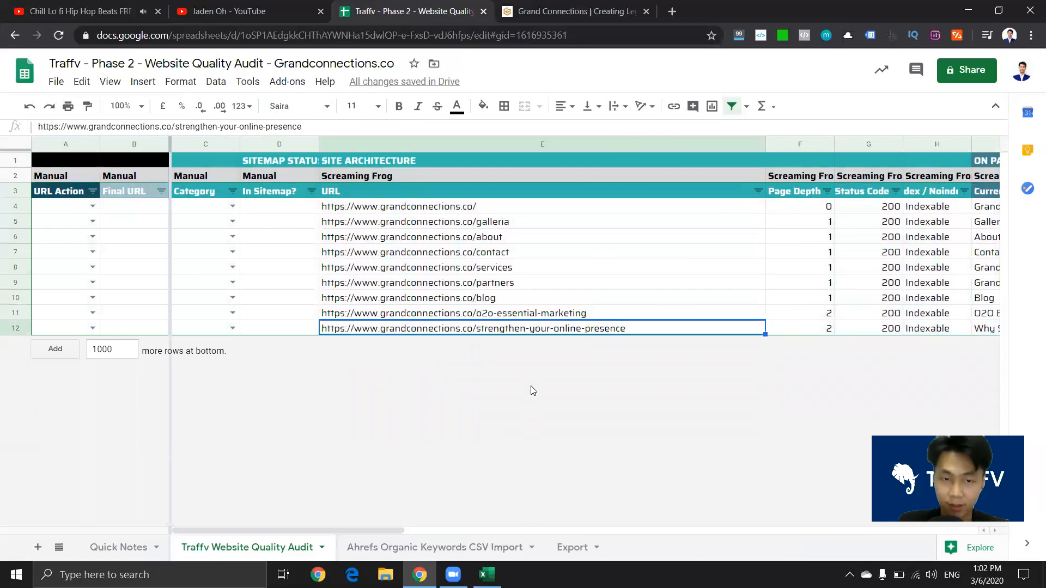
left_click_drag(489, 209, 369, 492)
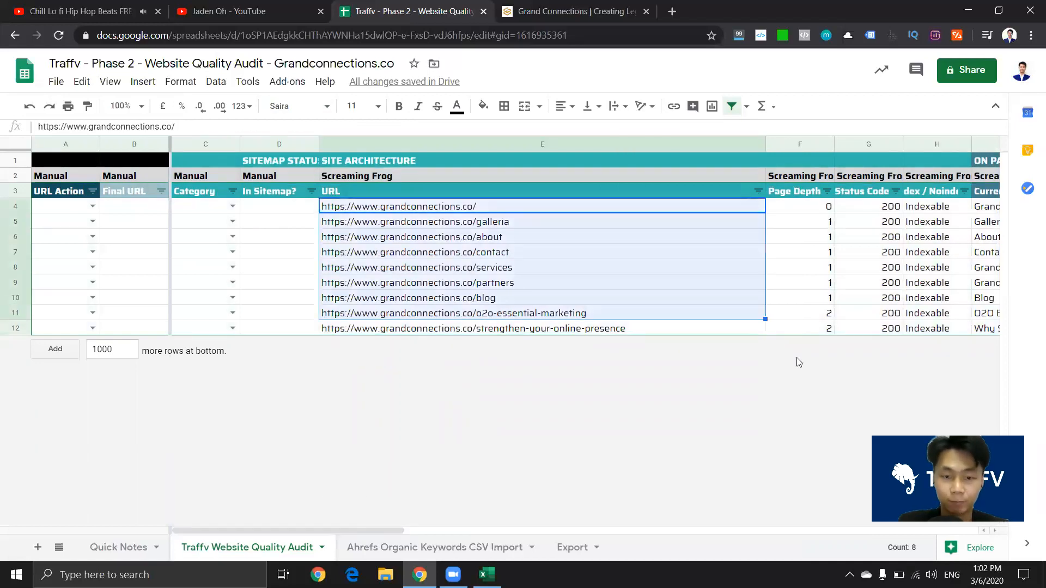
left_click_drag(879, 209, 872, 328)
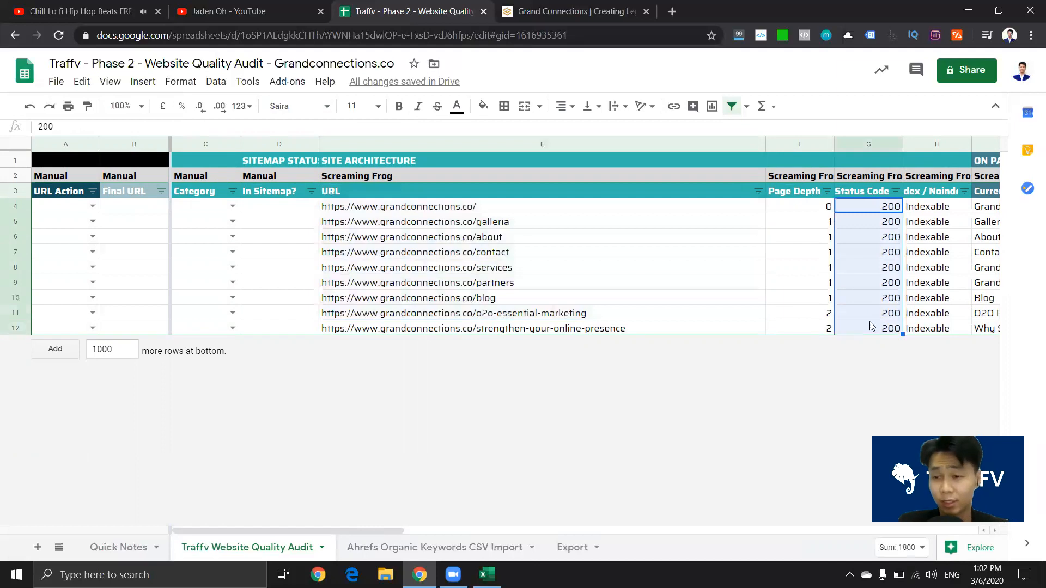
left_click(731, 256)
left_click(876, 235)
left_click(895, 191)
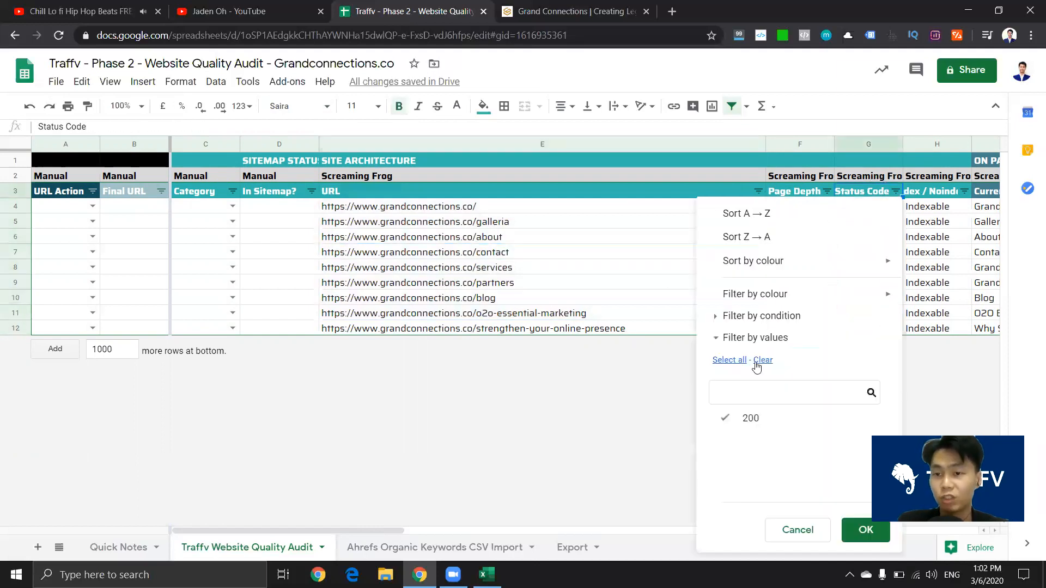
left_click(794, 531)
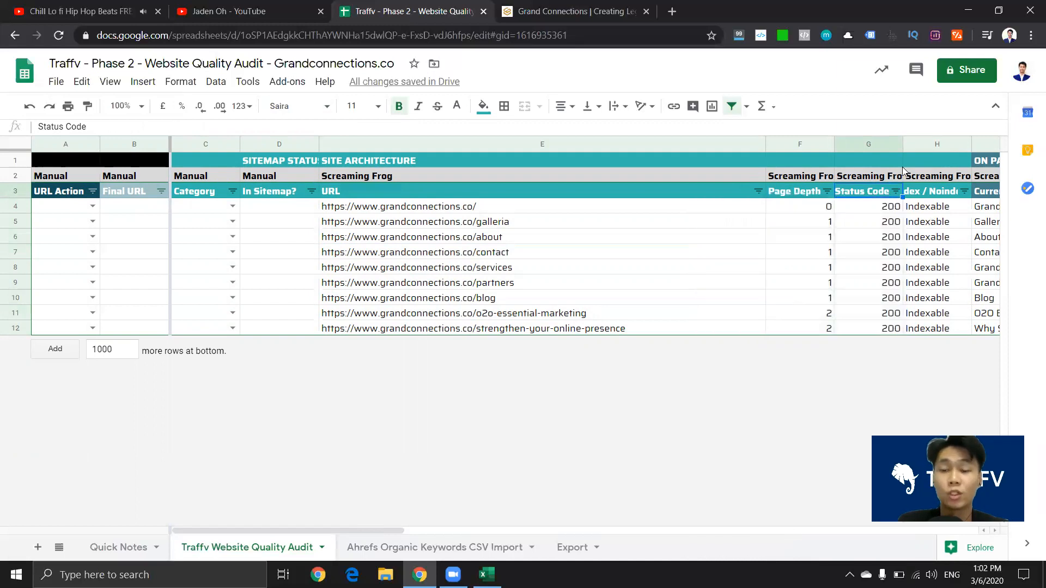
Step: Examine the status code and index status of all listed pages alongside their URLs
left_click(875, 215)
left_click(793, 214)
left_click(697, 206)
left_click_drag(850, 215, 855, 333)
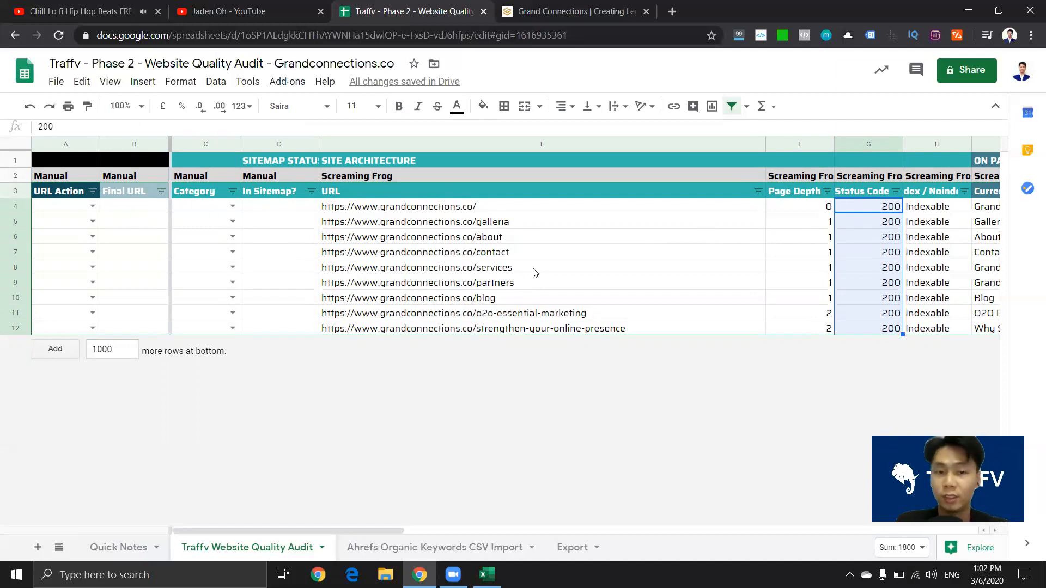
left_click(935, 224)
left_click(858, 238)
key("Right")
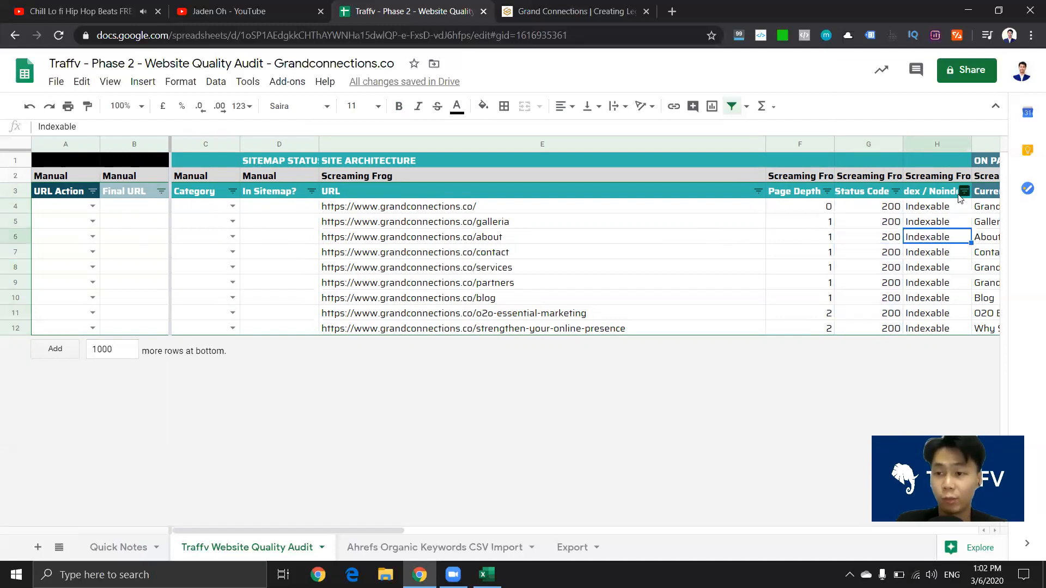
left_click_drag(871, 217, 925, 332)
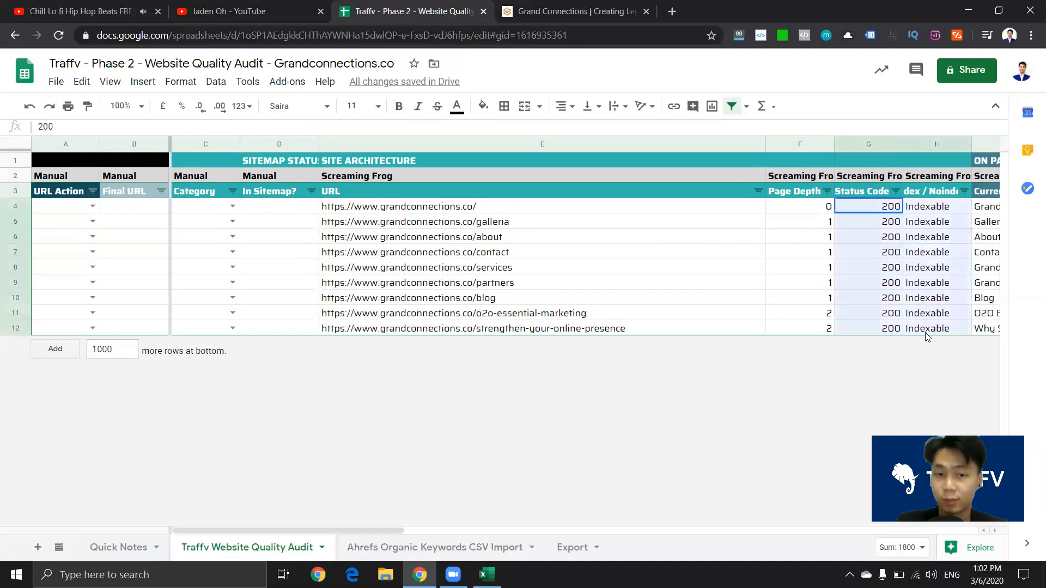
left_click(934, 298)
left_click_drag(542, 207, 545, 328)
left_click(570, 252)
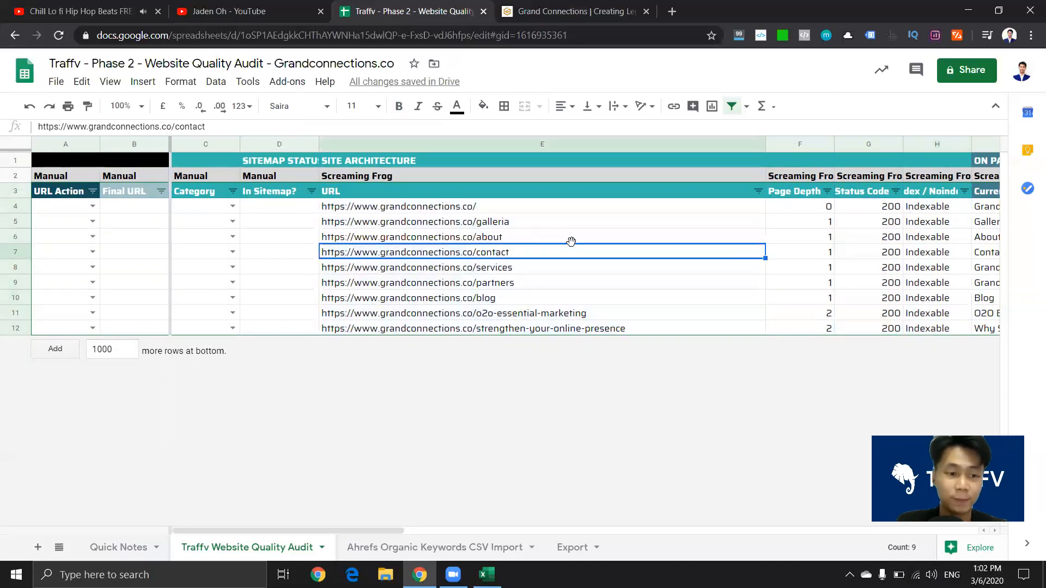
Step: Check the homepage row, the index status column and the Galleria page's title length in the On Page section
left_click(12, 206)
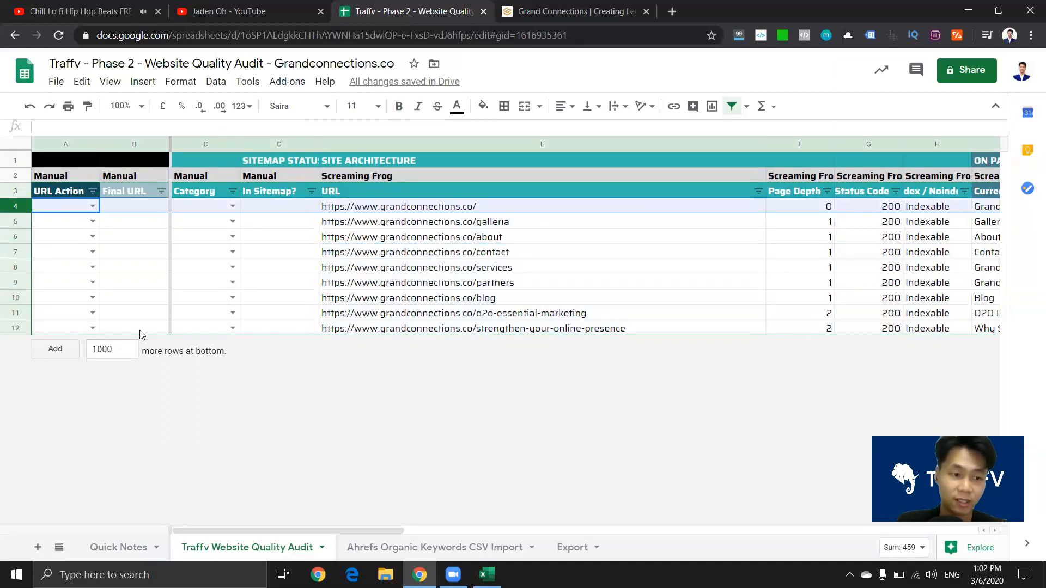
left_click_drag(253, 533, 490, 502)
left_click(749, 328)
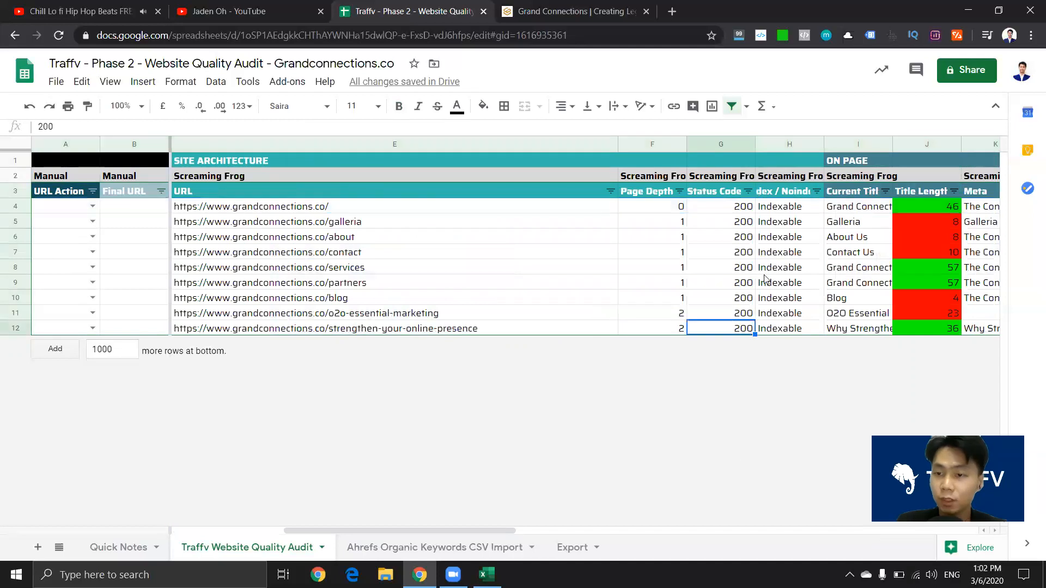
left_click_drag(437, 529, 480, 530)
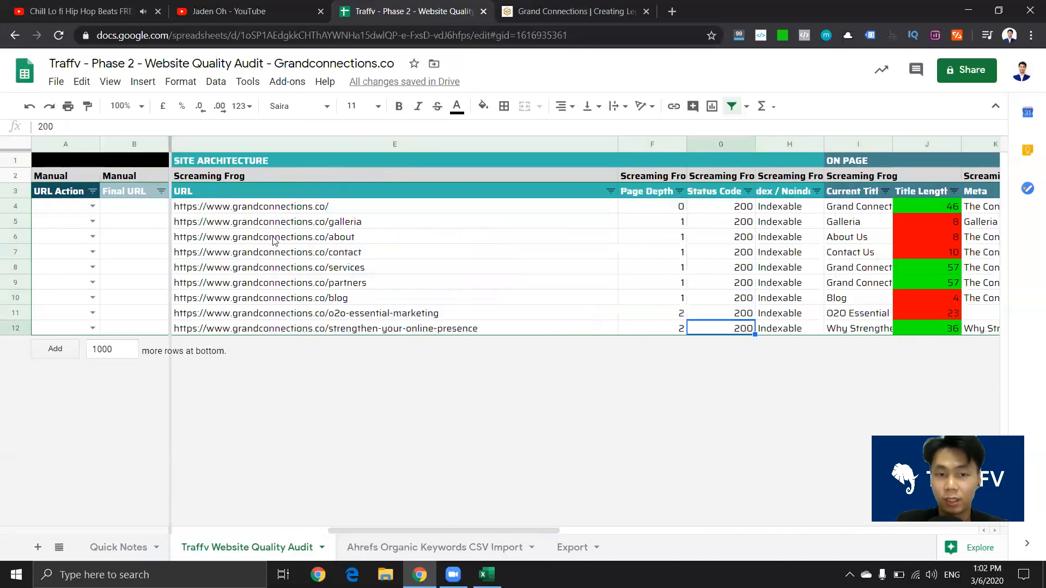
left_click(314, 213)
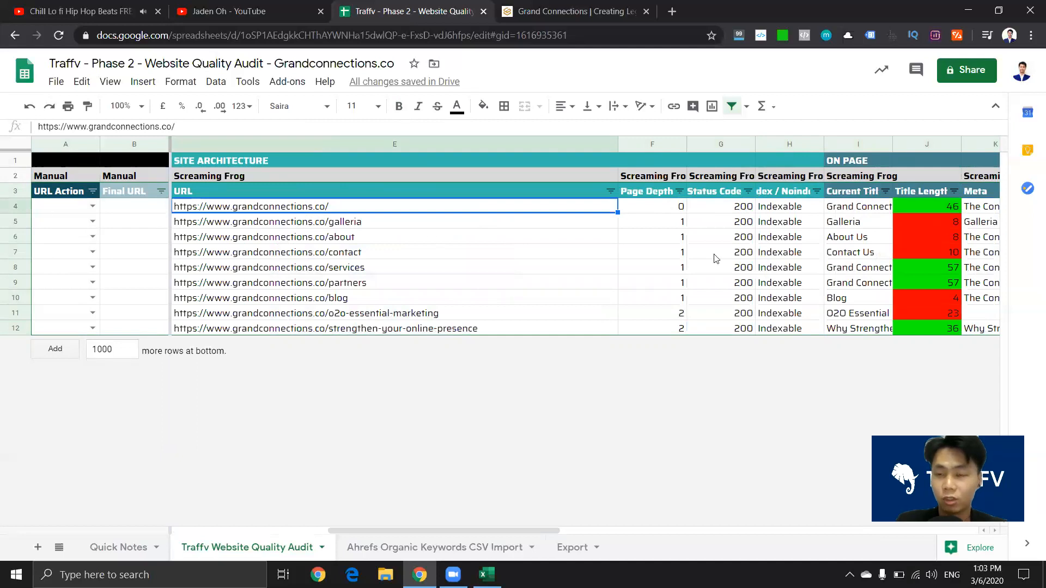
left_click_drag(800, 211, 793, 331)
left_click(714, 295)
left_click(795, 253)
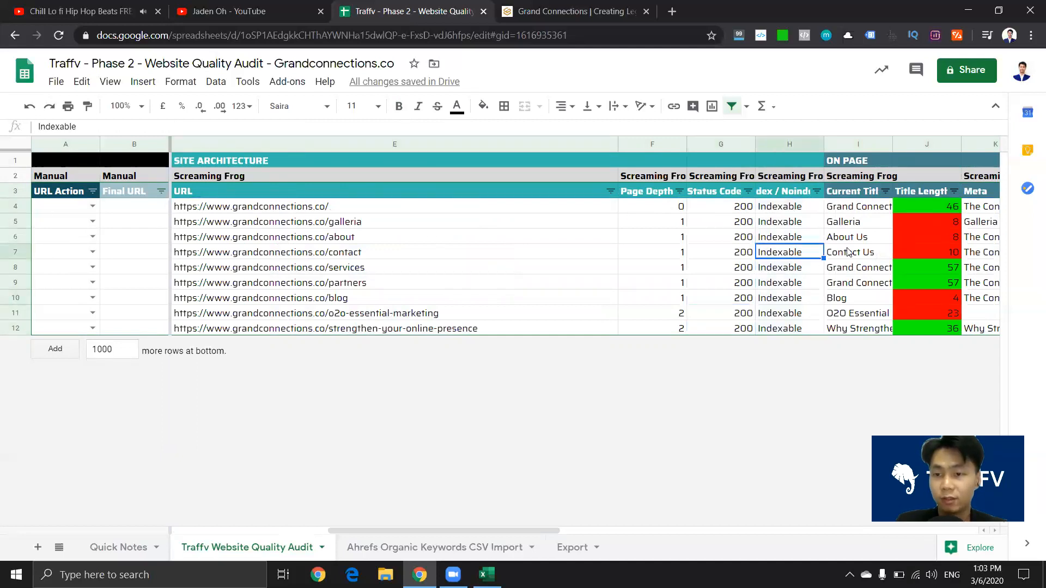
left_click(906, 220)
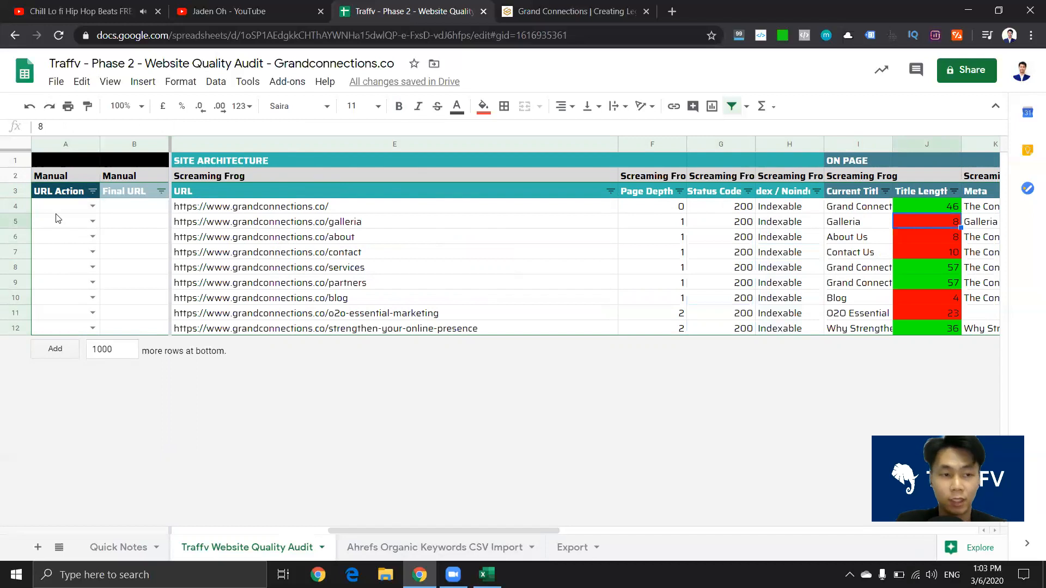
Step: Set the URL Action to 2. Update "On Page" for the homepage, galleria, about, contact and services pages
left_click(93, 207)
left_click(91, 243)
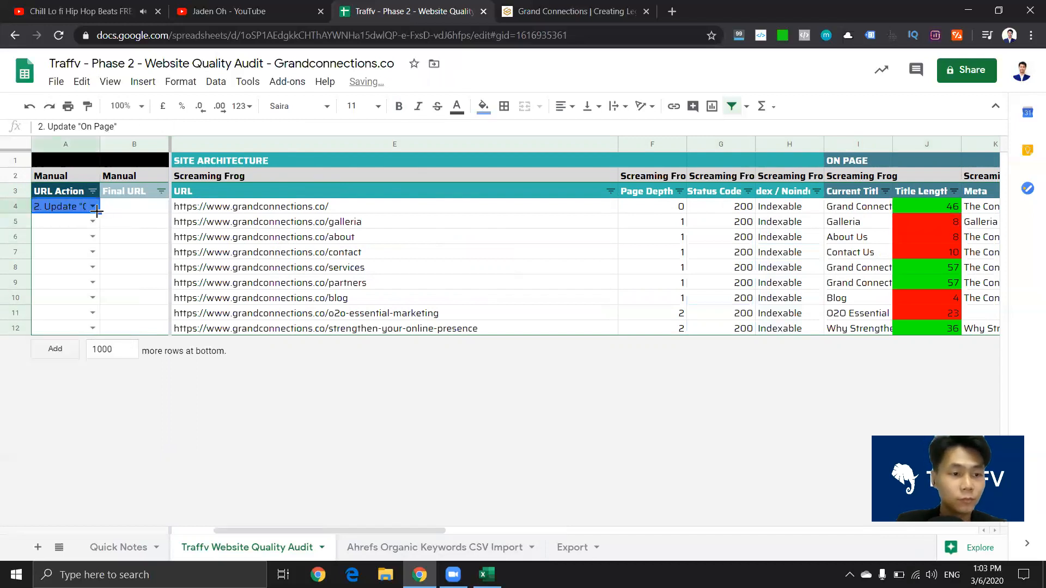
left_click(70, 221)
type("2. Update \"On Page\"")
left_click(62, 240)
type("2. Update \"On Page\"")
left_click(65, 256)
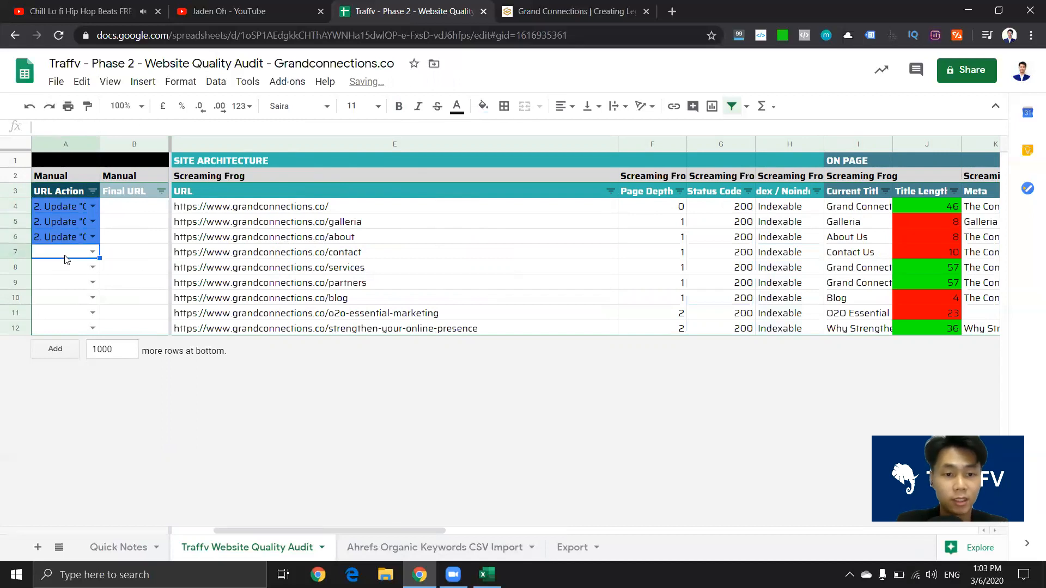
type("2. Update \"On Page\"")
left_click(65, 268)
type("2. Update \"On Page\"")
Step: Set the URL Action to 2. Update "On Page" for the partners, blog, o2o-essential-marketing and strengthen-your-online-presence pages
left_click(65, 283)
type("2. Update \"On Page\"")
left_click(56, 301)
type("2. Update \"On Page\"")
left_click(64, 326)
type("2. Update \"On Page\"")
left_click(65, 310)
type("2. Update \"On Page\"")
Step: Review the assigned URL actions against the meta, H1 and word count columns of the listed pages
left_click(360, 283)
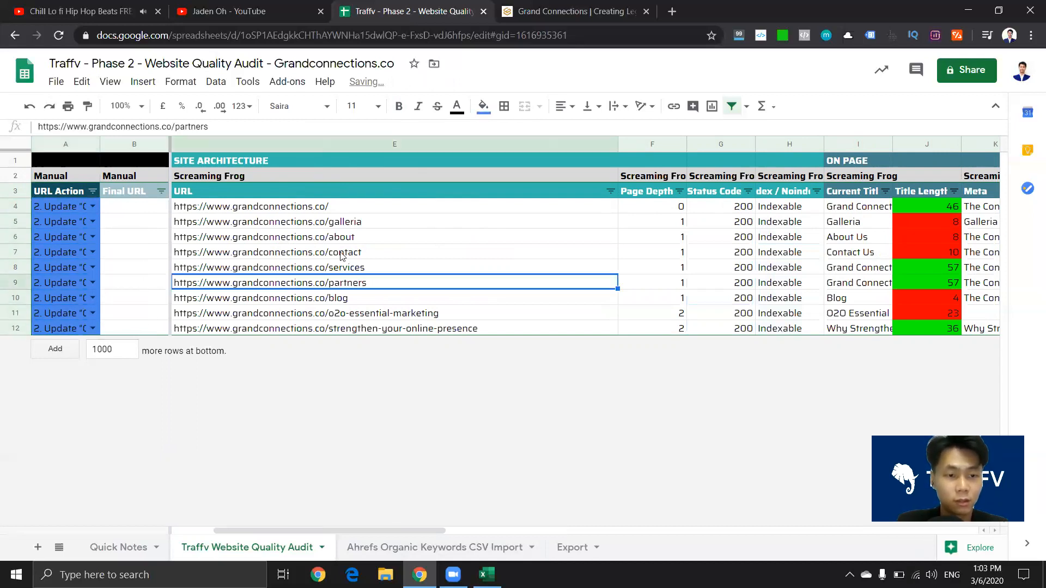
left_click_drag(401, 527, 641, 527)
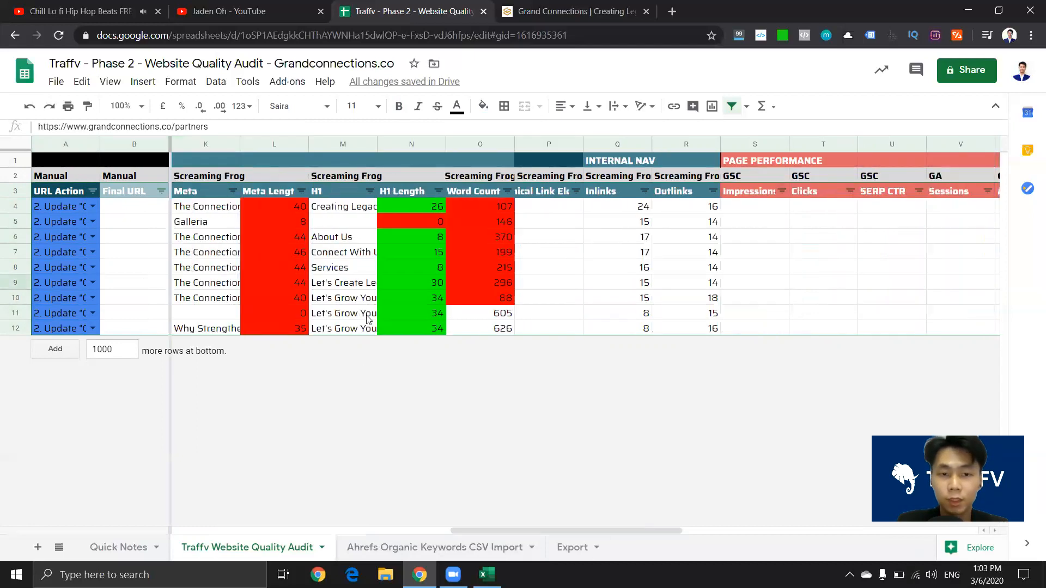
left_click(55, 207)
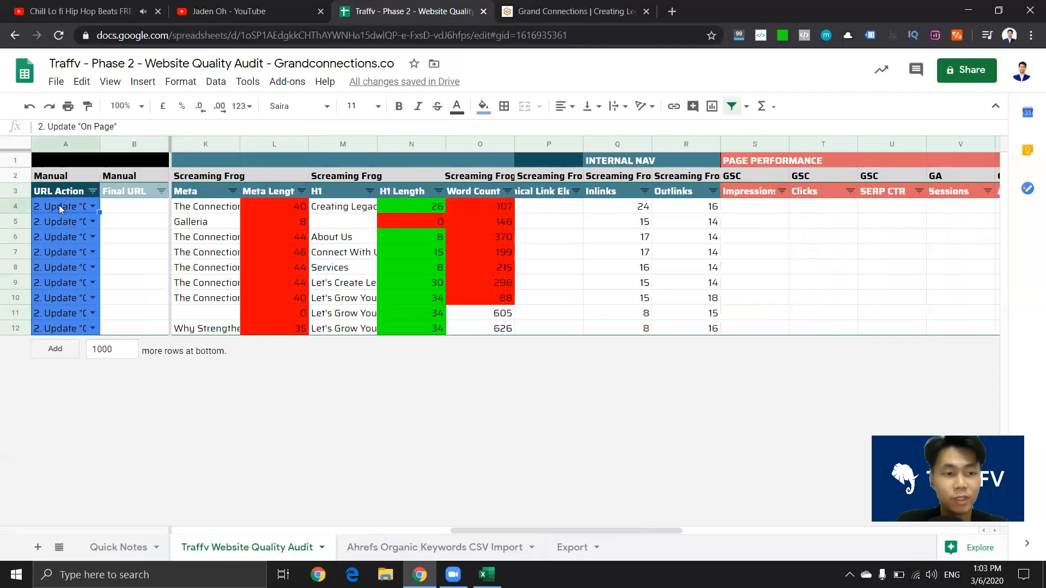
left_click(147, 210)
left_click_drag(52, 211, 48, 329)
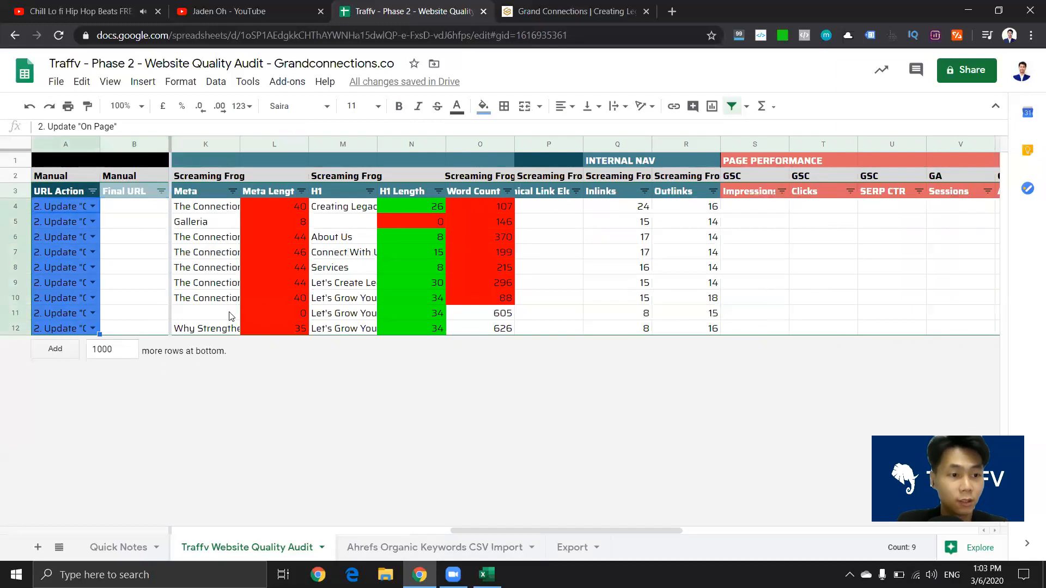
left_click(244, 308)
left_click_drag(519, 527, 394, 525)
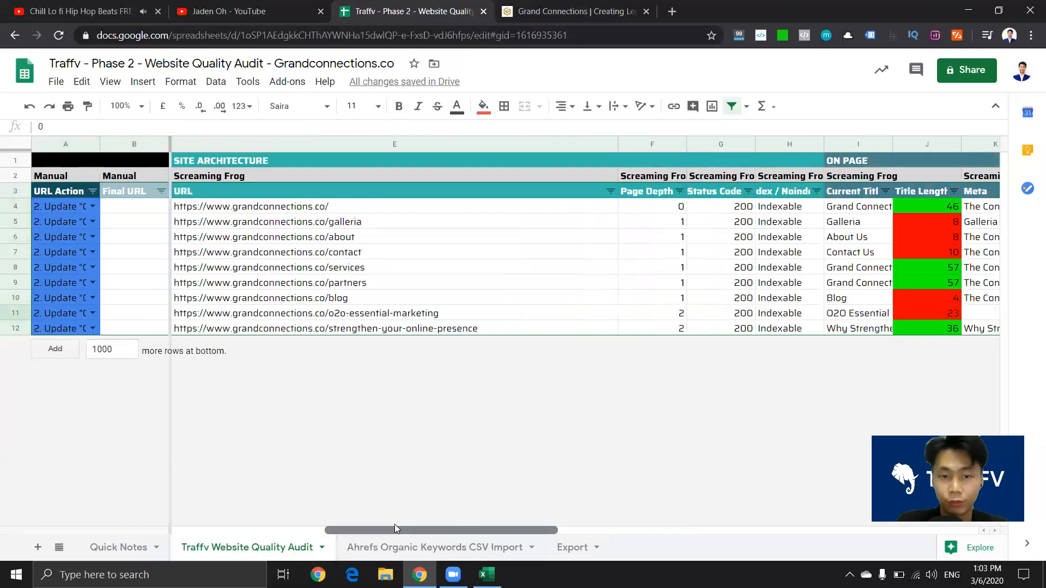
Step: Test the arrow icon in the Grand Connections site navigation by following its Singapore map link, and close the overlay
left_click(561, 7)
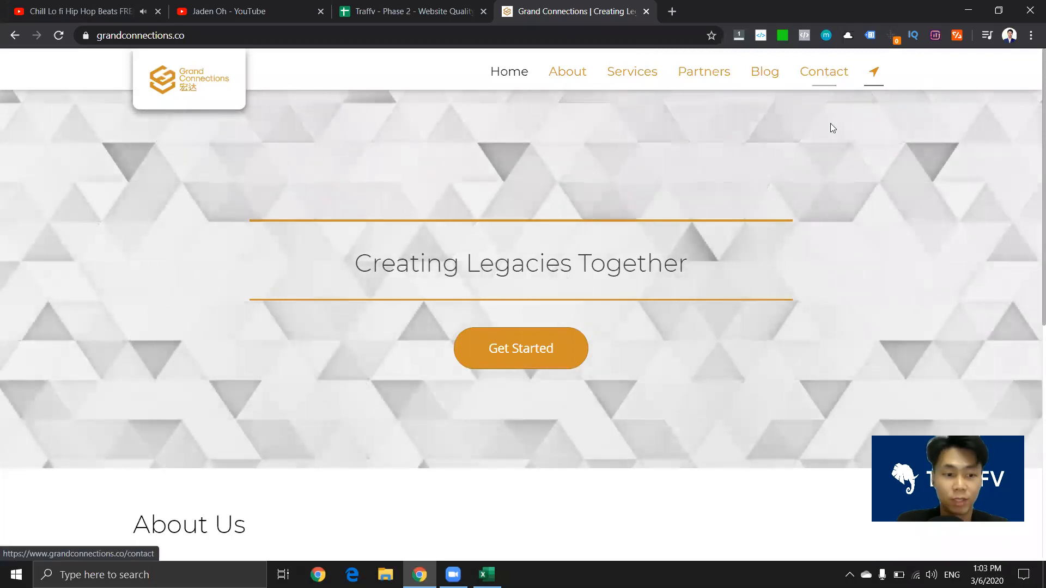
left_click(875, 73)
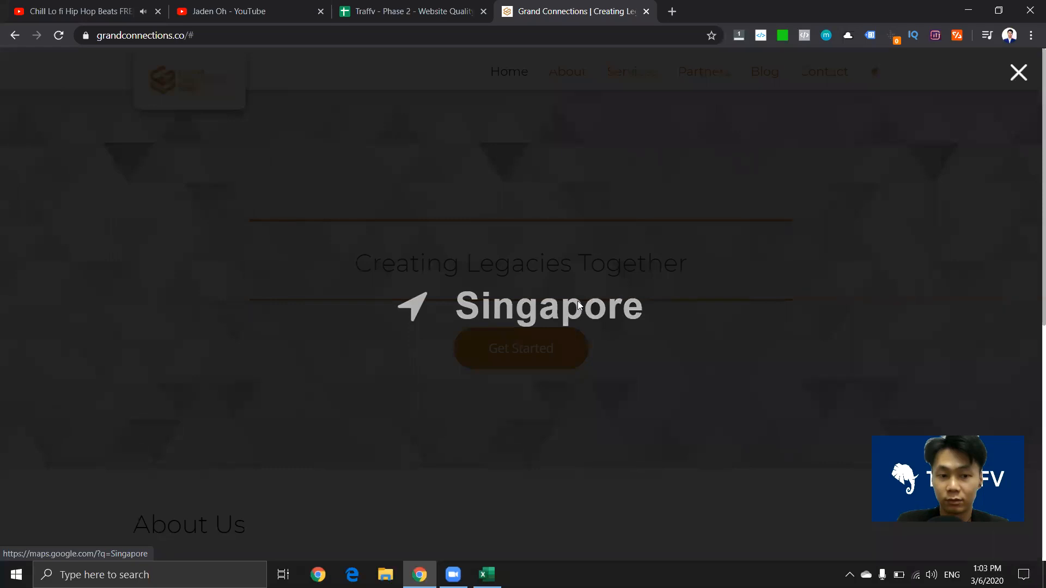
left_click(579, 305)
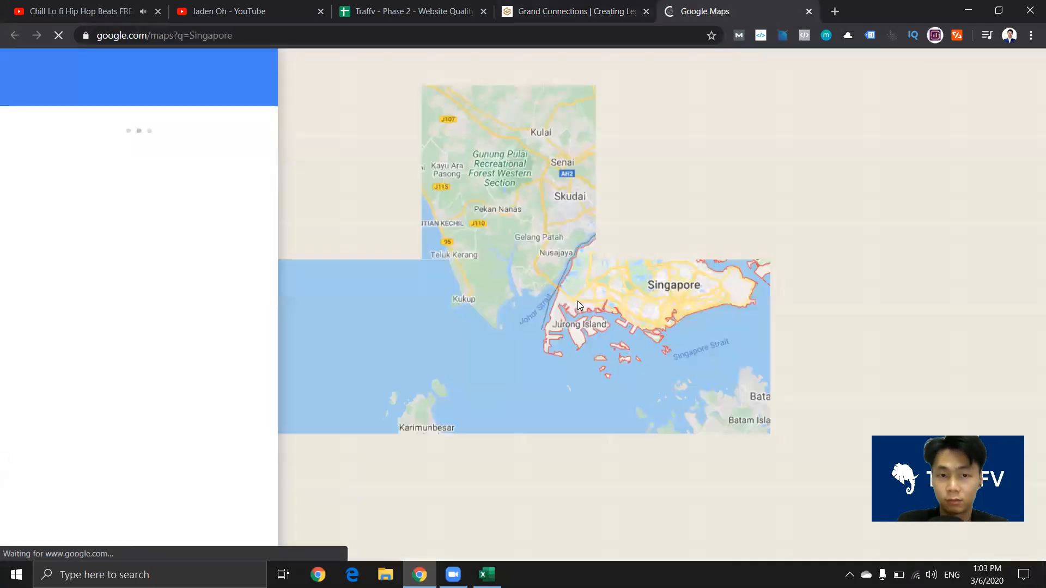
left_click(556, 5)
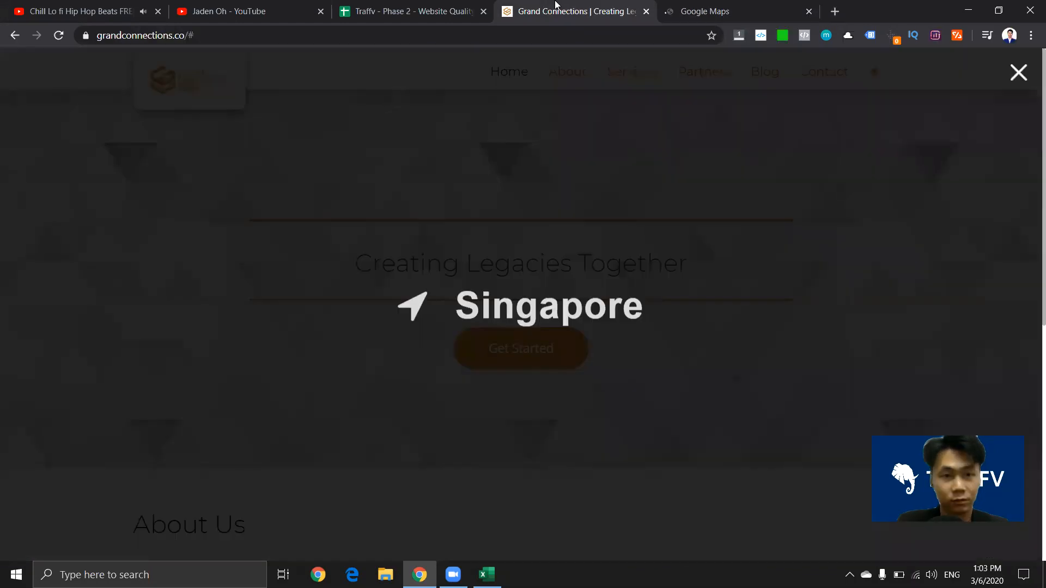
left_click(1031, 76)
Step: Add the note "top right icon" below the chatbox error entry in Quick Notes, and return to the Grand Connections site
left_click(393, 7)
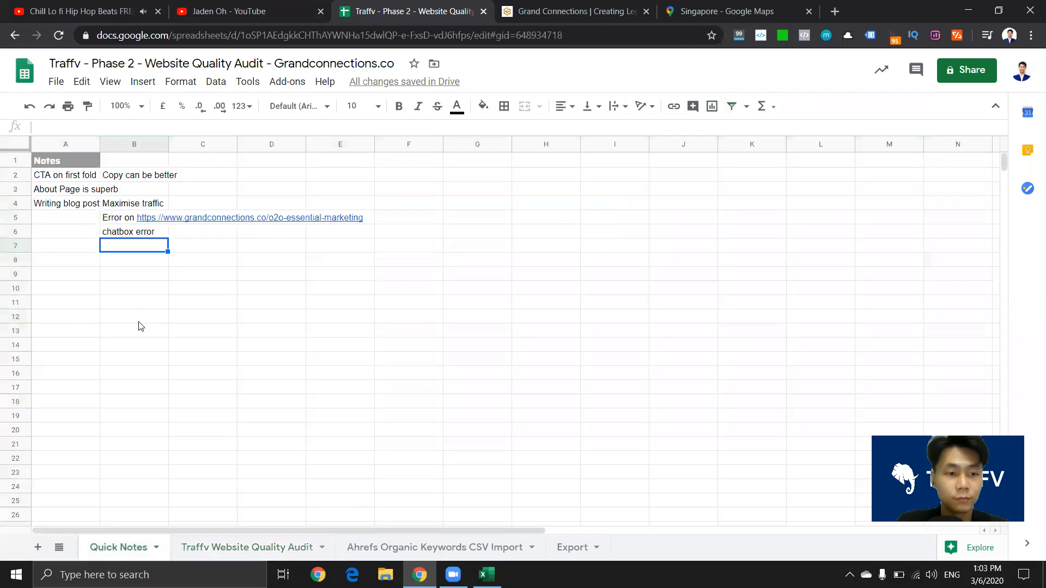
key("Left")
key("Right")
key("Left")
key("Right")
key("Right")
key("Left")
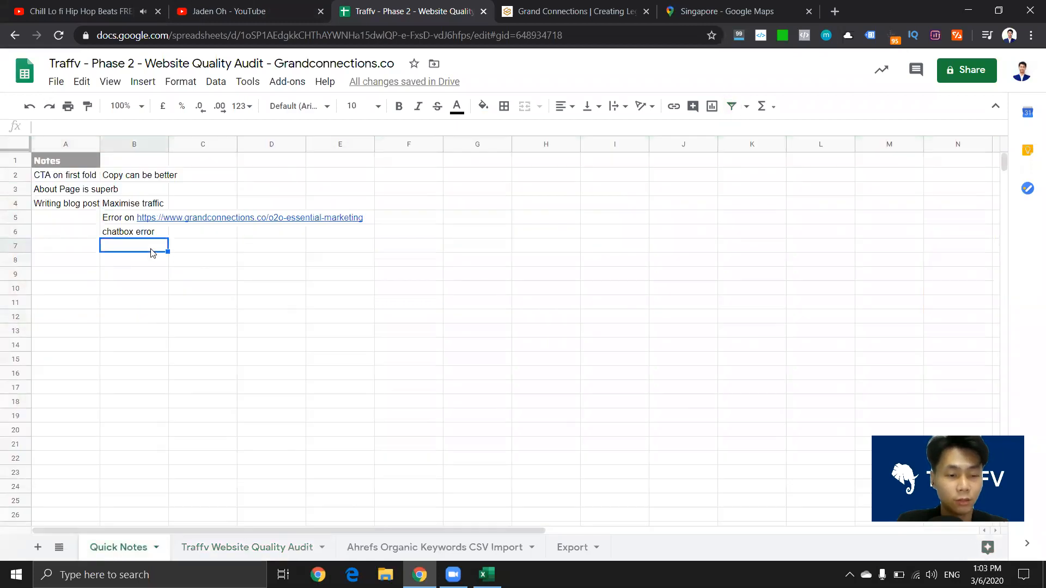
left_click(628, 7)
left_click(469, 11)
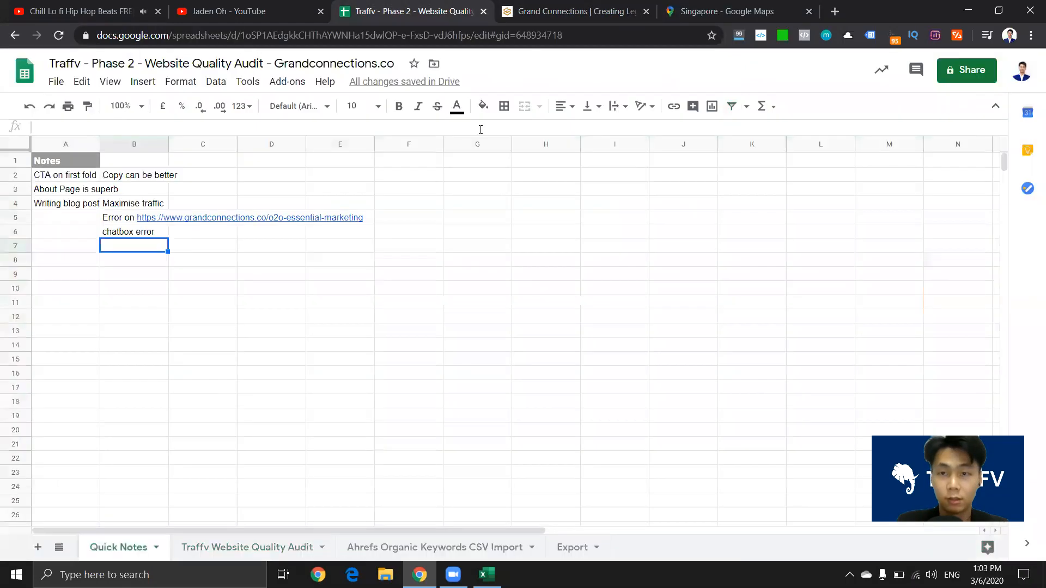
type("top r")
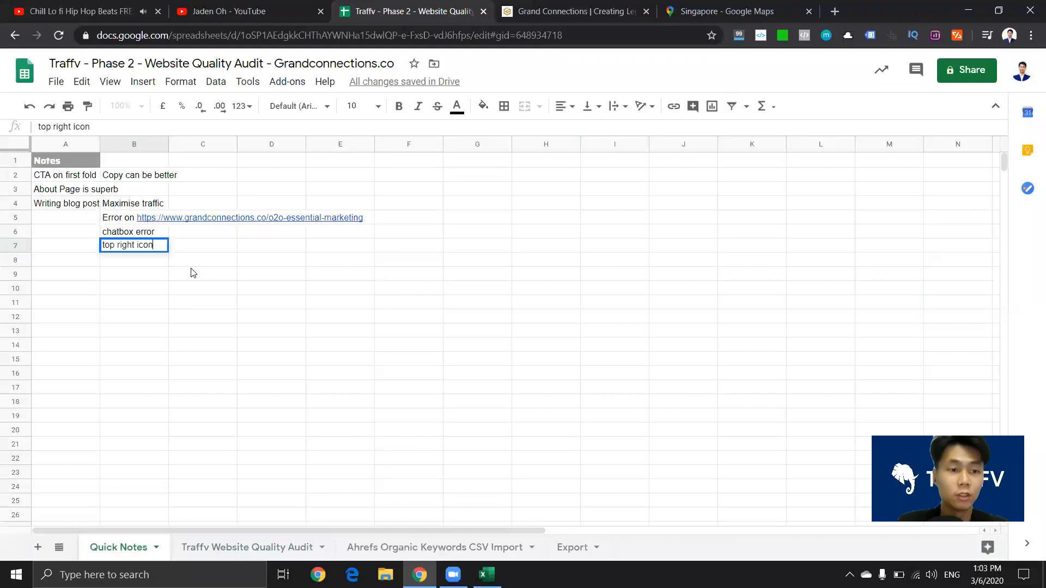
type("ight icon")
key("Return")
left_click(126, 189)
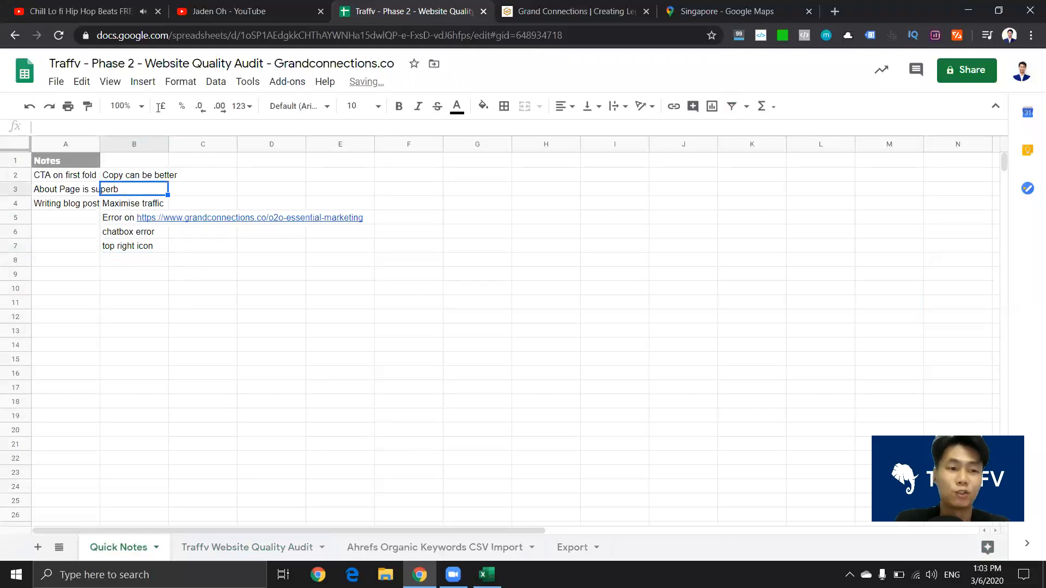
left_click(564, 11)
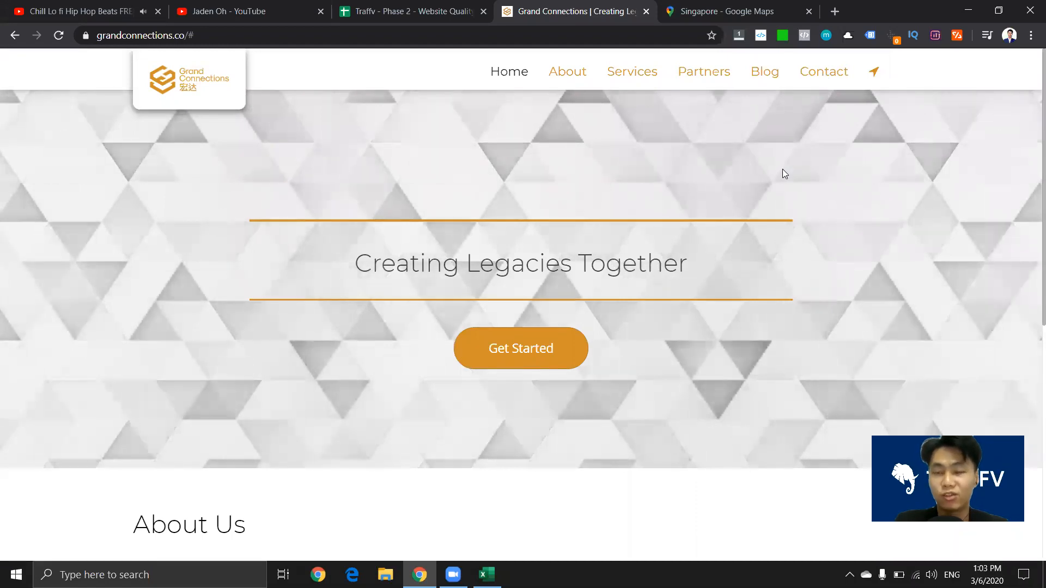
Step: Close the Singapore map page and open the Contact page of the Grand Connections site
left_click(748, 7)
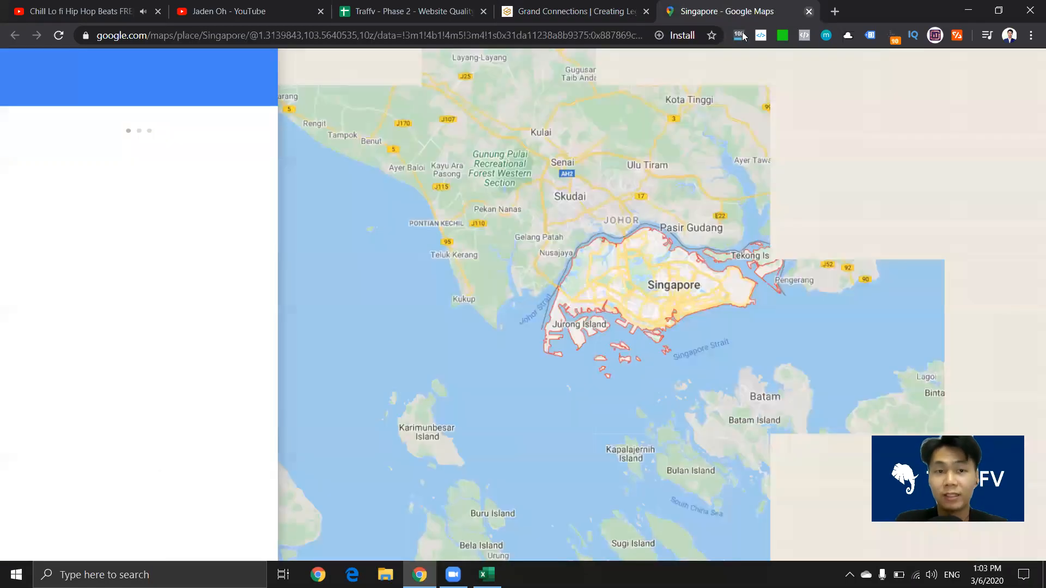
key("ctrl+w")
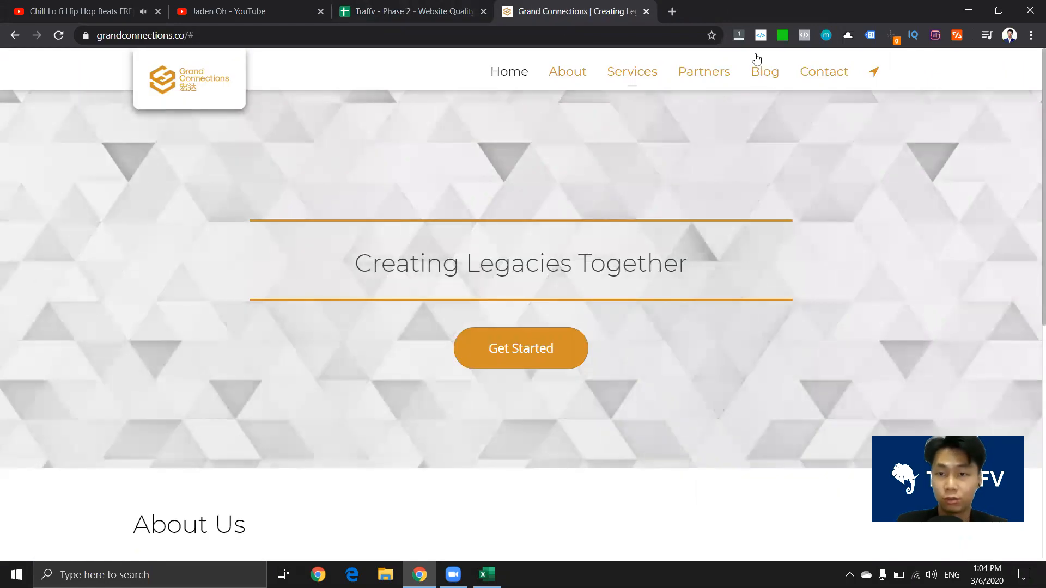
left_click(826, 71)
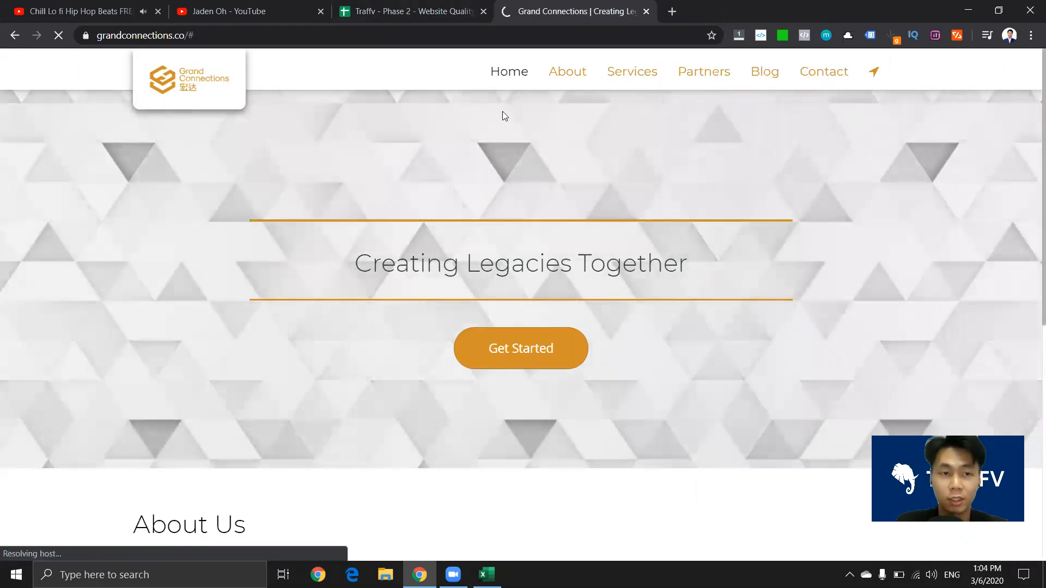
left_click(415, 11)
left_click(156, 247)
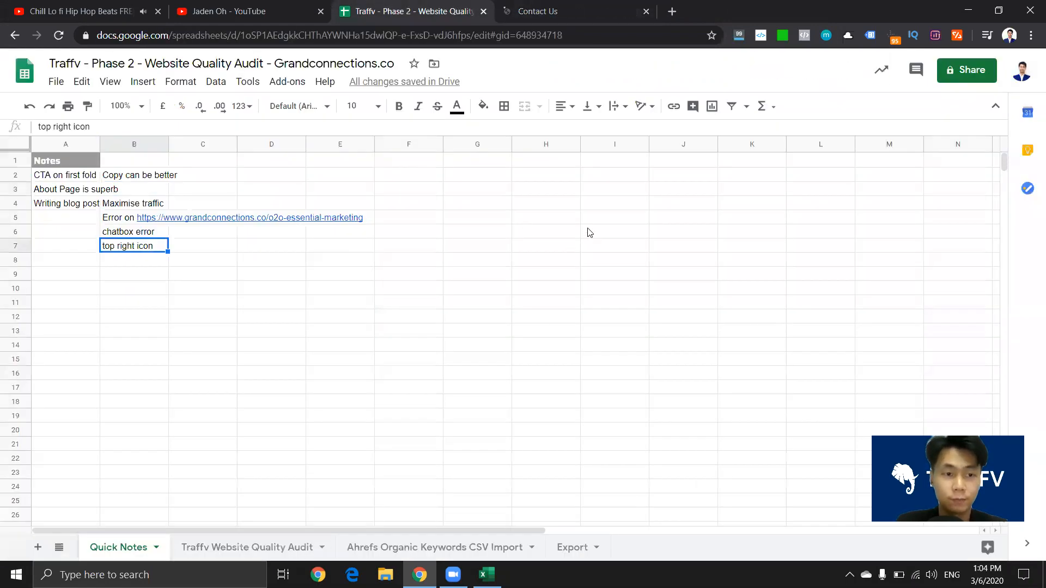
left_click(604, 246)
left_click(614, 8)
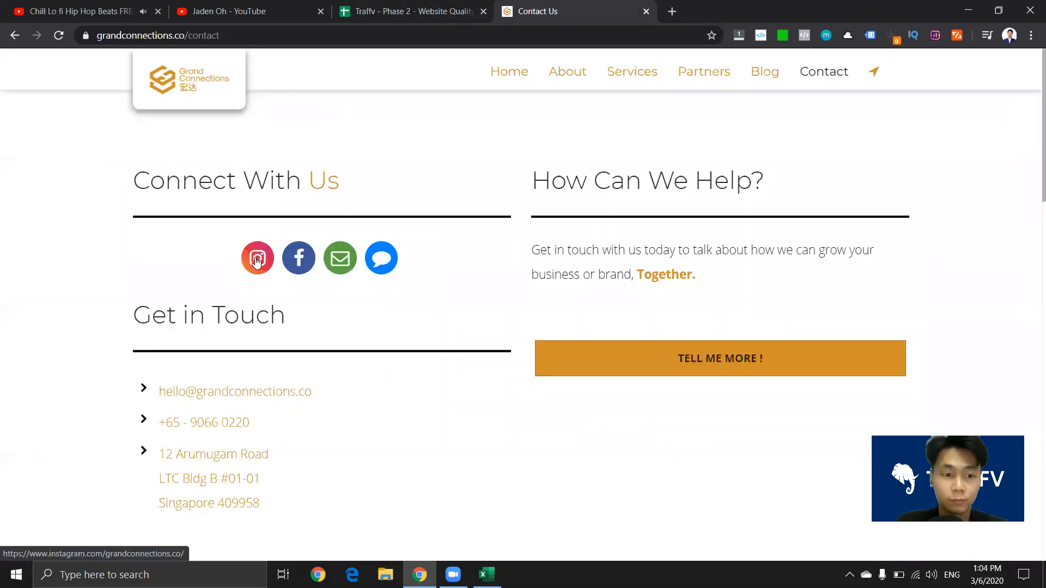
Step: Follow the "Tell Me More !" link on the Contact page, and add the note "conversions tracking" below "top right icon" in Quick Notes
scroll(239, 415, "down", 1)
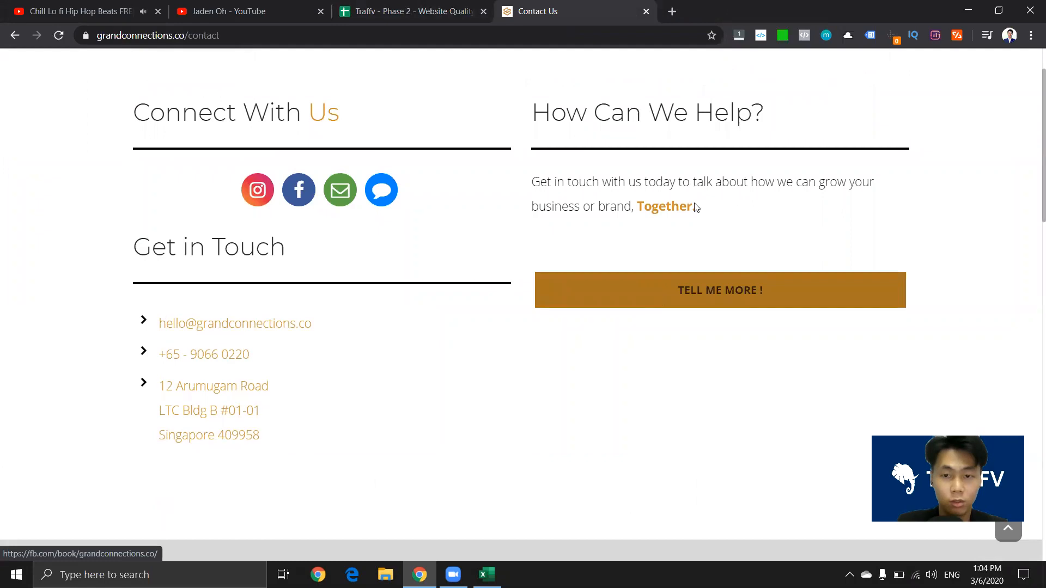
left_click(701, 283)
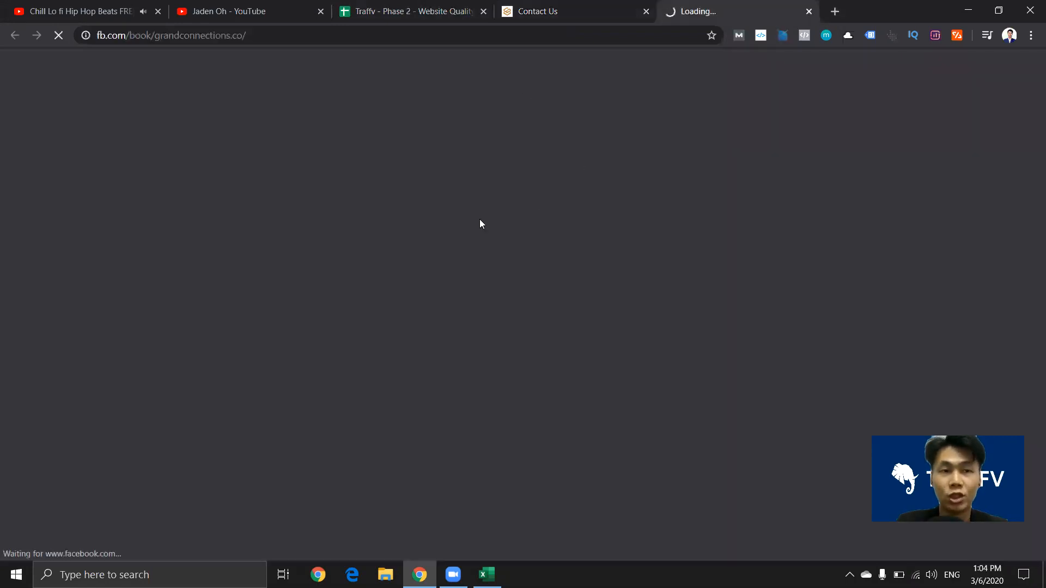
left_click(374, 10)
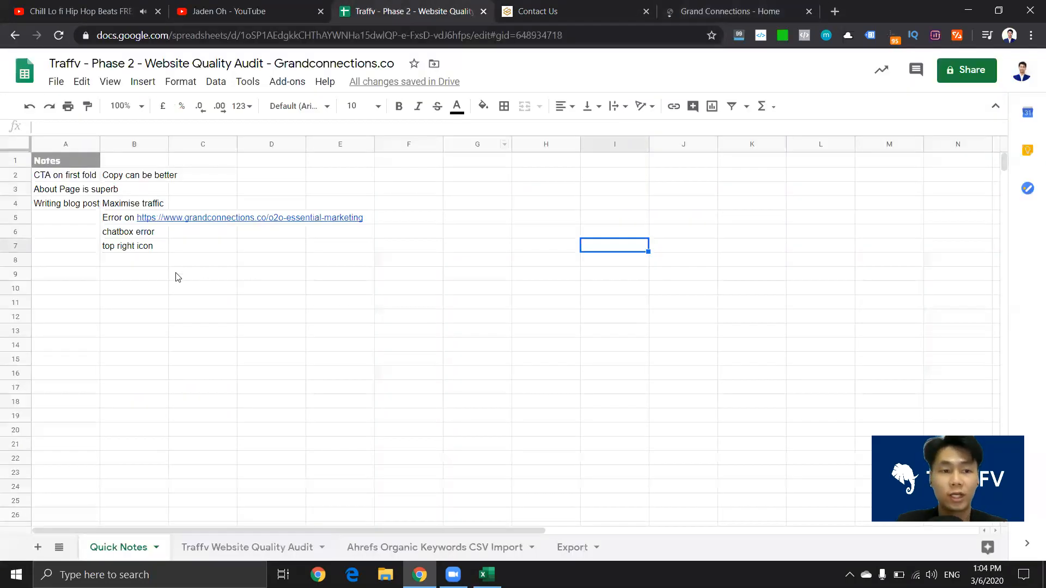
left_click(134, 260)
type("conver")
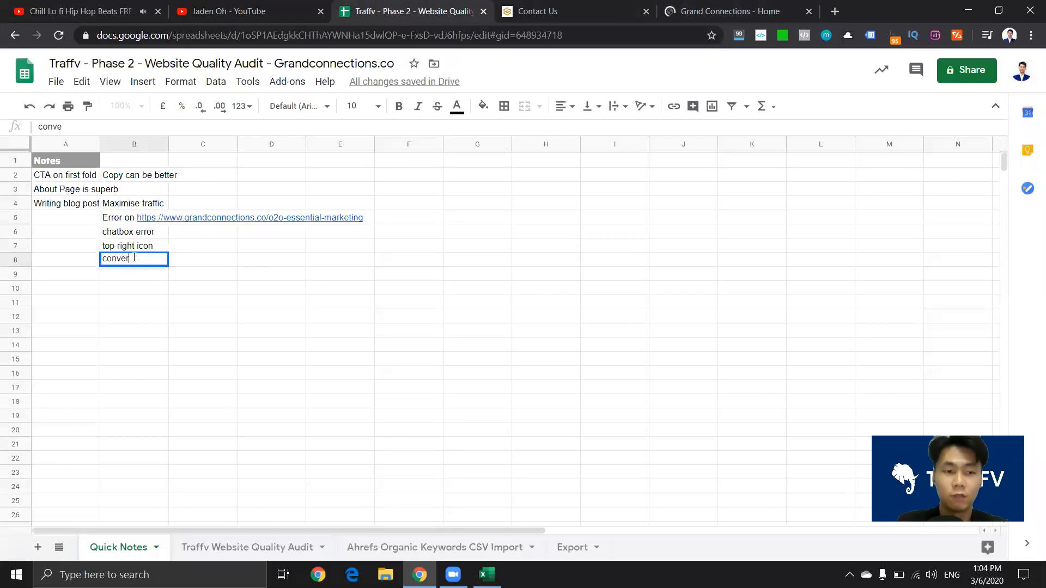
type("sions trackin")
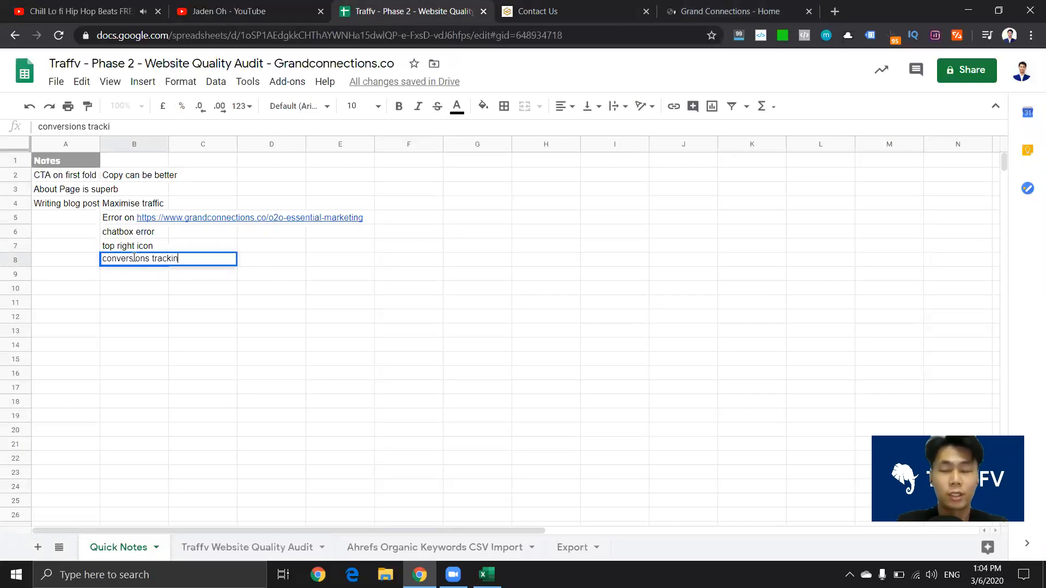
type("g")
key("Return")
Step: Review the Grand Connections Facebook page, including its appointment options, posts and photos, with the chat pop-up dismissed, and close the page
left_click(730, 11)
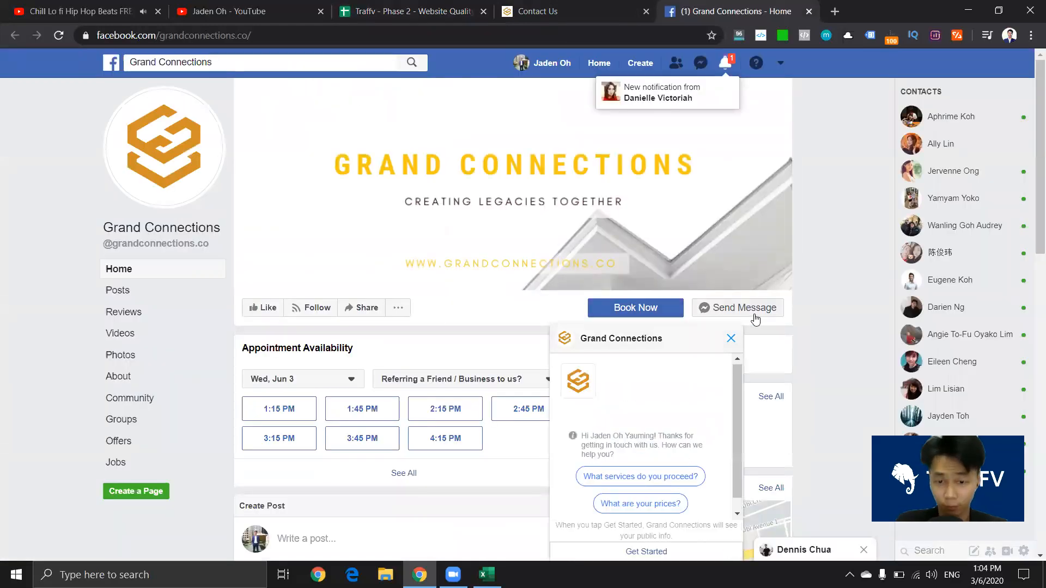
left_click(731, 338)
left_click(733, 60)
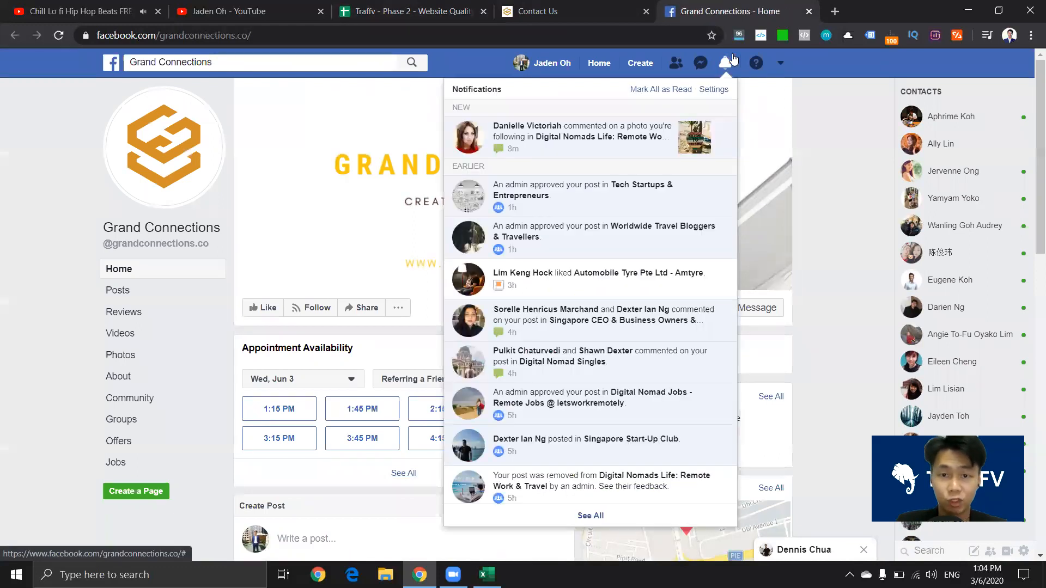
left_click(733, 60)
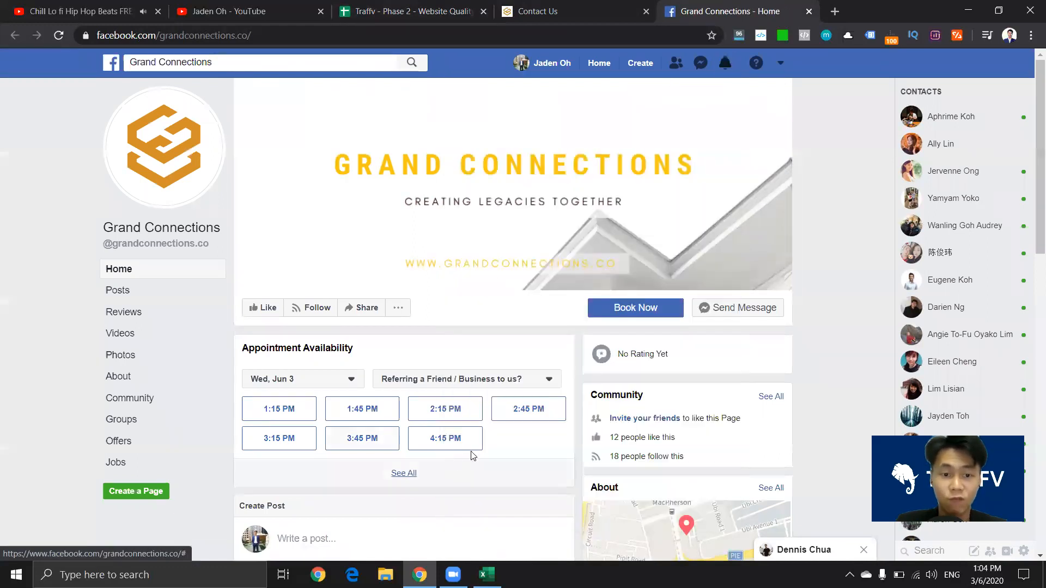
scroll(474, 436, "down", 4)
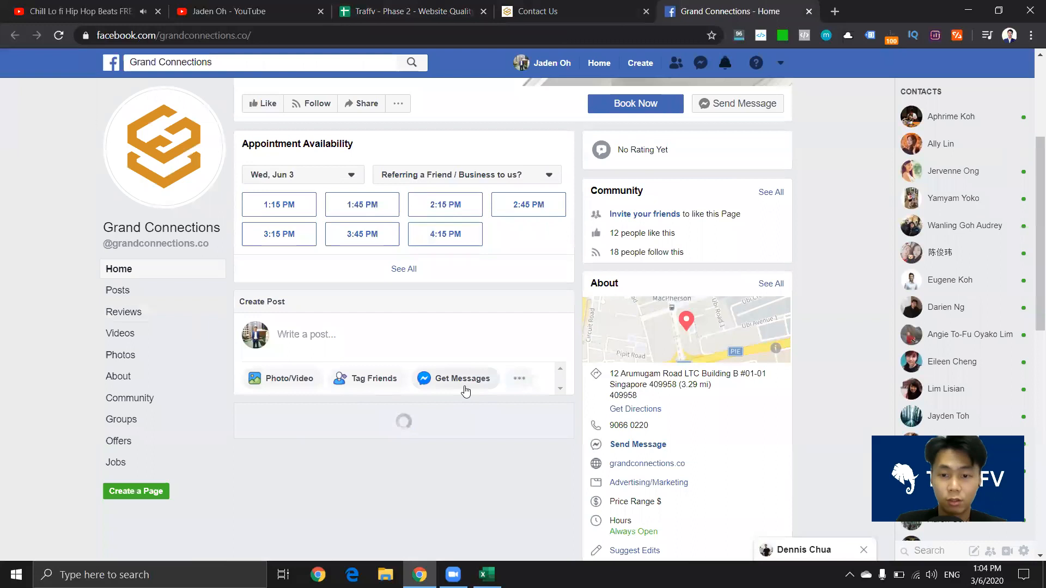
scroll(465, 391, "down", 8)
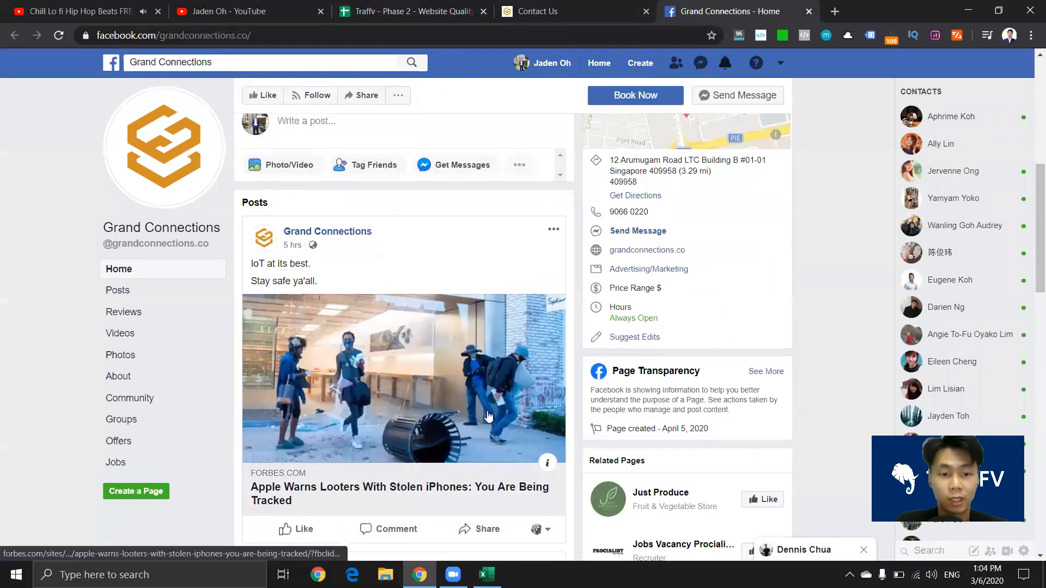
scroll(457, 354, "up", 5)
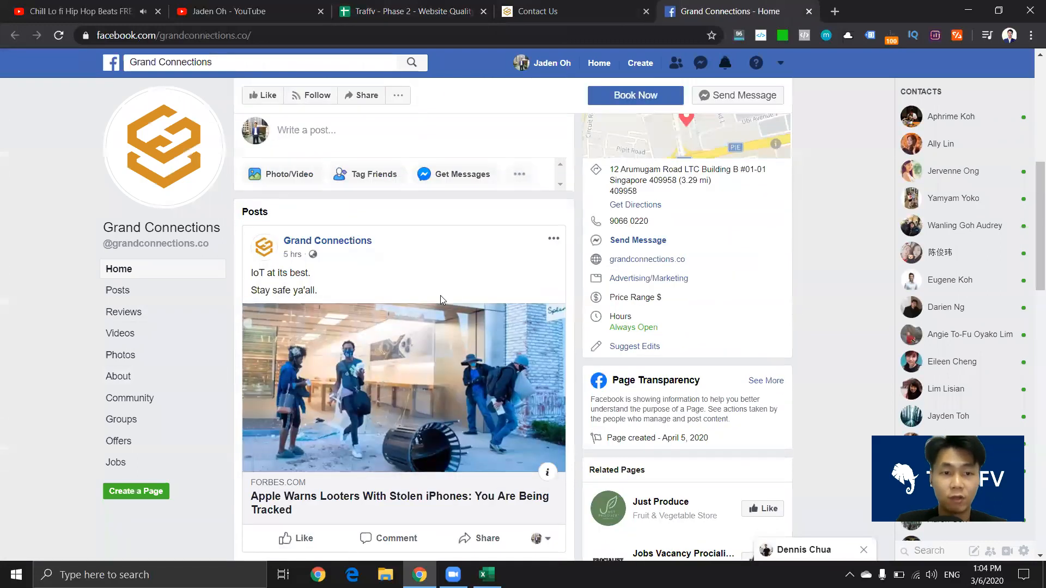
scroll(440, 295, "up", 6)
scroll(552, 333, "down", 15)
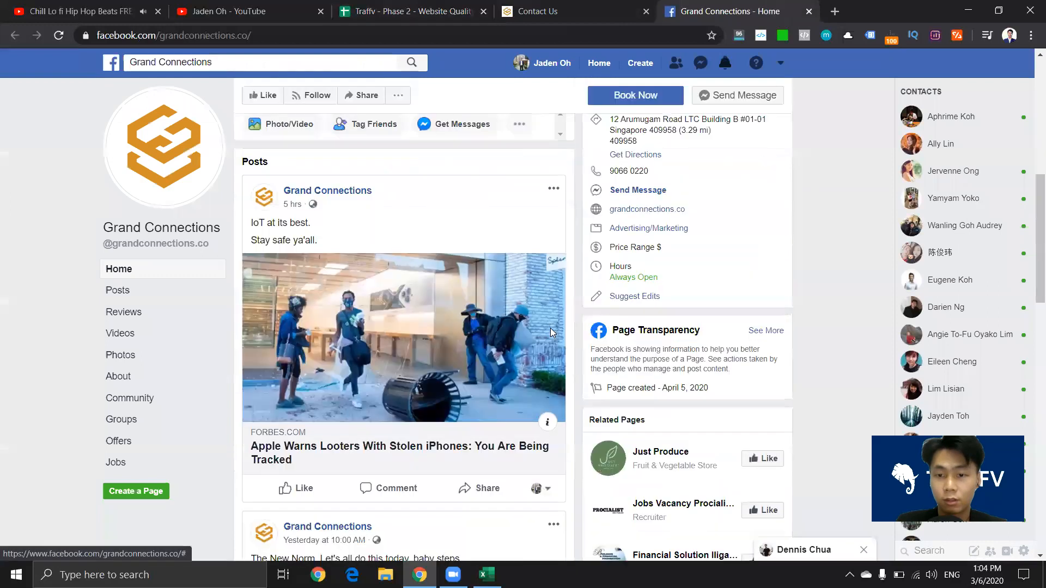
scroll(551, 329, "down", 7)
scroll(551, 330, "down", 3)
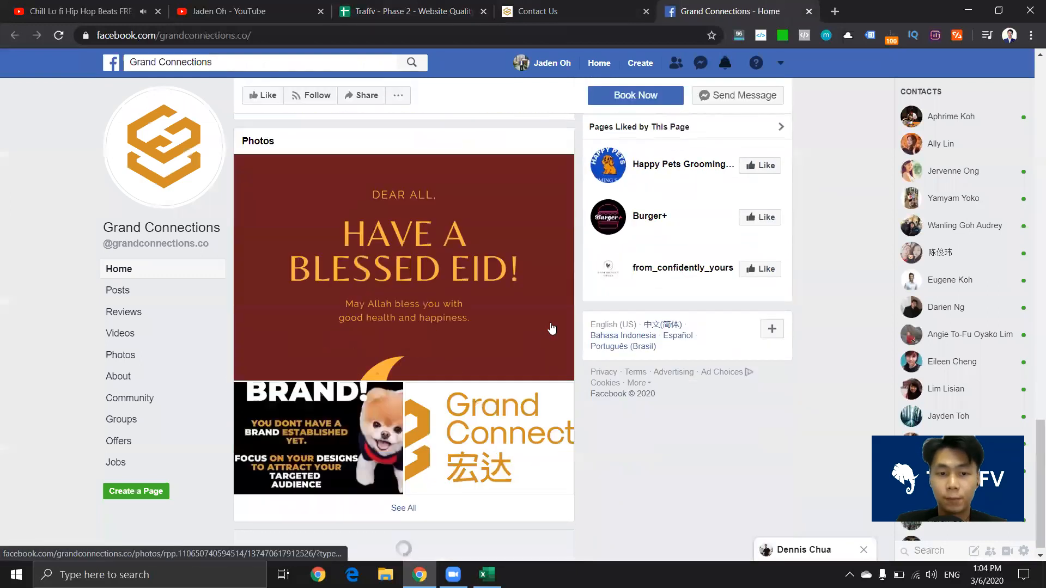
left_click(808, 13)
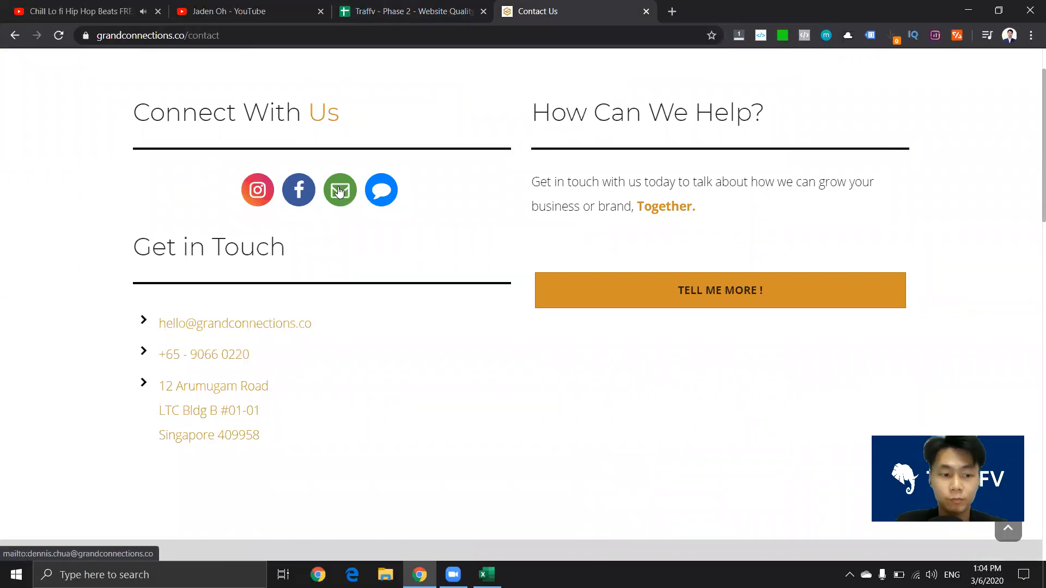
left_click(394, 8)
left_click(578, 6)
left_click(423, 34)
left_click(240, 7)
Step: Review the site architecture, on-page and word count columns of the Traffv Website Quality Audit sheet for all listed pages
left_click(436, 16)
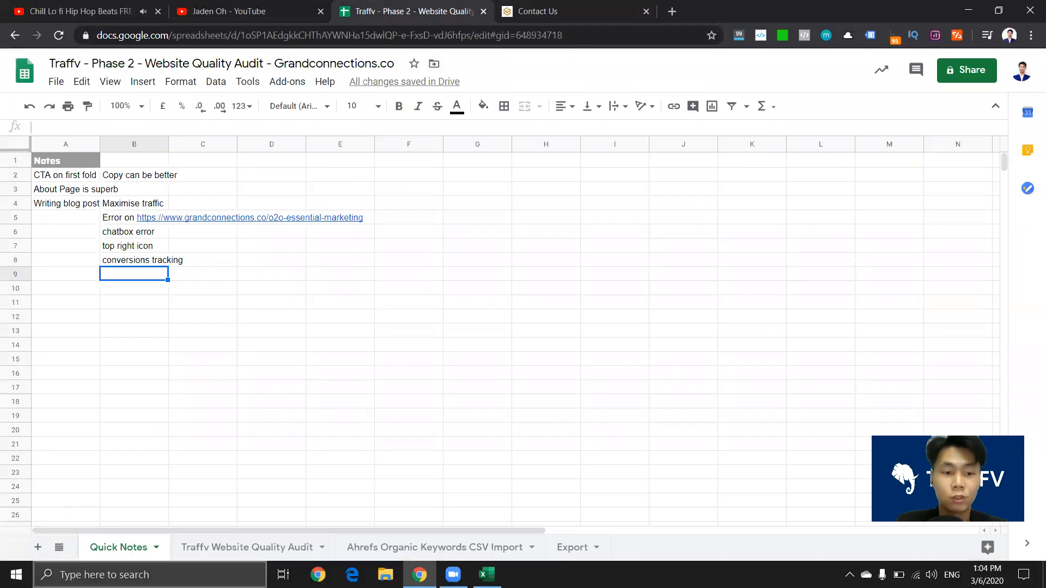
left_click(291, 545)
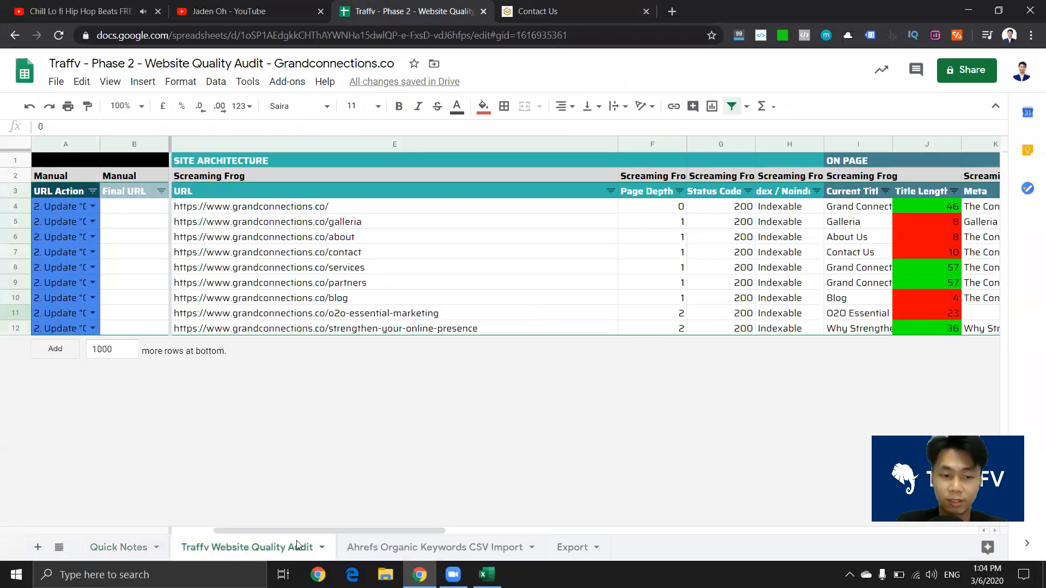
left_click_drag(288, 531, 241, 528)
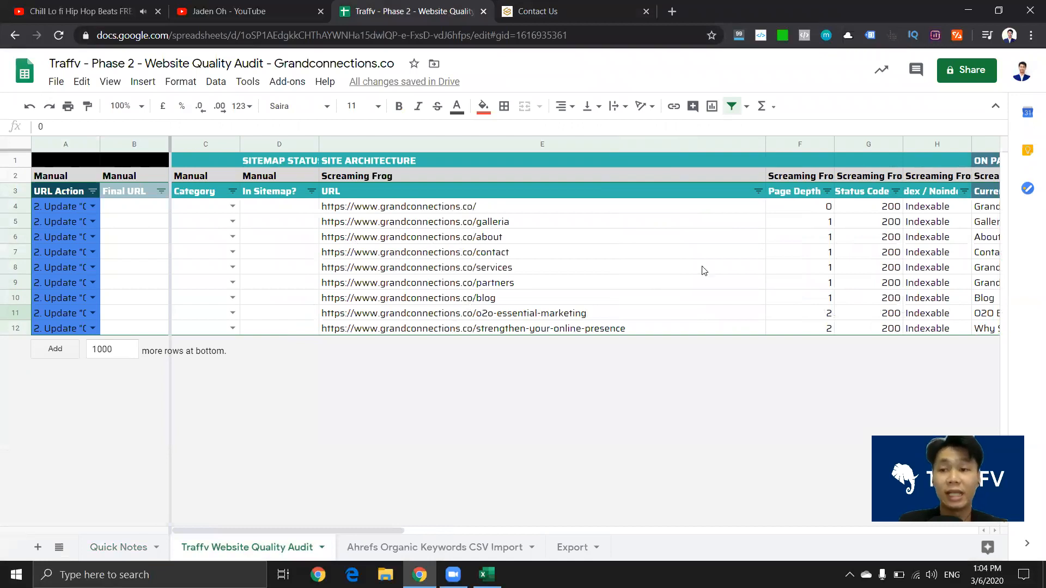
left_click(883, 205)
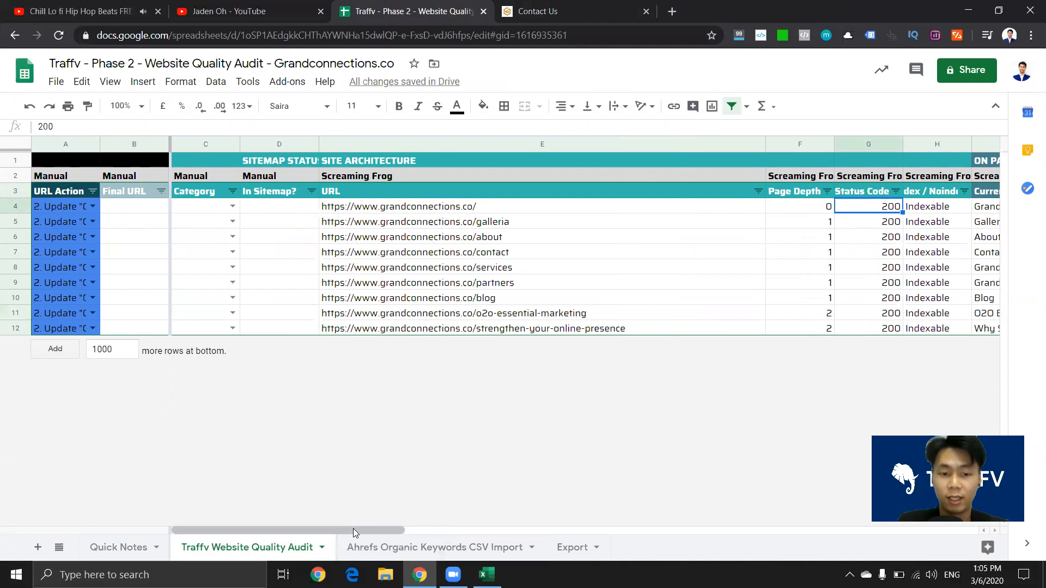
left_click_drag(358, 528, 517, 530)
left_click(791, 294)
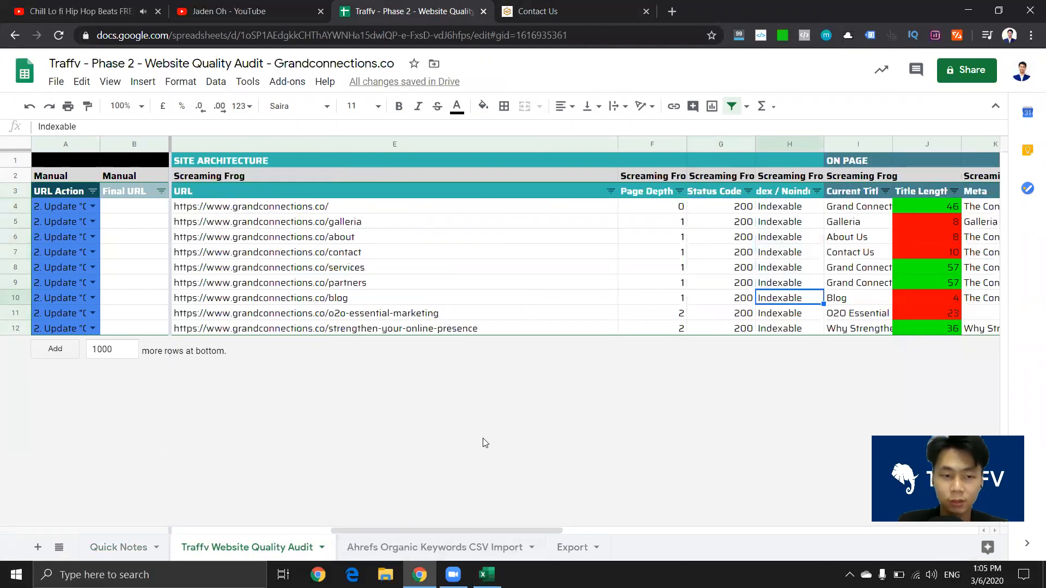
left_click_drag(457, 528, 579, 530)
left_click(507, 313)
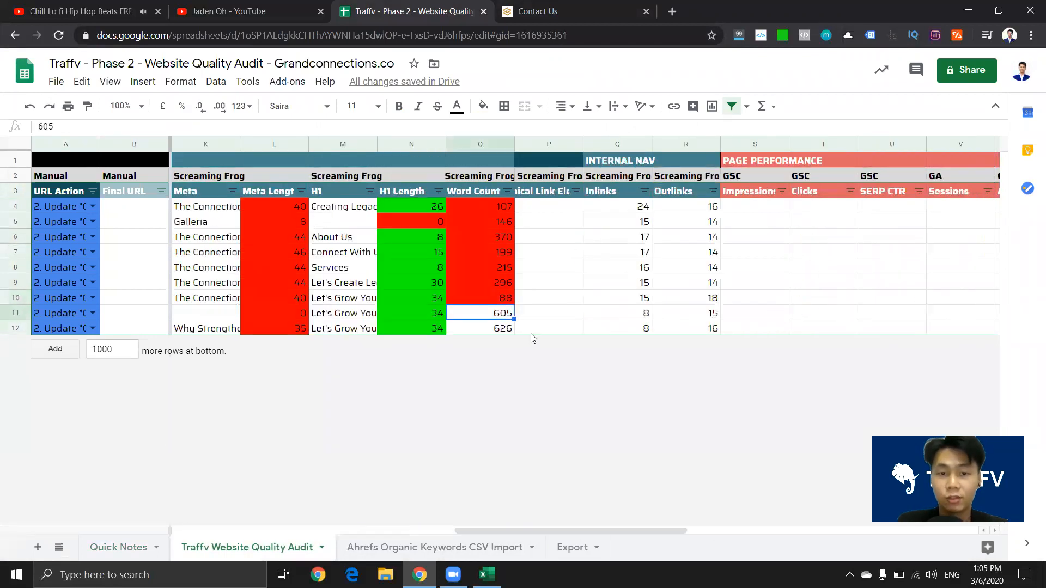
left_click_drag(532, 531, 450, 526)
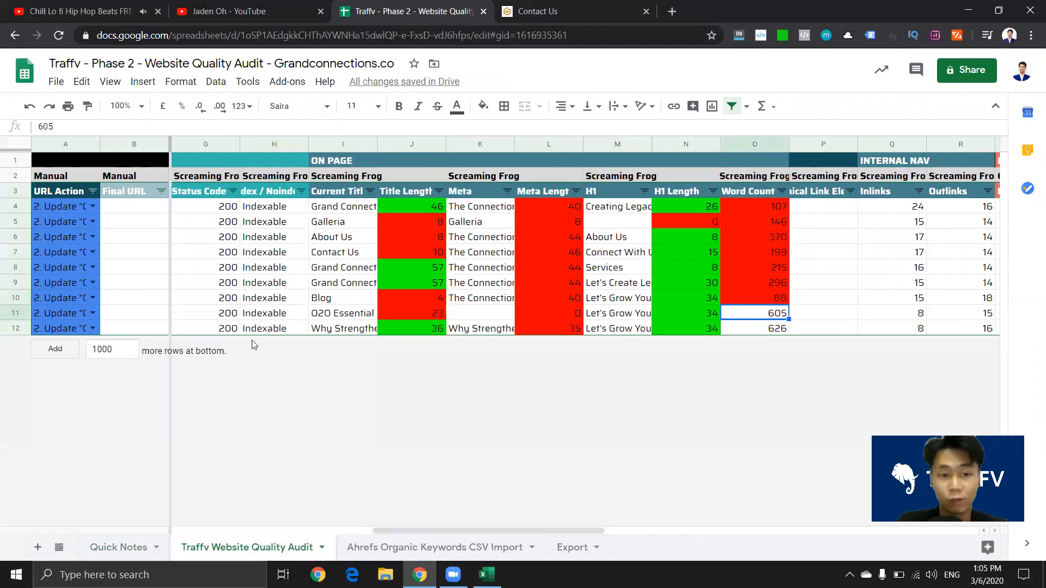
Step: Inspect the Contact page's enquiry form, subscription section and footer social links
left_click(602, 14)
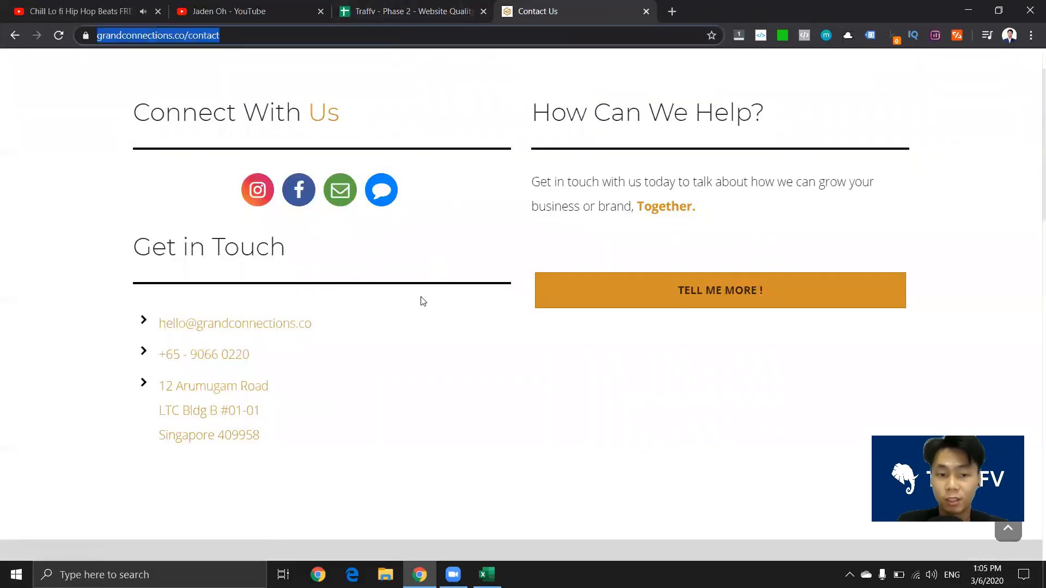
scroll(607, 305, "down", 15)
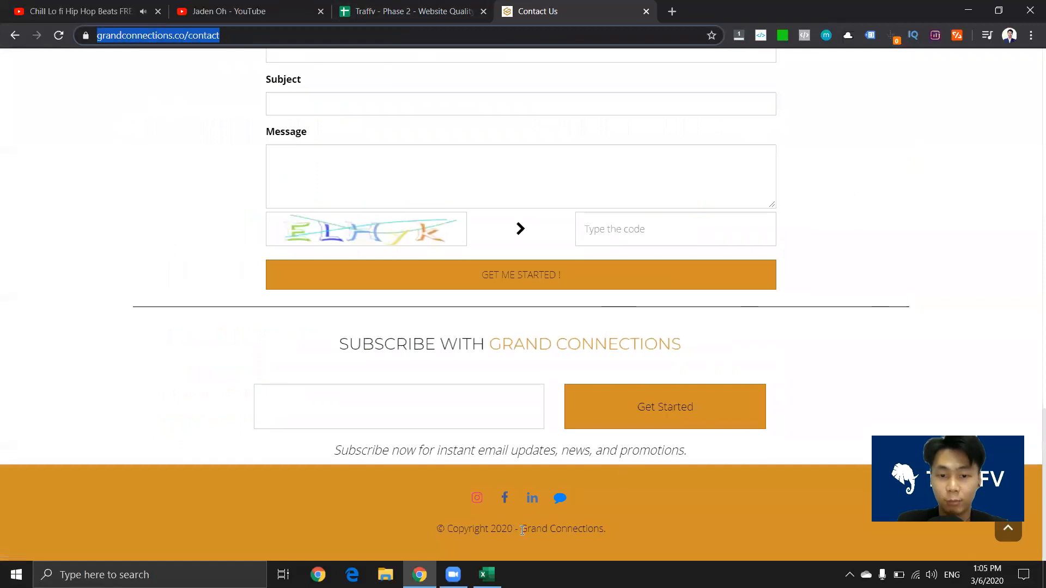
left_click(458, 4)
left_click(609, 4)
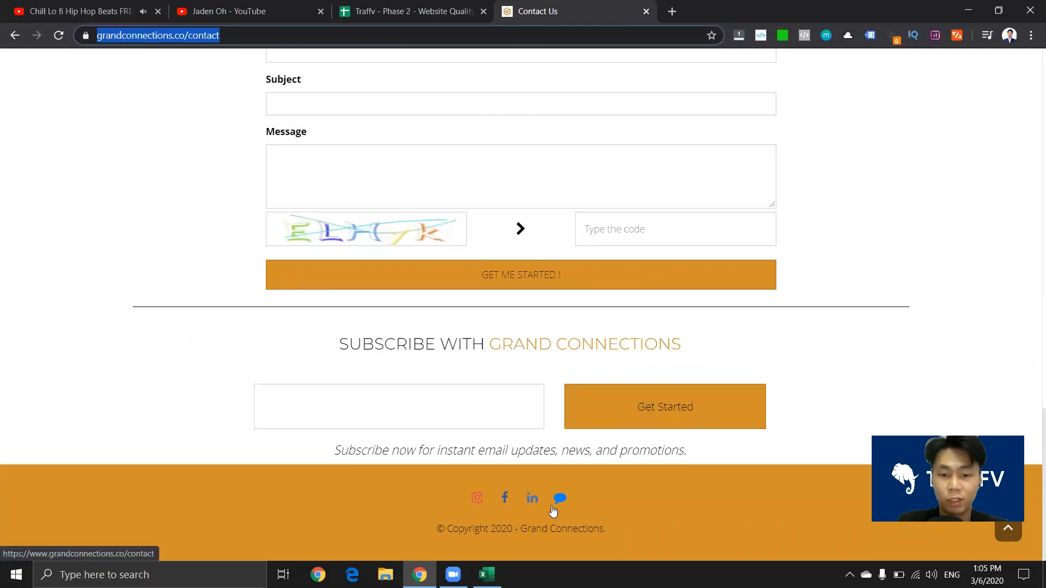
Step: Examine the homepage's current title, title length and meta entries in the audit sheet, and return to the Contact page
left_click(429, 4)
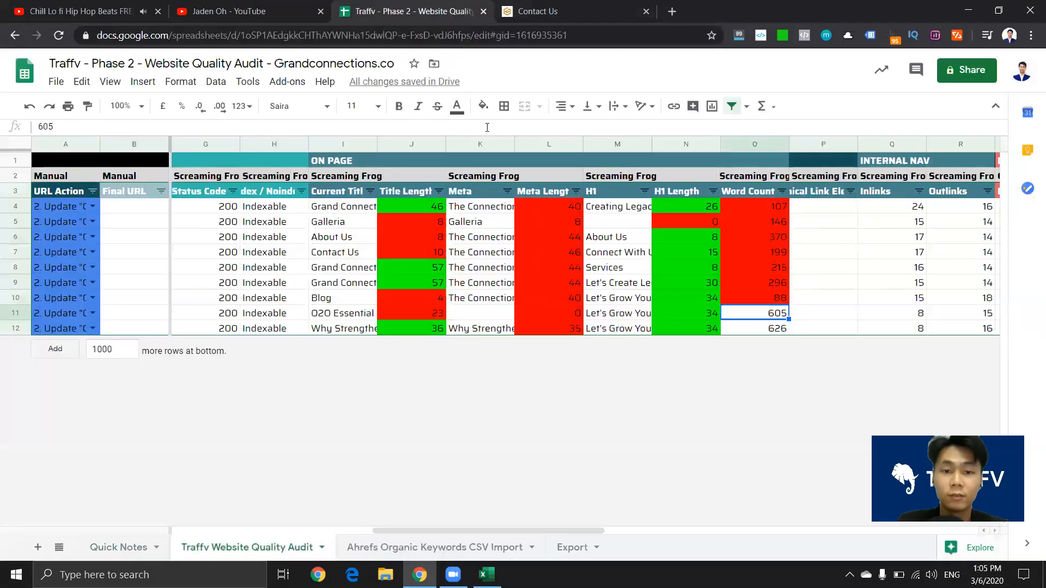
left_click(443, 300)
left_click(549, 292)
left_click(479, 237)
left_click(338, 221)
left_click(321, 207)
left_click(291, 208)
left_click(329, 214)
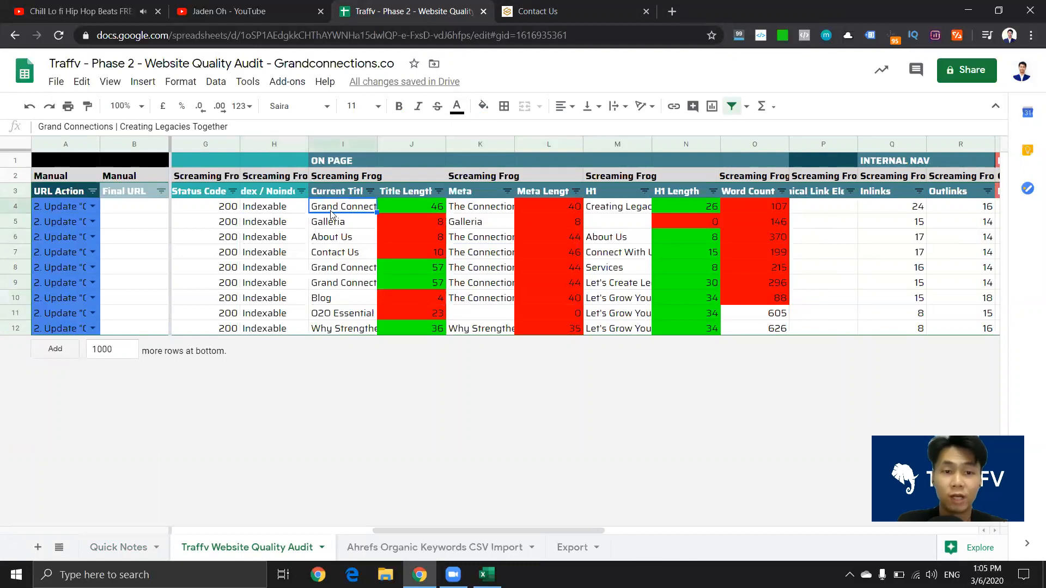
left_click(407, 209)
key("Left")
key("Left")
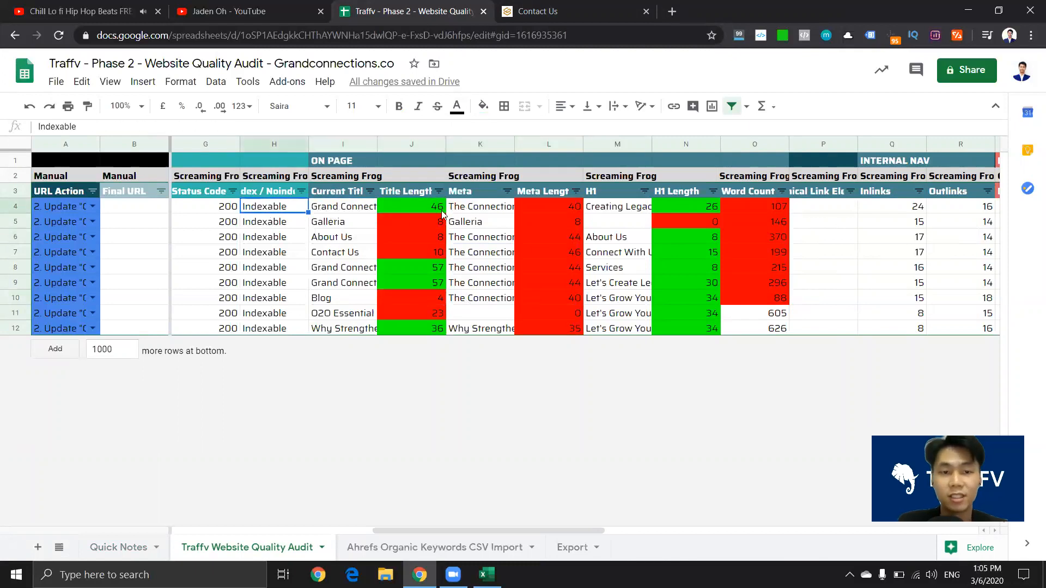
left_click(361, 210)
left_click(339, 196)
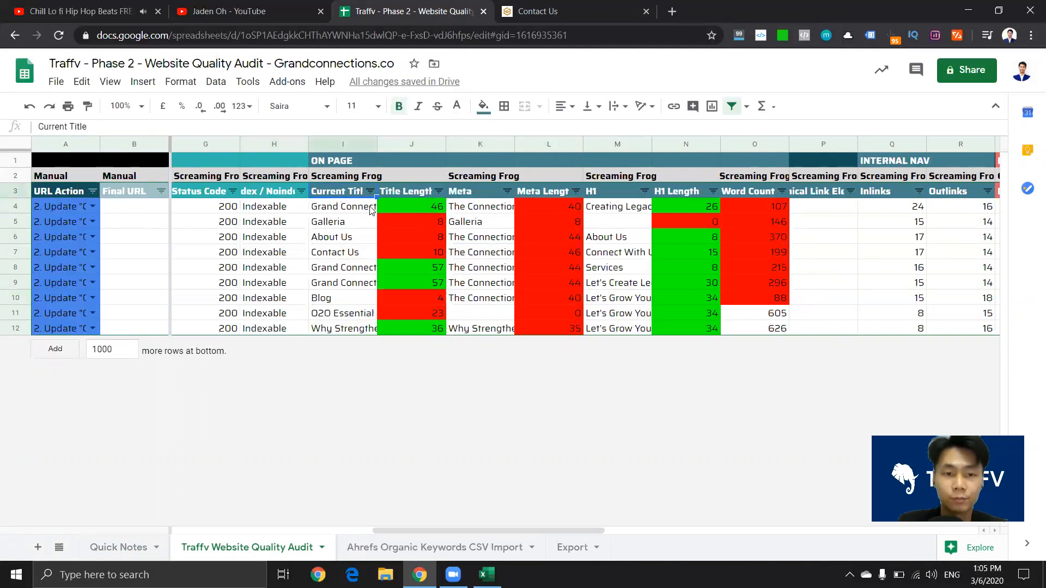
left_click(412, 212)
left_click(343, 211)
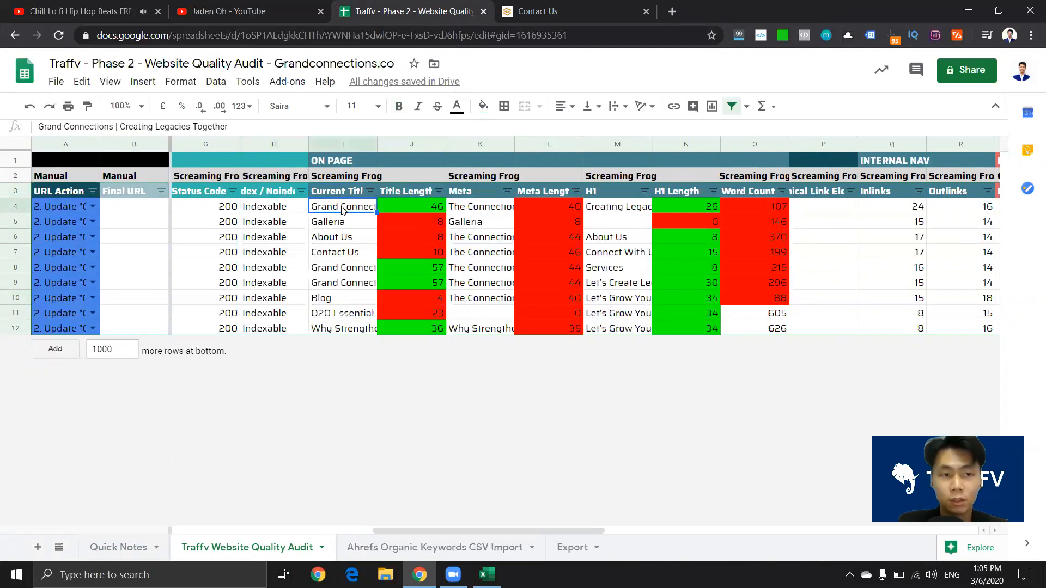
key("Right")
key("Right")
key("Right")
key("Right")
key("Left")
key("Left")
key("Left")
key("Left")
key("ctrl+Tab")
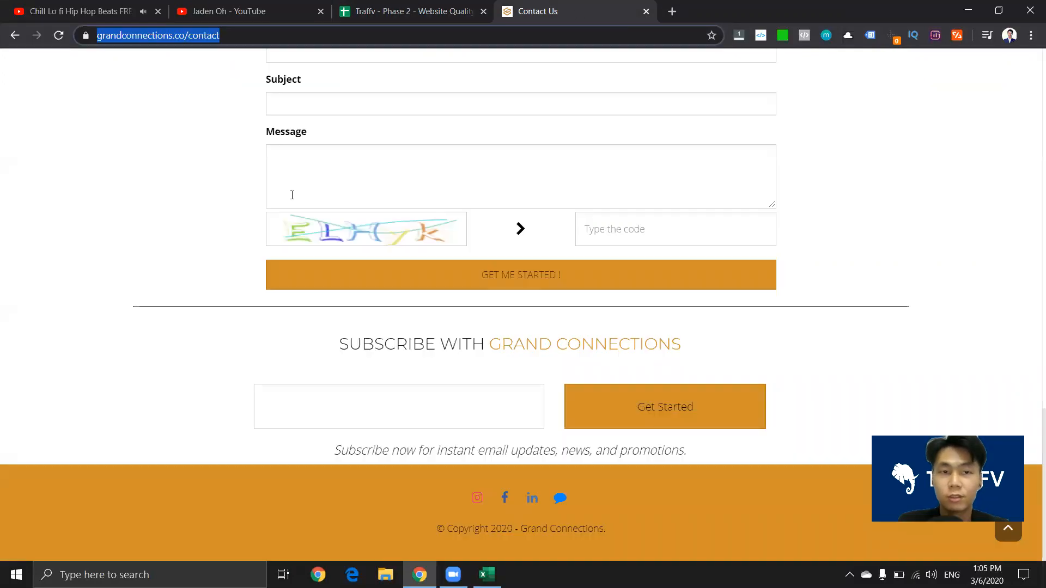
Step: Open the grandconnections.co homepage and display its on-page elements in MozBar
scroll(1031, 440, "up", 6)
scroll(959, 278, "up", 10)
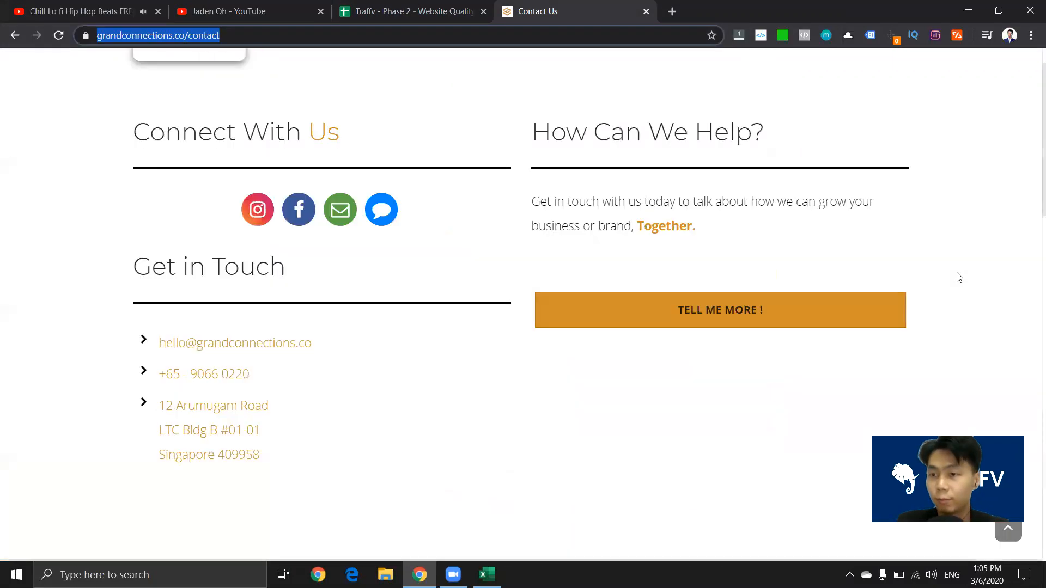
key("Return")
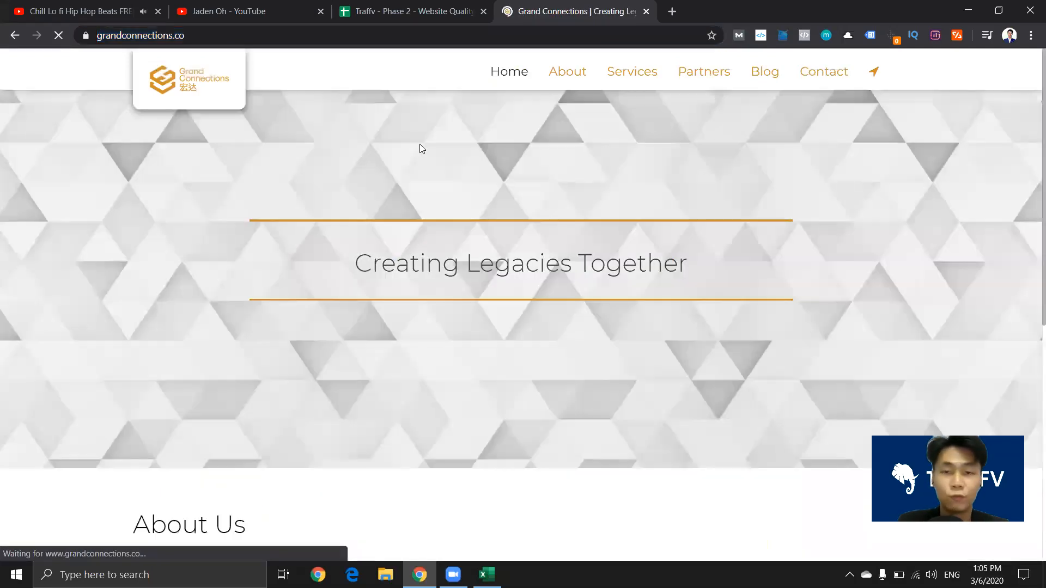
left_click(738, 36)
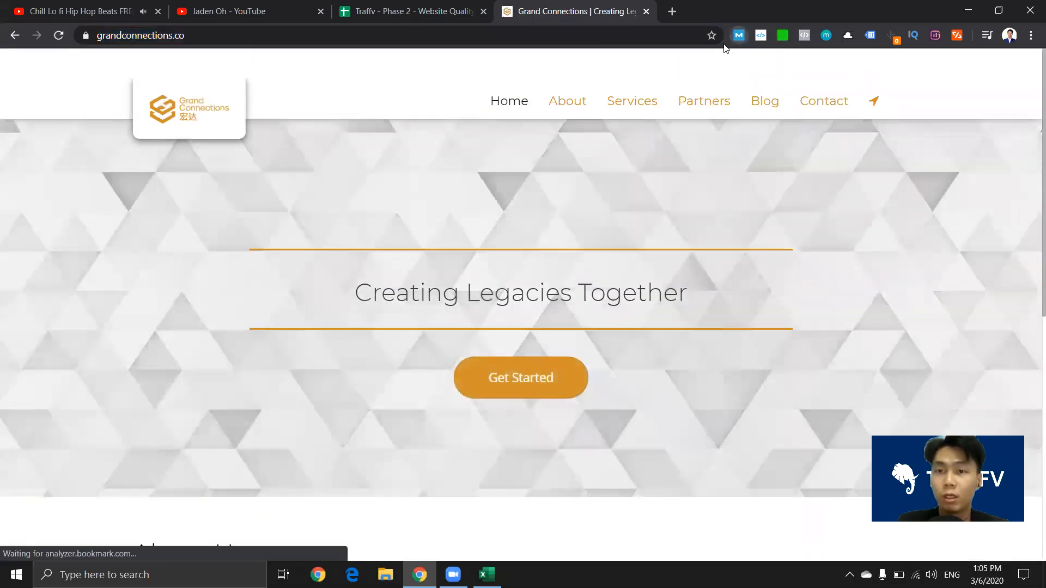
left_click(81, 62)
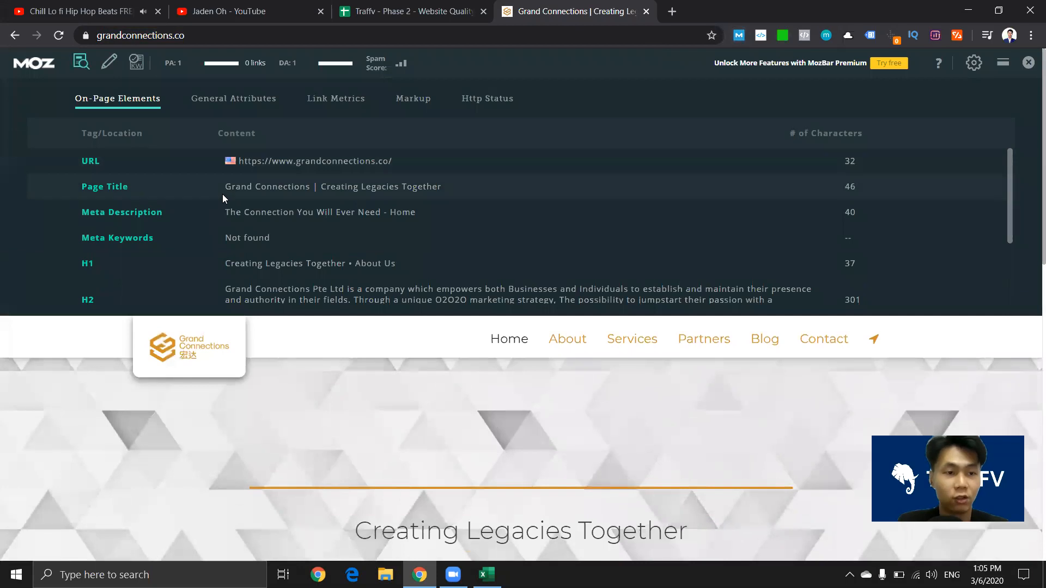
Step: Examine the homepage's page title, meta description and H1 in the MozBar analysis, and close MozBar
left_click_drag(202, 184, 444, 191)
left_click(279, 188)
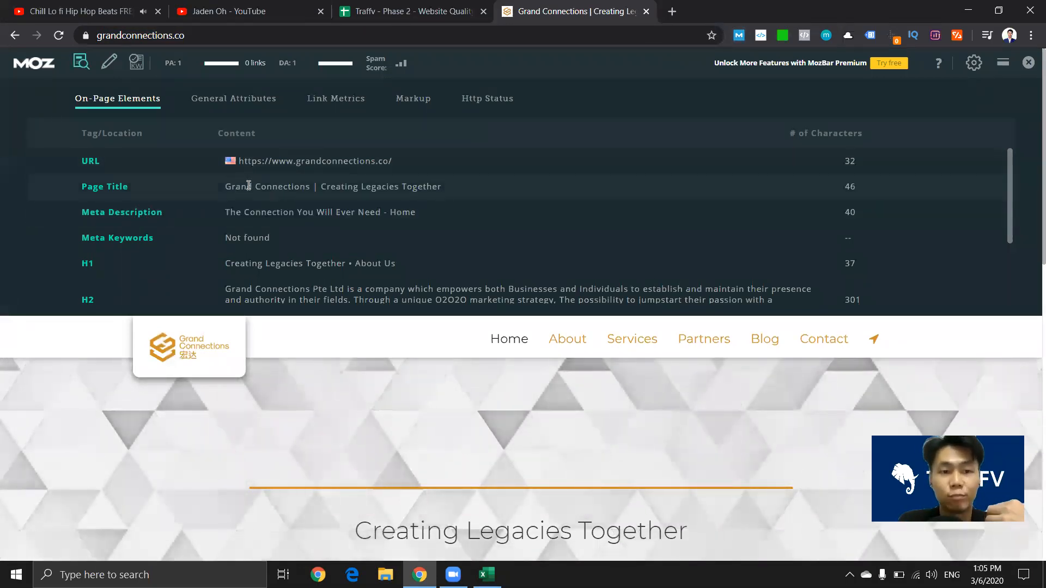
left_click_drag(224, 185, 567, 185)
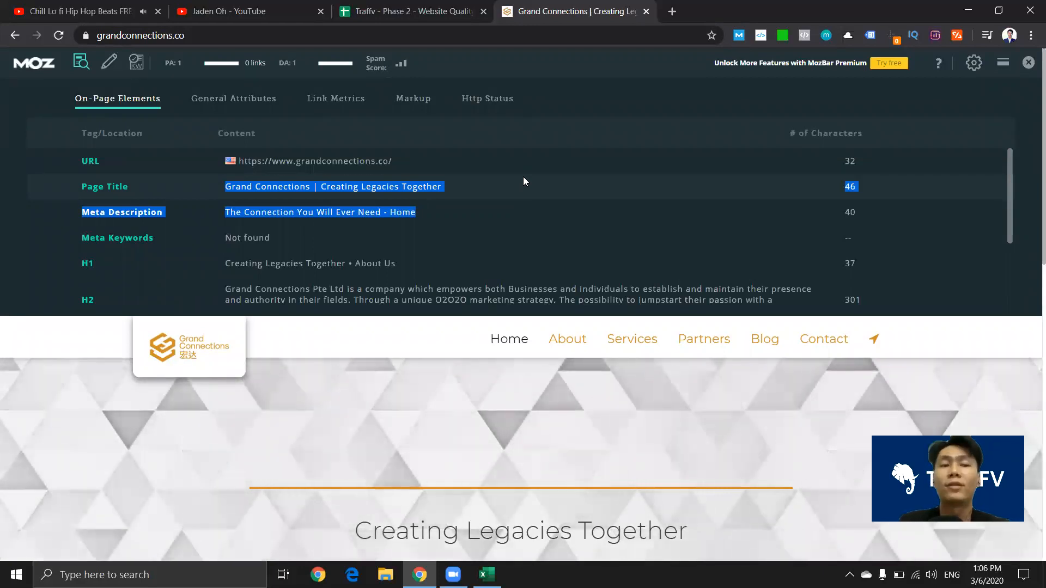
left_click(162, 191)
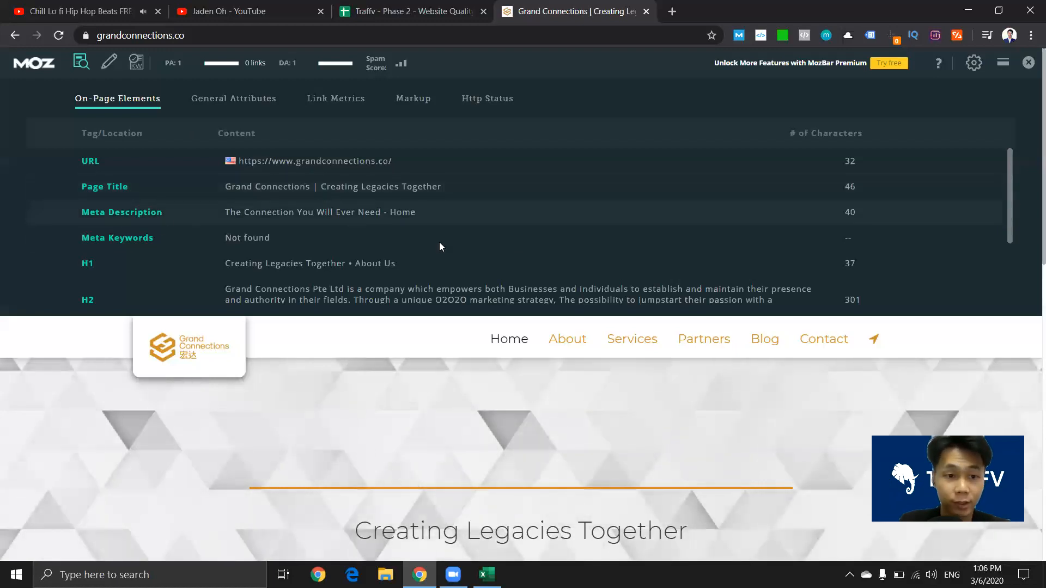
left_click_drag(176, 187, 448, 187)
left_click_drag(415, 273, 228, 274)
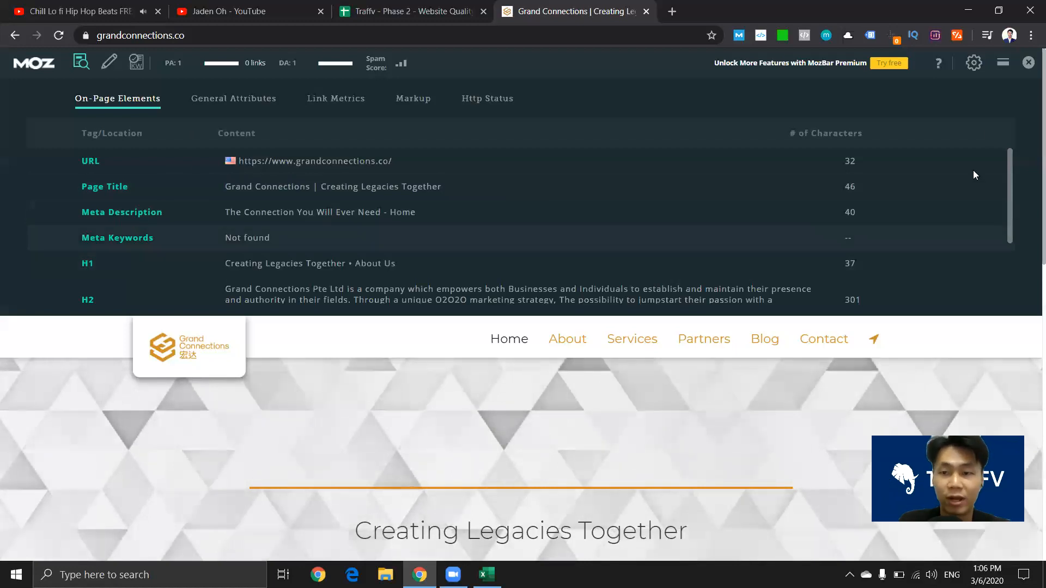
left_click(1028, 63)
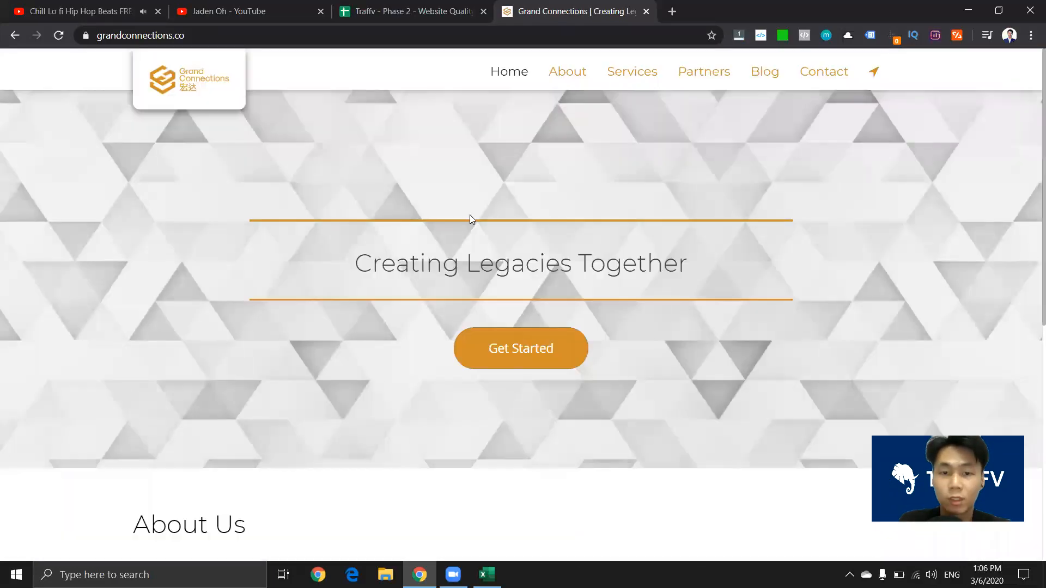
Step: Open the website's About page and review its heading, tagline and profits section
left_click(579, 74)
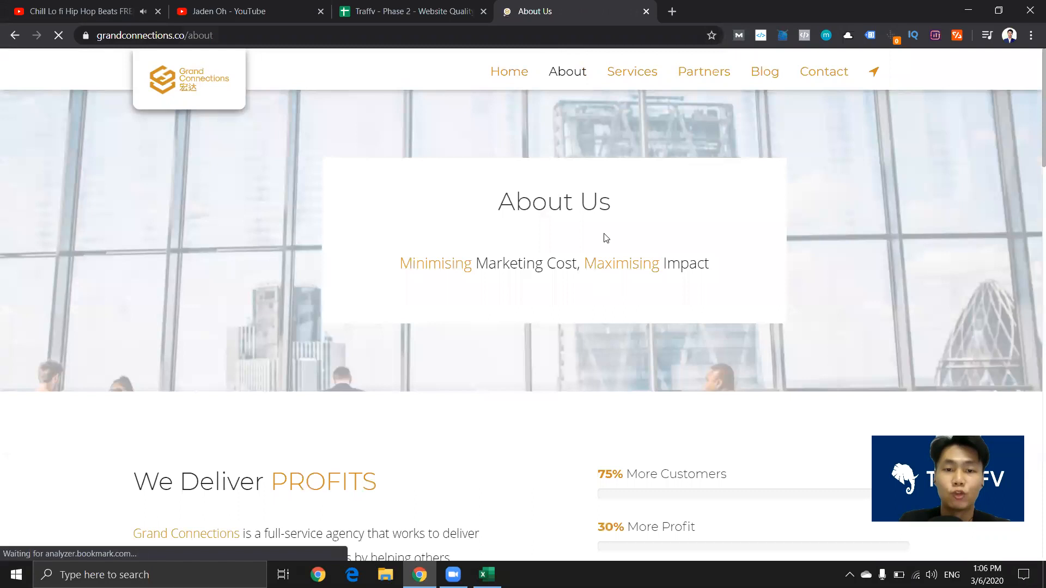
scroll(512, 290, "down", 7)
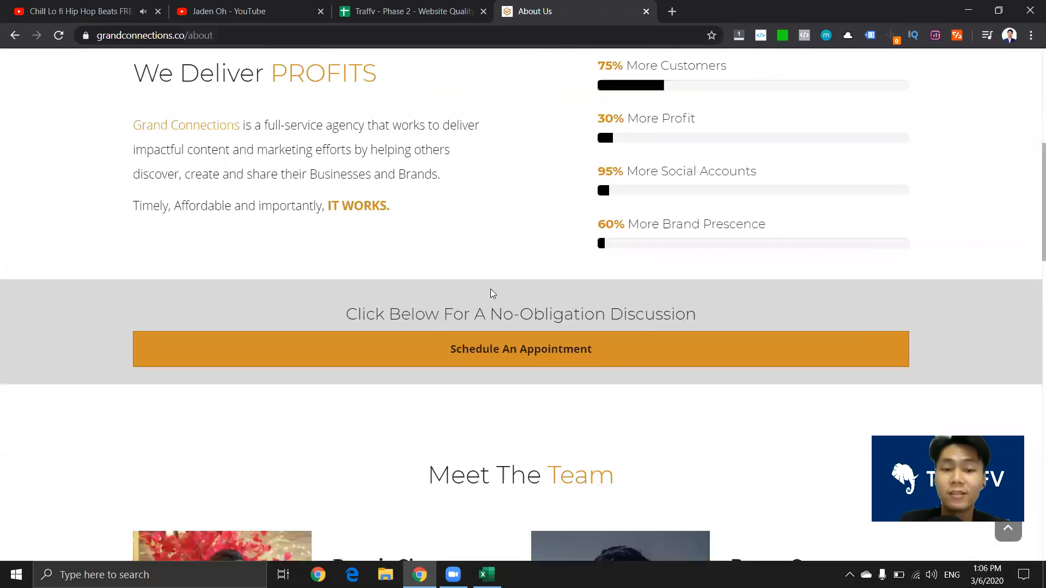
scroll(488, 297, "up", 7)
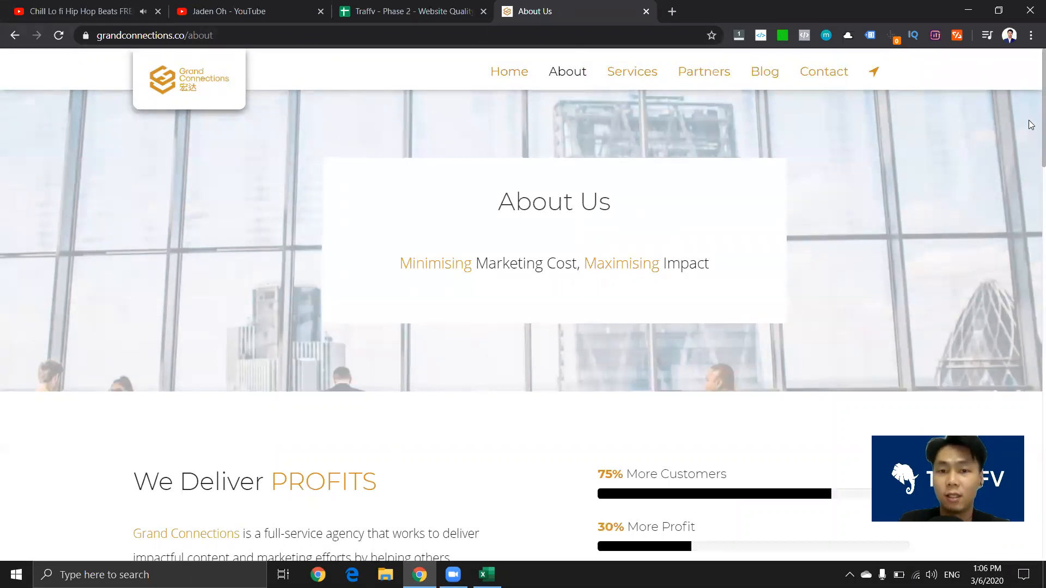
scroll(1031, 148, "down", 2)
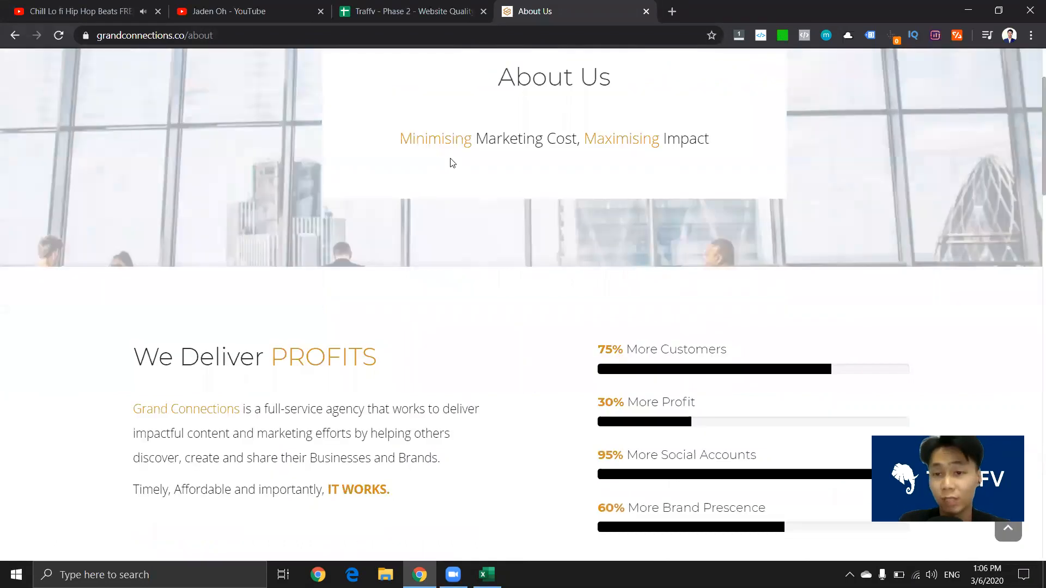
scroll(381, 201, "up", 2)
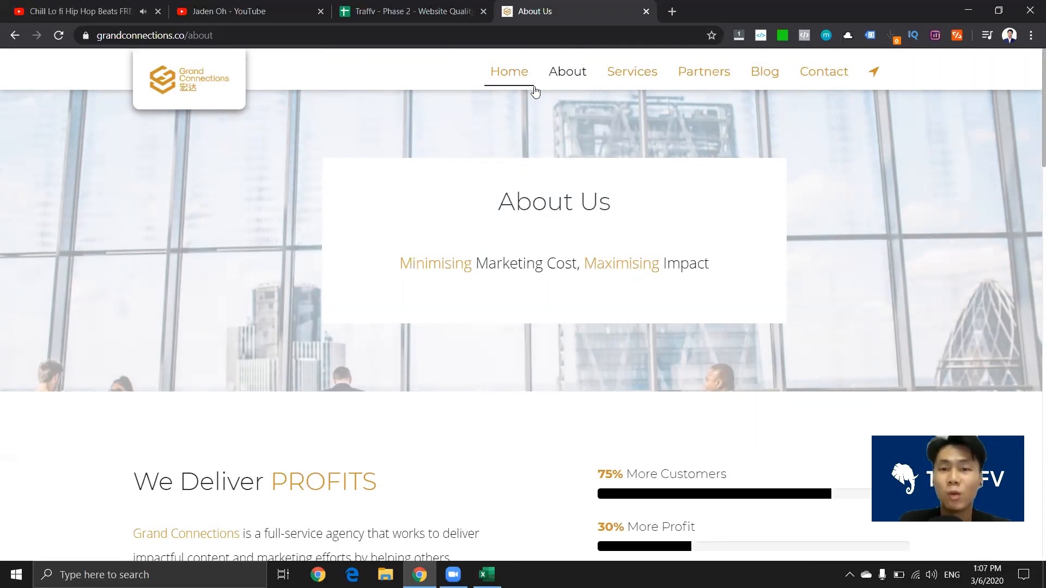
left_click_drag(495, 203, 641, 212)
left_click(641, 213)
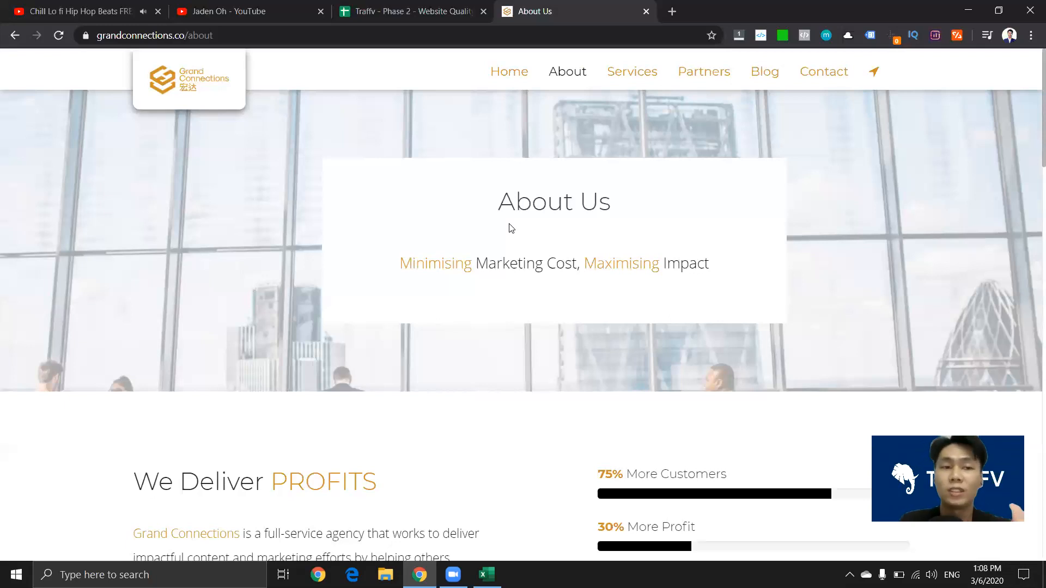
Step: Review the About page's team profiles and highlight the domain part of the page's address
scroll(455, 257, "down", 5)
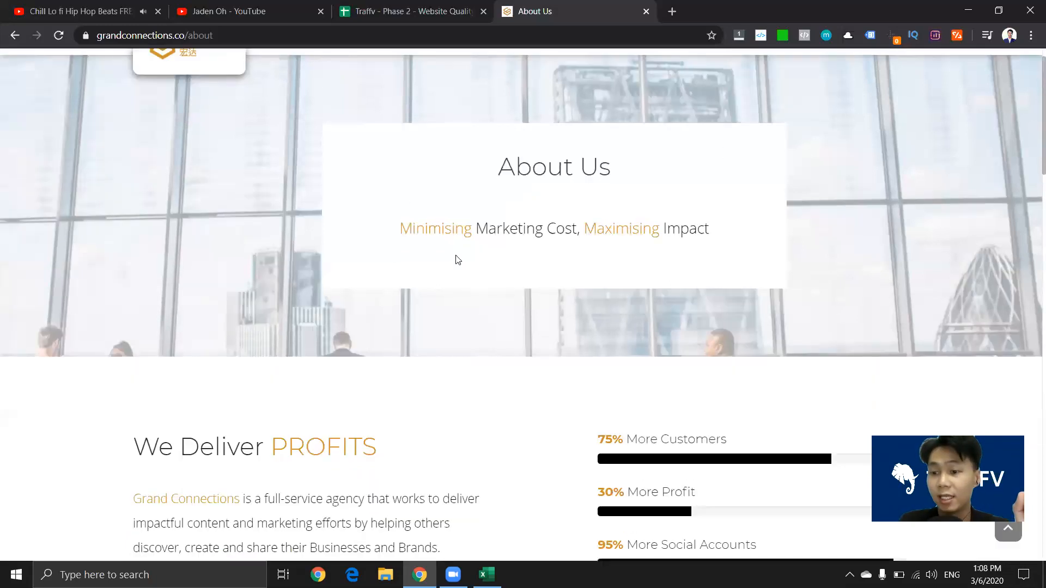
scroll(487, 241, "down", 10)
scroll(888, 355, "up", 3)
scroll(976, 309, "down", 12)
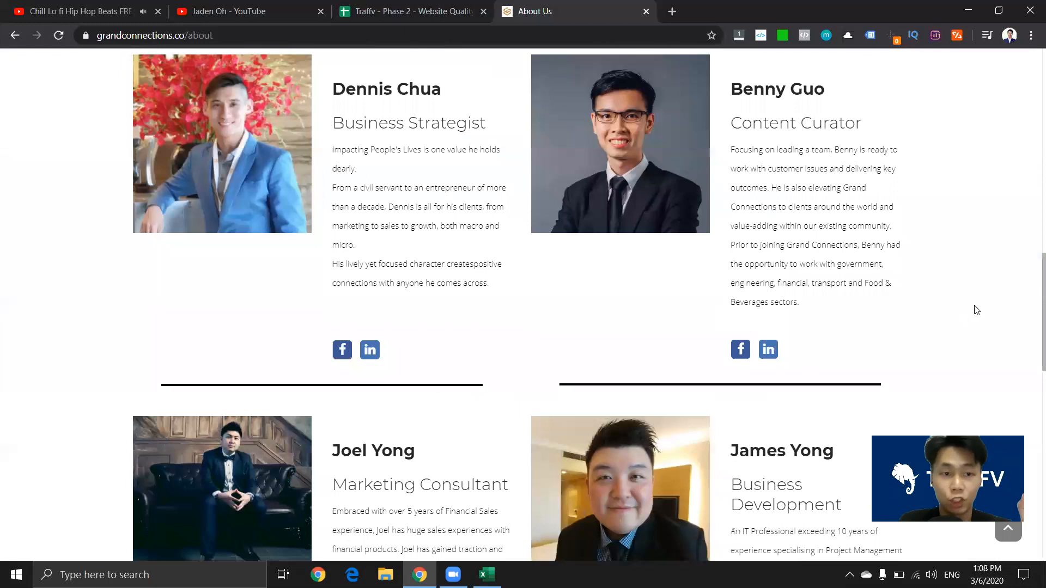
scroll(594, 271, "down", 6)
scroll(625, 244, "up", 6)
left_click(399, 6)
left_click(566, 12)
left_click(551, 30)
left_click(554, 196)
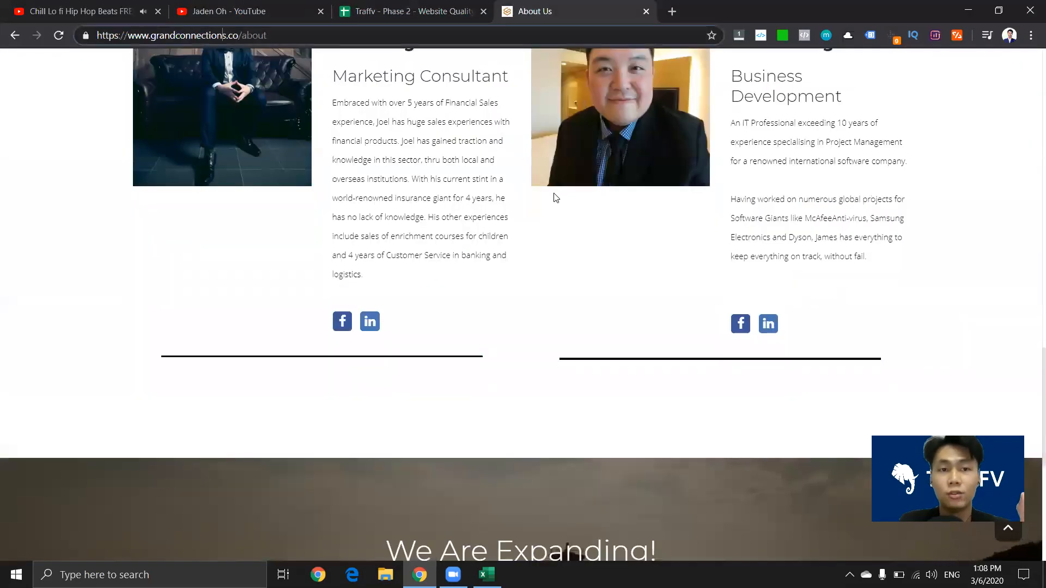
scroll(537, 263, "up", 10)
scroll(537, 263, "up", 8)
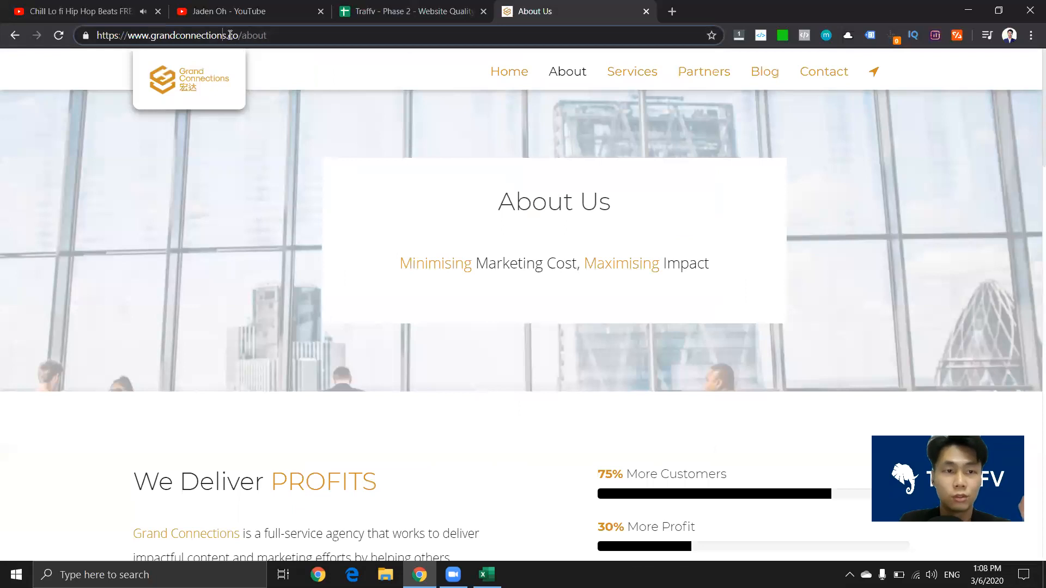
left_click_drag(242, 35, 84, 38)
left_click(466, 4)
left_click(523, 9)
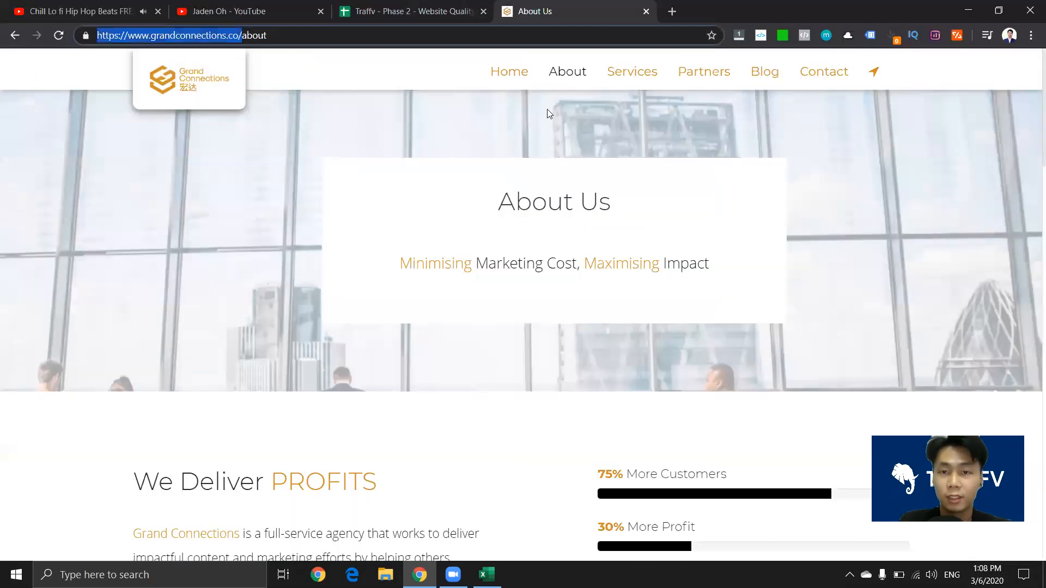
Step: Open the website's Services page, and return to the audit sheet to review the page URLs under Site Architecture
left_click(634, 73)
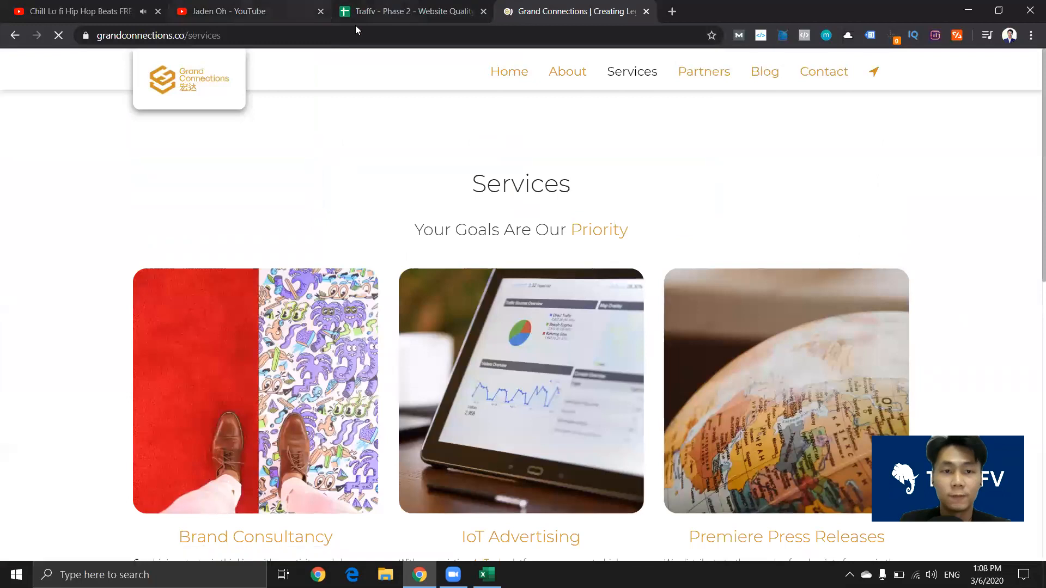
left_click(359, 13)
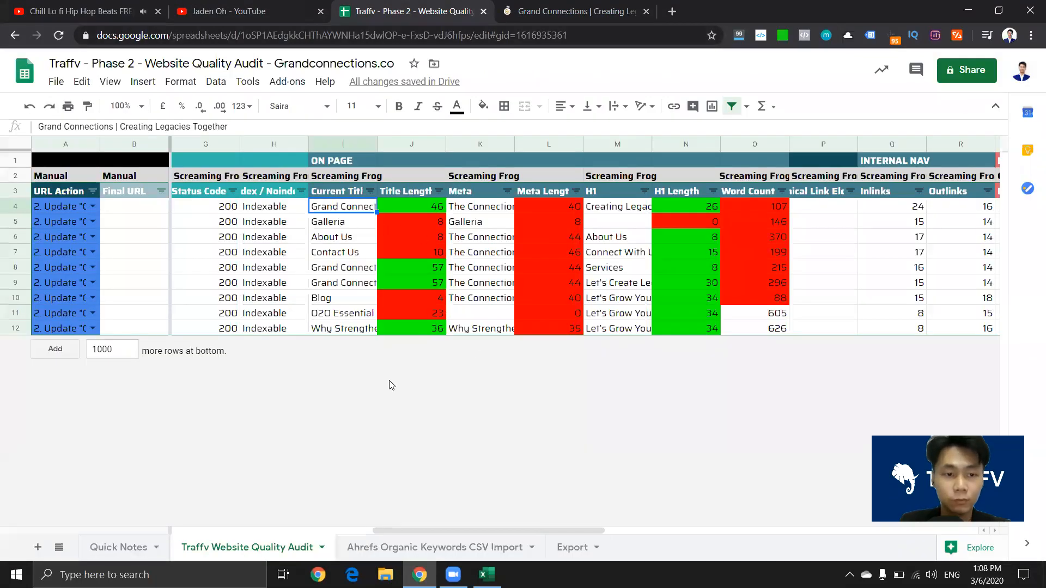
left_click_drag(414, 532, 250, 524)
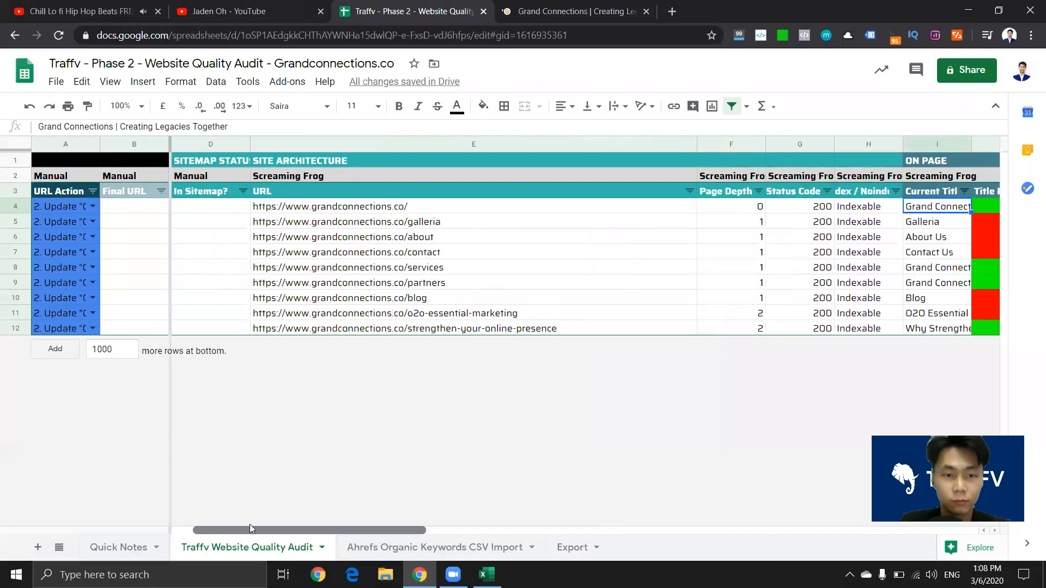
left_click(444, 212)
left_click(444, 237)
left_click(445, 267)
left_click(446, 289)
left_click(439, 326)
left_click(443, 293)
left_click(443, 269)
Step: Select the Services page's row in the audit sheet and examine its on-page and internal navigation columns
left_click(13, 267)
left_click_drag(376, 534, 638, 528)
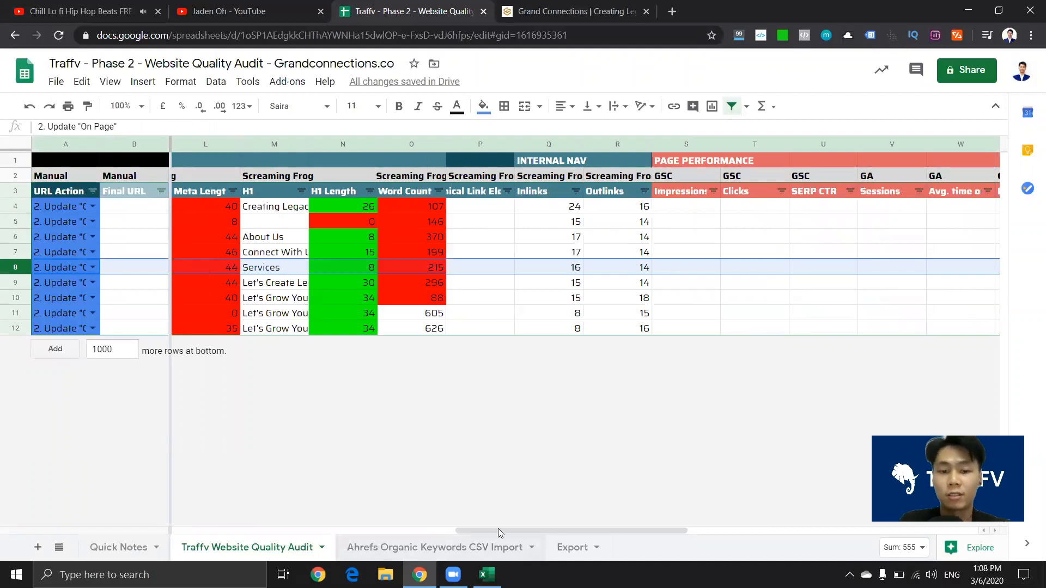
left_click_drag(497, 531, 473, 519)
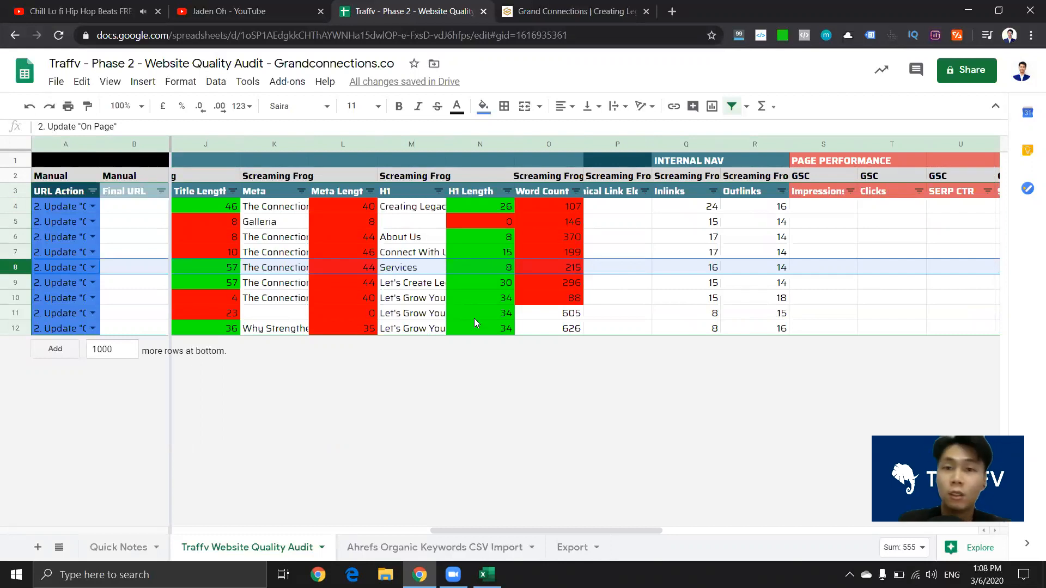
Step: Inspect the Services page's on-page elements in MozBar, highlighting its page title, and return to the audit sheet
key("ctrl+Tab")
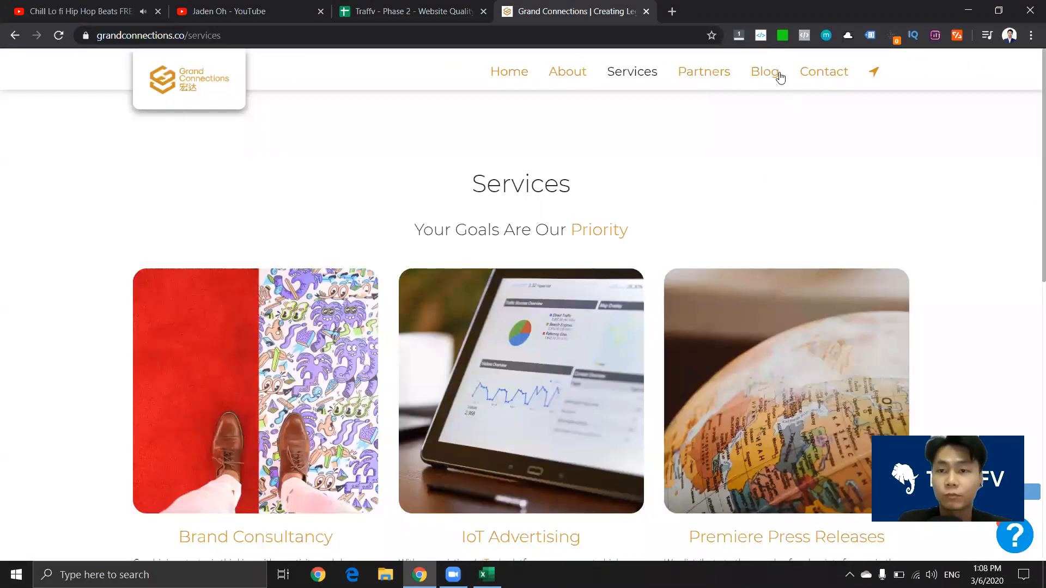
left_click(740, 33)
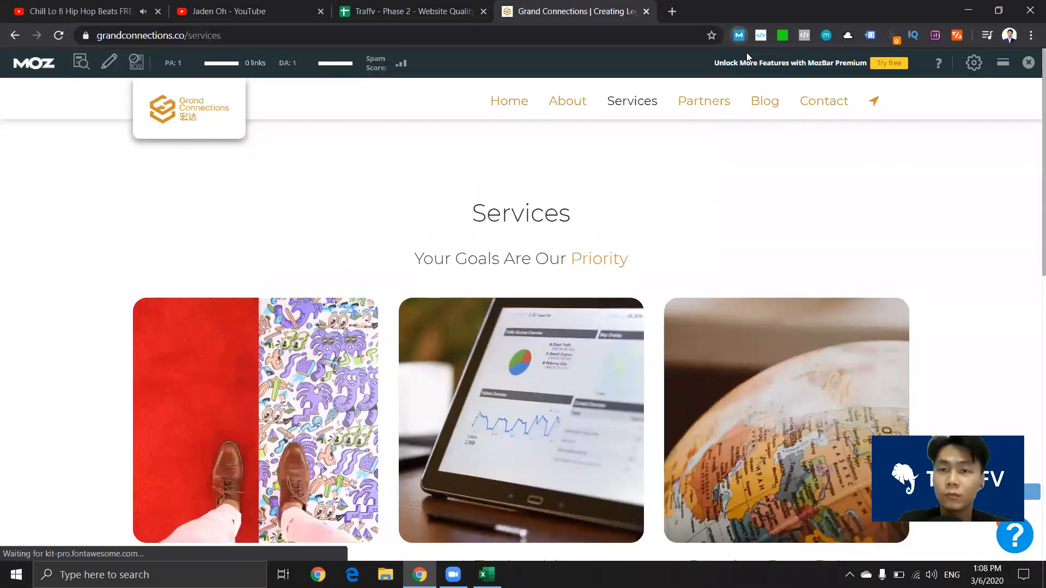
left_click(80, 63)
triple_click(433, 186)
left_click(479, 162)
left_click(404, 4)
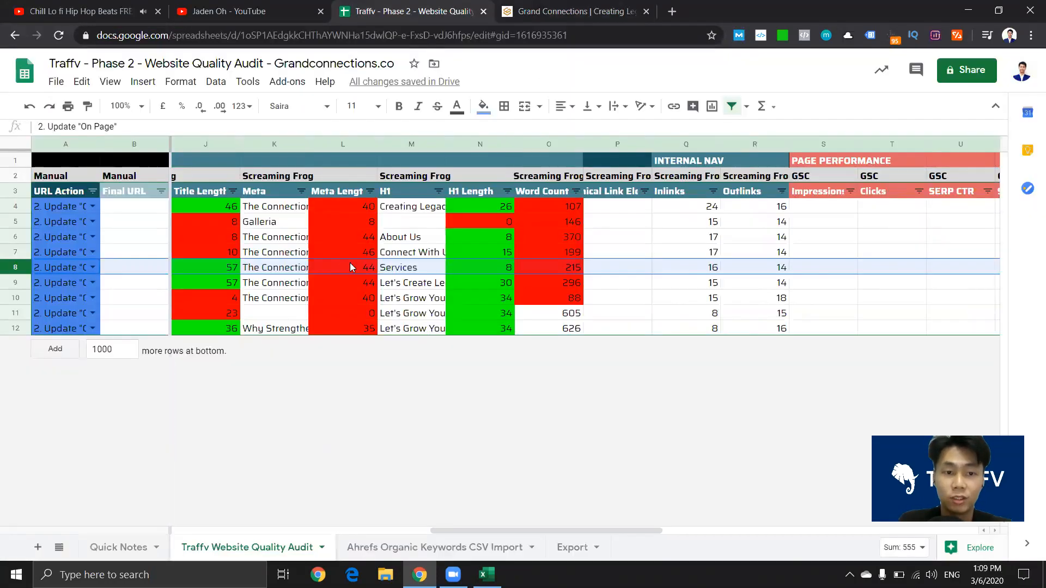
Step: Fit the Meta column's width to its content and review the Blog, Contact Us and online presence descriptions
left_click_drag(466, 528, 449, 528)
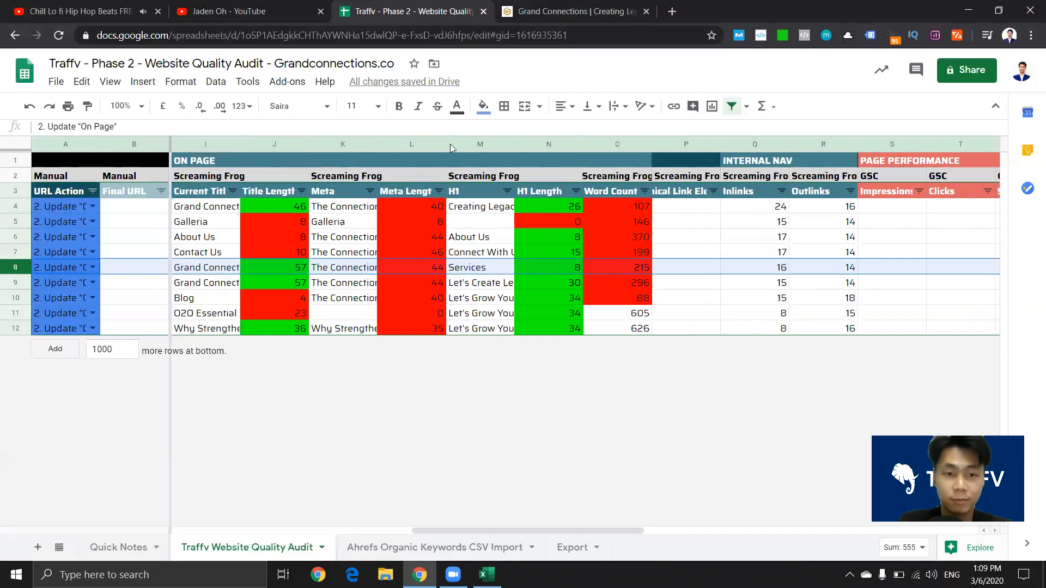
double_click(377, 144)
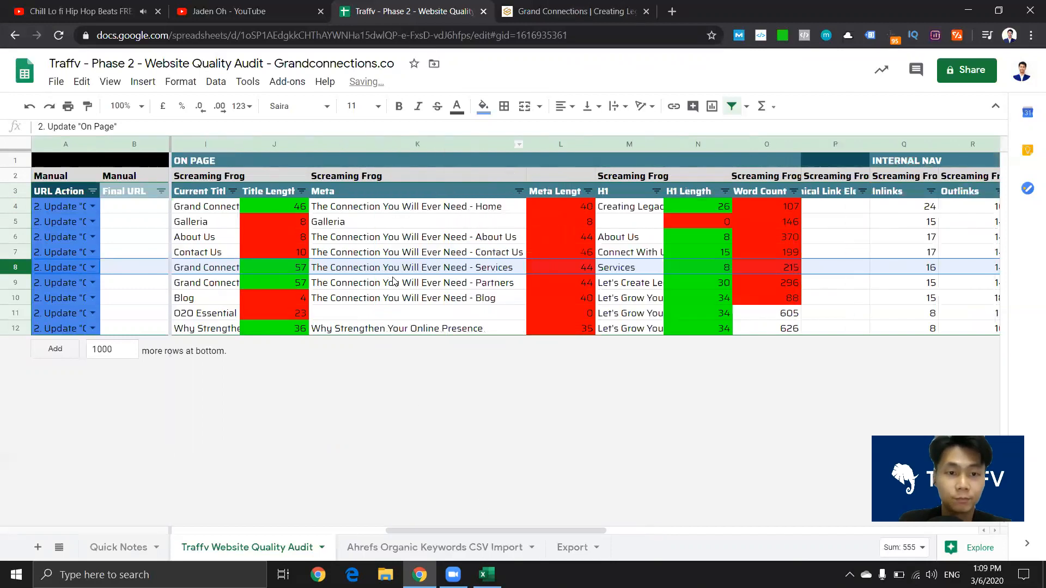
left_click(479, 303)
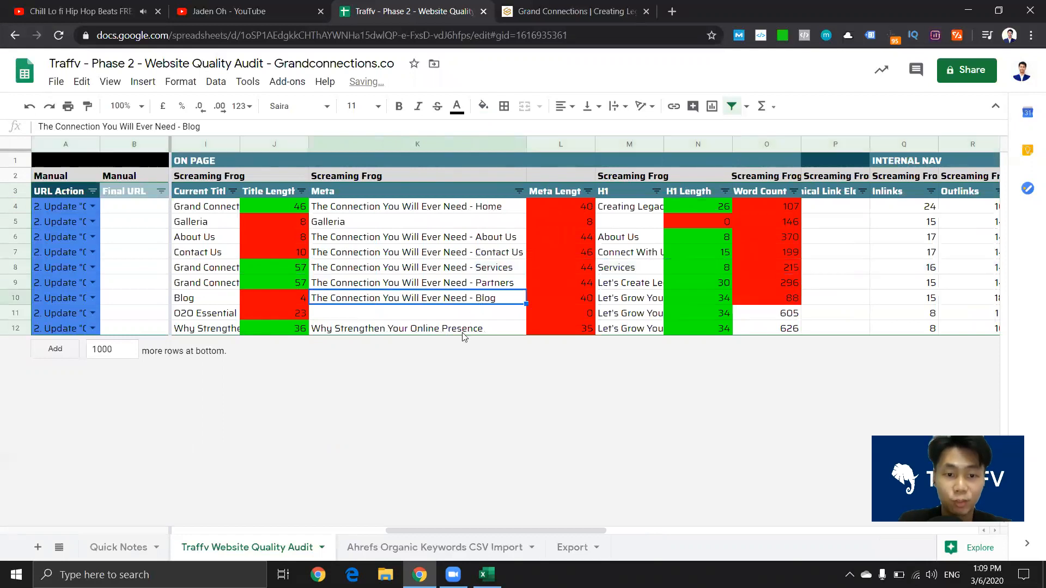
left_click(464, 333)
left_click(460, 255)
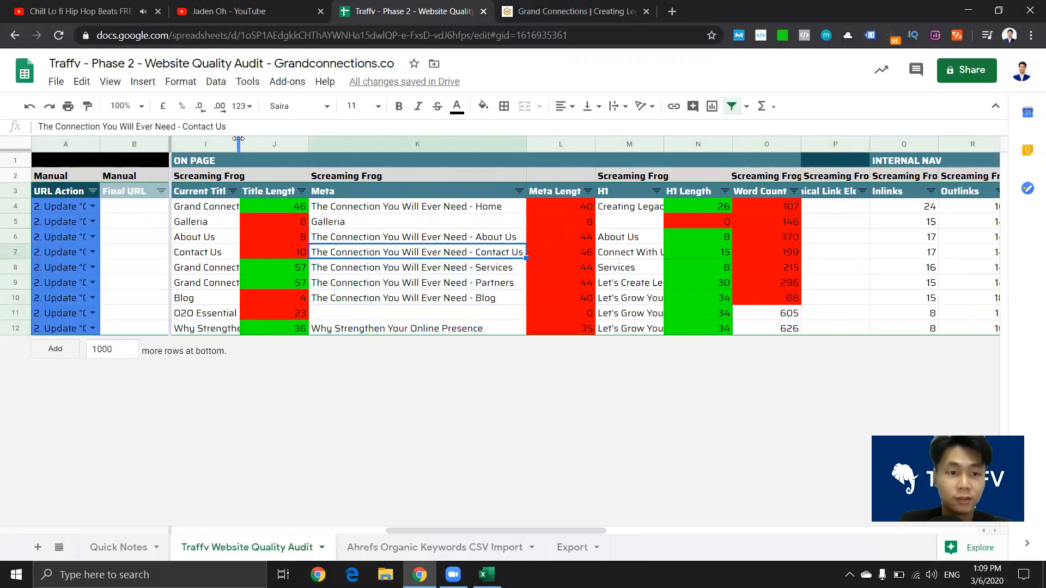
Step: Fit the Current Title column's width to its content and review the titles of the listed pages
double_click(238, 138)
left_click(294, 267)
left_click(293, 314)
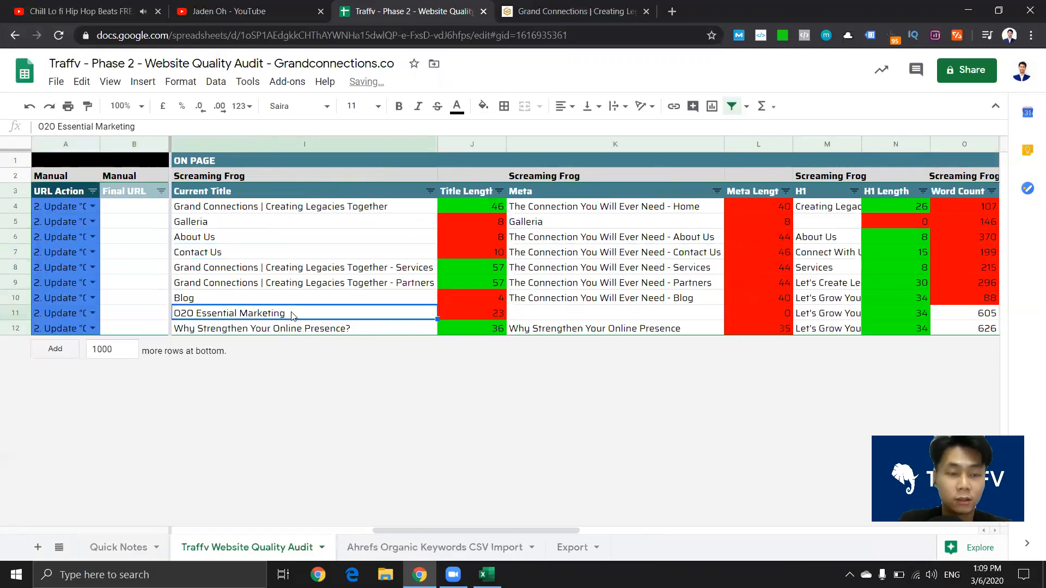
left_click(287, 328)
left_click(294, 268)
left_click(293, 235)
left_click_drag(295, 213, 279, 328)
left_click(279, 328)
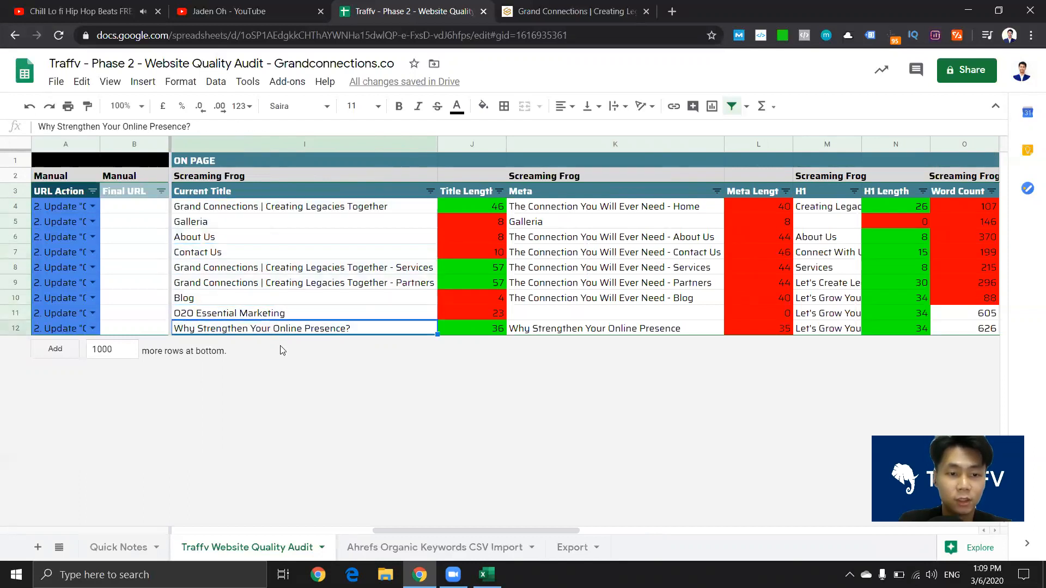
left_click(283, 237)
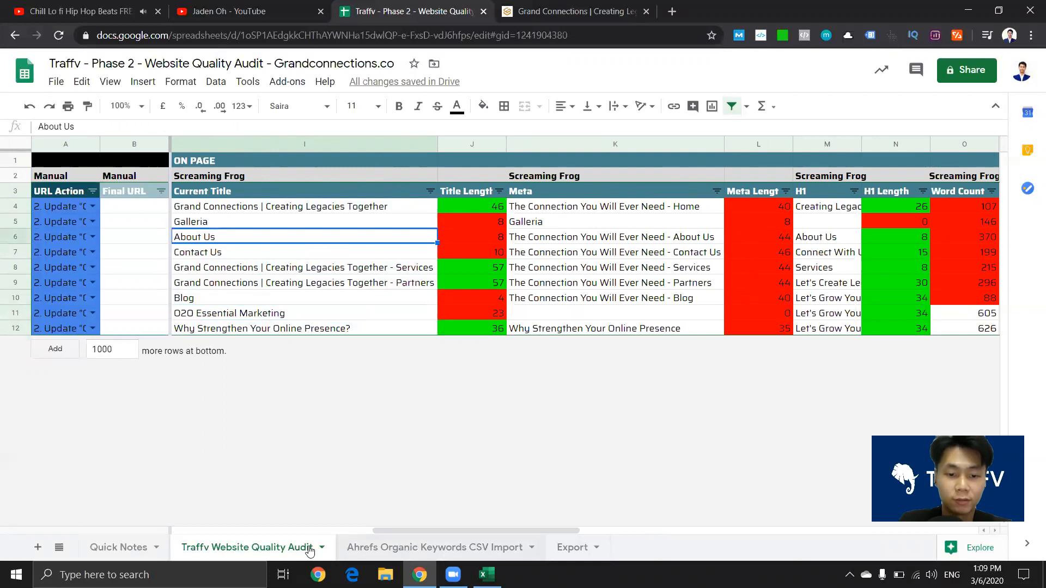
Step: Switch from the audit sheet to the Grand Connections Services page and close the MozBar toolbar
key("ctrl+shift+Page_Down")
key("ctrl+shift+Page_Up")
left_click(302, 222)
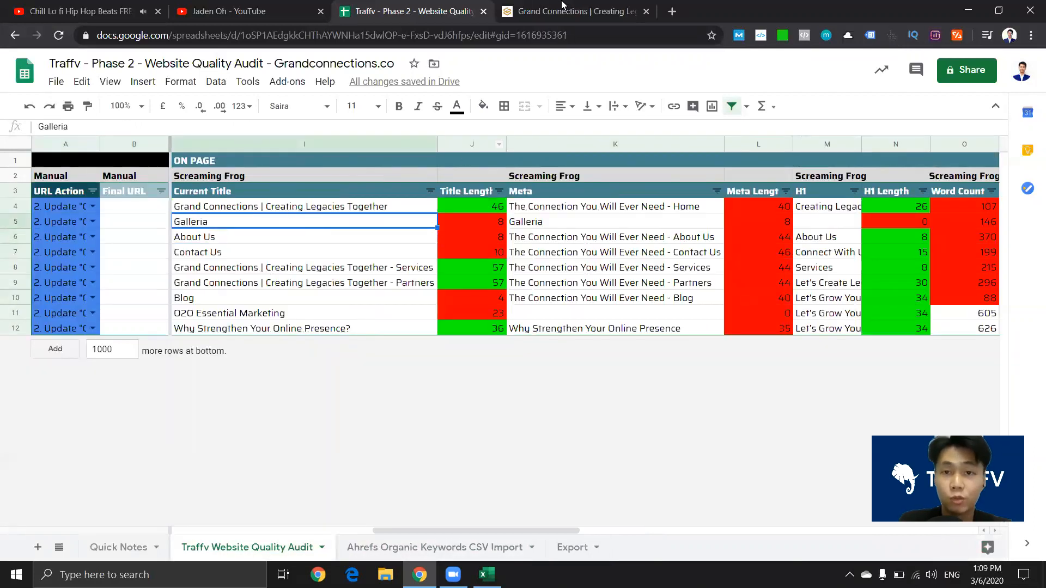
left_click(563, 7)
left_click(1028, 62)
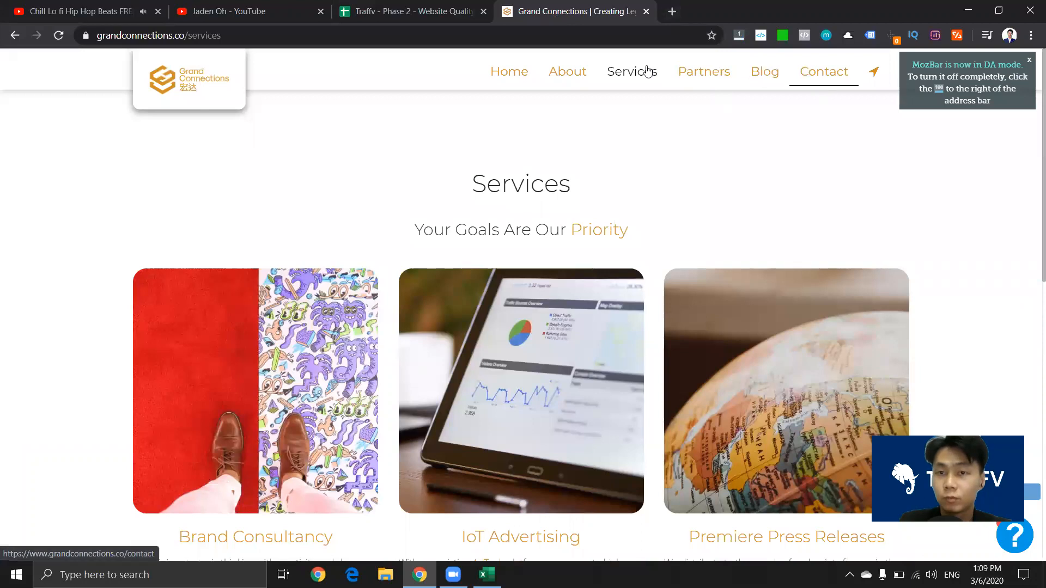
key("ctrl+shift+Tab")
left_click(598, 6)
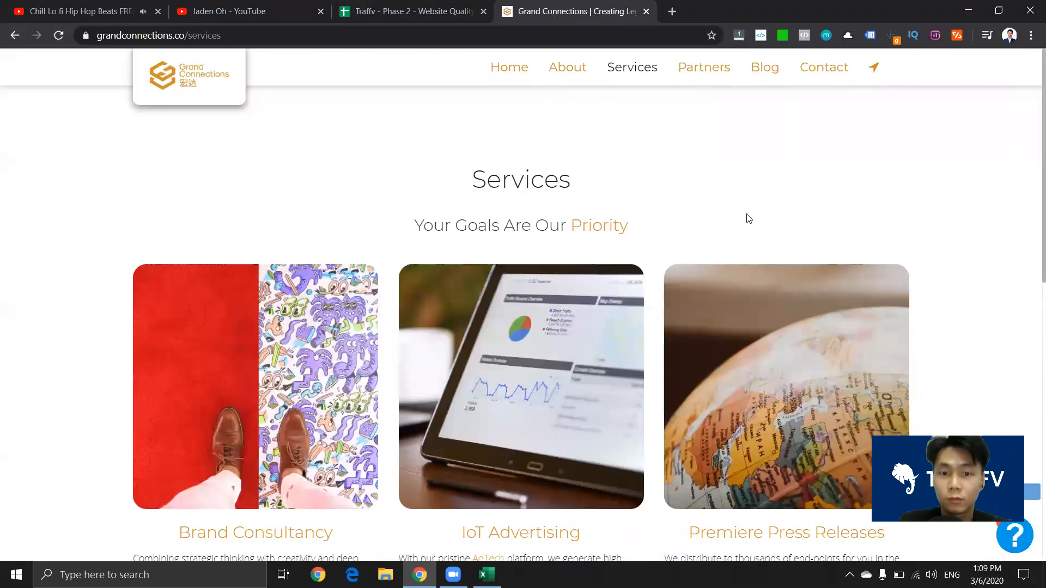
Step: Review the Services page content down to its three service offerings
scroll(614, 218, "down", 8)
scroll(614, 210, "down", 4)
scroll(736, 227, "up", 12)
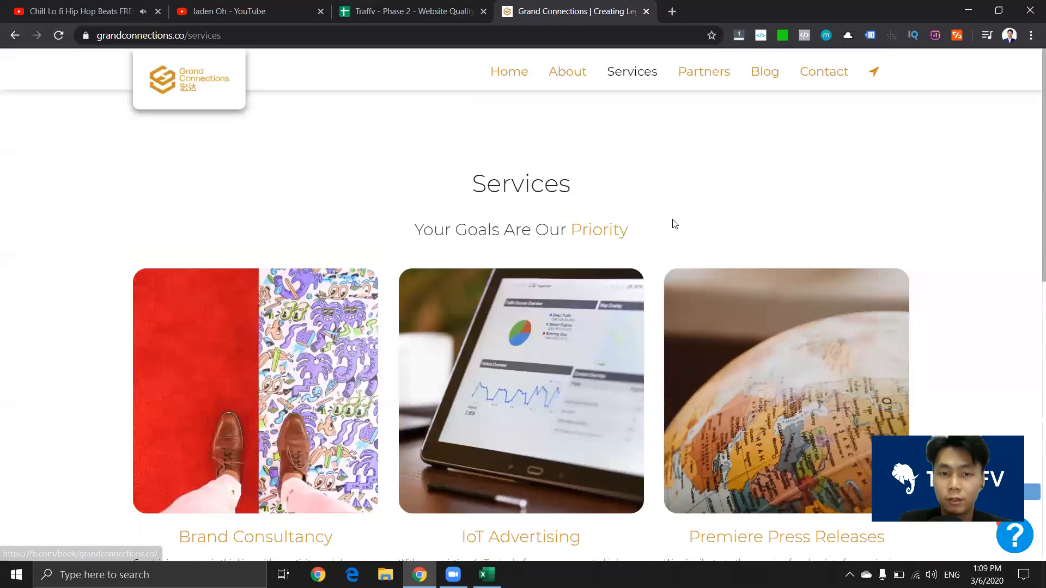
scroll(672, 224, "down", 5)
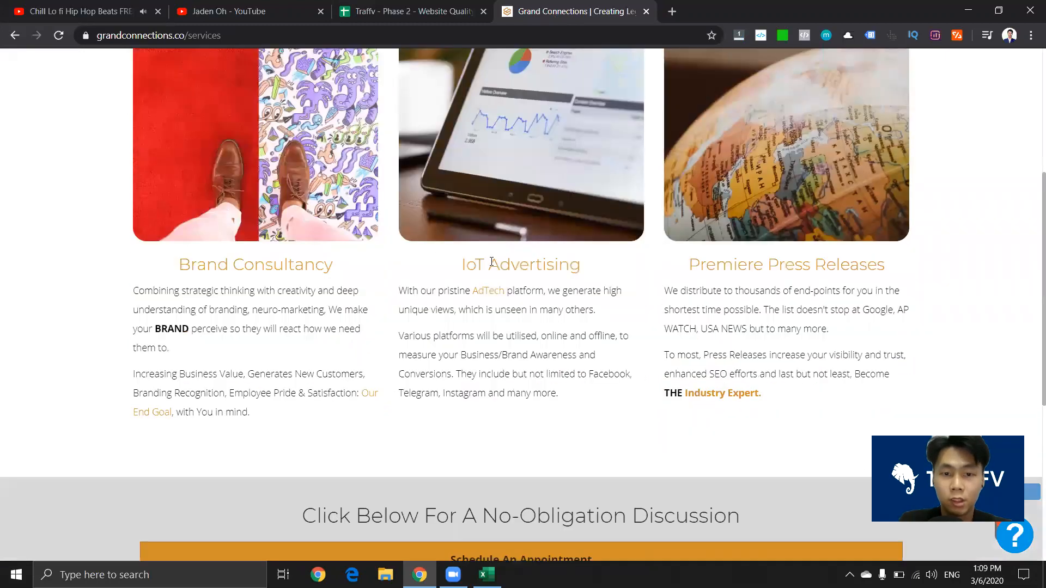
Step: Search Google for the "IoT Advertising" service heading in a new tab and look over the results
double_click(472, 262)
left_click_drag(454, 267, 572, 263)
right_click(572, 264)
left_click(583, 285)
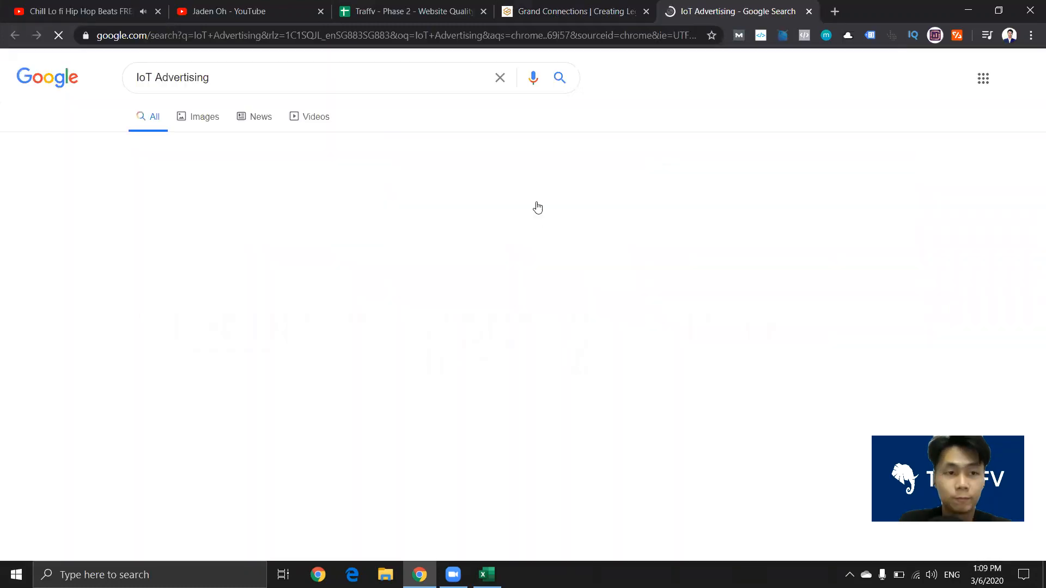
scroll(609, 195, "down", 2)
scroll(609, 195, "up", 3)
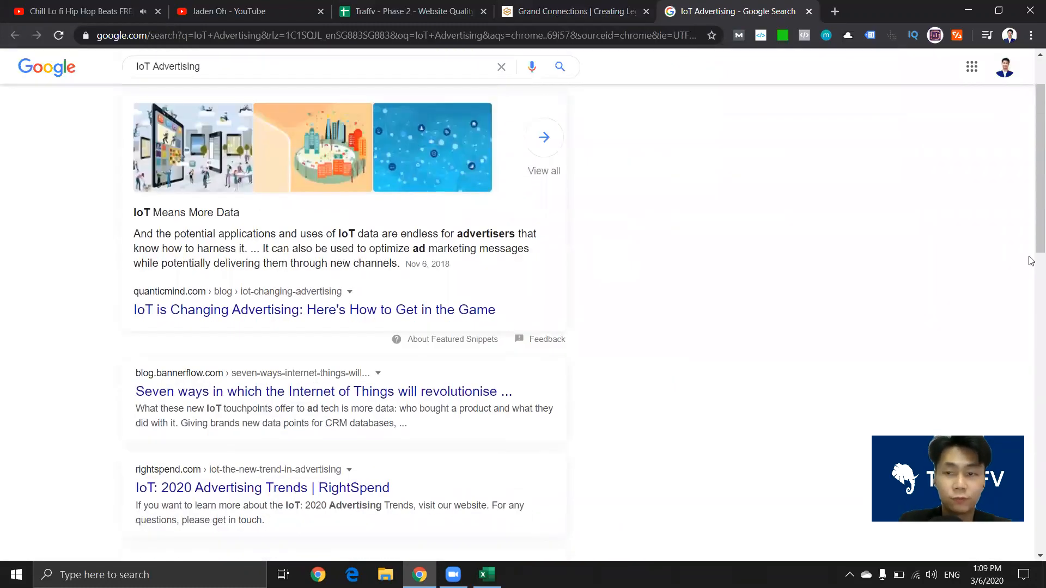
Step: Open Google's Search Settings from its home page and find the Region Settings
left_click(53, 87)
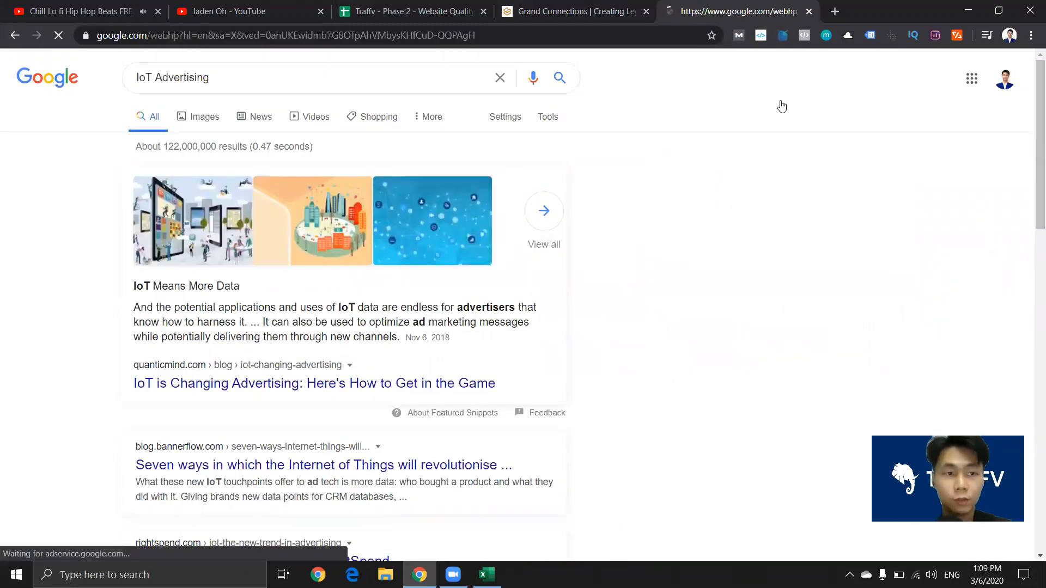
left_click(984, 72)
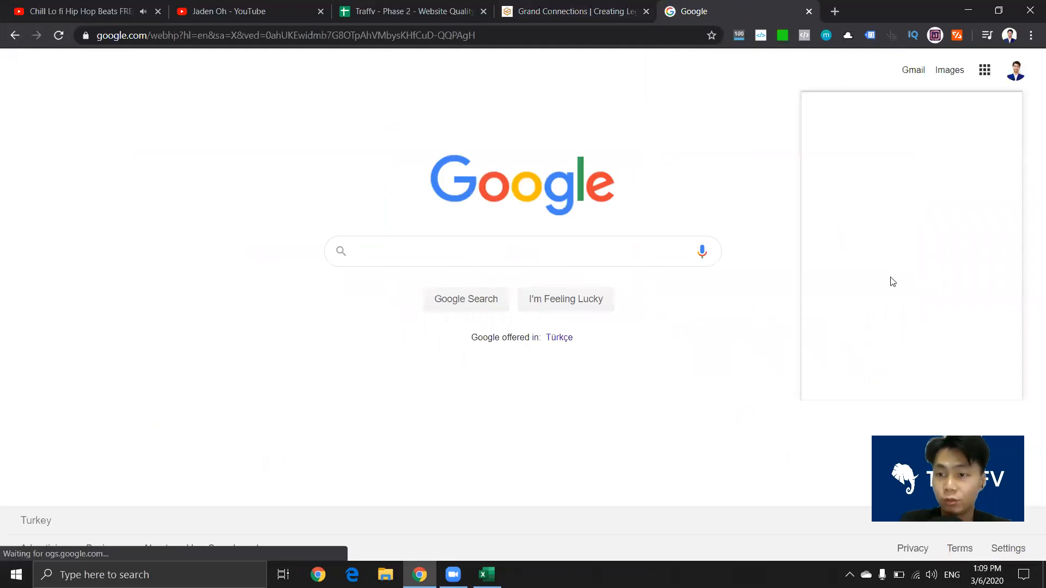
left_click(1008, 549)
left_click(933, 360)
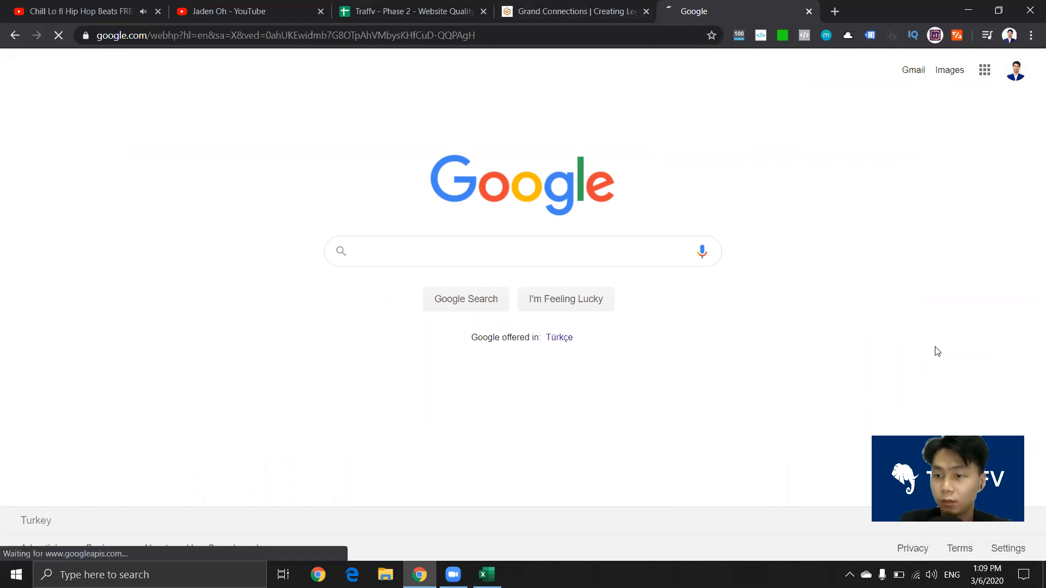
scroll(476, 287, "down", 6)
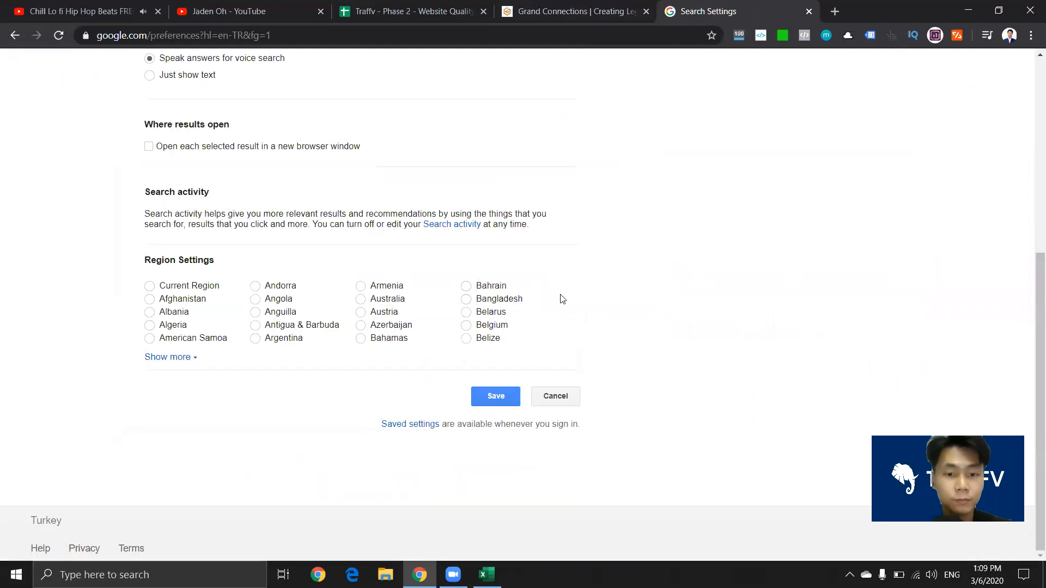
Step: Set the search region to Singapore from the full country list and save the preferences
left_click(196, 358)
scroll(570, 290, "down", 2)
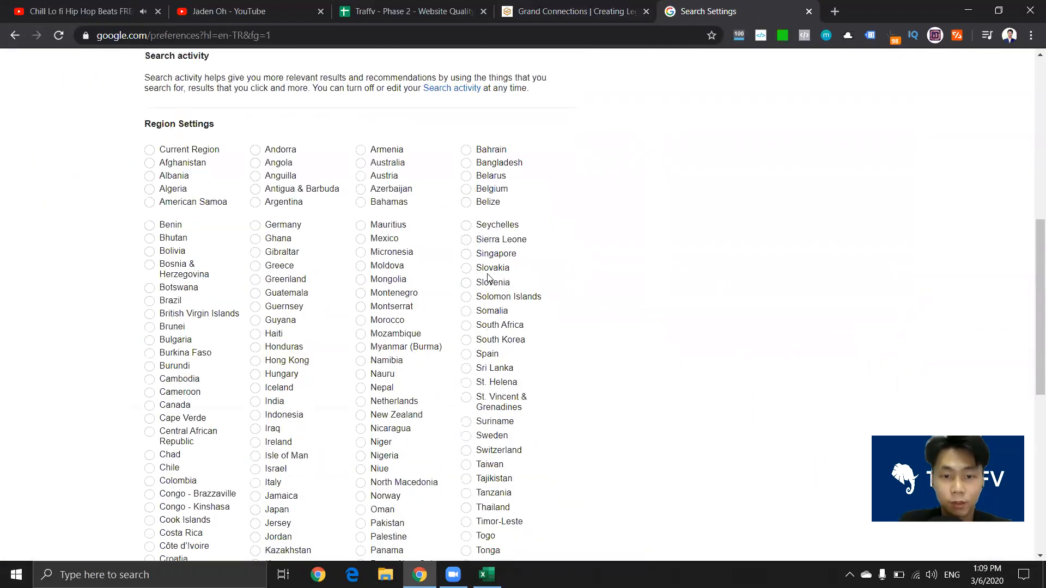
left_click(467, 257)
scroll(545, 240, "down", 6)
scroll(554, 242, "up", 15)
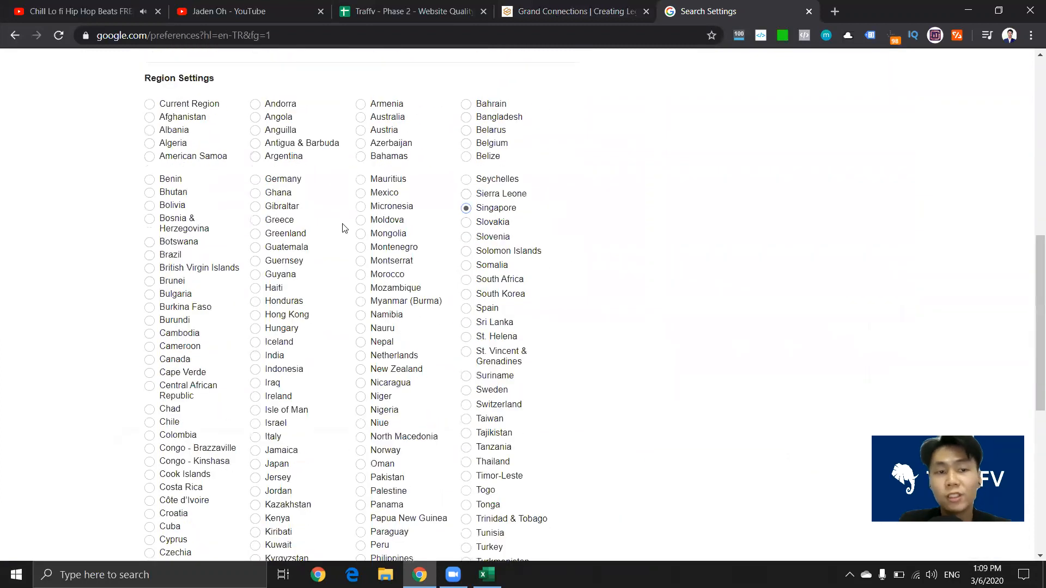
scroll(576, 325, "up", 2)
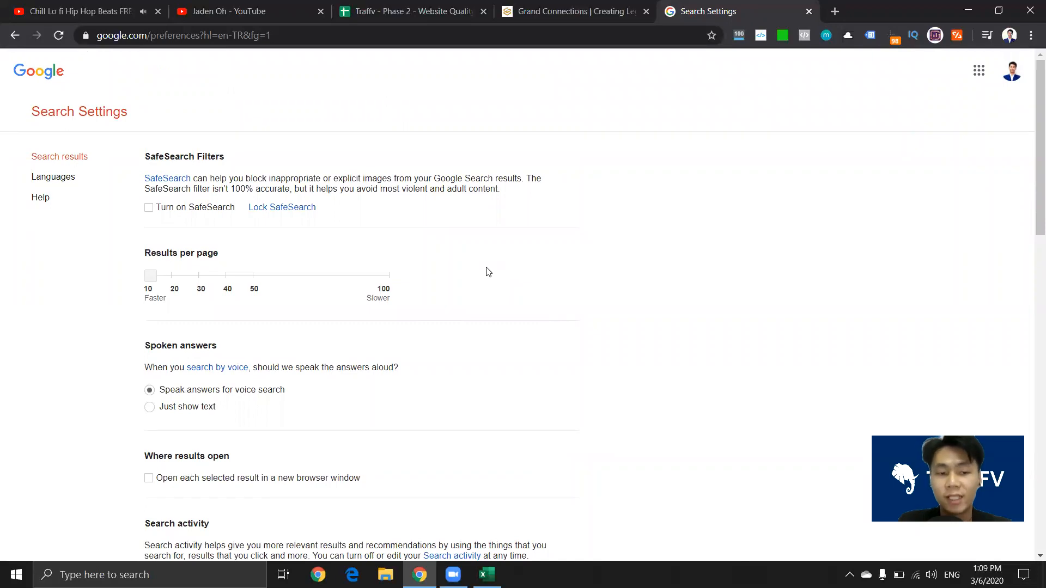
scroll(489, 271, "down", 4)
scroll(86, 166, "up", 4)
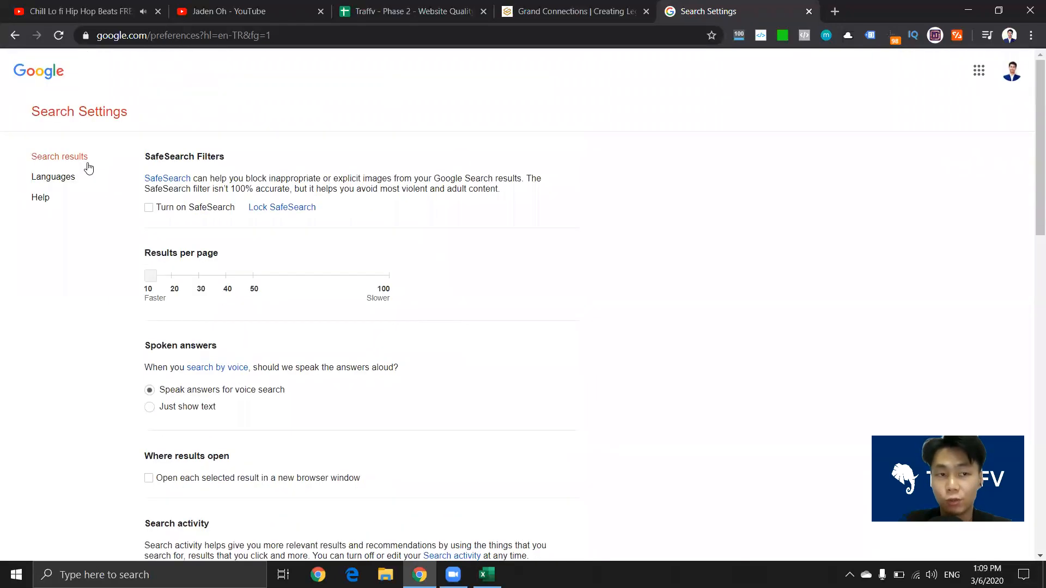
scroll(457, 252, "down", 15)
left_click(483, 403)
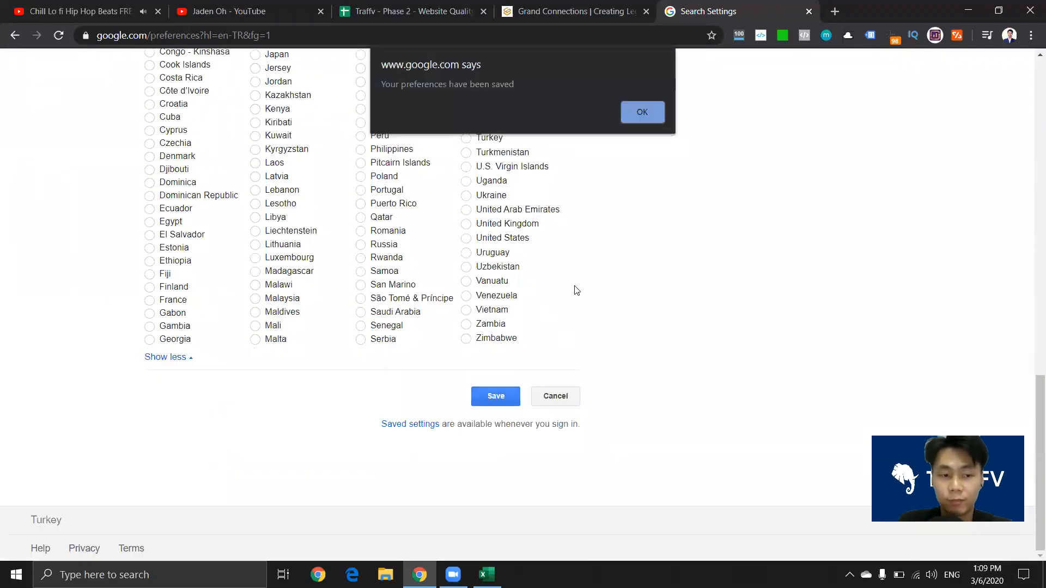
left_click(662, 112)
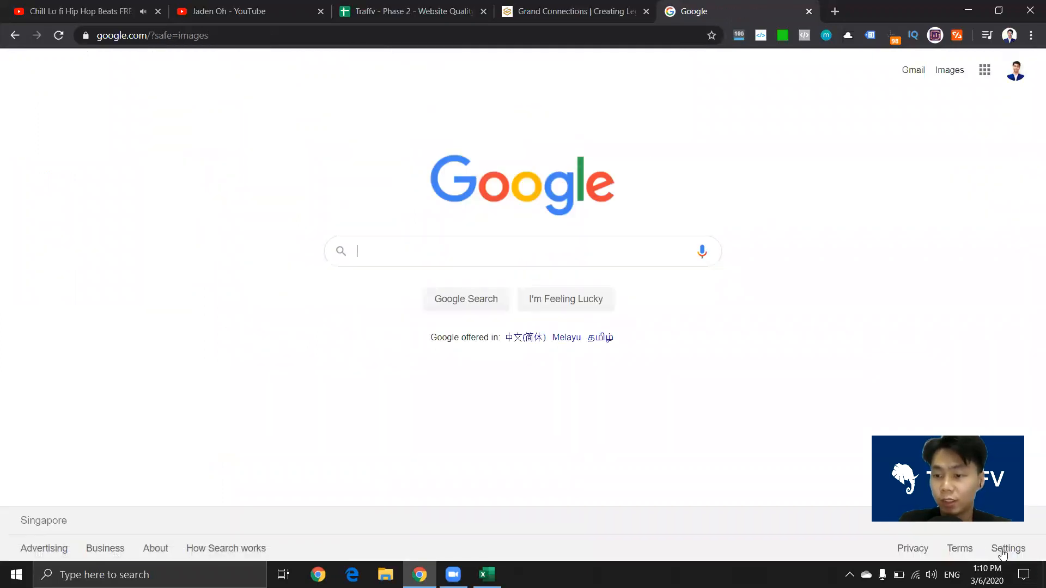
Step: Reopen Google's Search Settings and expand the country list to check the selected region
left_click(1007, 549)
left_click(954, 362)
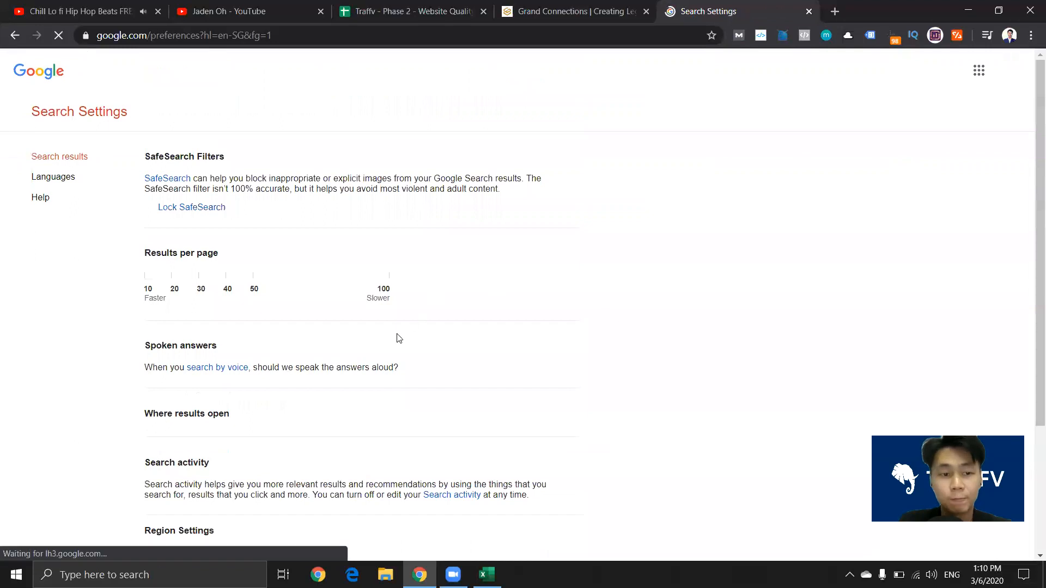
scroll(680, 322, "down", 5)
left_click(169, 356)
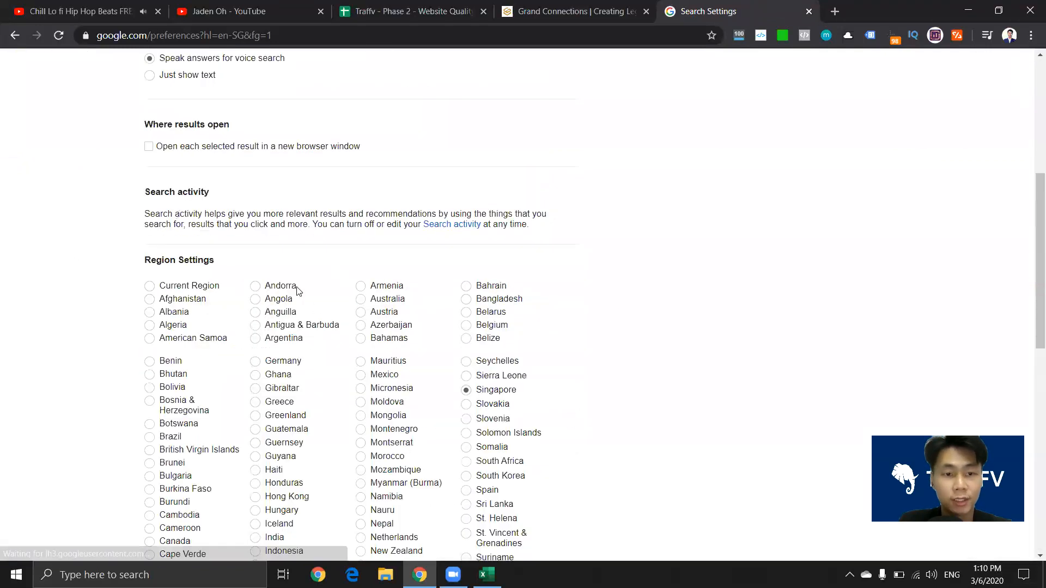
scroll(245, 337, "down", 8)
scroll(248, 341, "up", 4)
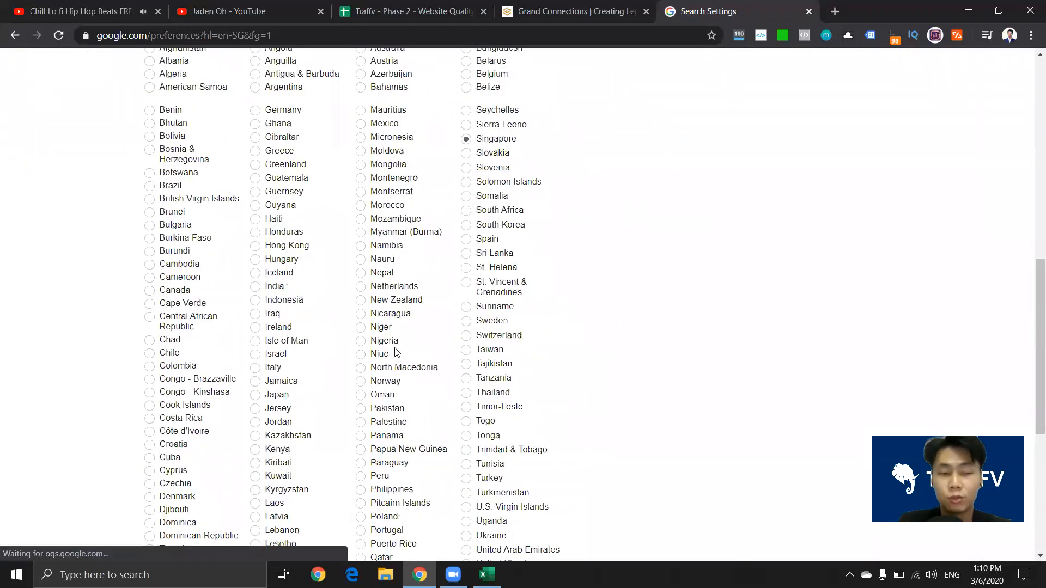
Step: Look through the remaining regions and save the search preferences again
scroll(398, 341, "down", 6)
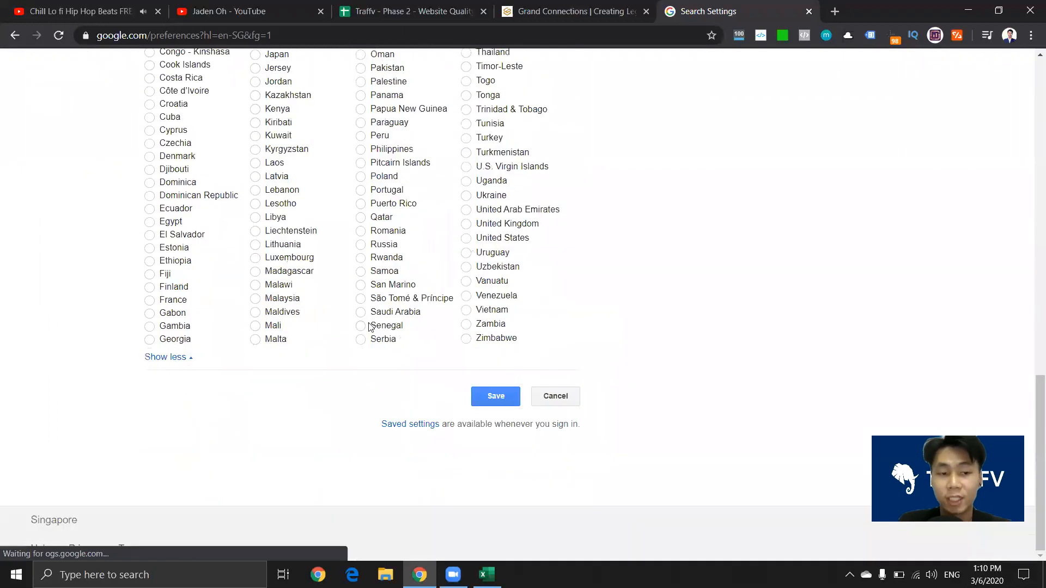
scroll(553, 320, "up", 5)
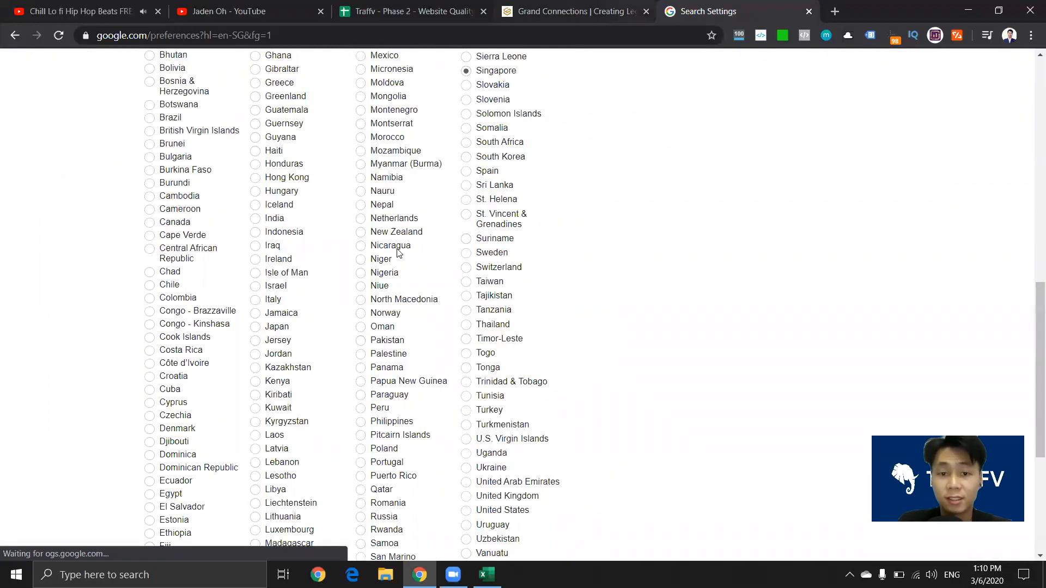
scroll(600, 305, "down", 5)
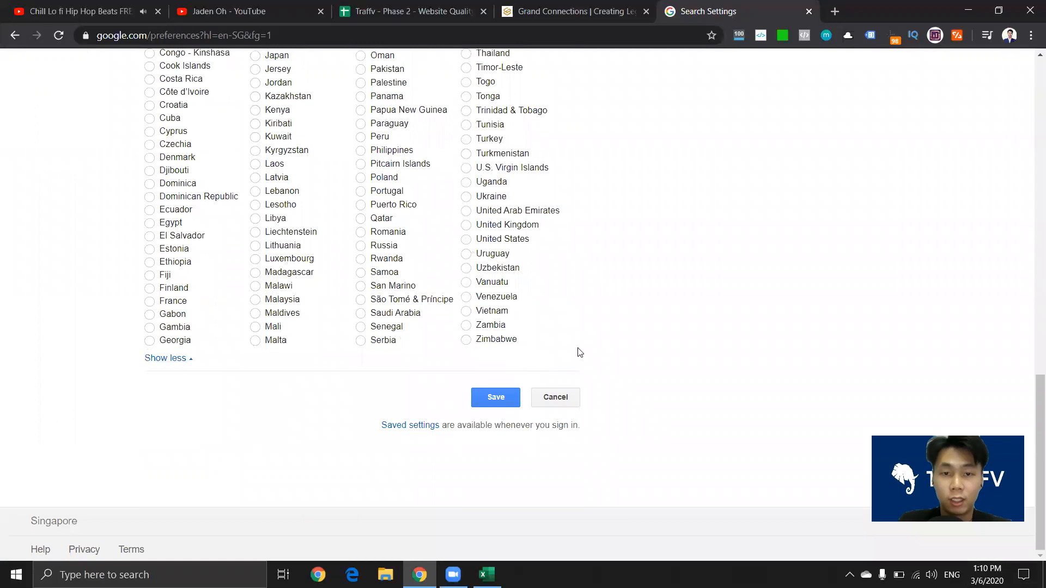
scroll(581, 359, "up", 7)
scroll(581, 365, "down", 6)
left_click(513, 466)
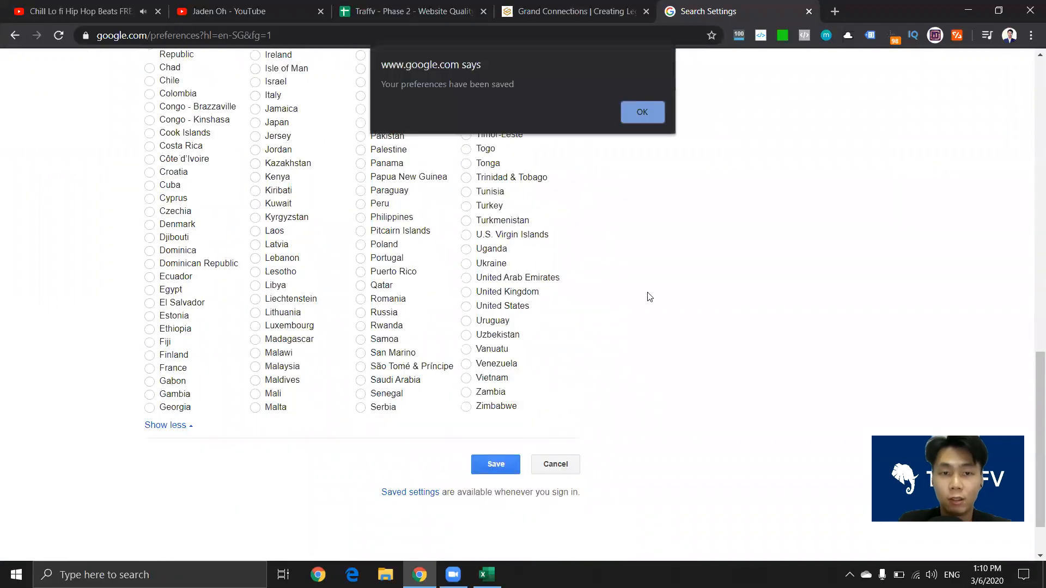
left_click(662, 112)
Step: Copy the "IoT Advertising" heading from the Services page and search for it from the Google home page
key("ctrl+shift+Tab")
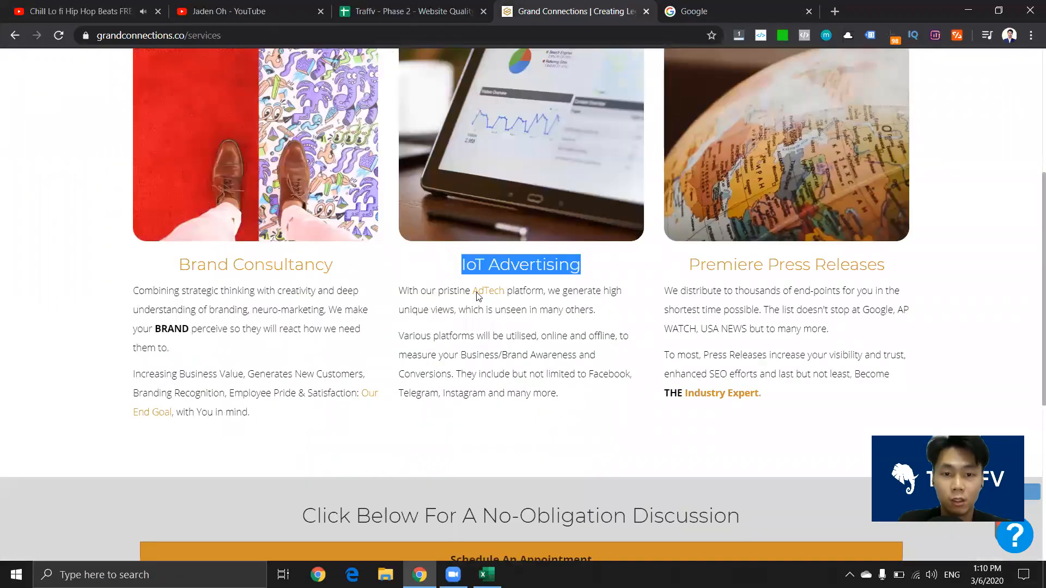
right_click(490, 265)
left_click(509, 274)
key("ctrl+Tab")
right_click(374, 258)
left_click(448, 364)
left_click(507, 278)
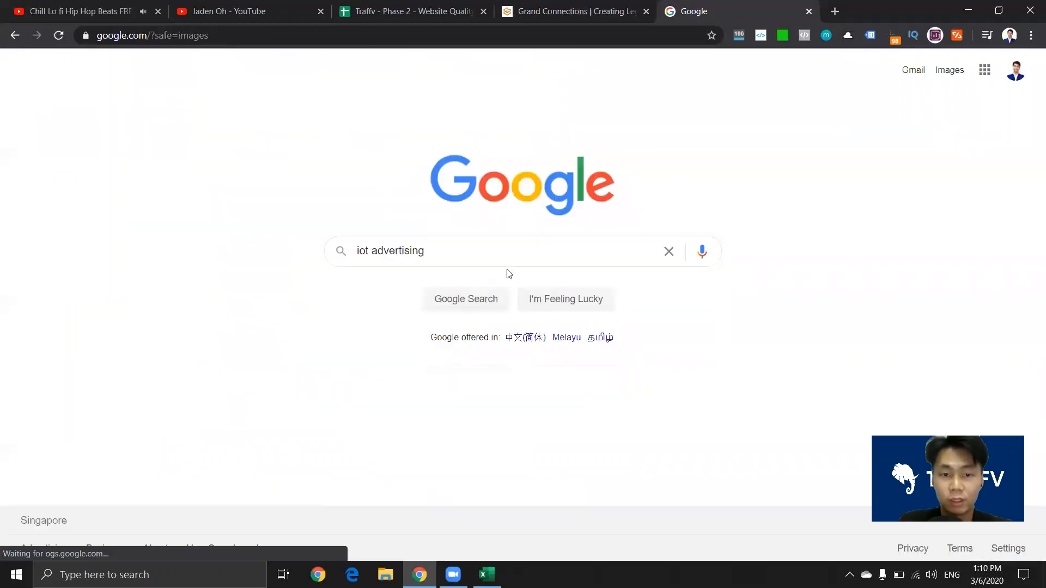
Step: Open the "IoT and Advertising in the Smart Home - IoT For All" result in a new tab
scroll(451, 264, "down", 5)
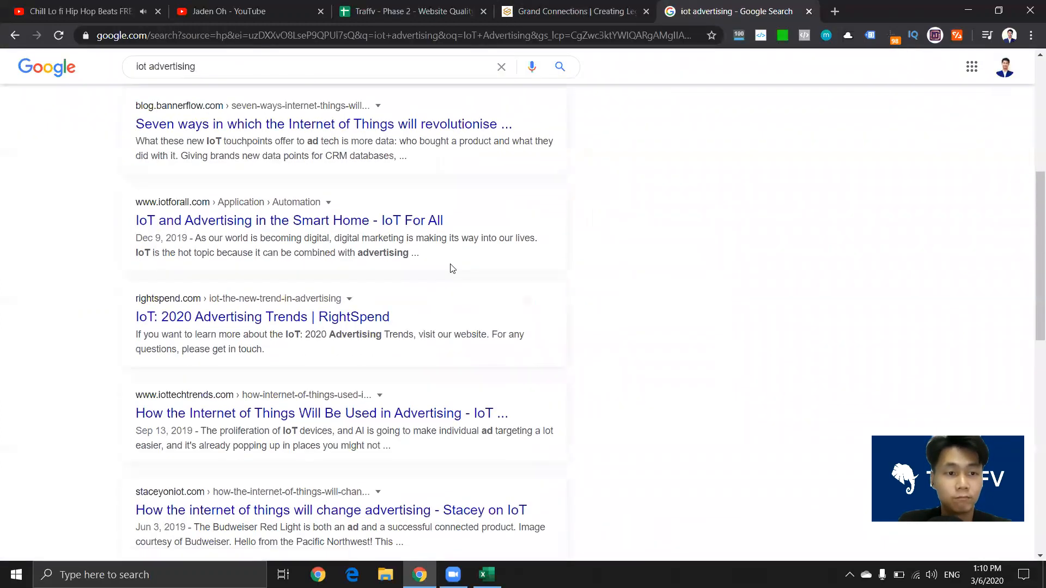
right_click(326, 219)
left_click(349, 226)
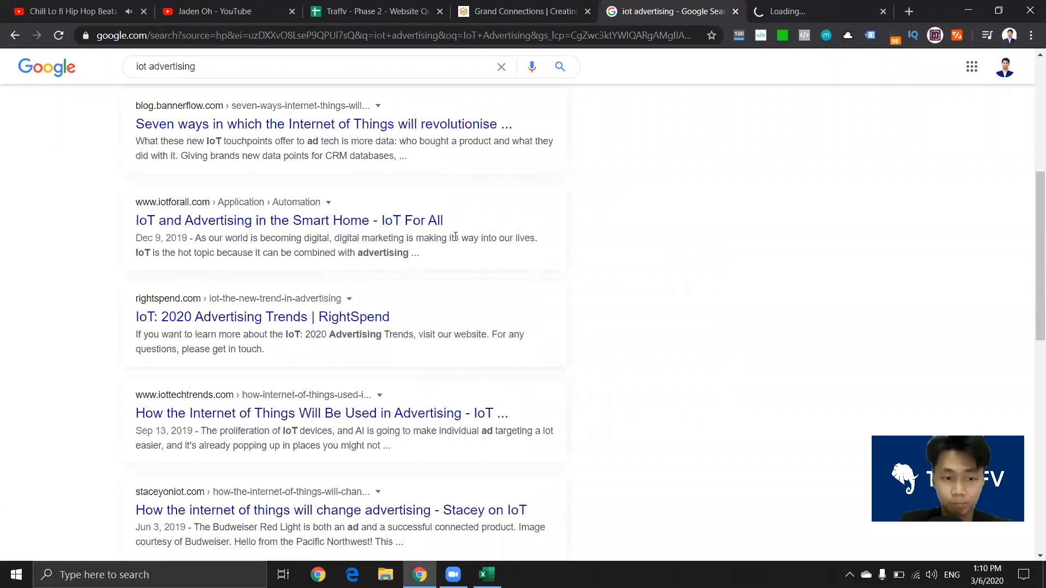
left_click(810, 7)
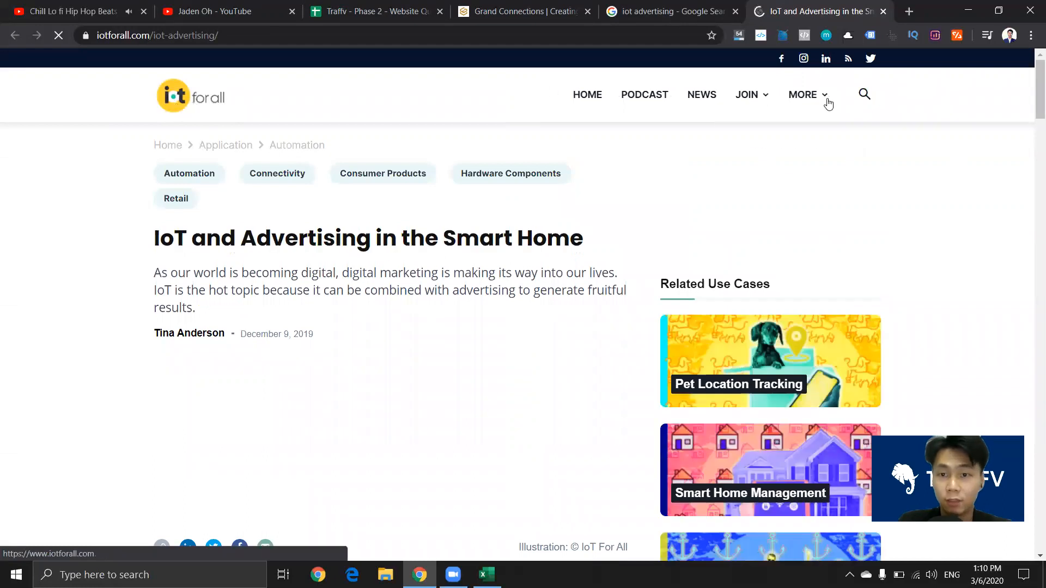
Step: Examine the IoT For All article's content and the site's Join and More navigation menus
scroll(400, 252, "down", 10)
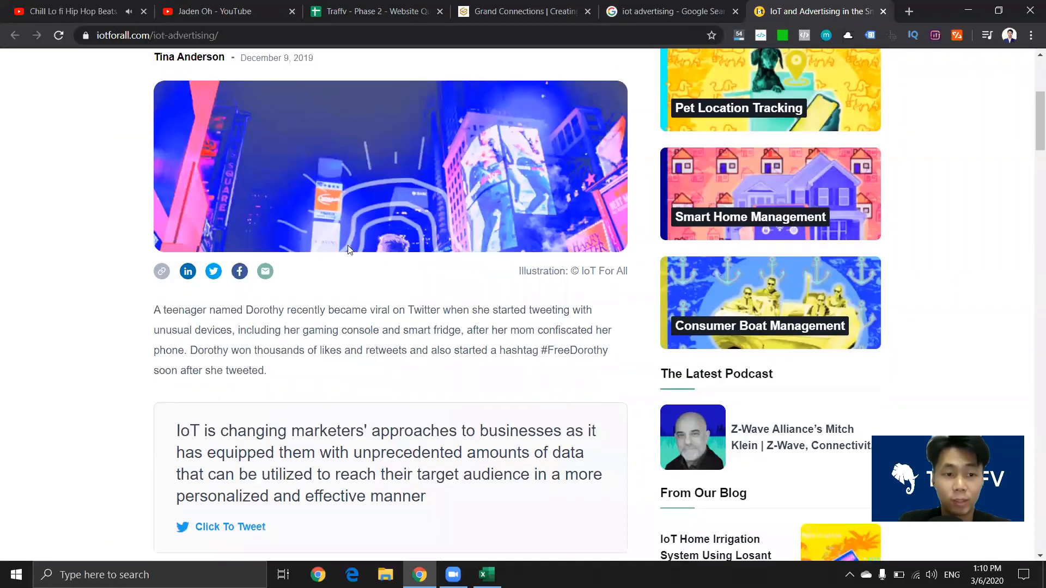
scroll(403, 275, "down", 16)
scroll(404, 275, "up", 7)
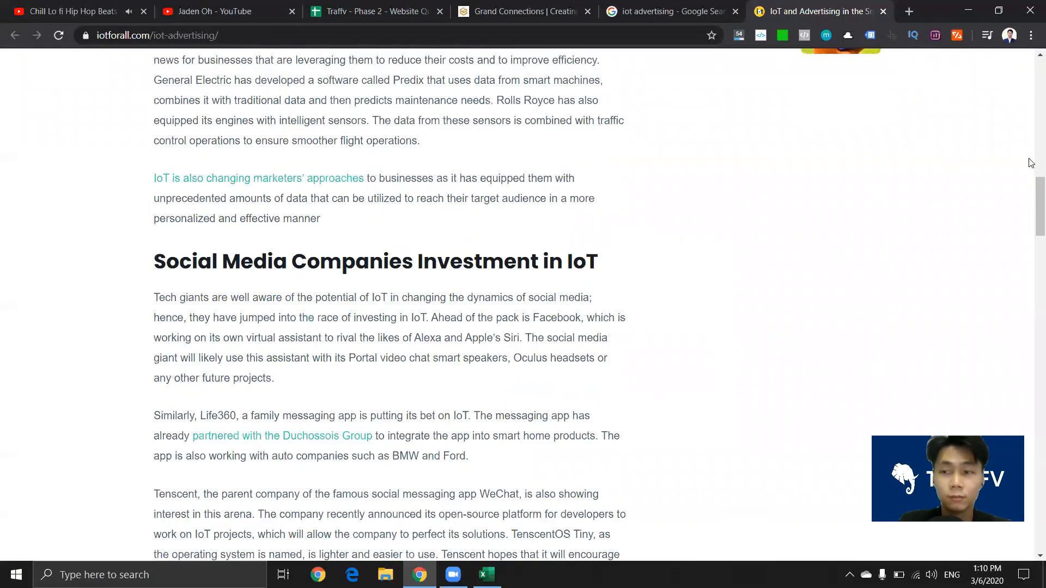
left_click_drag(1031, 177, 1018, 57)
mouse_move(760, 106)
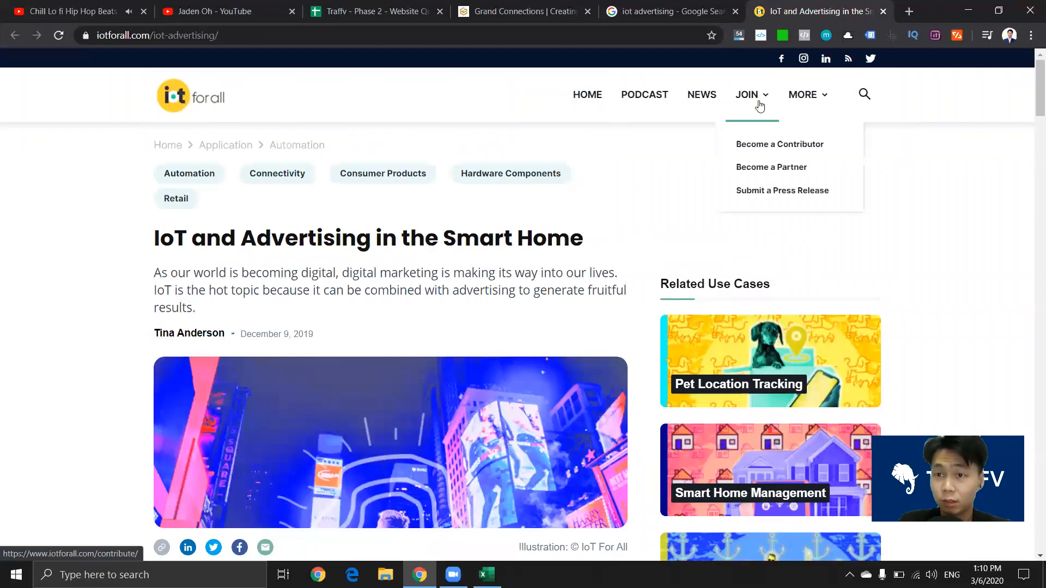
mouse_move(818, 112)
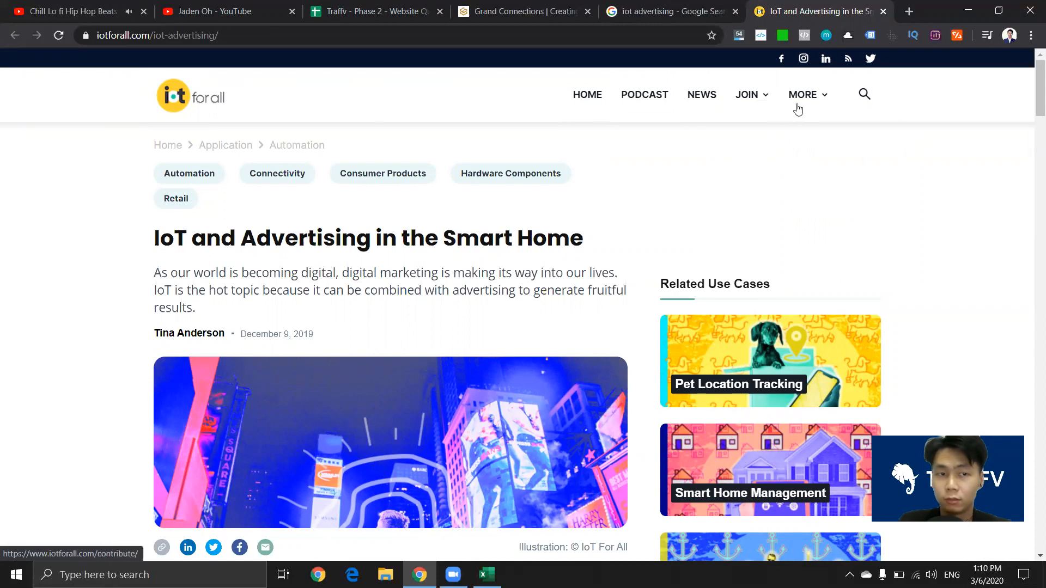
Step: Return to the "iot advertising" search results and review further listings
left_click(619, 11)
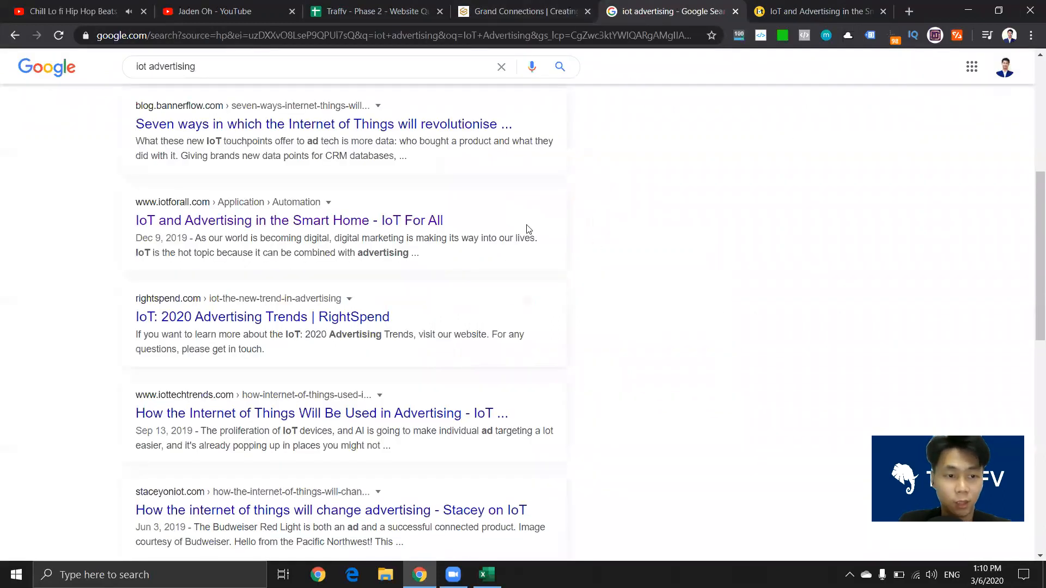
scroll(502, 264, "up", 3)
scroll(503, 261, "down", 4)
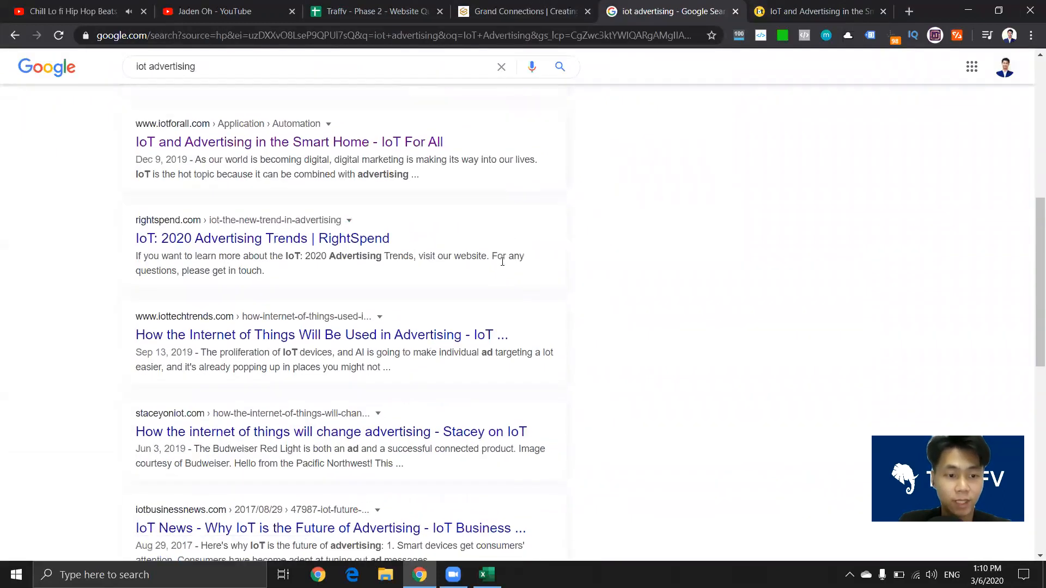
Step: Refine the Google search to "iot advertising services"
scroll(502, 261, "down", 3)
scroll(502, 266, "up", 10)
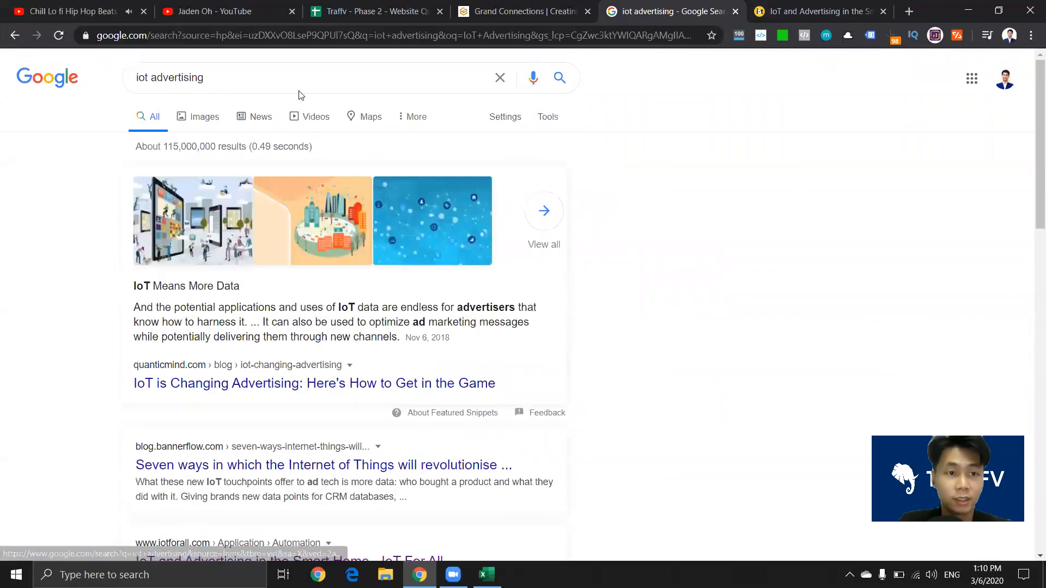
left_click(298, 79)
type("ser")
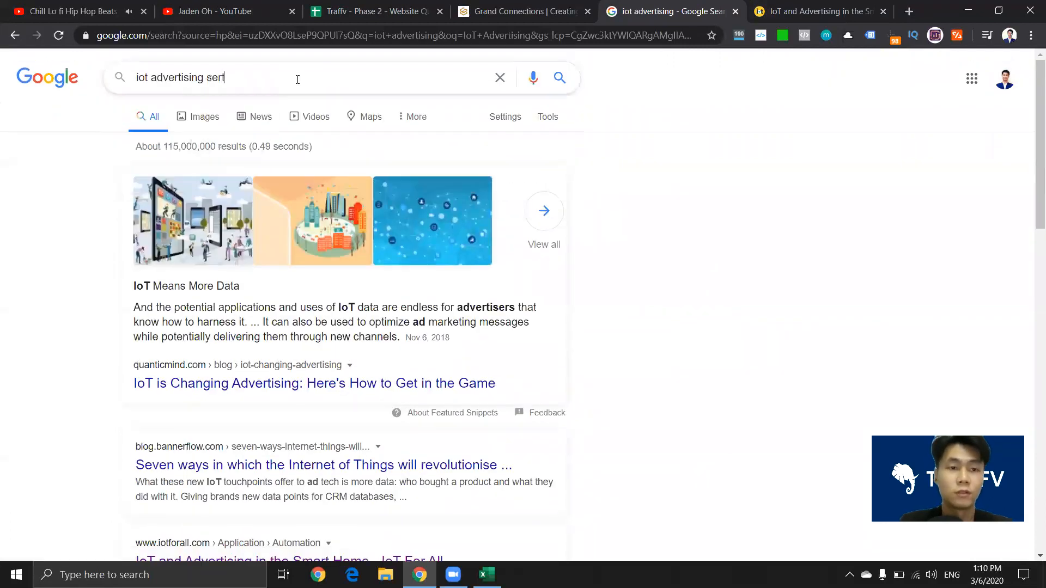
type("vices")
key("Return")
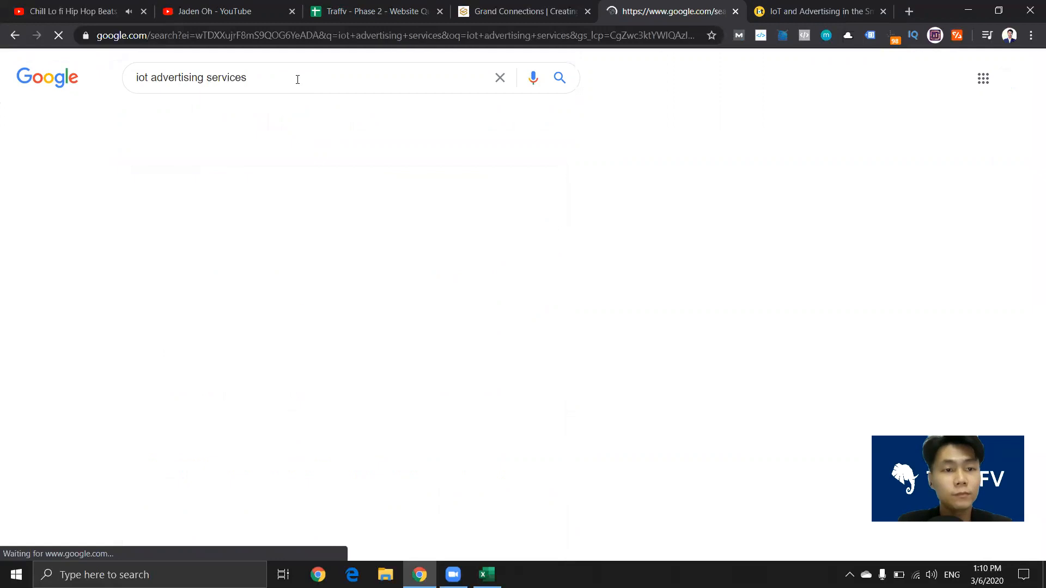
Step: Open the IBM IoT Services and BICS ads in new tabs and close the IoT For All article
scroll(582, 222, "down", 2)
scroll(572, 221, "up", 3)
right_click(209, 206)
left_click(224, 210)
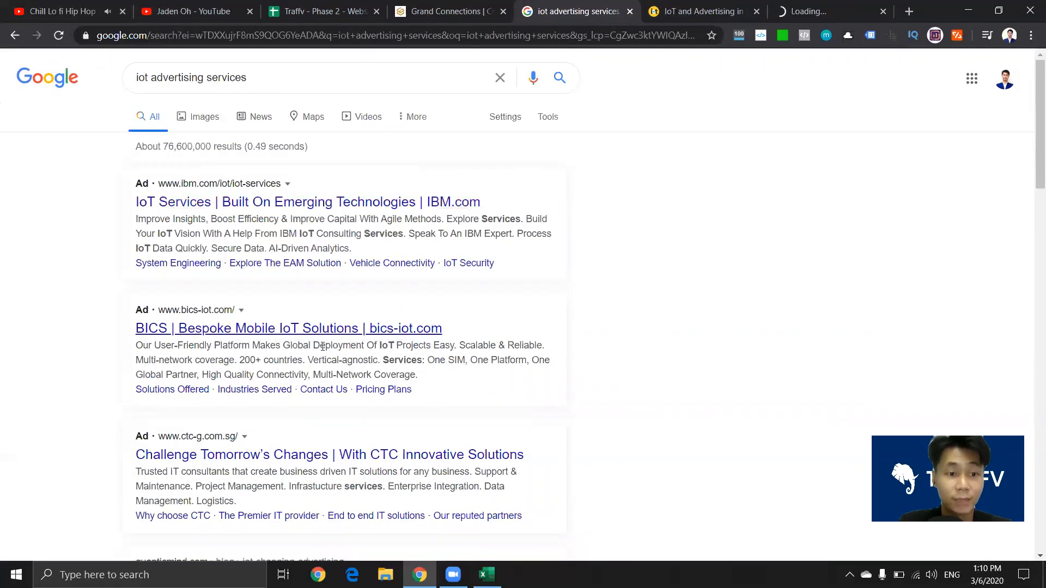
left_click(754, 15)
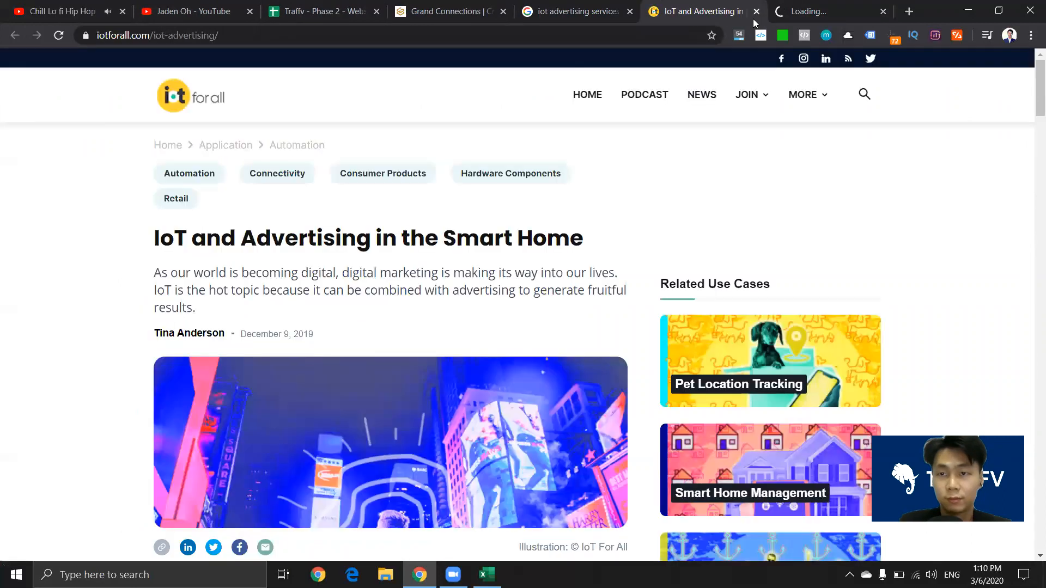
left_click(756, 12)
right_click(254, 323)
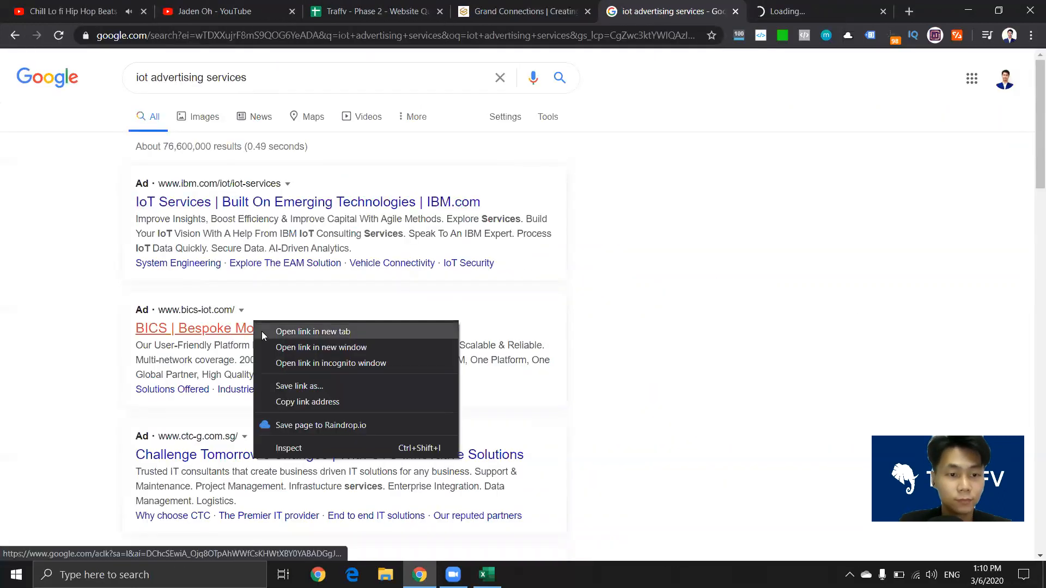
left_click(313, 332)
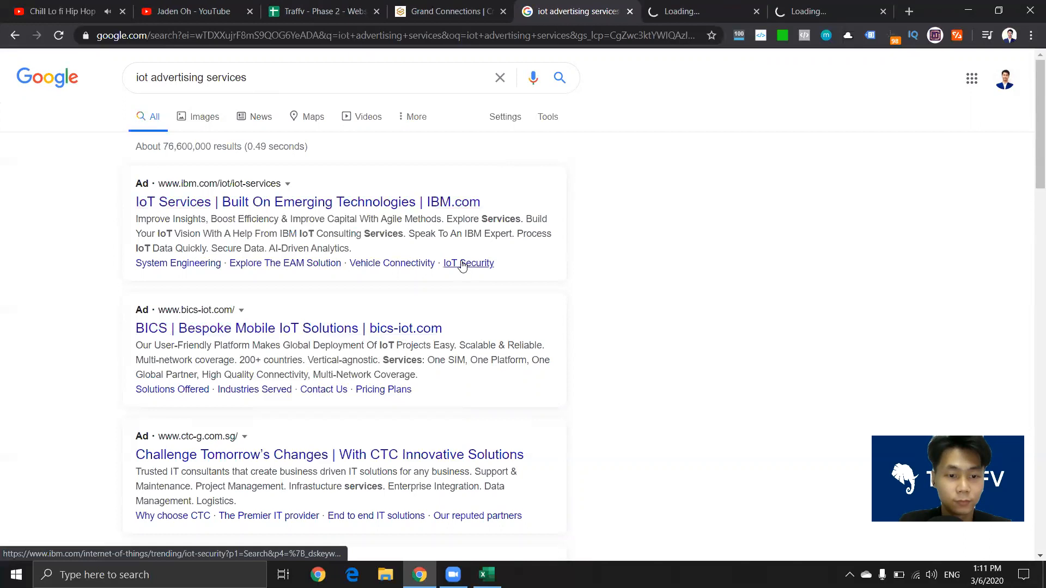
Step: Open the "IoT is Changing Advertising: Here's How to Get in the Game" result in a new tab and switch to it
scroll(463, 267, "down", 3)
scroll(224, 314, "down", 2)
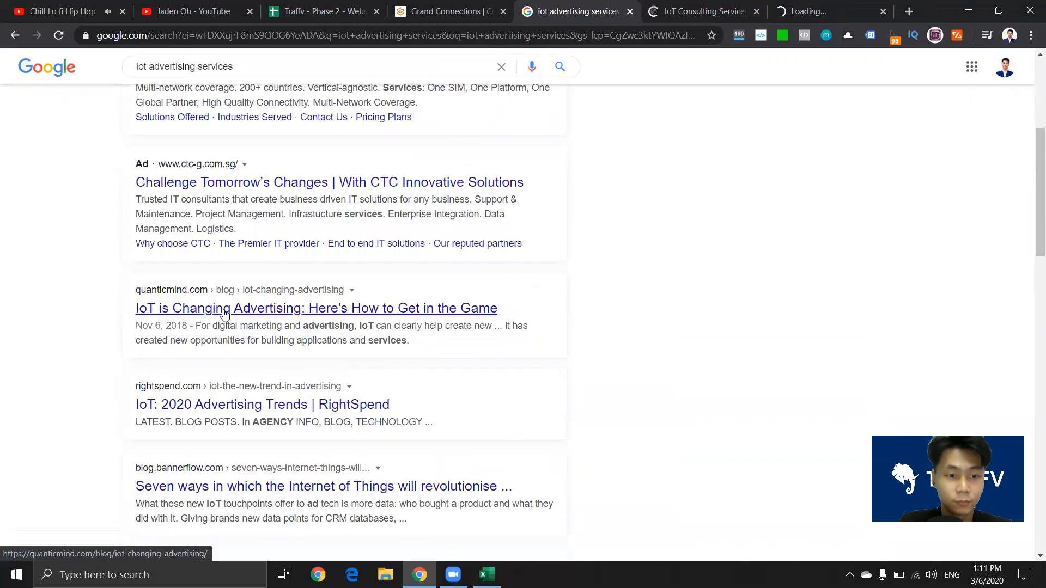
right_click(224, 315)
left_click(228, 320)
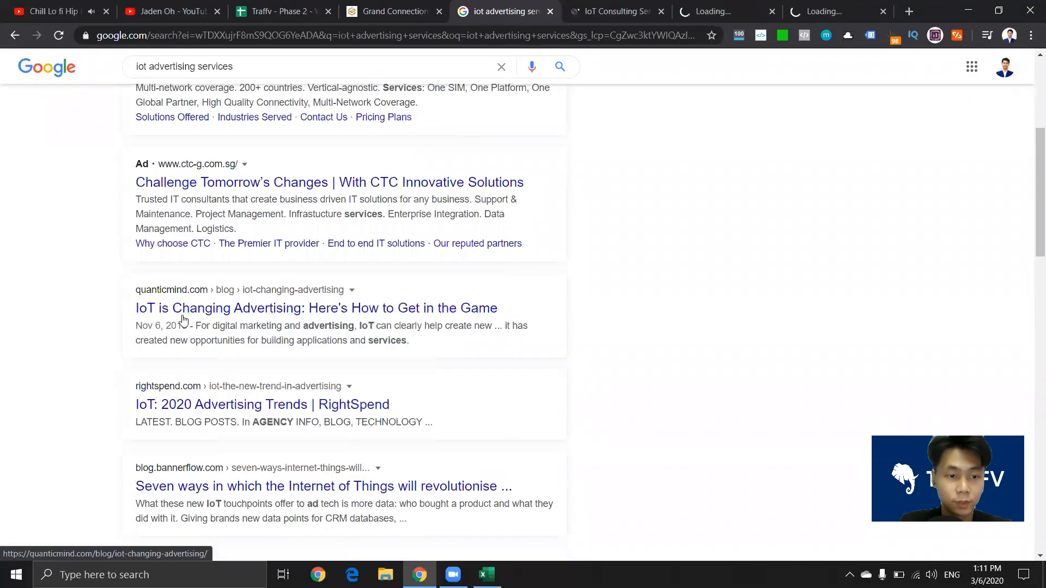
left_click(803, 6)
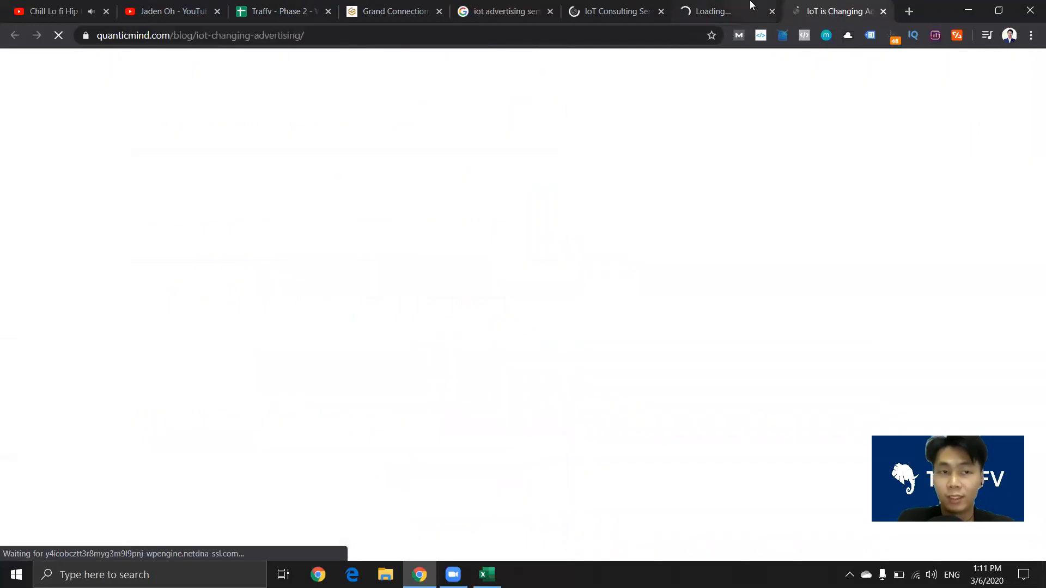
Step: Compare the opened IBM, BICS and QuanticMind pages with the search results, and dismiss QuanticMind's promotional banner
left_click(637, 10)
left_click(698, 5)
left_click(613, 4)
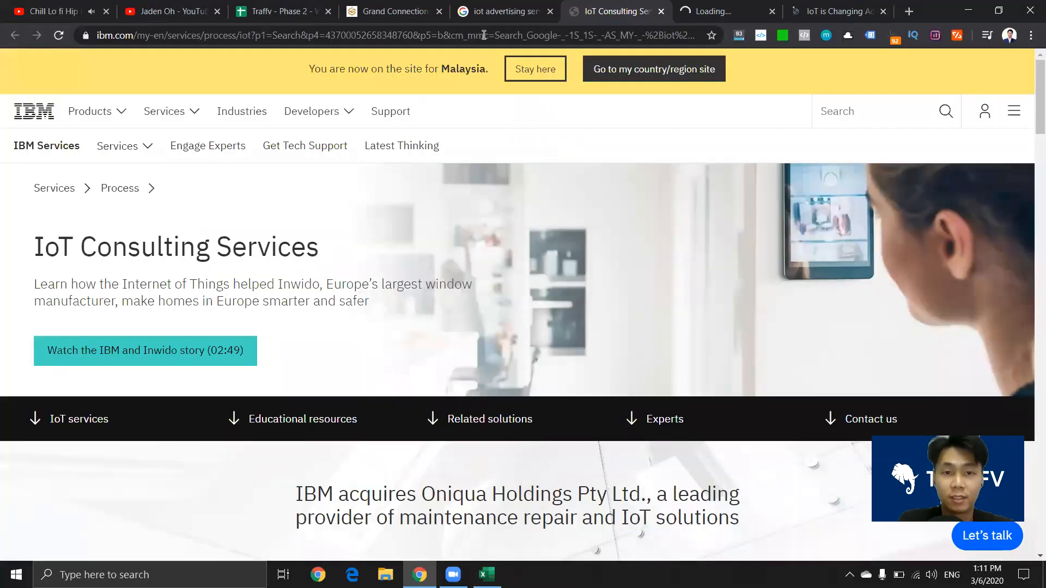
left_click(508, 8)
left_click(579, 4)
left_click(499, 3)
left_click(587, 4)
left_click(483, 6)
left_click(637, 5)
key("ctrl+Tab")
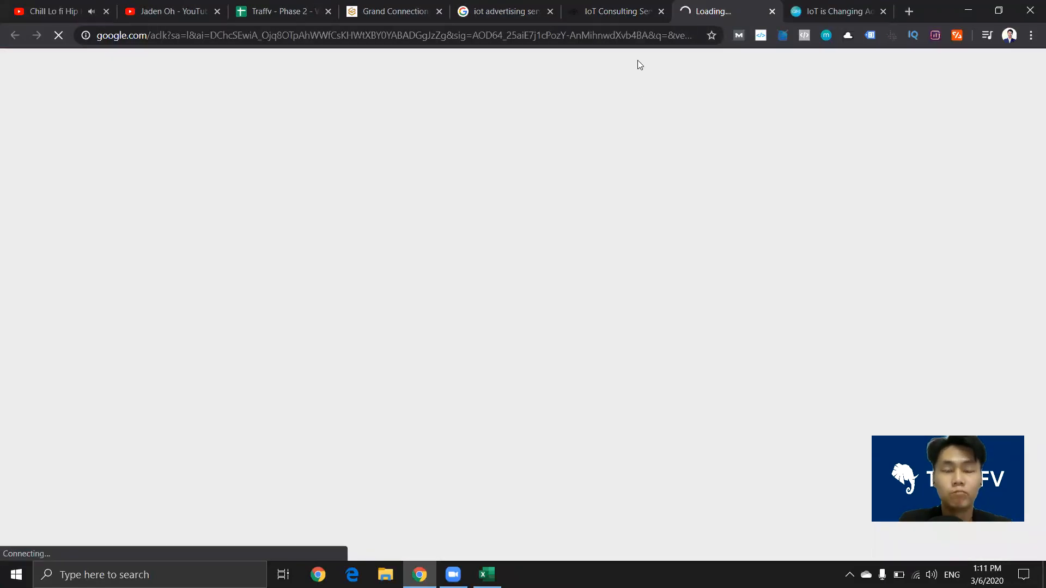
left_click(557, 5)
left_click(721, 5)
left_click(837, 5)
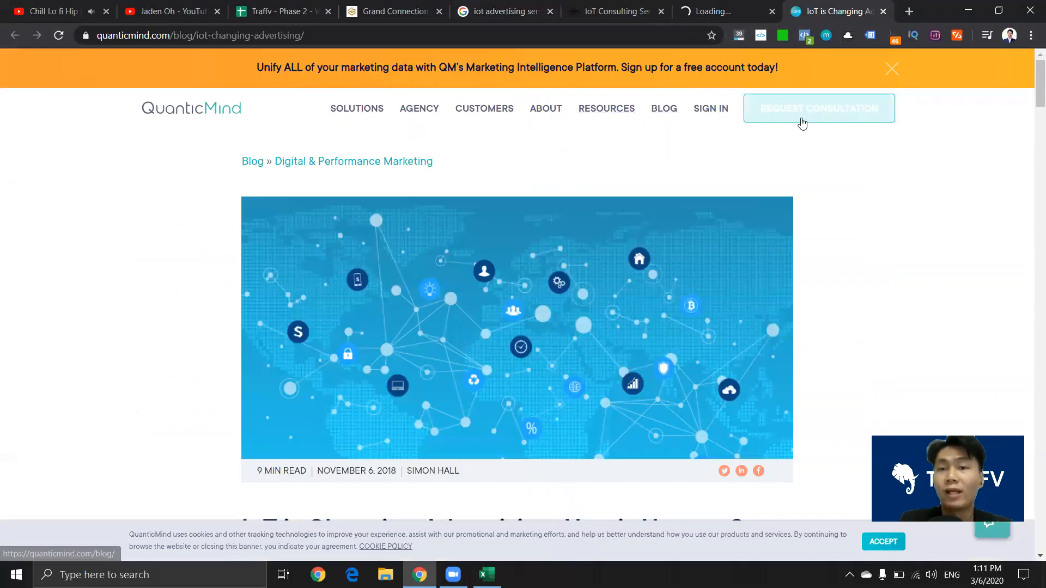
left_click(889, 71)
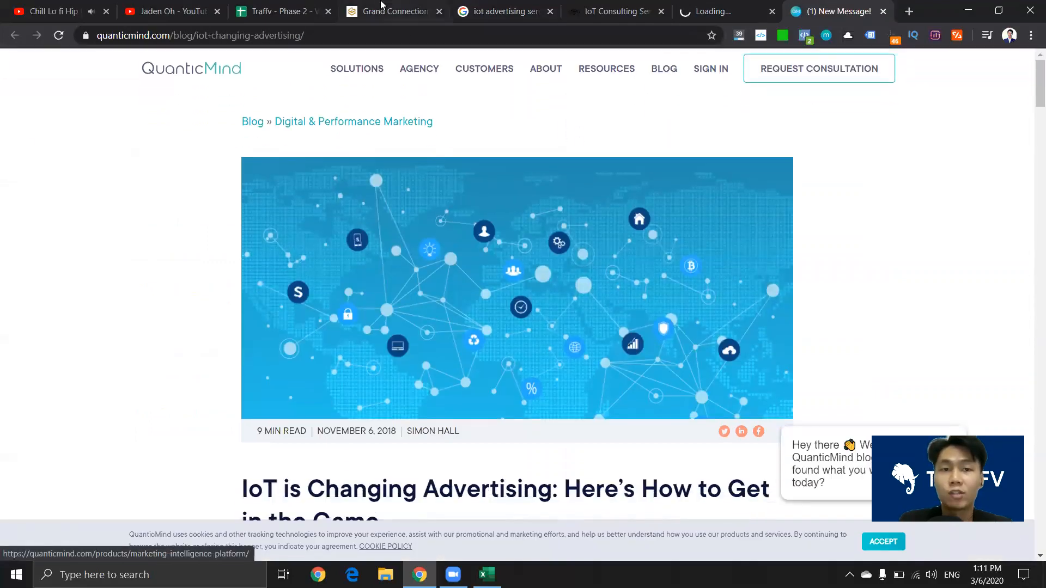
Step: Review the current titles and metas in I4:K12 of the audit sheet, and return to the QuanticMind article
left_click(384, 10)
left_click(288, 10)
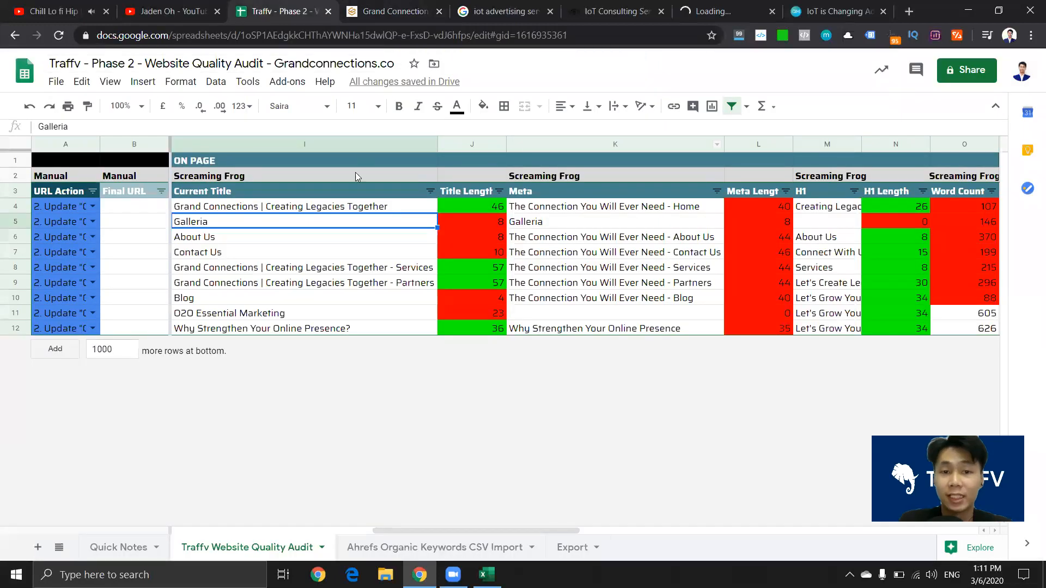
left_click_drag(341, 212, 549, 342)
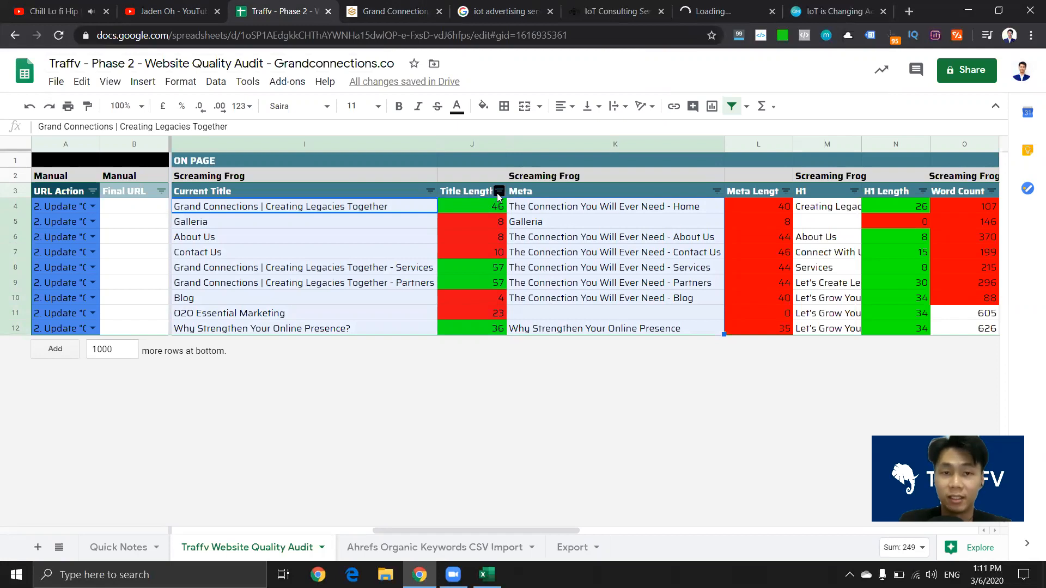
left_click(648, 4)
left_click(727, 8)
left_click(823, 5)
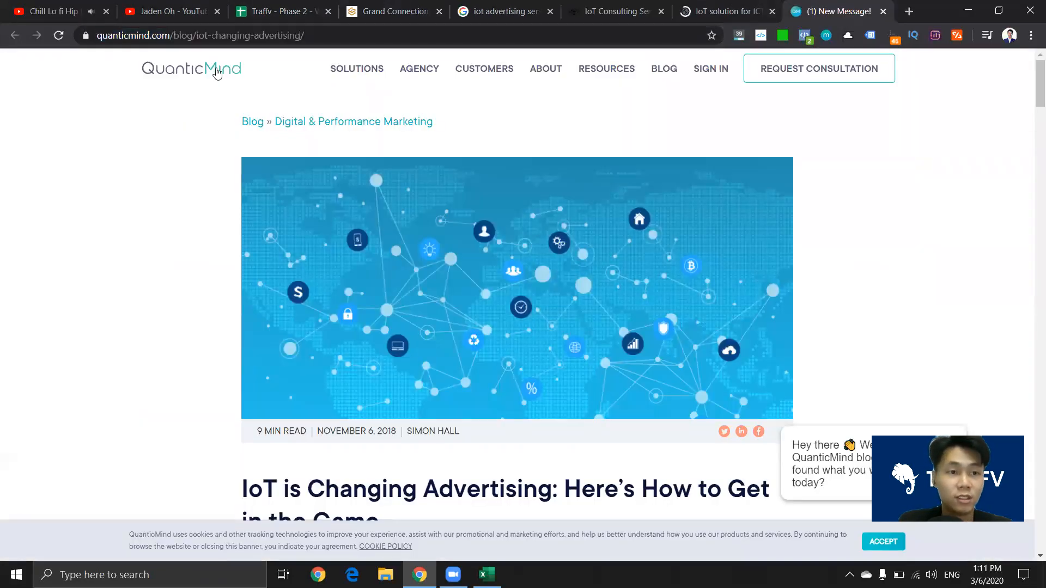
Step: Go to the QuanticMind home page, dismiss its sign-up popup and copy the page URL
key("F5")
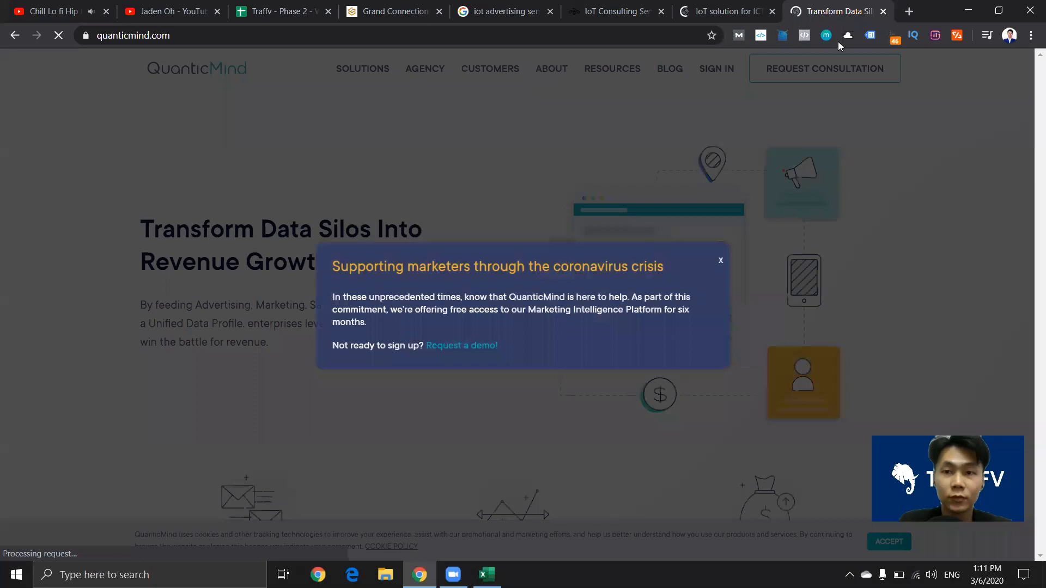
left_click(720, 264)
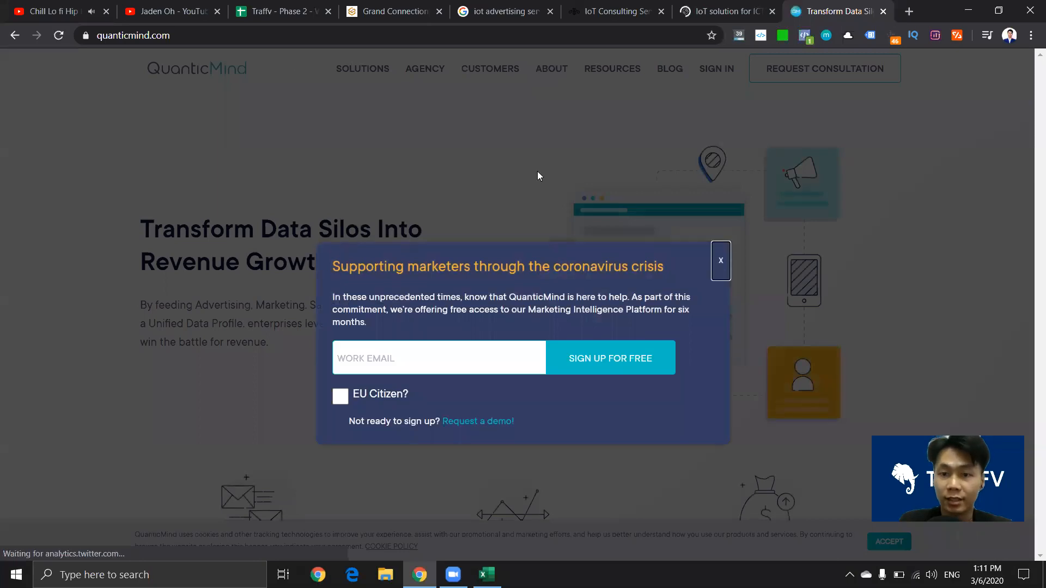
left_click(282, 18)
left_click(851, 7)
left_click(393, 33)
key("ctrl+c")
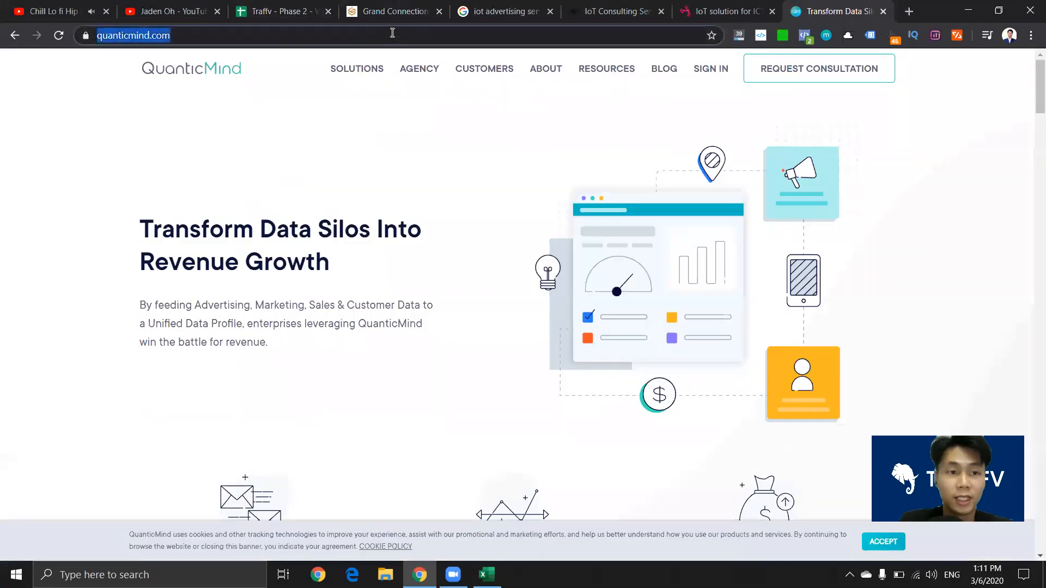
Step: Add a sheet named "Competitors" to the audit spreadsheet and paste the QuanticMind home page URL into cell A1
left_click(651, 7)
left_click(399, 5)
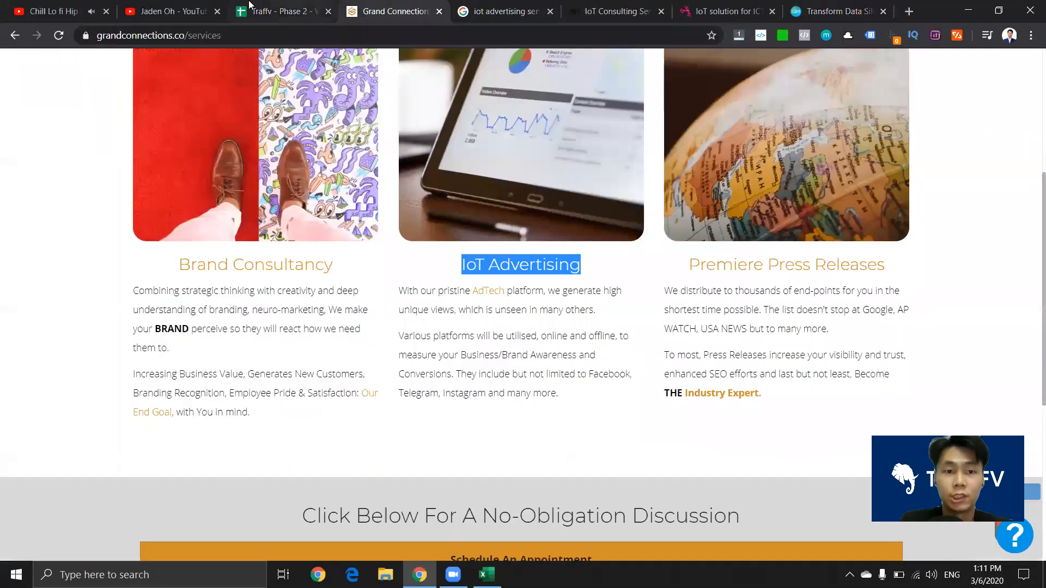
left_click(255, 9)
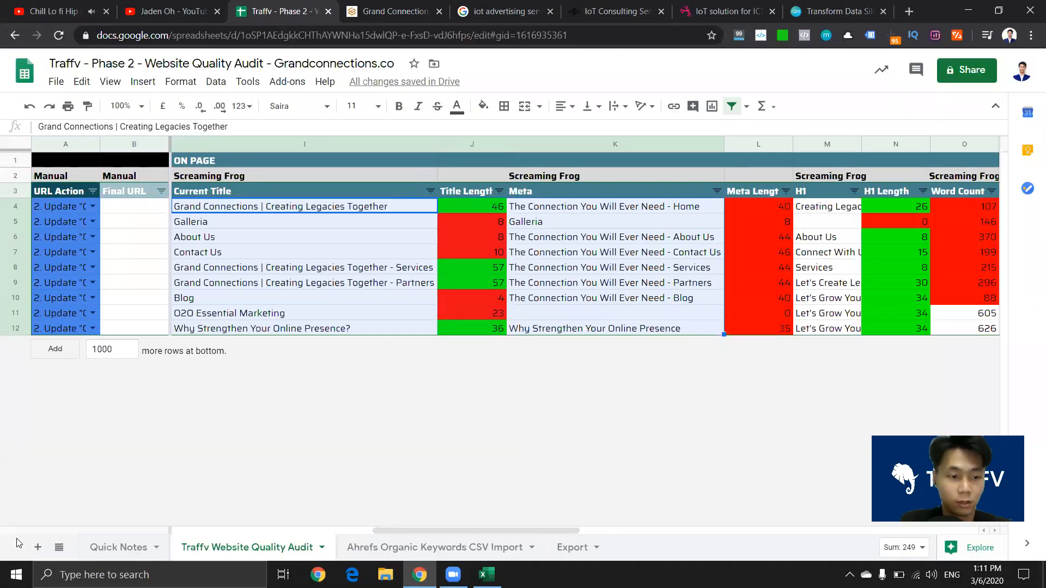
left_click(37, 547)
right_click(380, 538)
left_click(394, 374)
type("R")
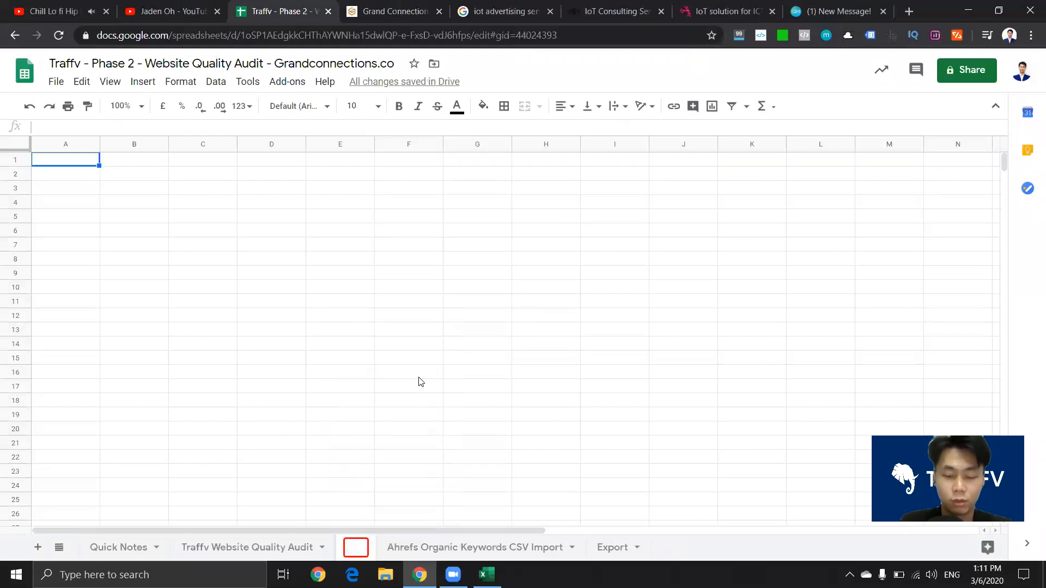
type("Competitors")
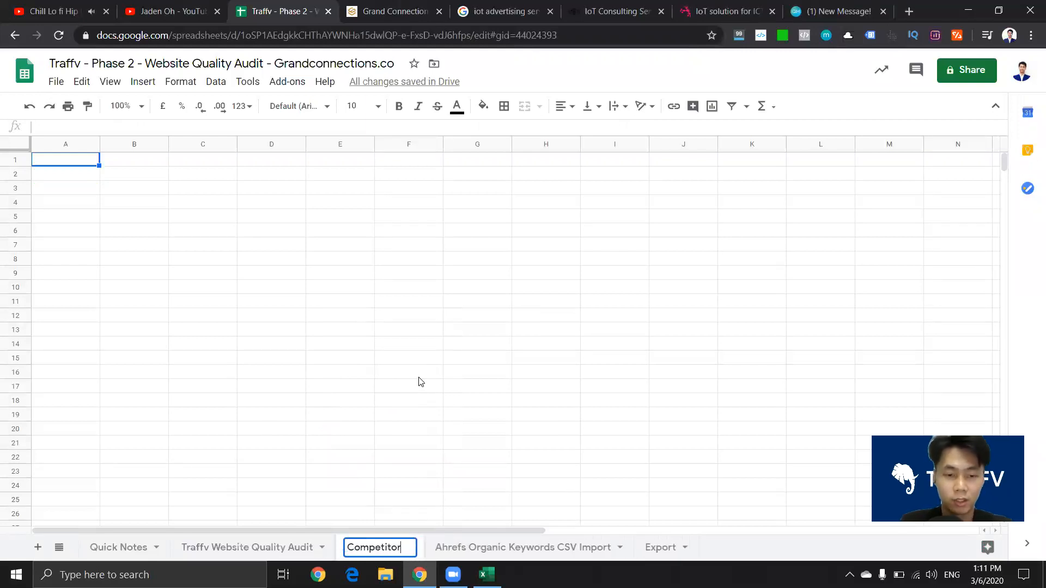
key("Return")
key("ctrl+v")
left_click(199, 244)
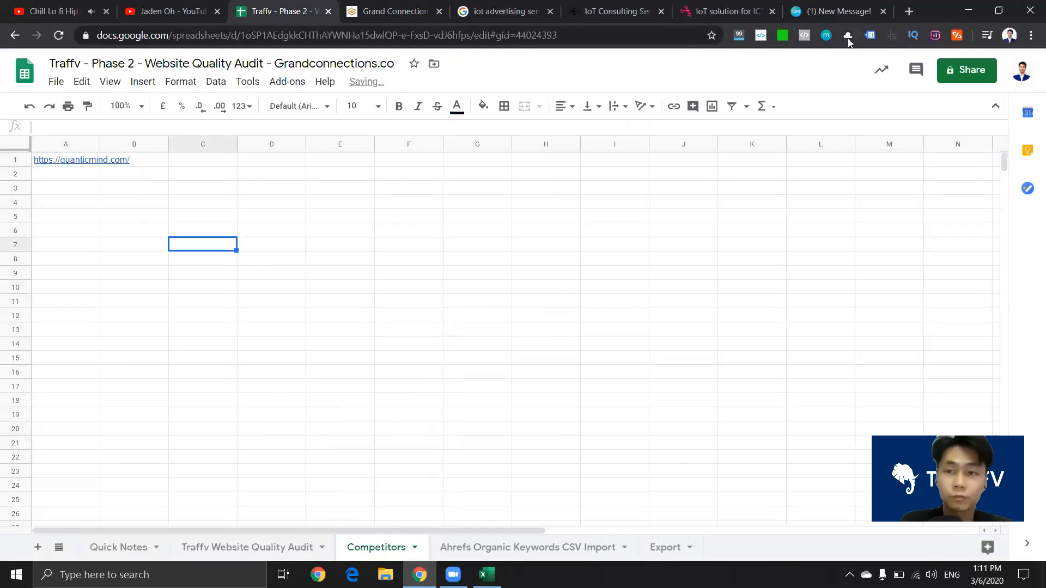
Step: Inspect the QuanticMind home page's on-page elements with MozBar and close the MozBar overlay
left_click(839, 11)
left_click(504, 5)
left_click(394, 5)
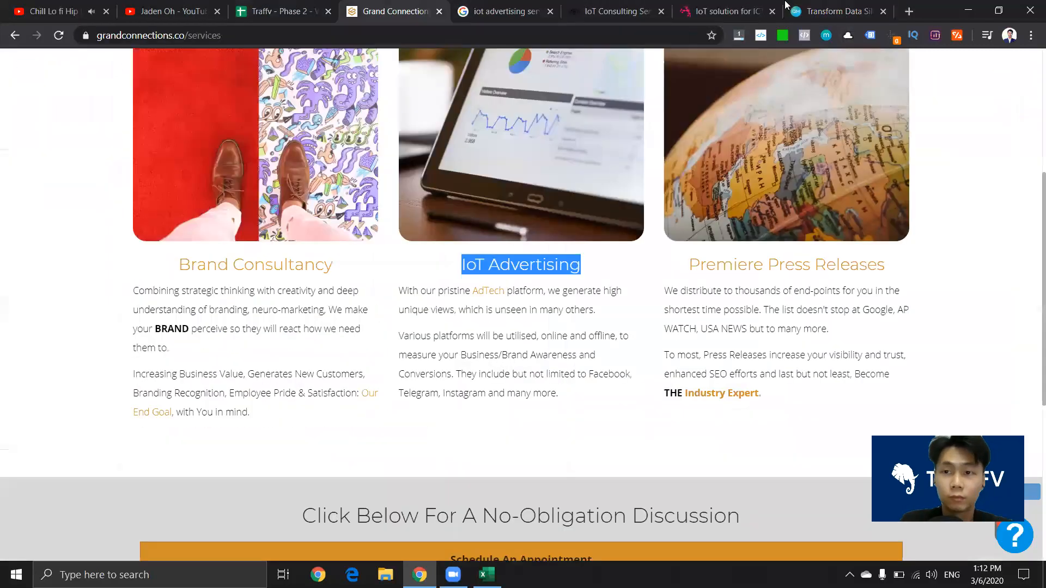
left_click(793, 7)
left_click(738, 36)
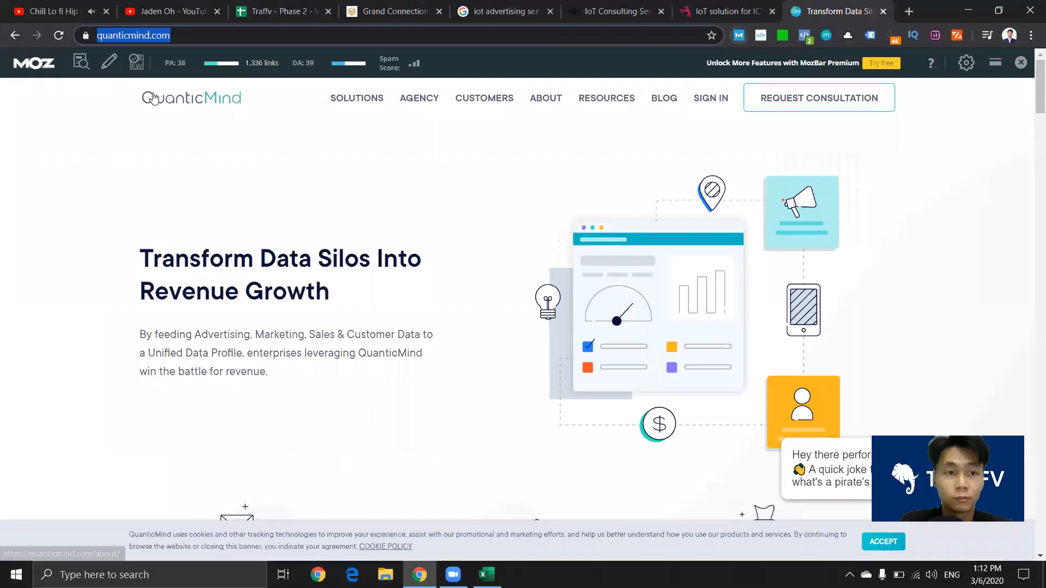
left_click(80, 62)
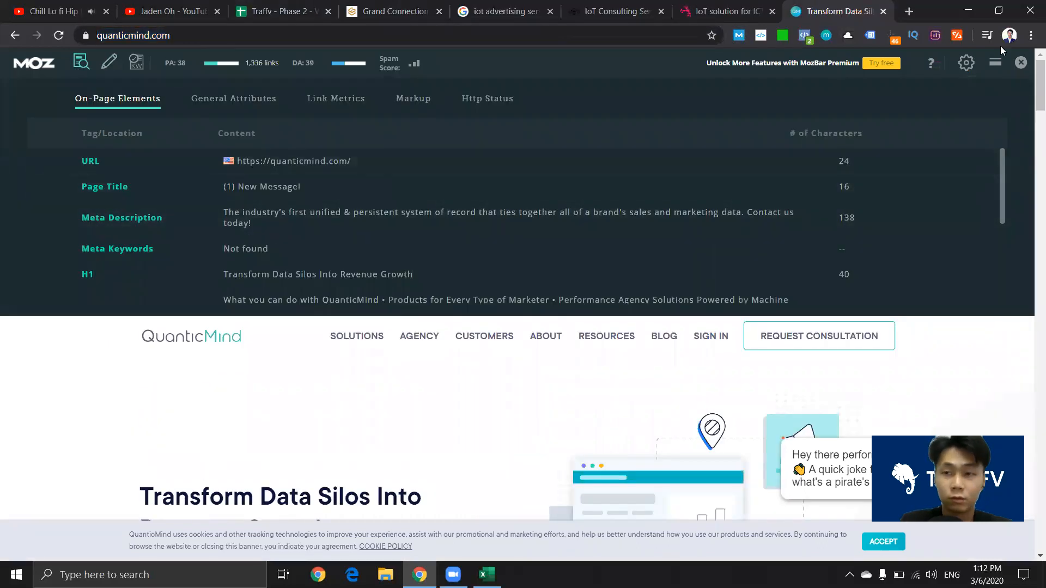
left_click(1021, 62)
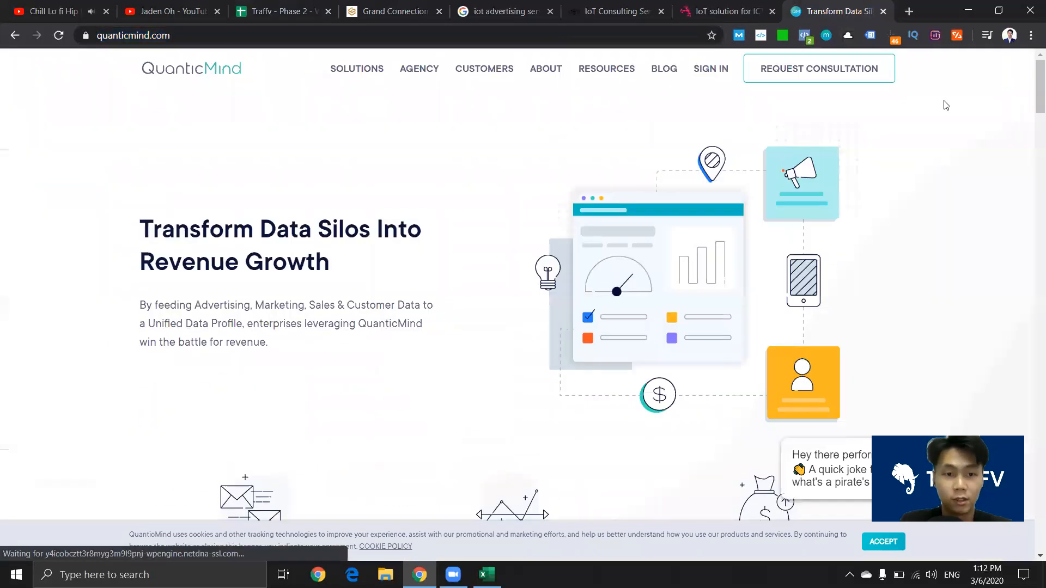
Step: Examine the QuanticMind home page's title and description in the Ahrefs on-page data report, and turn off the Ahrefs toolbar
scroll(879, 368, "down", 3)
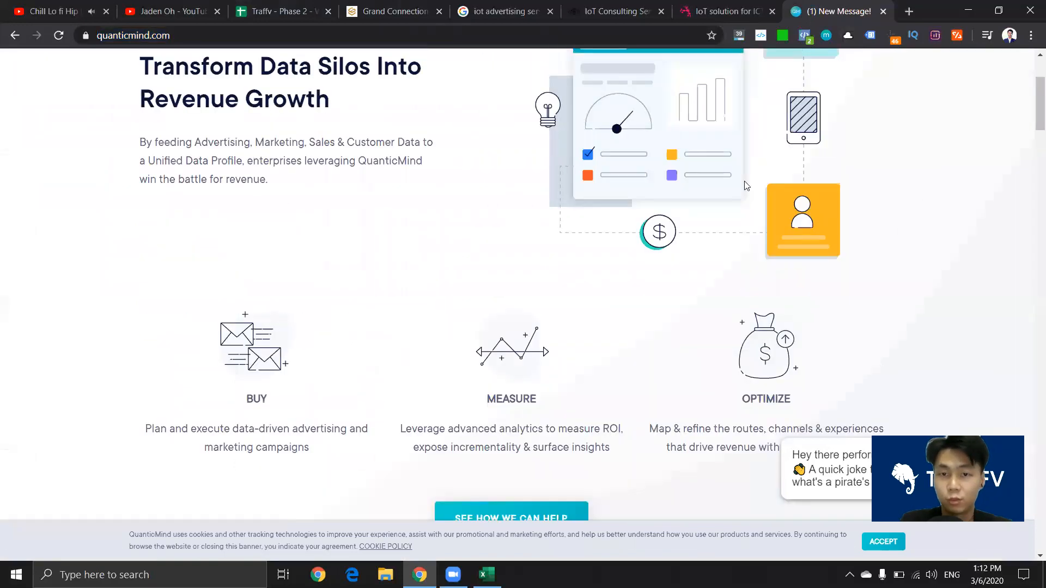
scroll(744, 181, "up", 4)
left_click(892, 36)
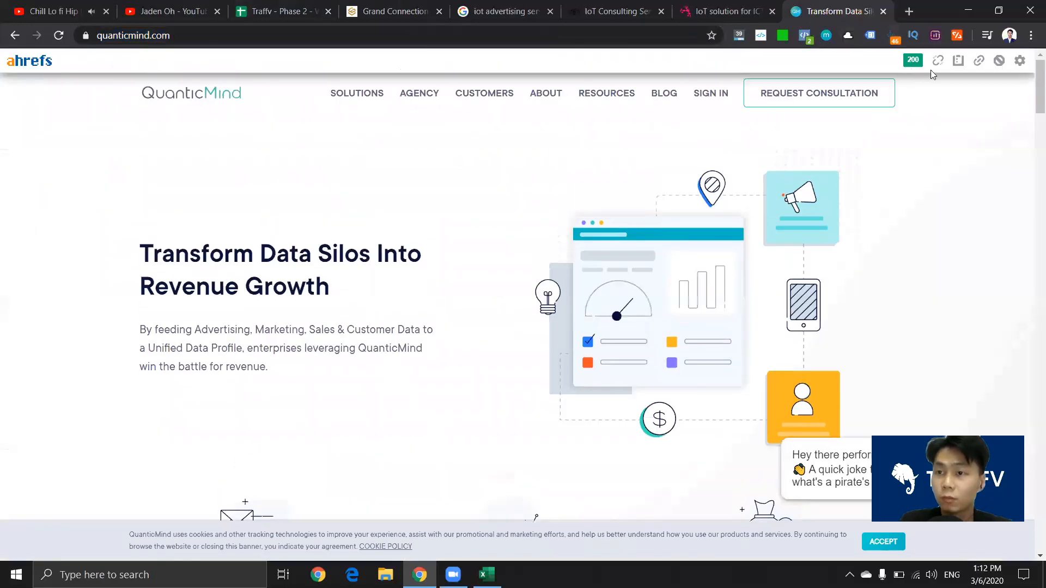
left_click(959, 60)
left_click_drag(737, 140, 715, 137)
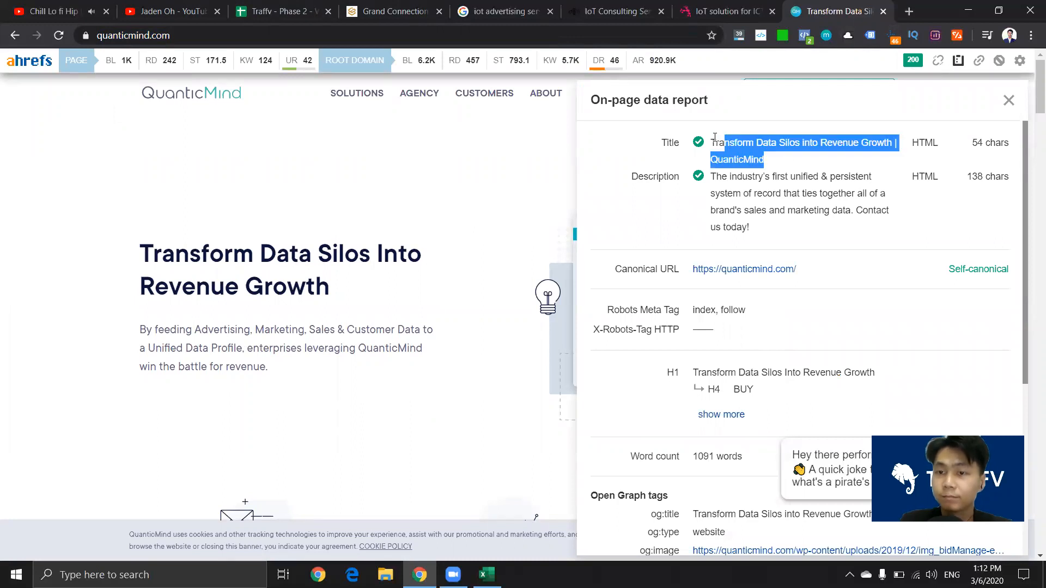
left_click(812, 161)
left_click_drag(812, 161, 714, 141)
left_click(765, 162)
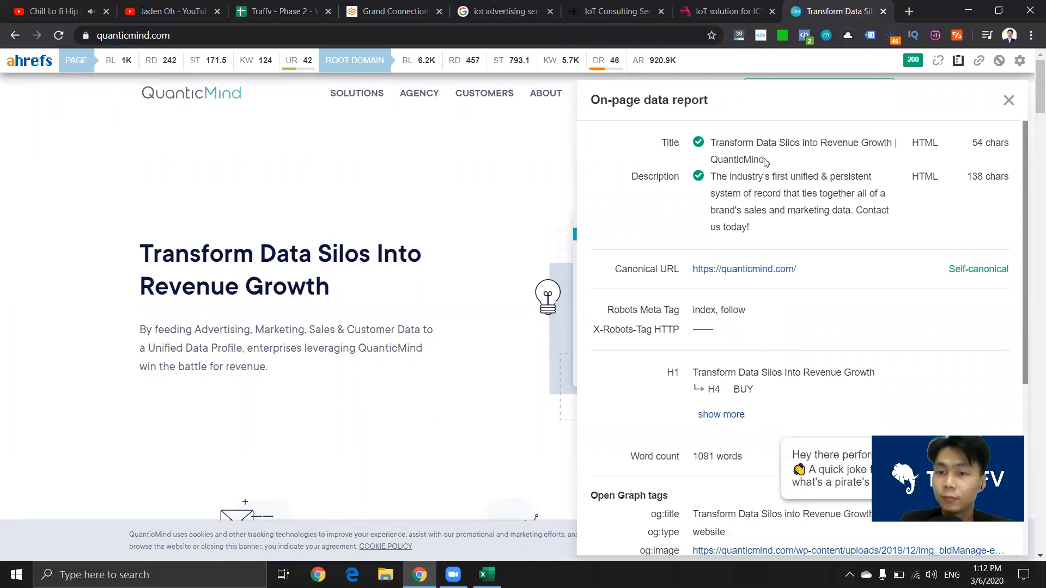
left_click_drag(1014, 89, 964, 70)
left_click(1009, 101)
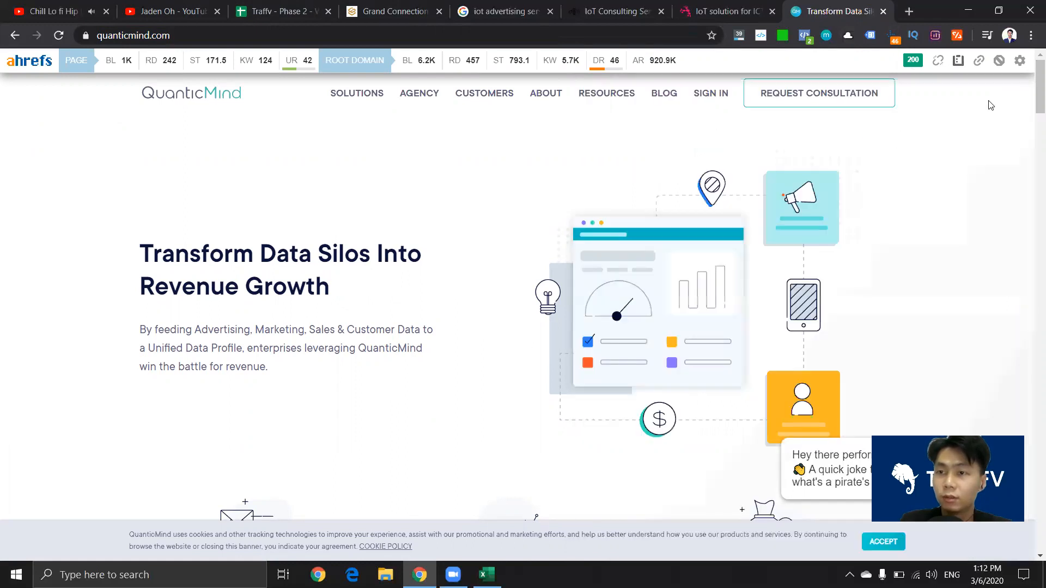
left_click(892, 36)
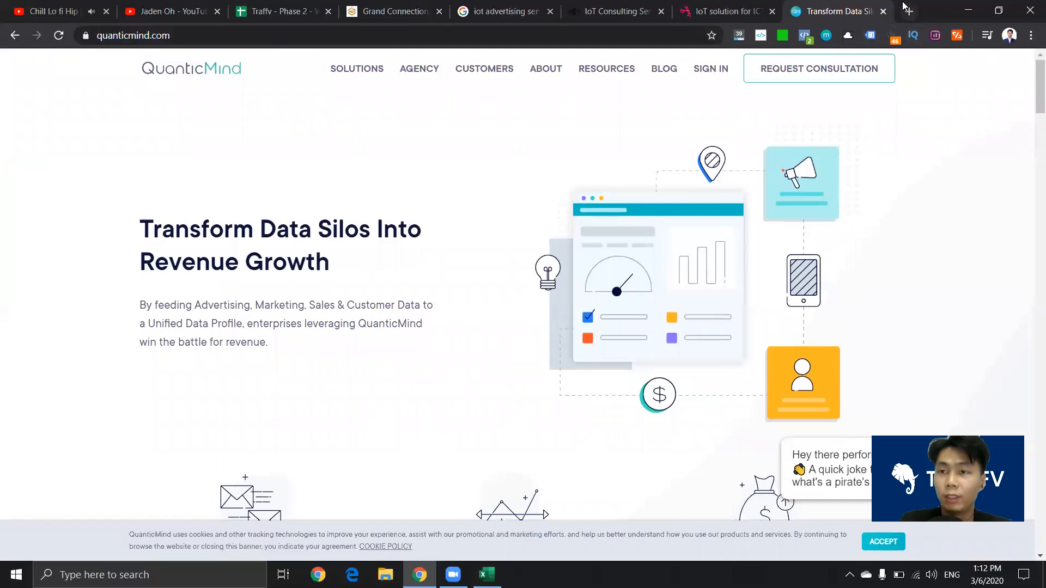
left_click(904, 8)
type("ahrefs")
key("Return")
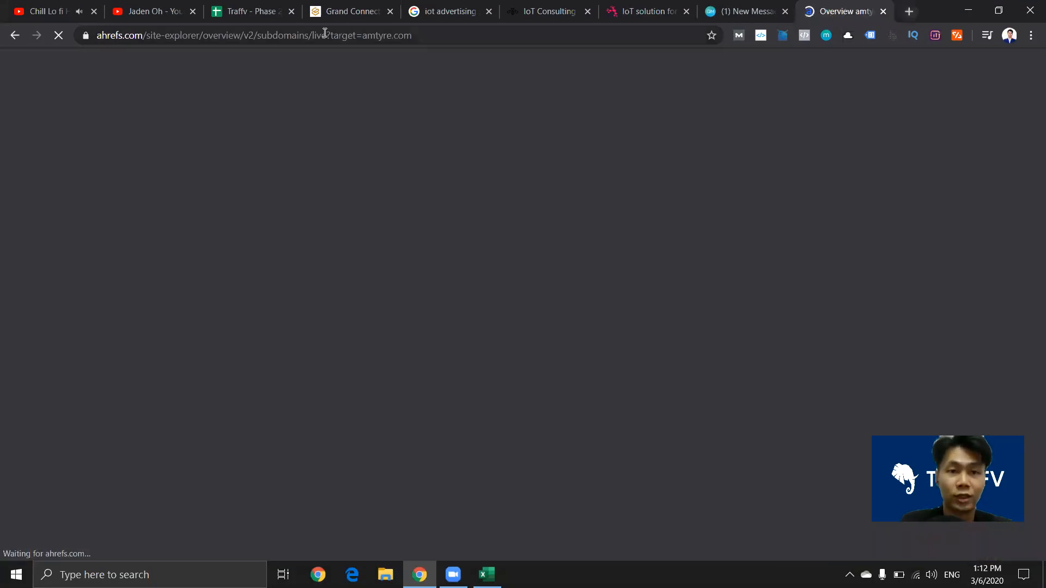
left_click(707, 8)
key("ctrl+Tab")
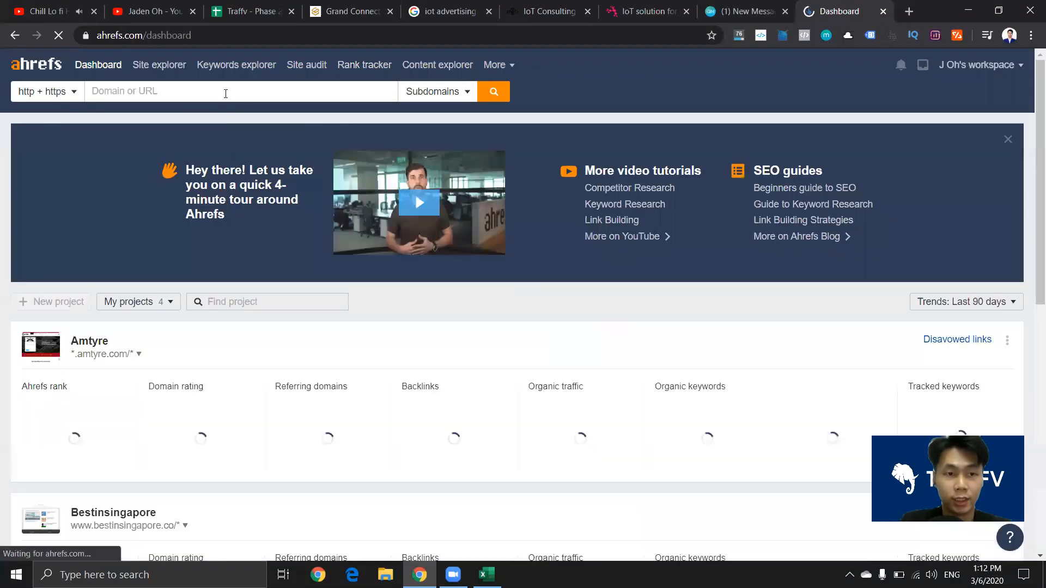
left_click(224, 94)
type("https://quanticmind.com/")
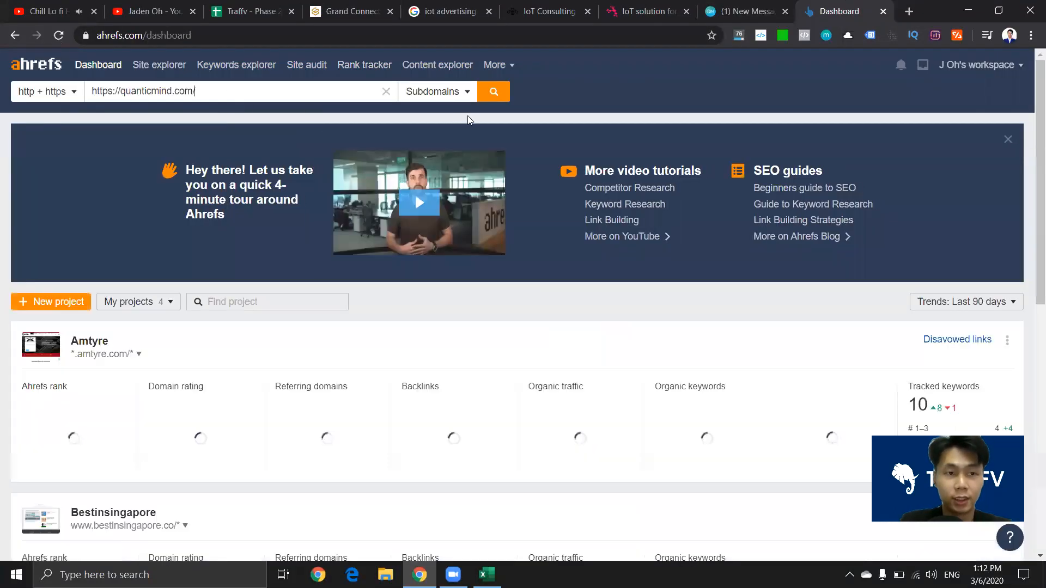
left_click(497, 96)
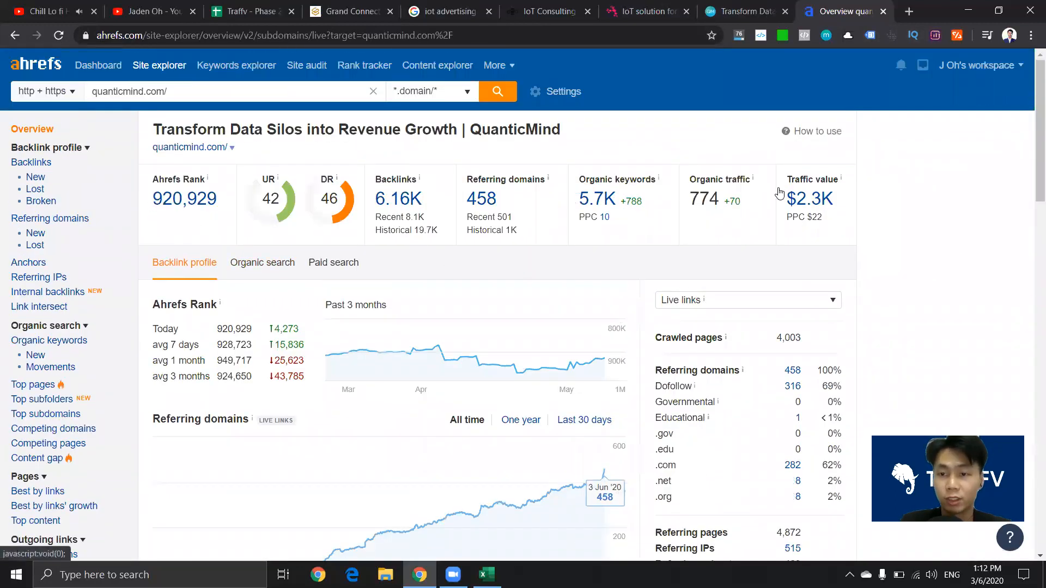
Step: Close the IoT solution page, select the grandconnections.co root address on the services page, and return to the Ahrefs overview
left_click(770, 6)
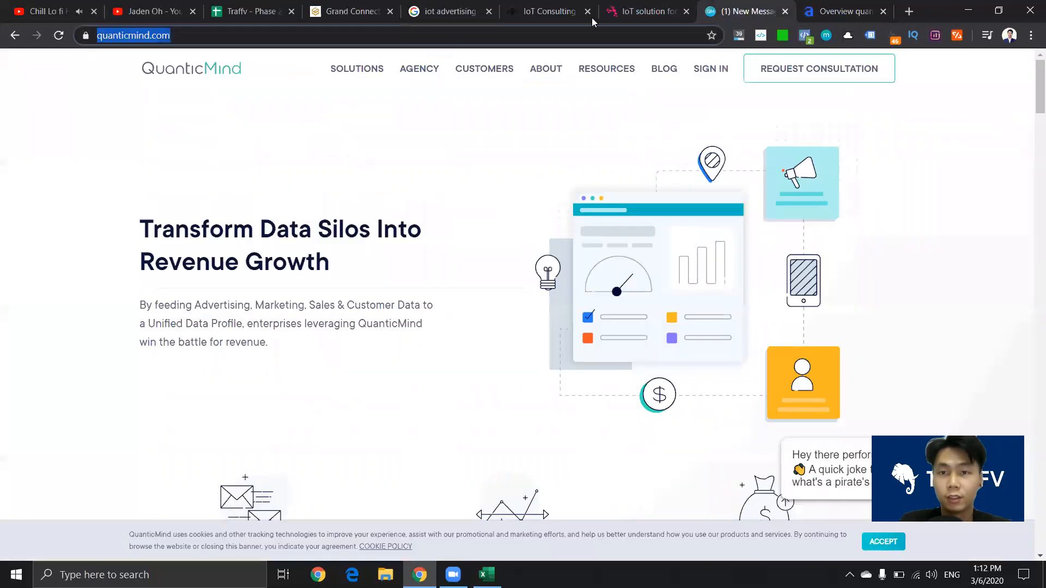
left_click(649, 10)
key("ctrl+w")
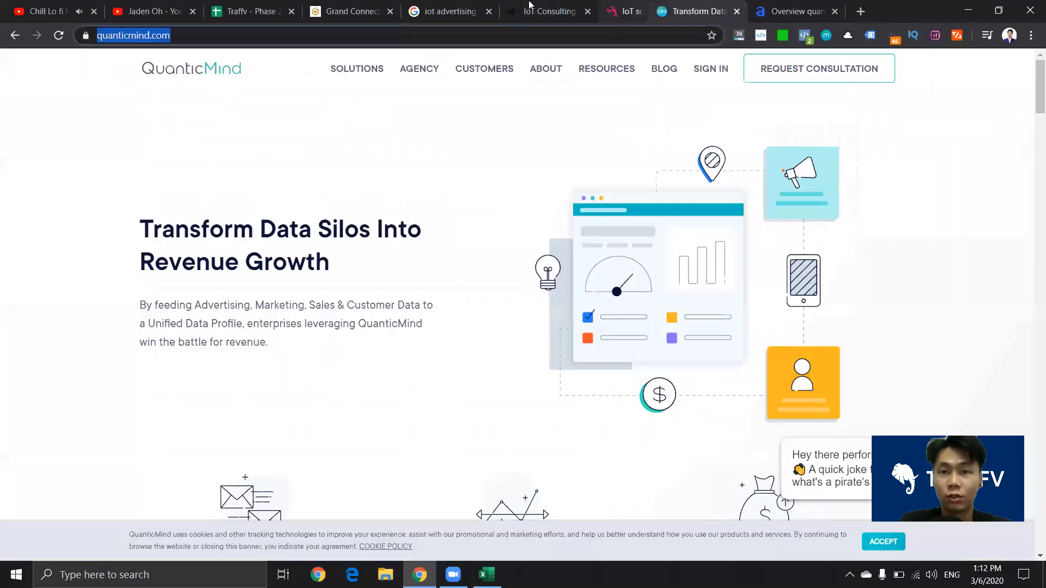
left_click(449, 11)
left_click(354, 11)
left_click(243, 35)
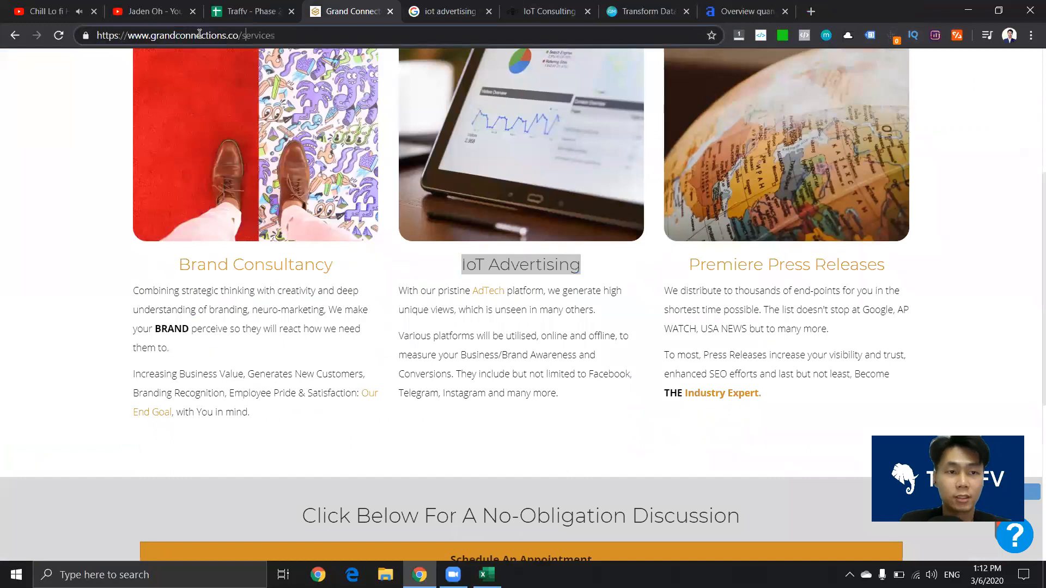
left_click_drag(240, 35, 93, 66)
left_click(747, 7)
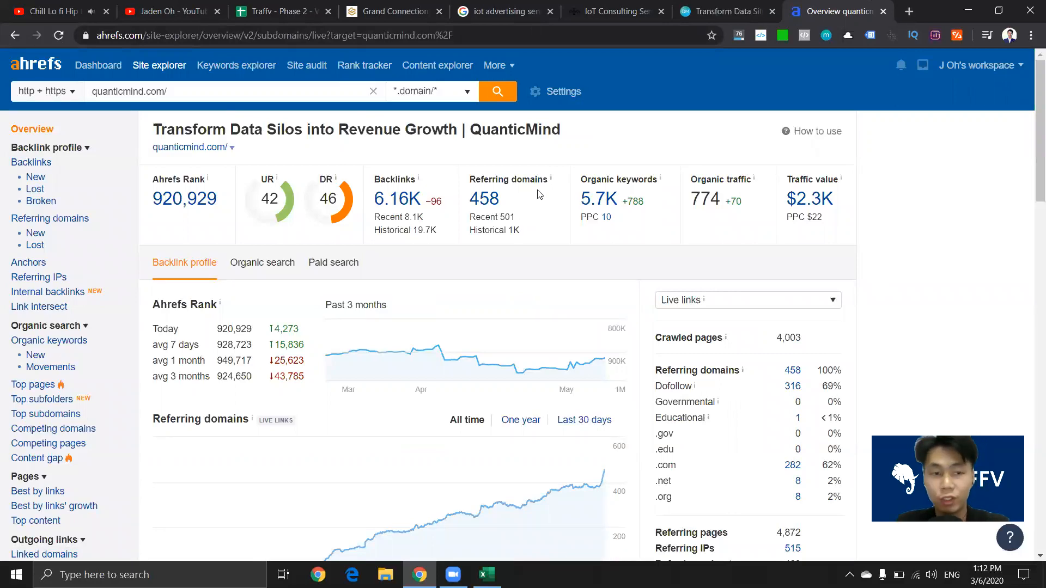
Step: Capture the QuanticMind overview metrics in Ahrefs as a screenshot and paste it at cell E1 of the Competitors sheet
key("super+shift+s")
left_click_drag(544, 213, 850, 248)
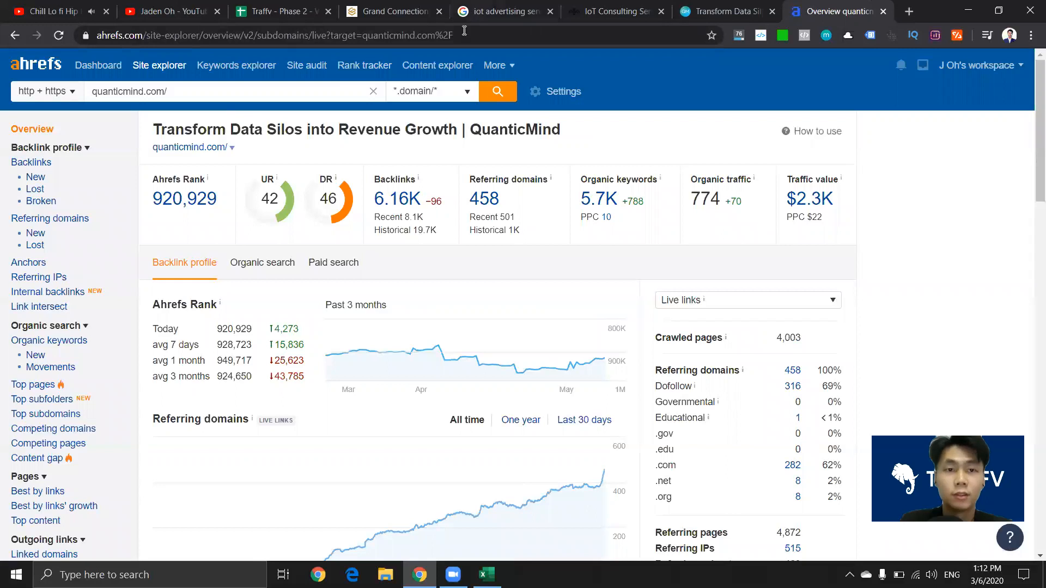
left_click(312, 8)
left_click(200, 162)
left_click(350, 164)
key("ctrl+v")
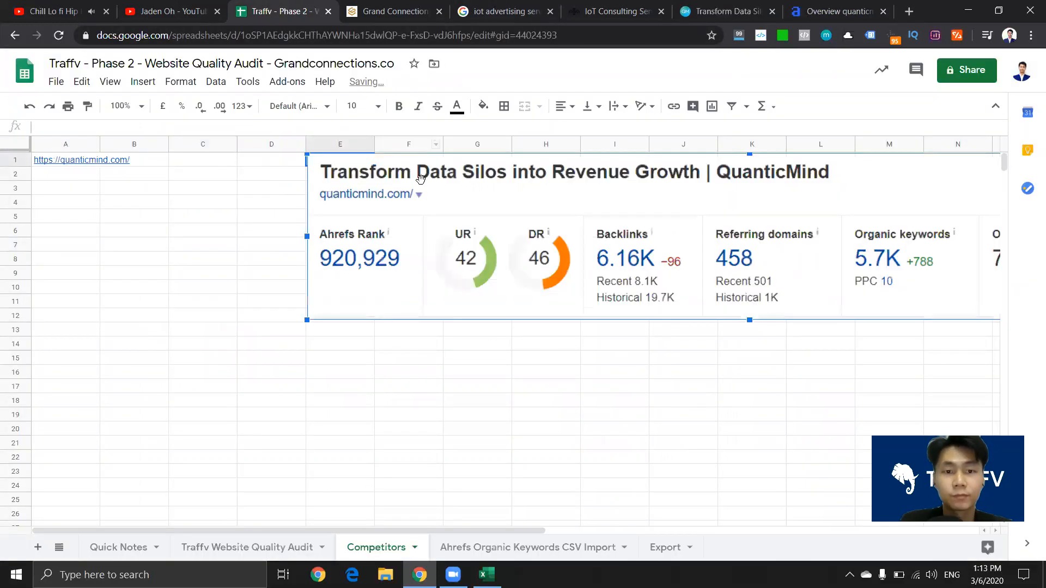
left_click(388, 347)
left_click(200, 188)
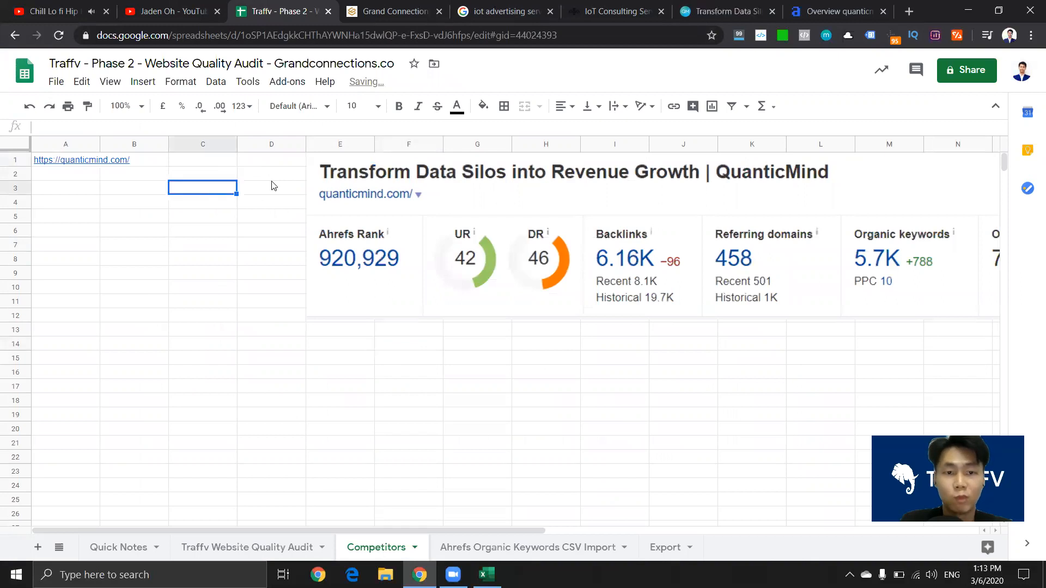
Step: Close the QuanticMind page and look through IBM's IoT Consulting Services page
left_click(833, 7)
left_click(725, 11)
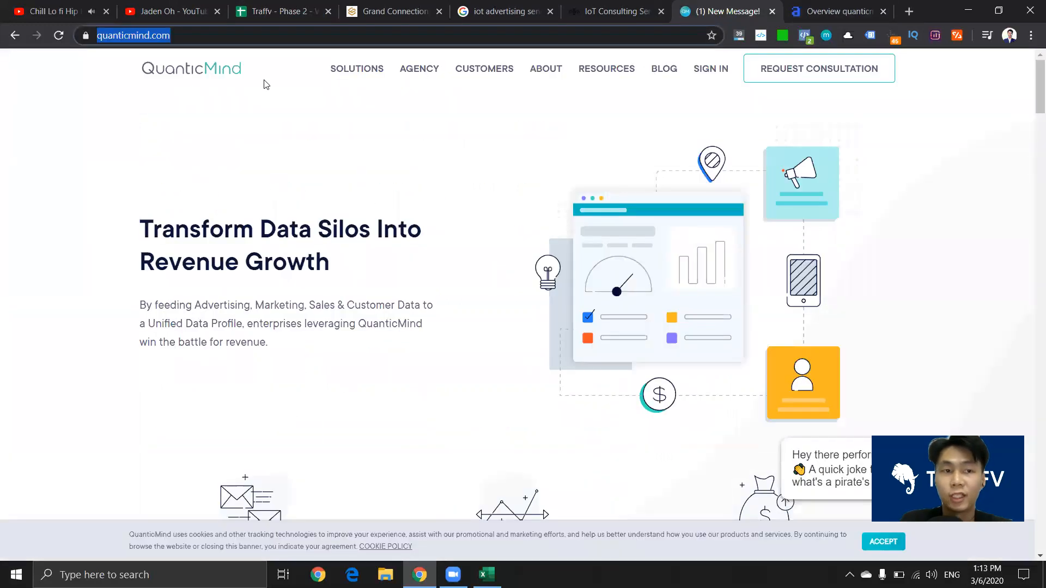
left_click(633, 6)
left_click(741, 5)
left_click(607, 5)
left_click(742, 5)
left_click(772, 11)
left_click(619, 11)
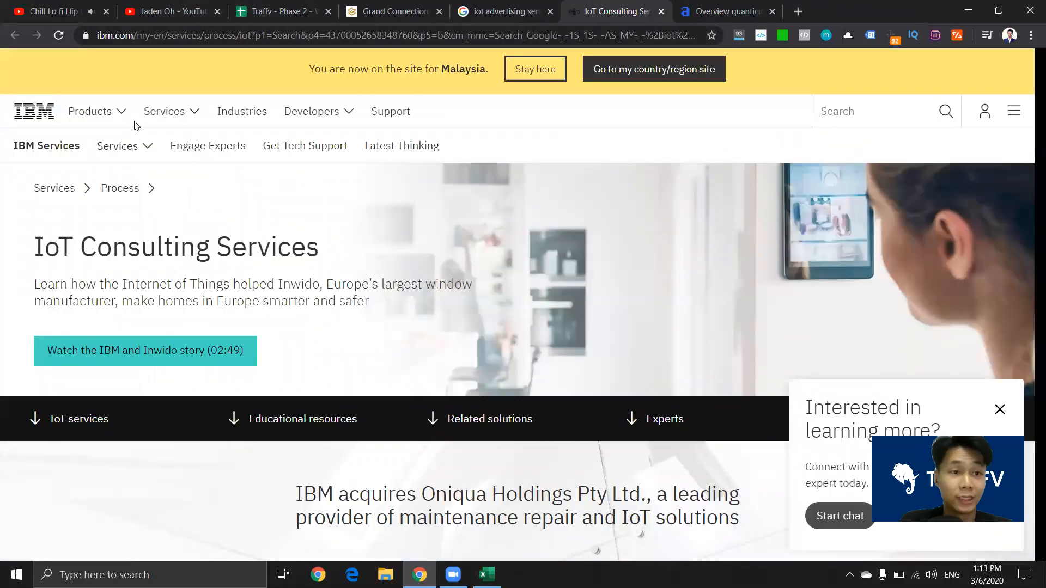
scroll(572, 229, "down", 6)
scroll(572, 218, "up", 6)
left_click(605, 12)
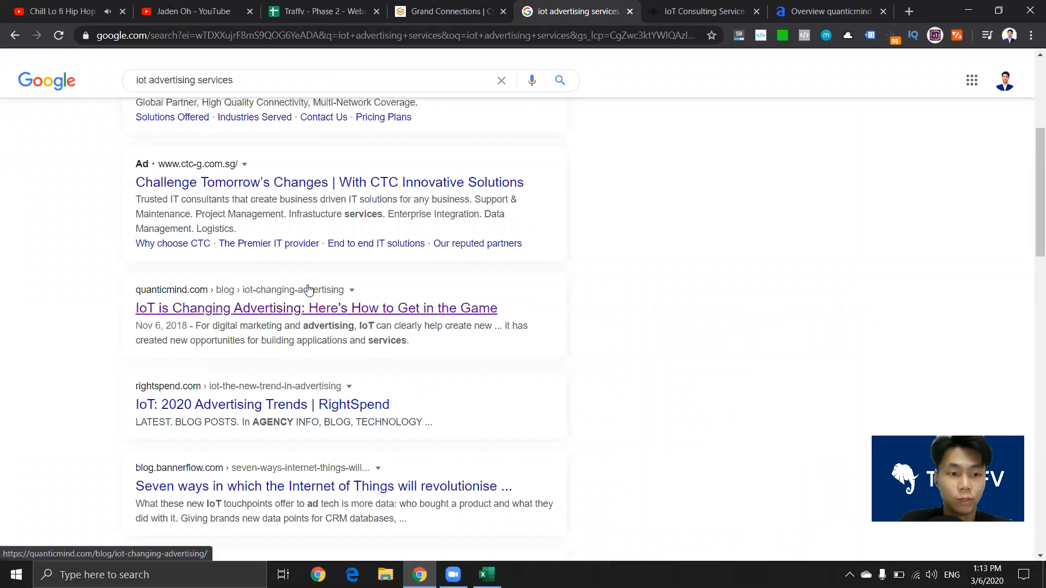
scroll(309, 294, "down", 1)
scroll(309, 294, "down", 1)
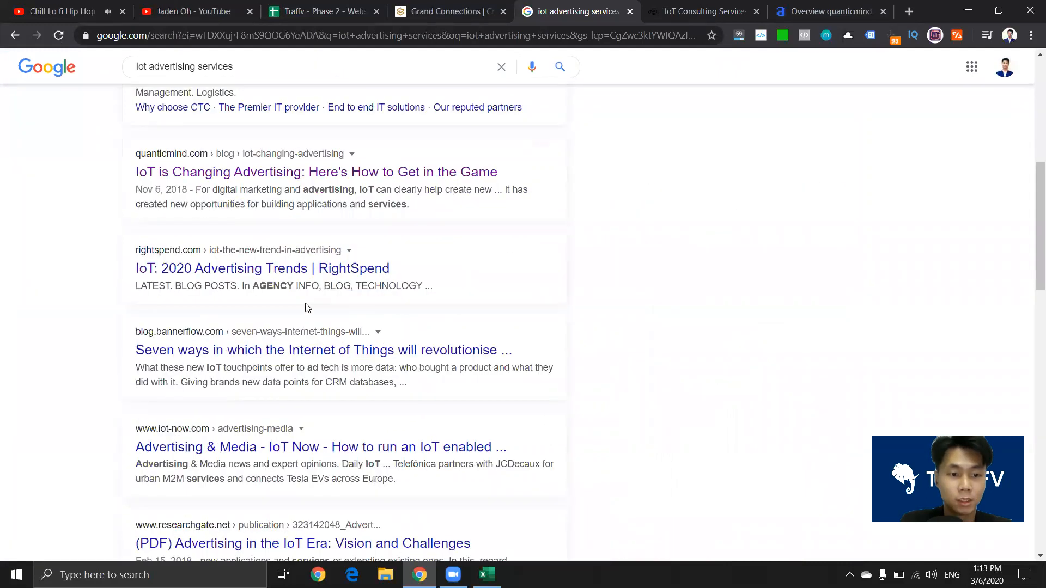
right_click(268, 448)
left_click(329, 318)
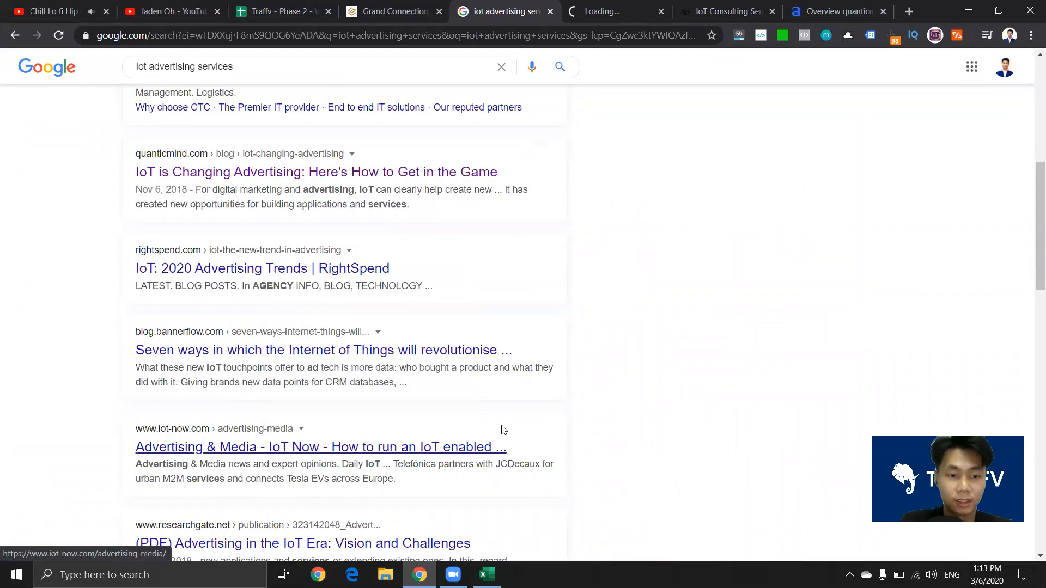
key("ctrl+Tab")
left_click(180, 36)
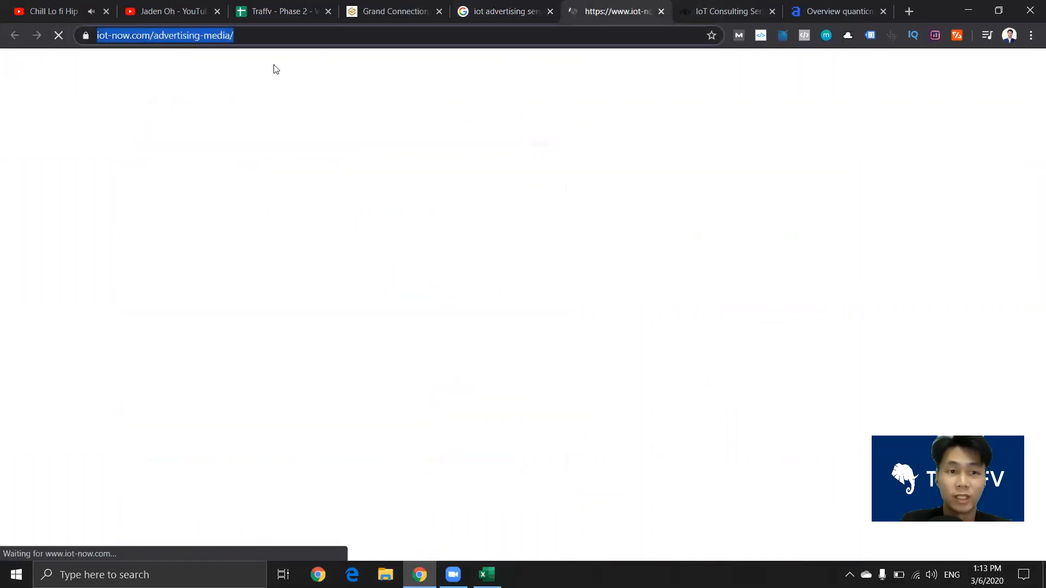
left_click_drag(205, 34, 97, 34)
key("ctrl+c")
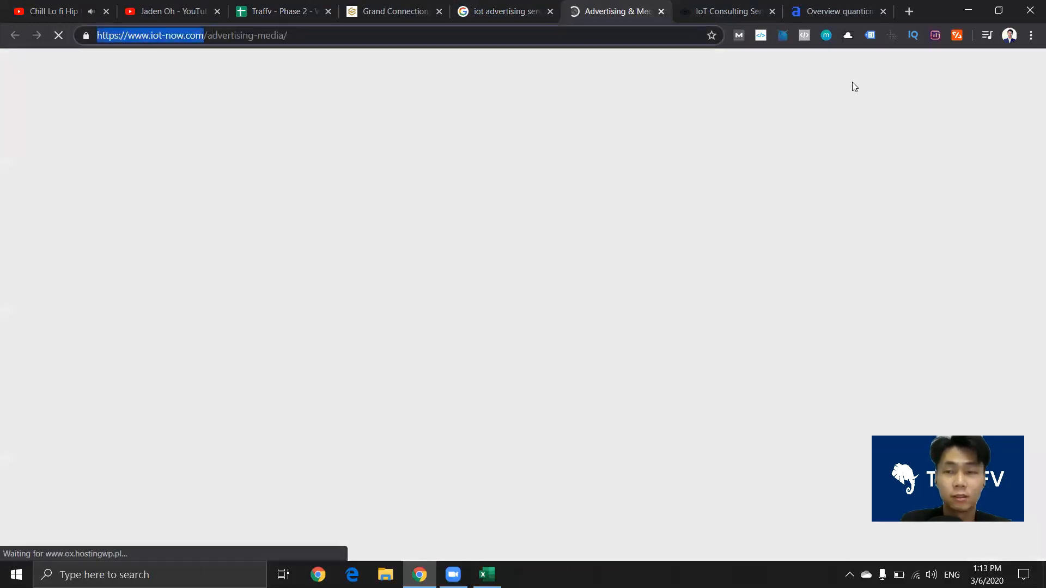
left_click(842, 11)
left_click(374, 91)
key("ctrl+v")
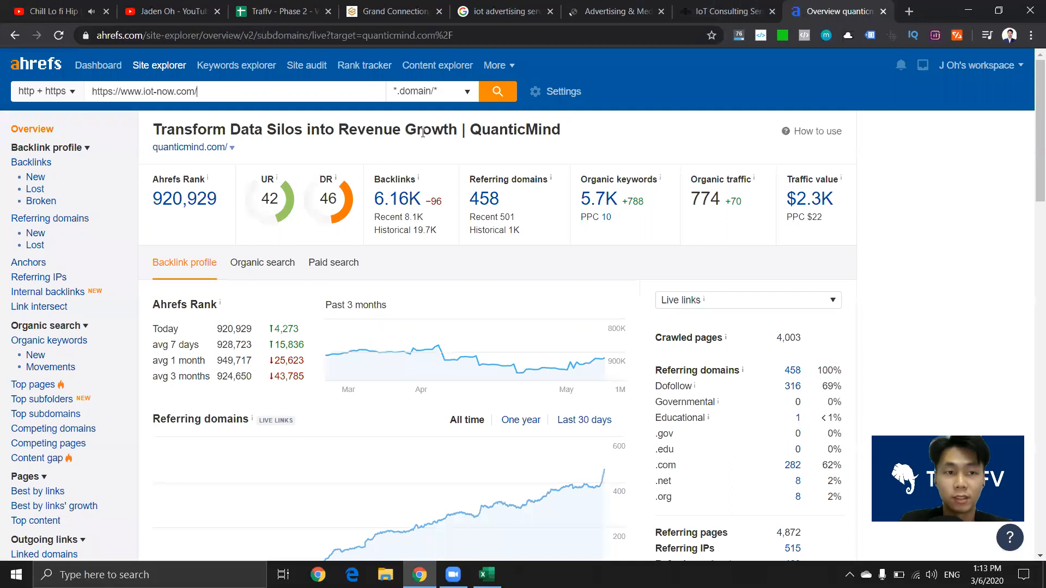
left_click(498, 91)
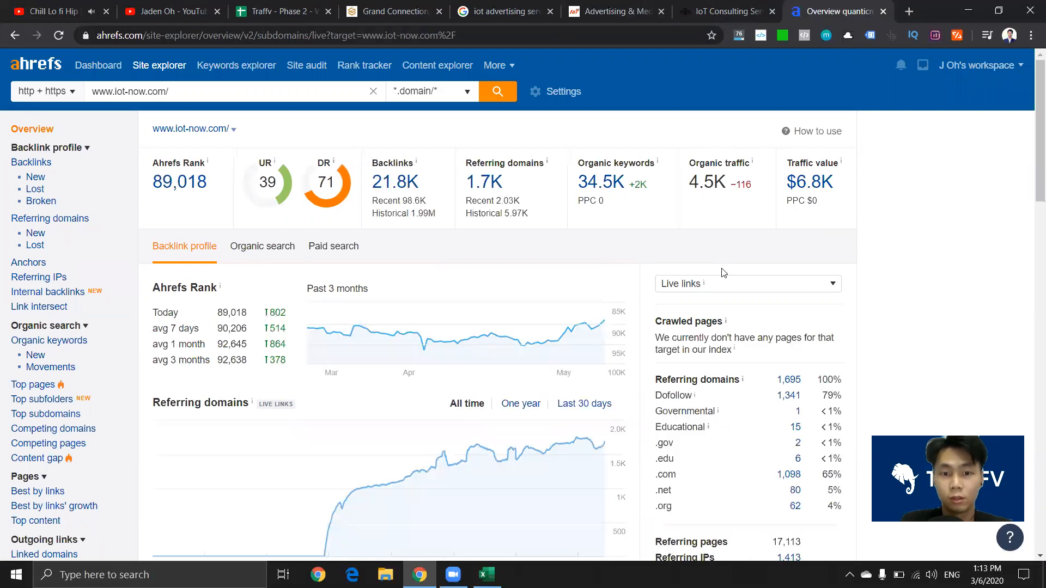
Step: Capture the IoT Now overview metrics as a screenshot and paste it at cell E13 of the Competitors sheet, below the QuanticMind image
key("super+shift+s")
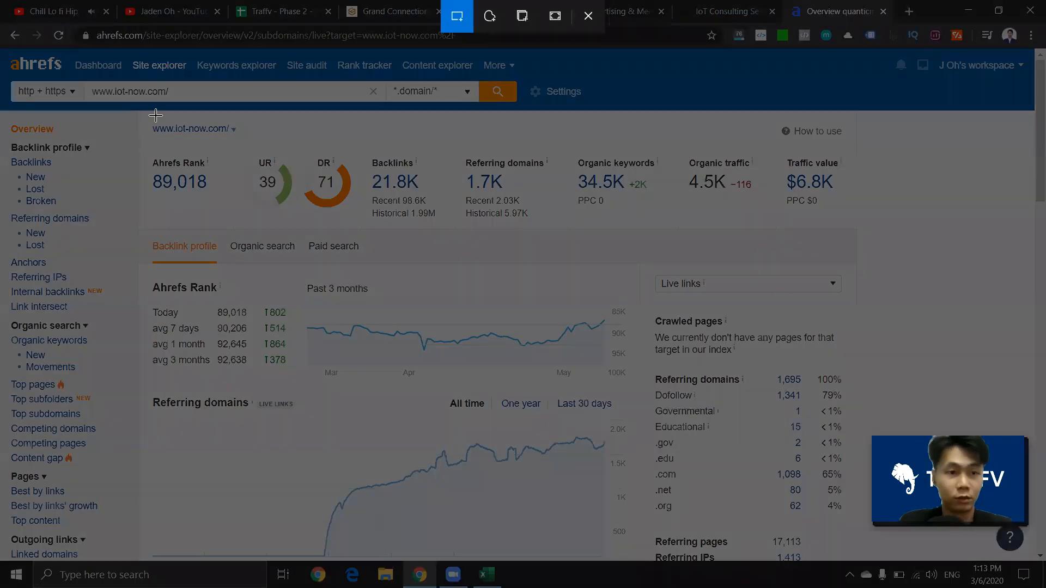
mouse_move(144, 114)
left_mouse_down()
mouse_move(776, 230)
mouse_move(861, 234)
left_mouse_up()
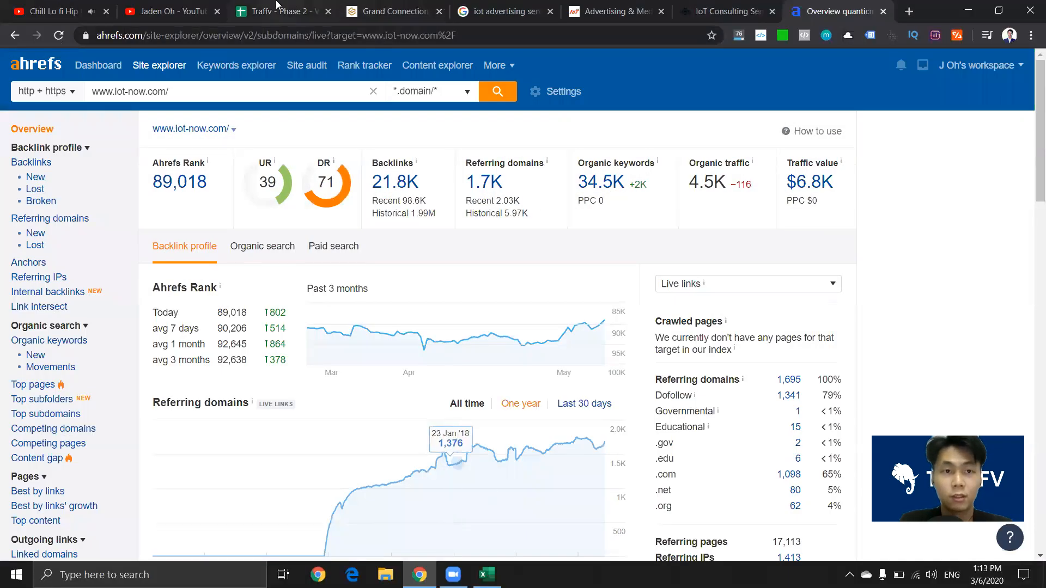
left_click(278, 11)
left_click(314, 339)
key("ctrl+v")
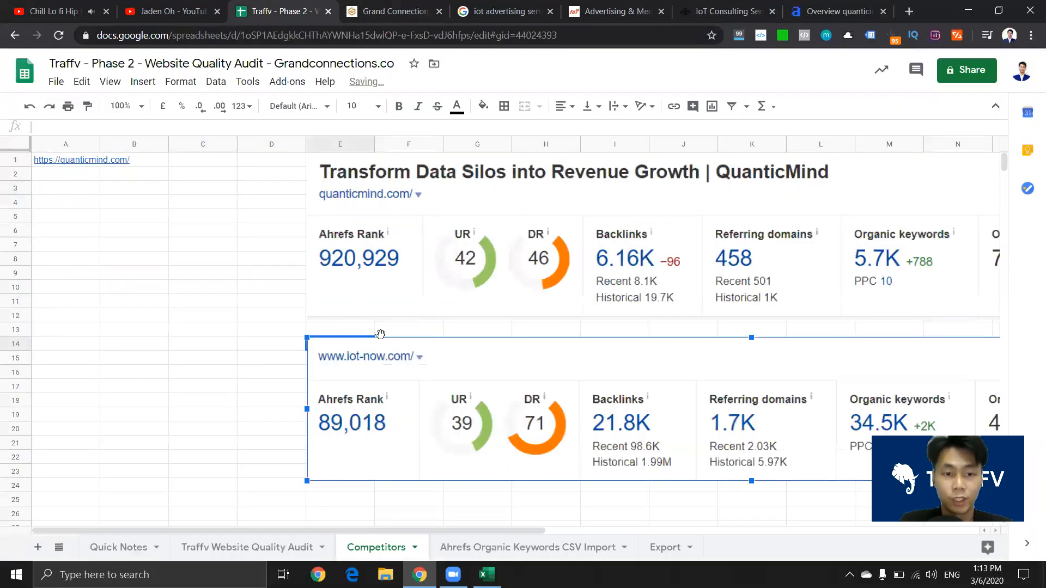
key("ctrl+z")
left_click(341, 329)
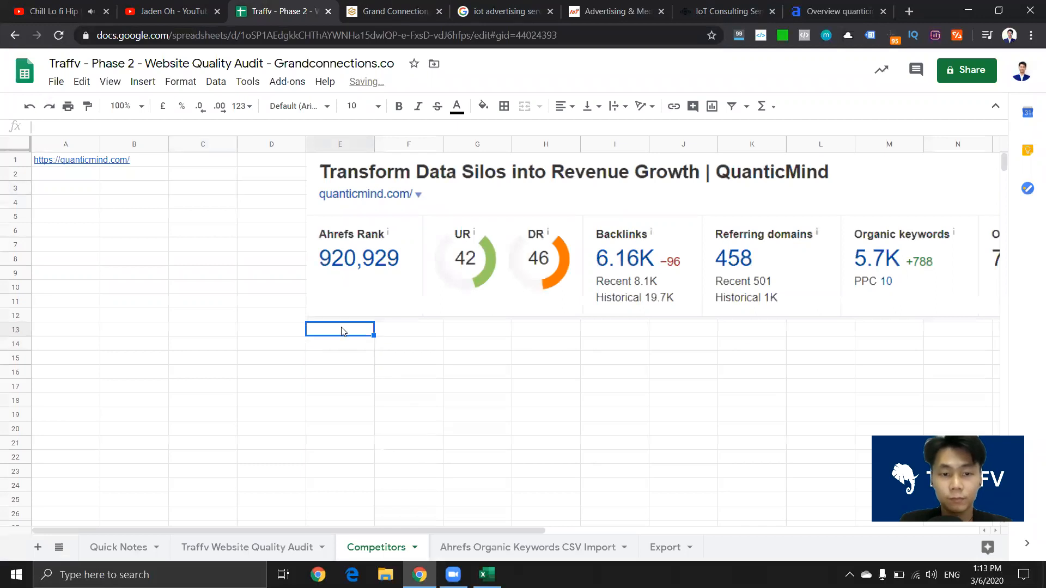
key("ctrl+v")
Step: Close the IBM page and paste the IoT Now root URL into cell A2 of the Competitors sheet
left_click(744, 7)
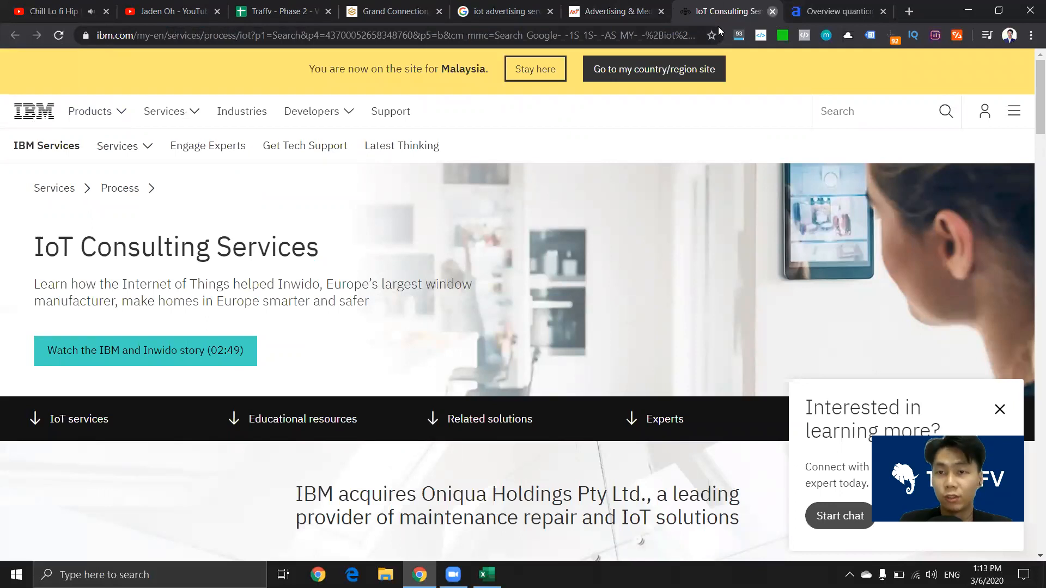
left_click(772, 12)
left_click(608, 11)
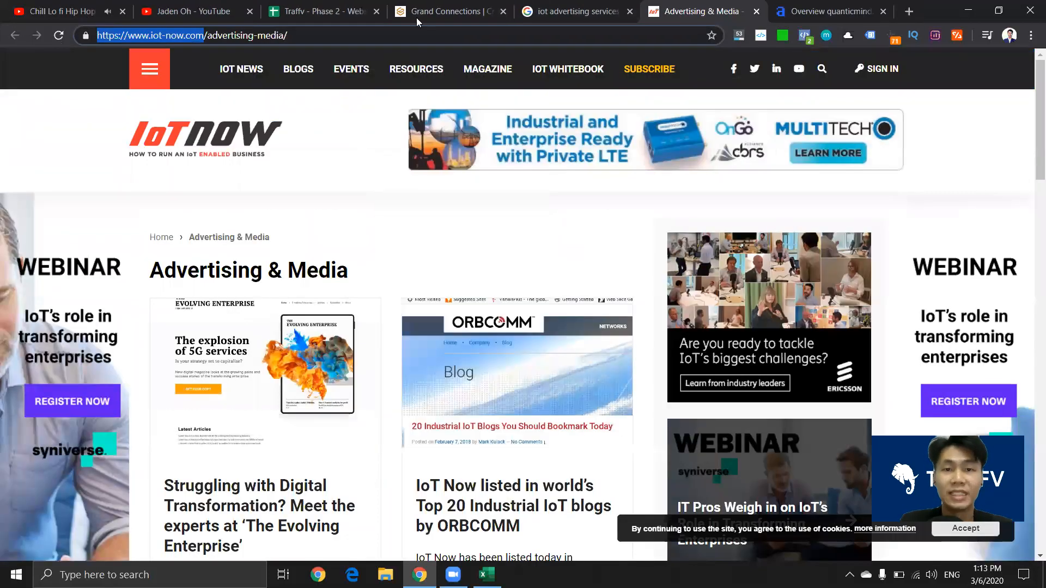
left_click(416, 5)
left_click(298, 5)
left_click(60, 177)
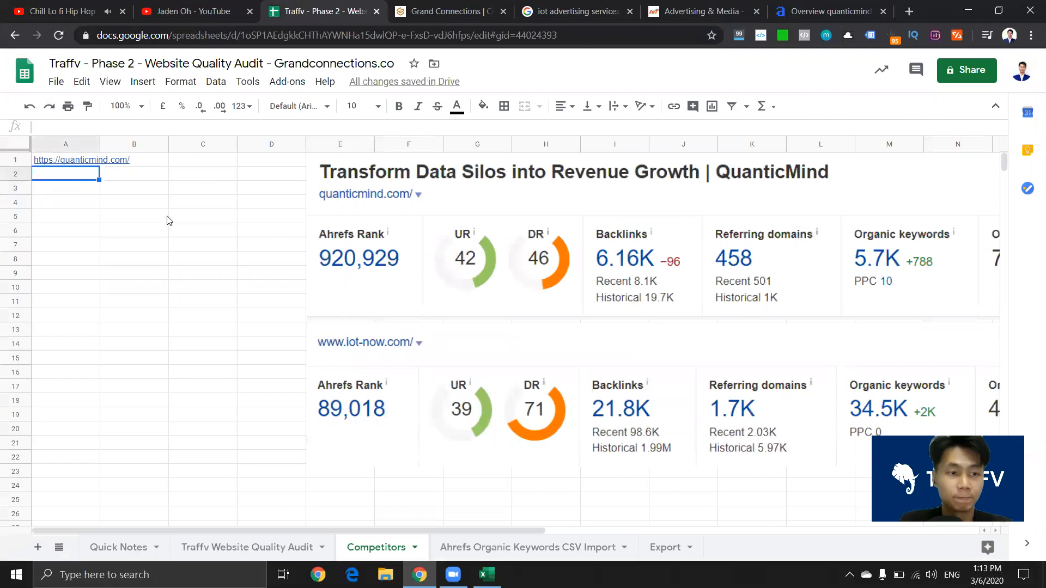
key("ctrl+v")
left_click(830, 5)
left_click(703, 9)
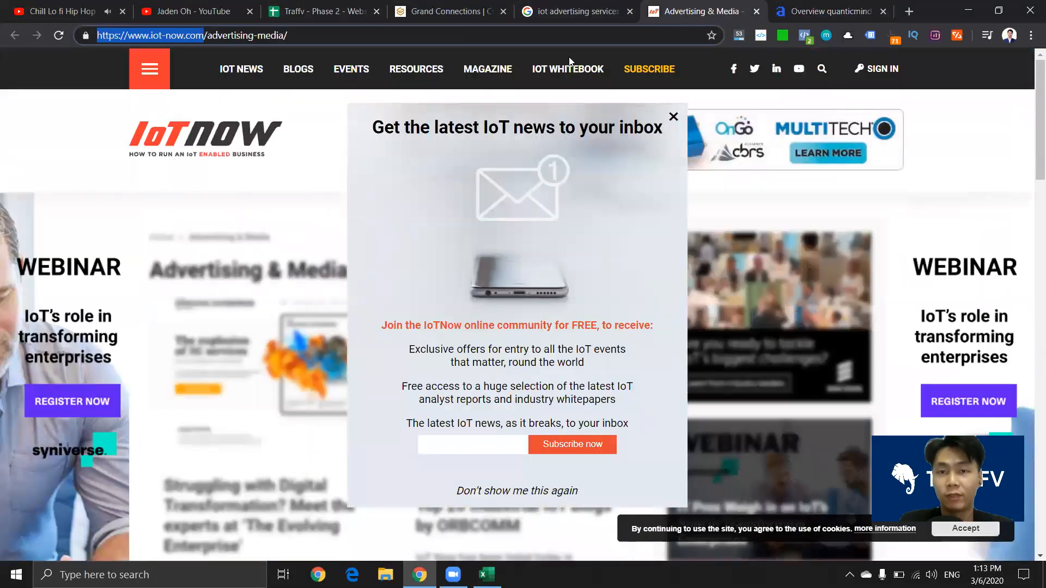
left_click(582, 13)
left_click(435, 4)
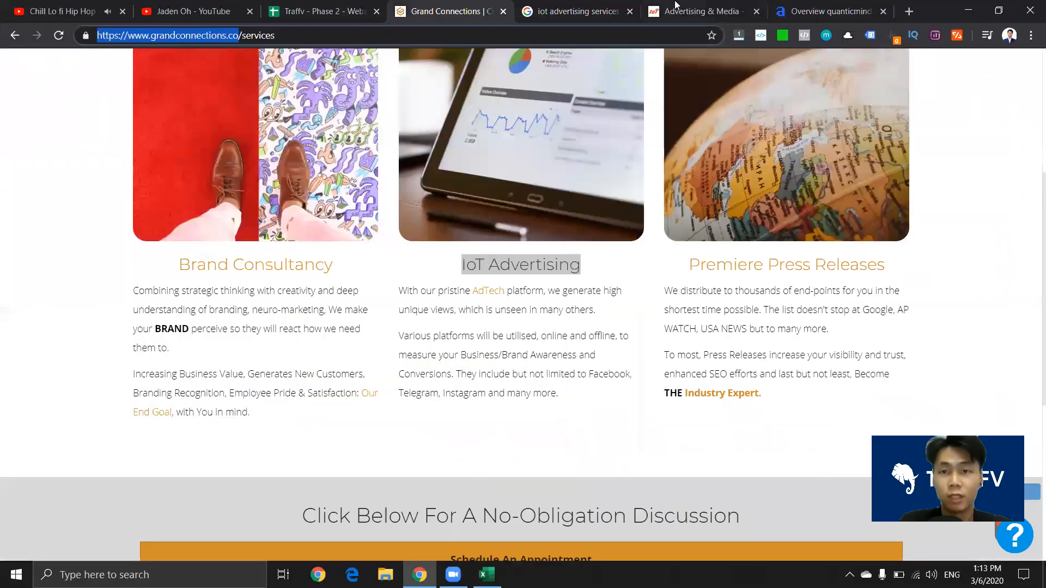
left_click(703, 10)
left_click(827, 7)
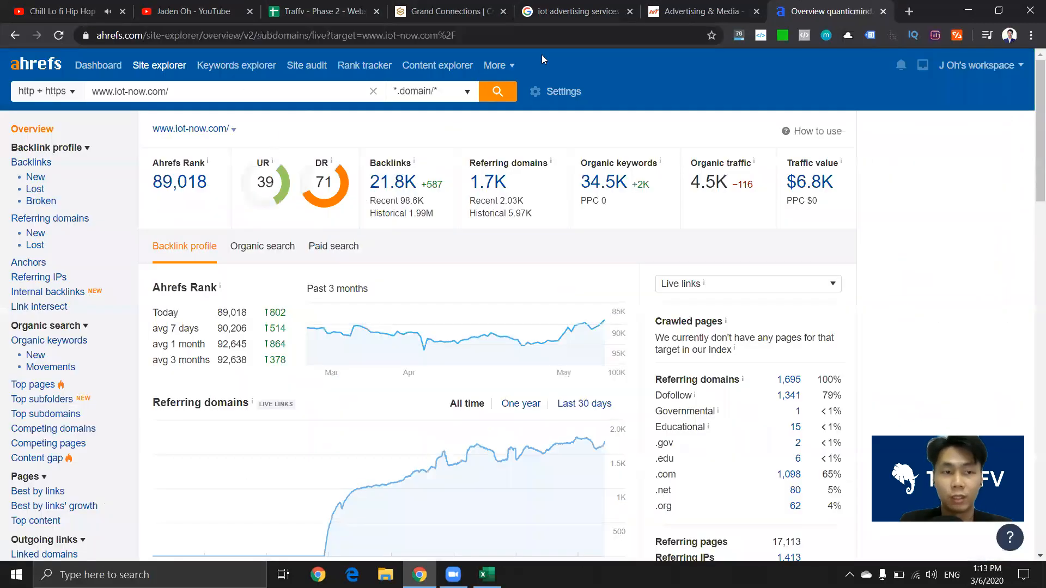
left_click(579, 11)
left_click(702, 6)
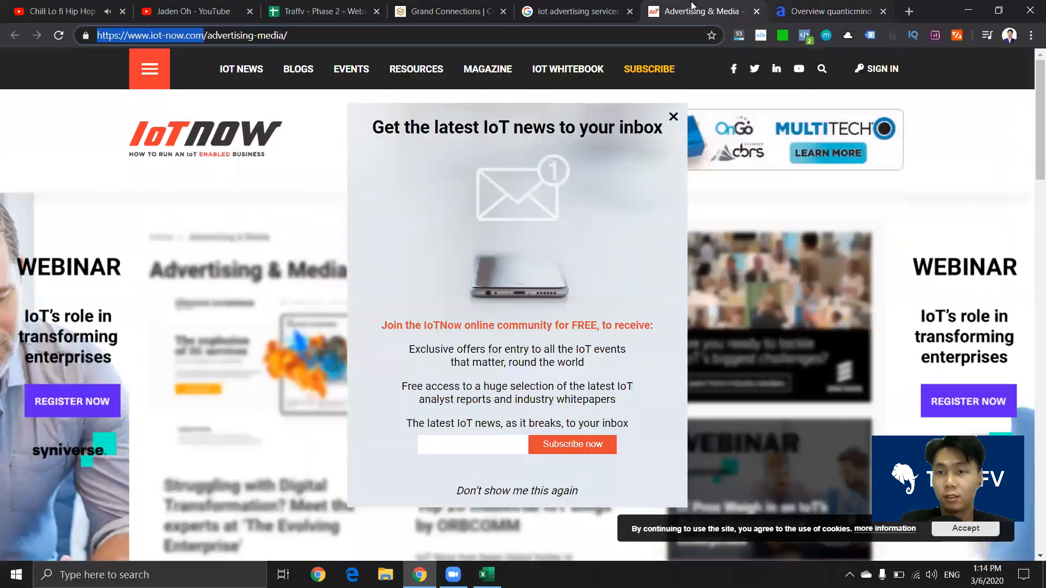
Step: Close the IoT Now page, review the services listed on the Grand Connections site, and return to the Ahrefs overview
left_click(756, 11)
left_click(670, 12)
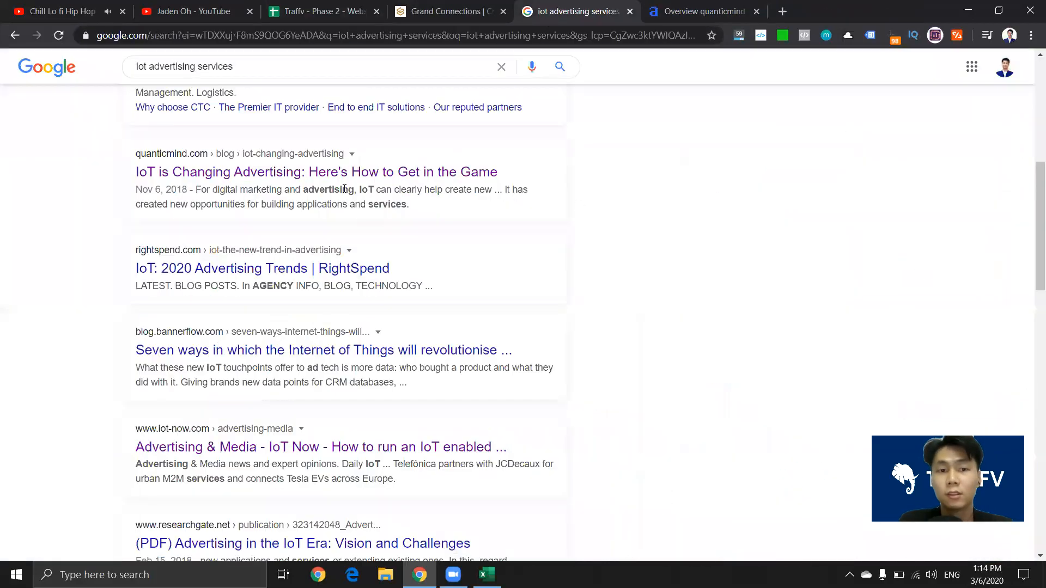
left_click(536, 16)
left_click(487, 315)
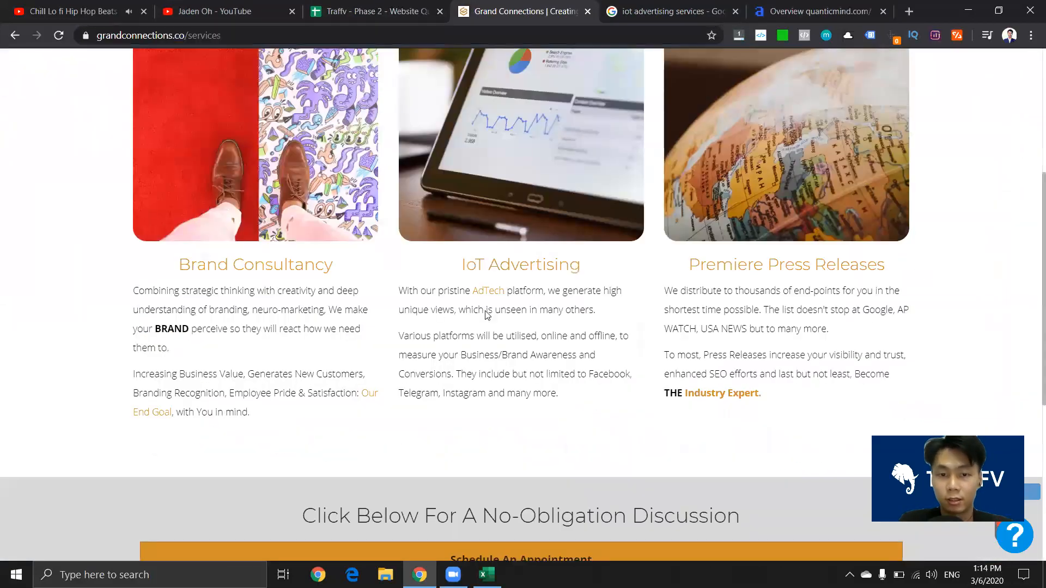
scroll(282, 296, "up", 5)
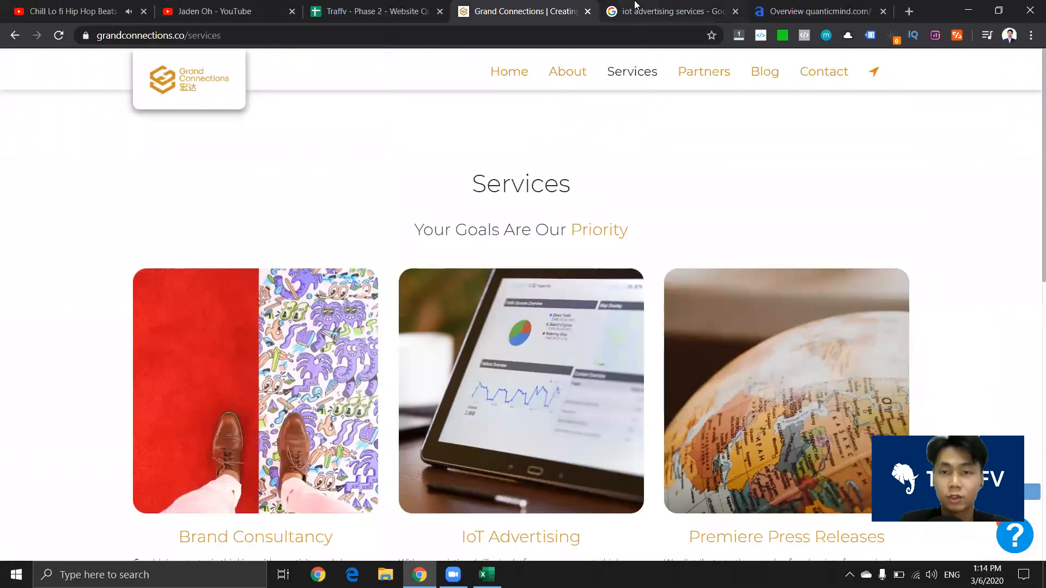
left_click(820, 11)
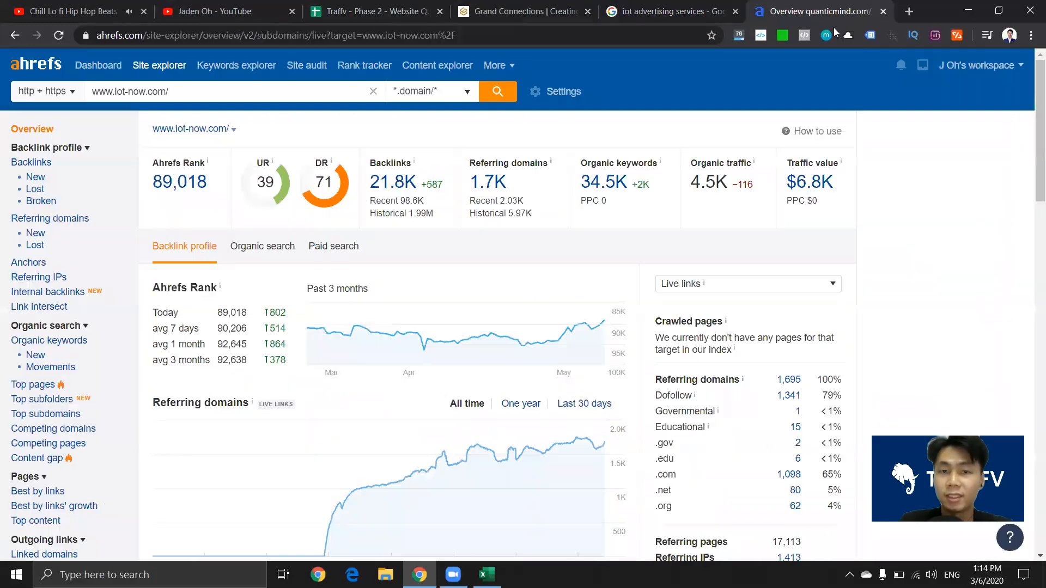
left_click(657, 6)
key("ctrl+shift+Tab")
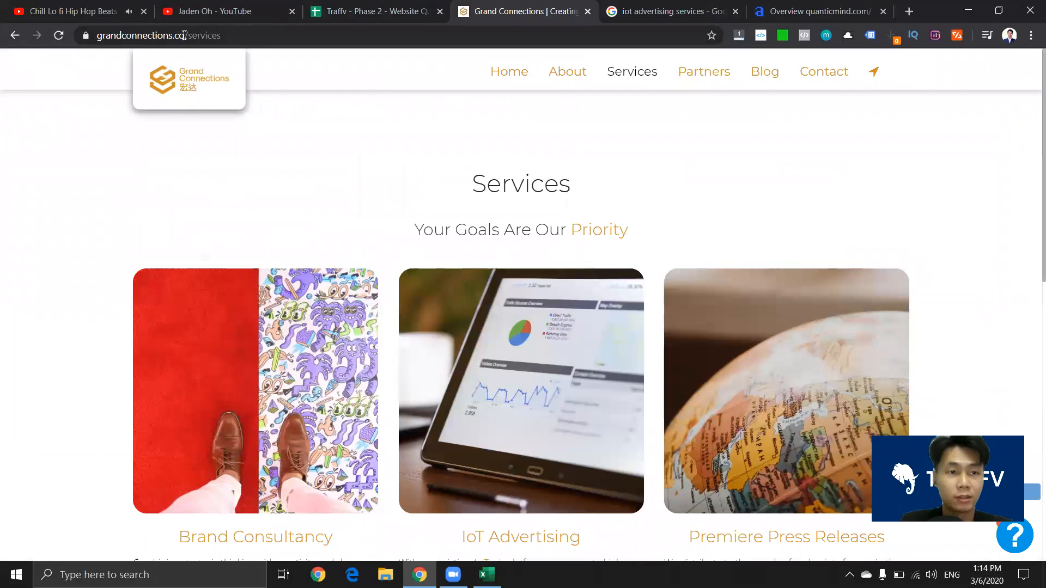
left_click(184, 34)
key("ctrl+Tab")
key("ctrl+Tab")
left_click(374, 91)
type("www.grandconnections.co/")
left_click(497, 91)
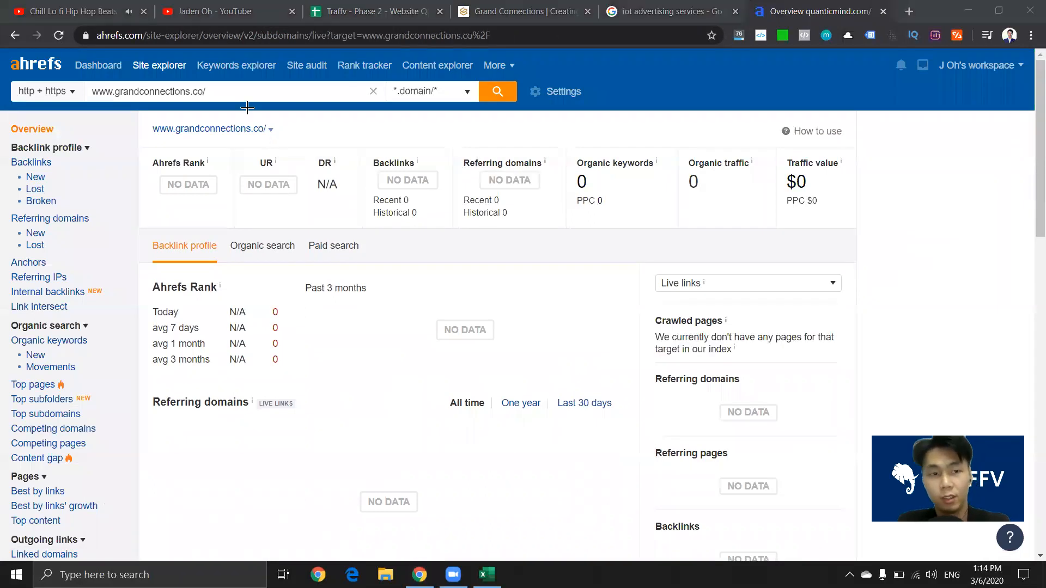
Step: Capture the Grand Connections overview metrics as a screenshot and return to the Competitors sheet
key("super+shift+s")
left_click_drag(140, 116, 853, 227)
left_click(366, 6)
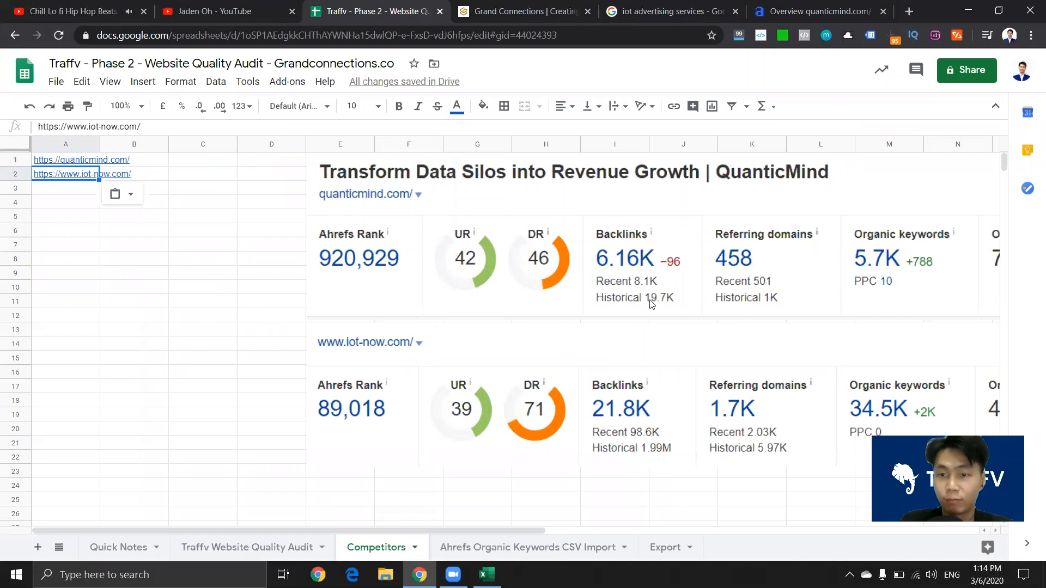
Step: Move the QuanticMind and IoT Now metric images down the Competitors sheet to free the rows above them
scroll(484, 416, "down", 3)
left_click_drag(398, 273, 392, 407)
scroll(464, 318, "up", 3)
left_click_drag(465, 289, 467, 439)
scroll(593, 379, "down", 3)
left_click_drag(413, 349, 442, 488)
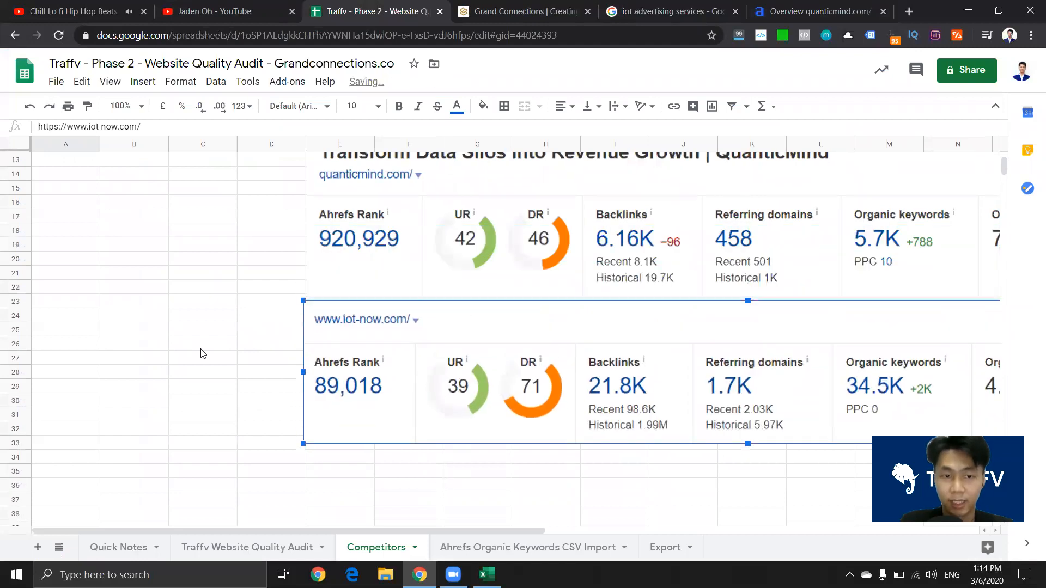
Step: Paste the Grand Connections screenshot at cell E2 above the QuanticMind image and nudge it up into the first row
scroll(347, 253, "up", 3)
left_click(347, 253)
left_click(339, 174)
key("ctrl+v")
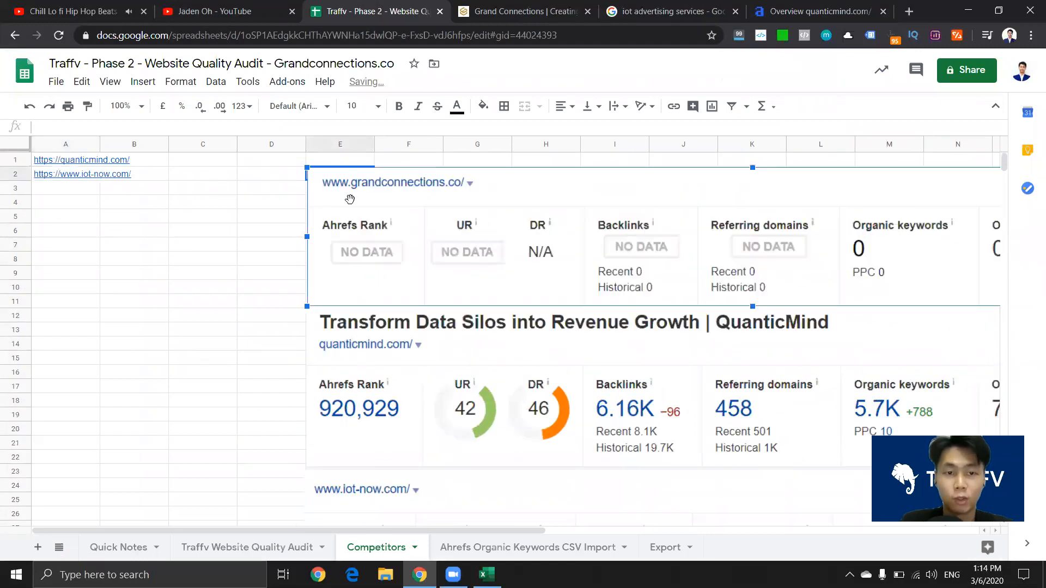
left_click_drag(446, 234, 455, 210)
left_click(233, 229)
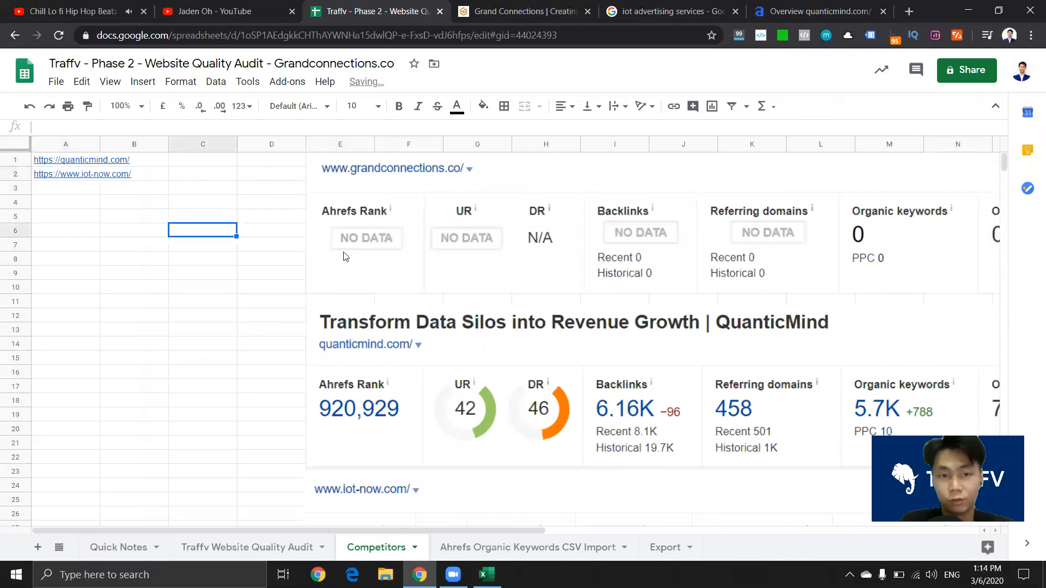
Step: Look over the three stacked Ahrefs metric images and the first columns of the Traffv Website Quality Audit sheet
left_click(331, 338)
scroll(113, 347, "down", 2)
left_click(229, 418)
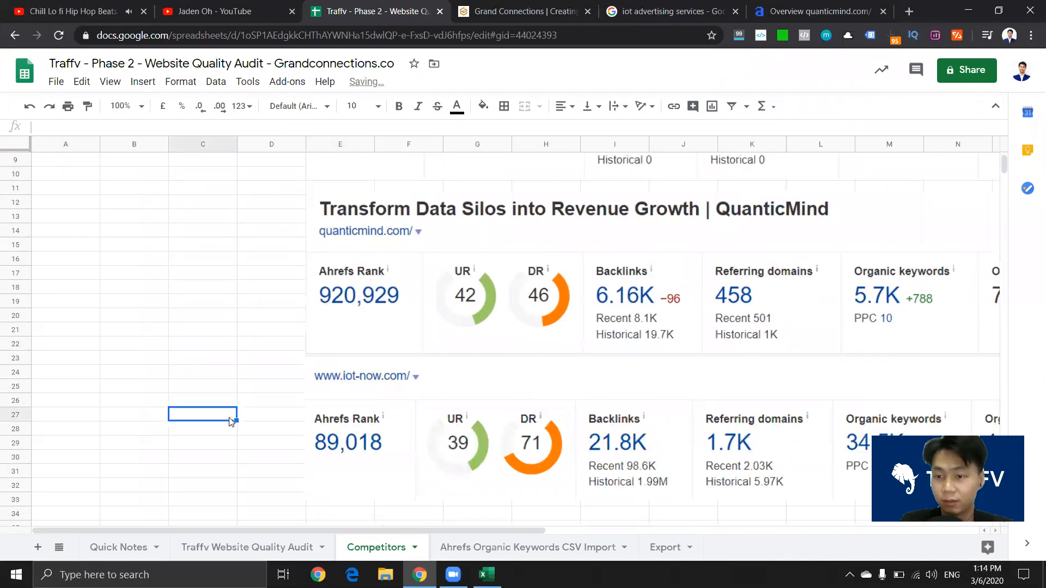
left_click(488, 406)
scroll(83, 264, "up", 2)
left_click(191, 230)
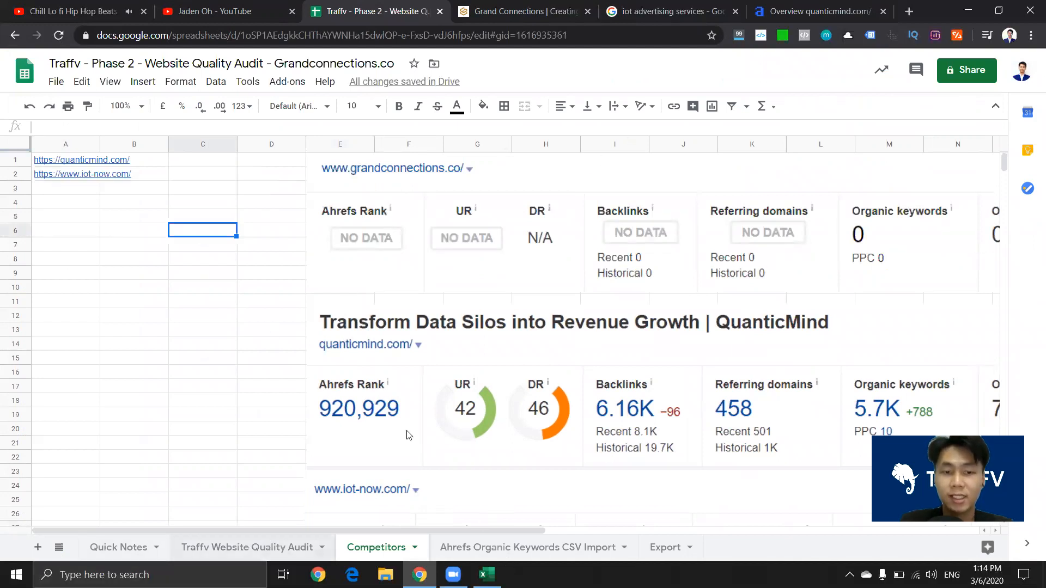
left_click(248, 547)
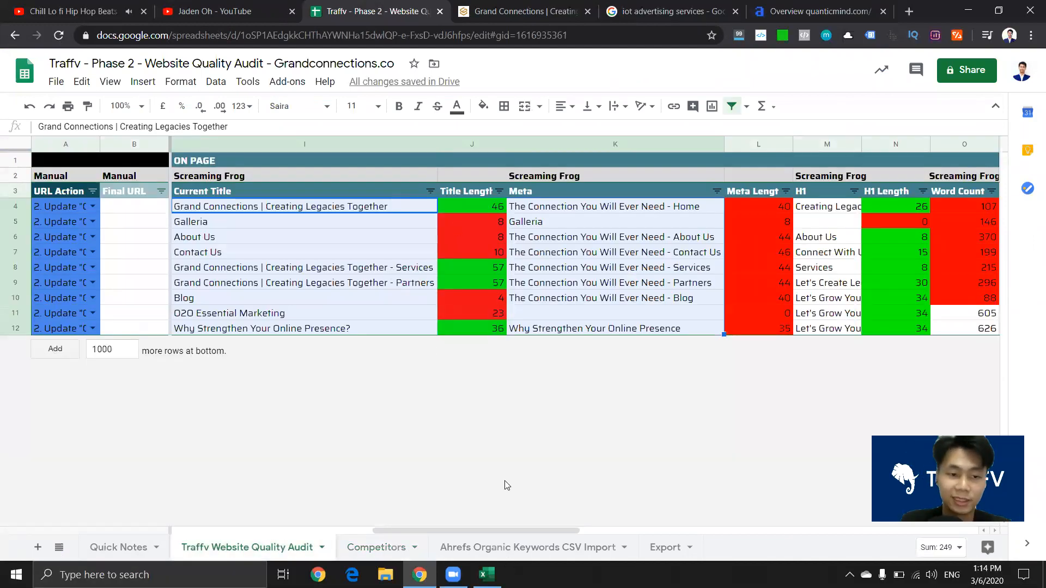
left_click(771, 206)
left_click_drag(472, 529, 270, 528)
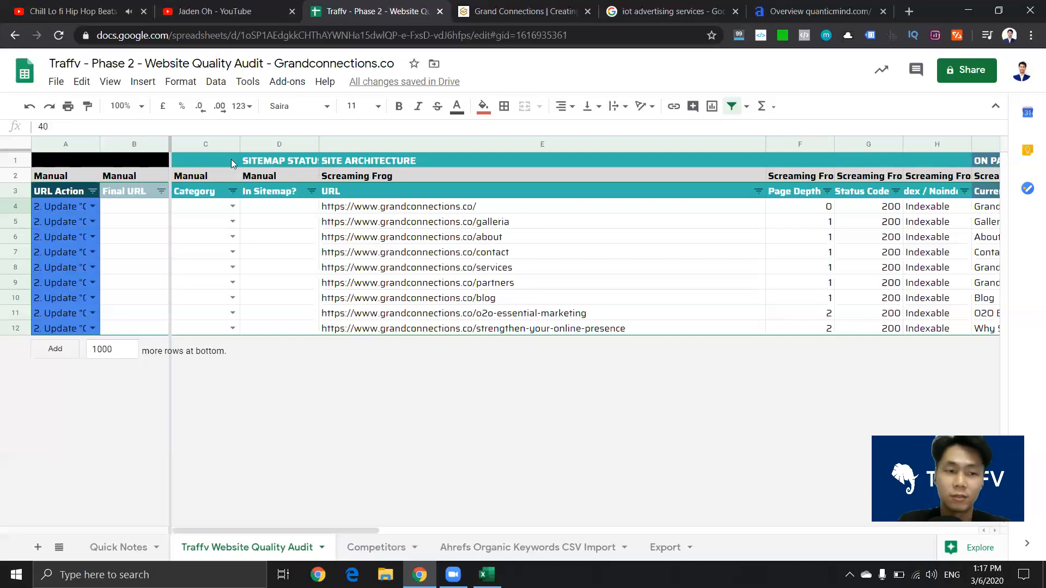
left_click(510, 8)
left_click(671, 7)
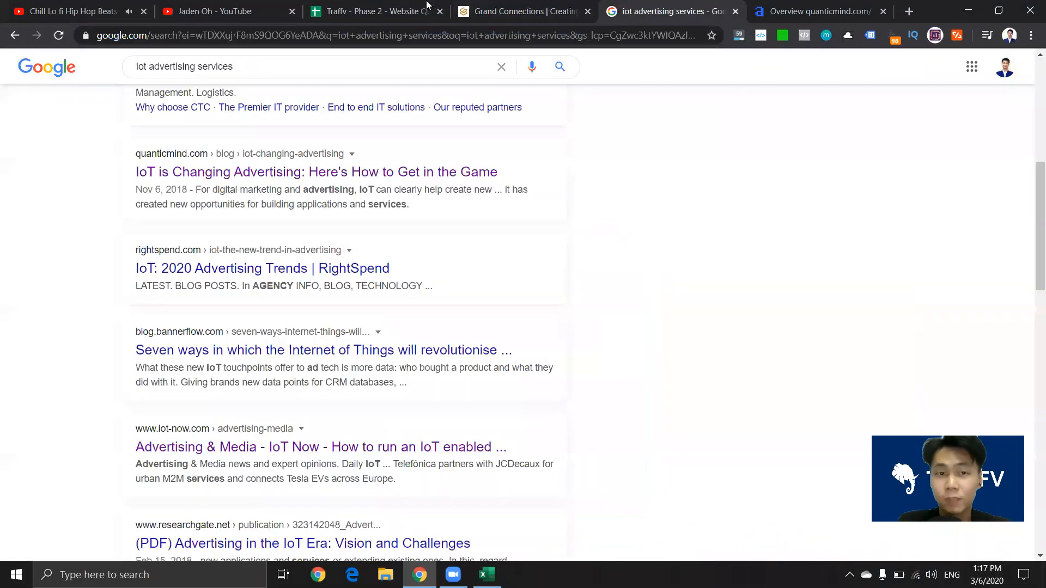
left_click(419, 10)
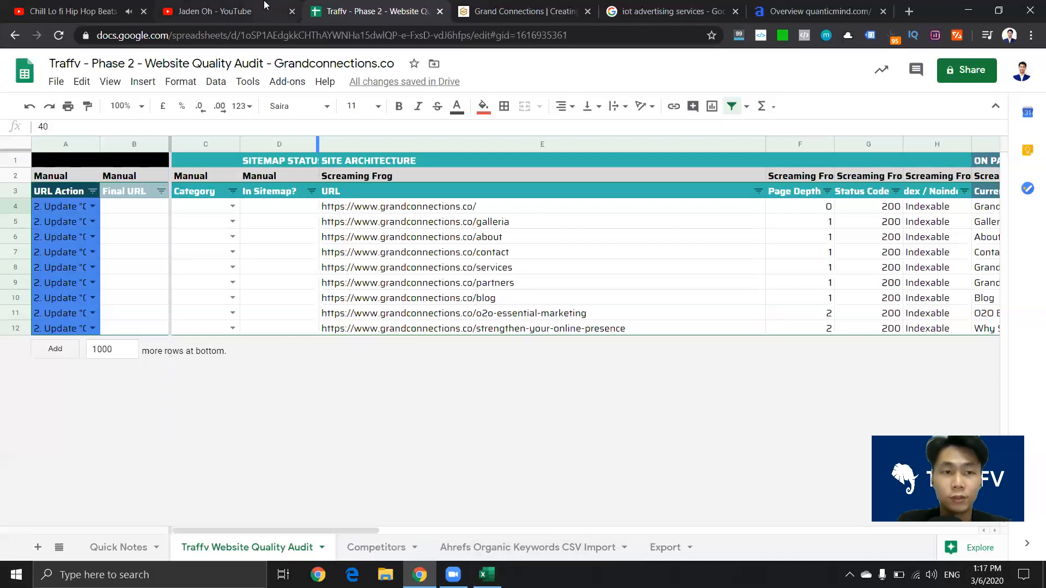
left_click(228, 11)
left_click(370, 11)
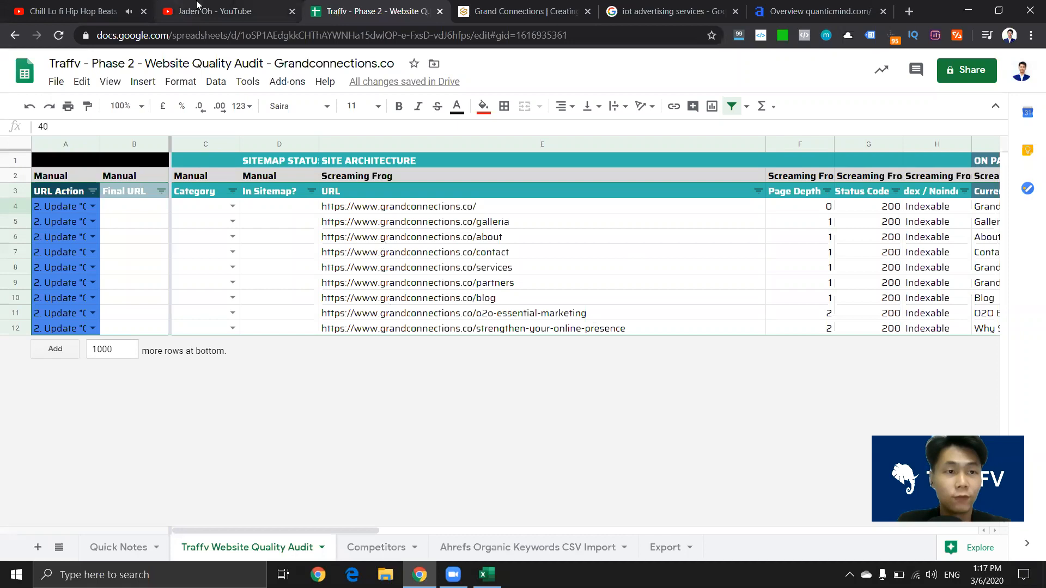
left_click(180, 8)
left_click(392, 8)
Step: Close the Grand Connections services page and return to the Traffv Website Quality Audit sheet
left_click(508, 5)
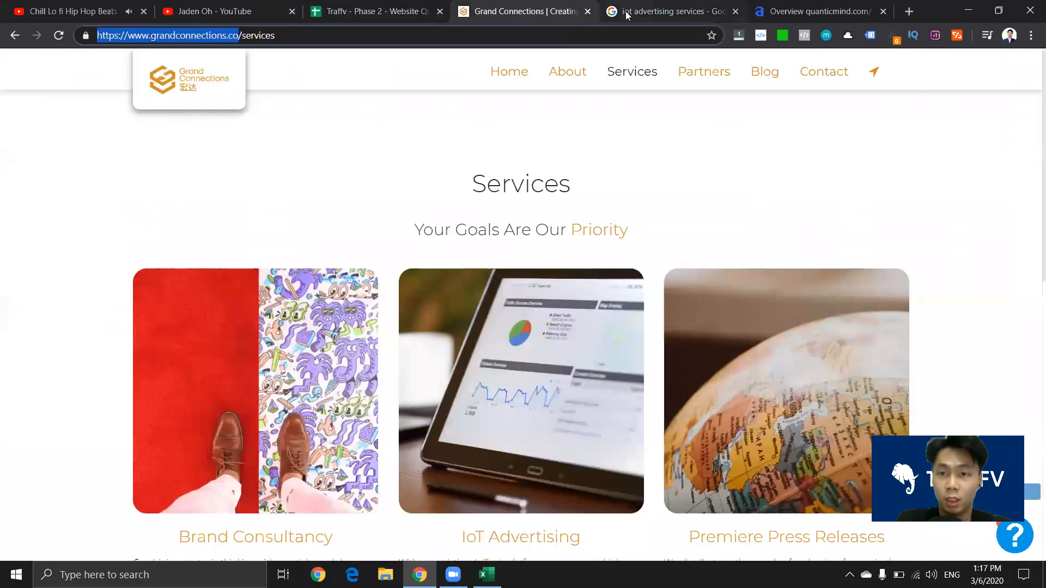
left_click(587, 11)
left_click(376, 7)
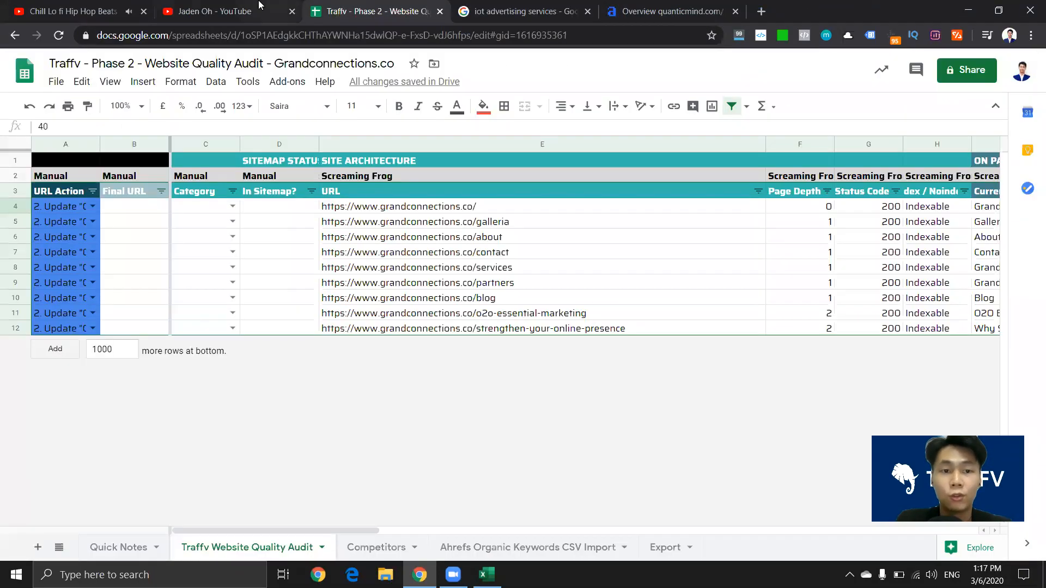
mouse_move(452, 575)
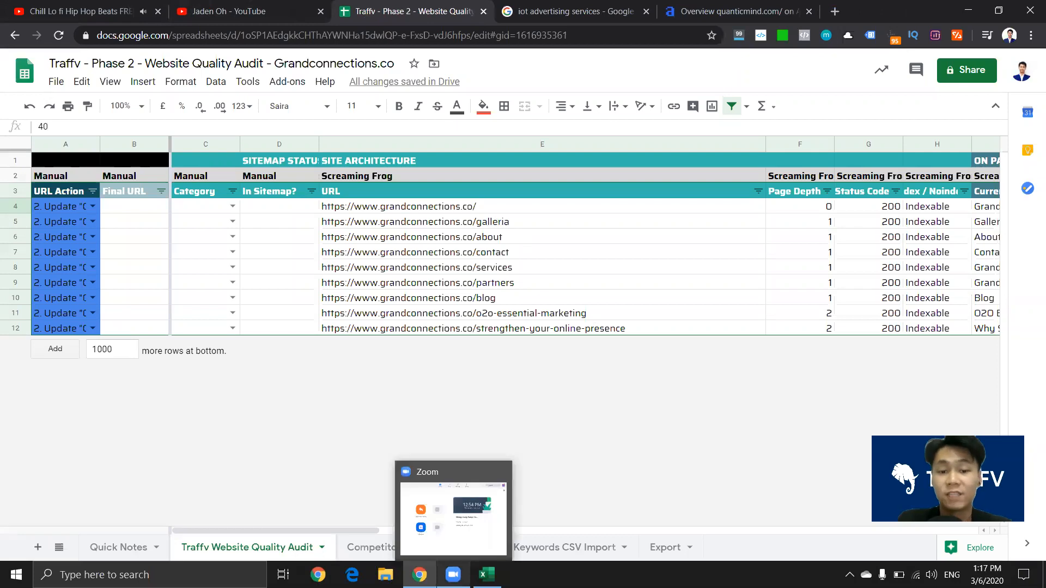
mouse_move(453, 518)
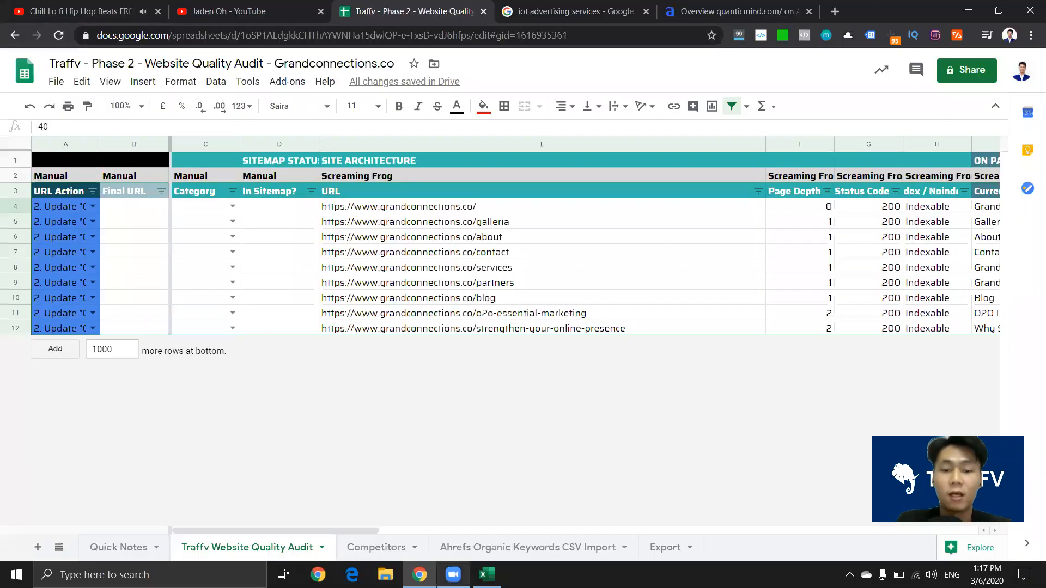